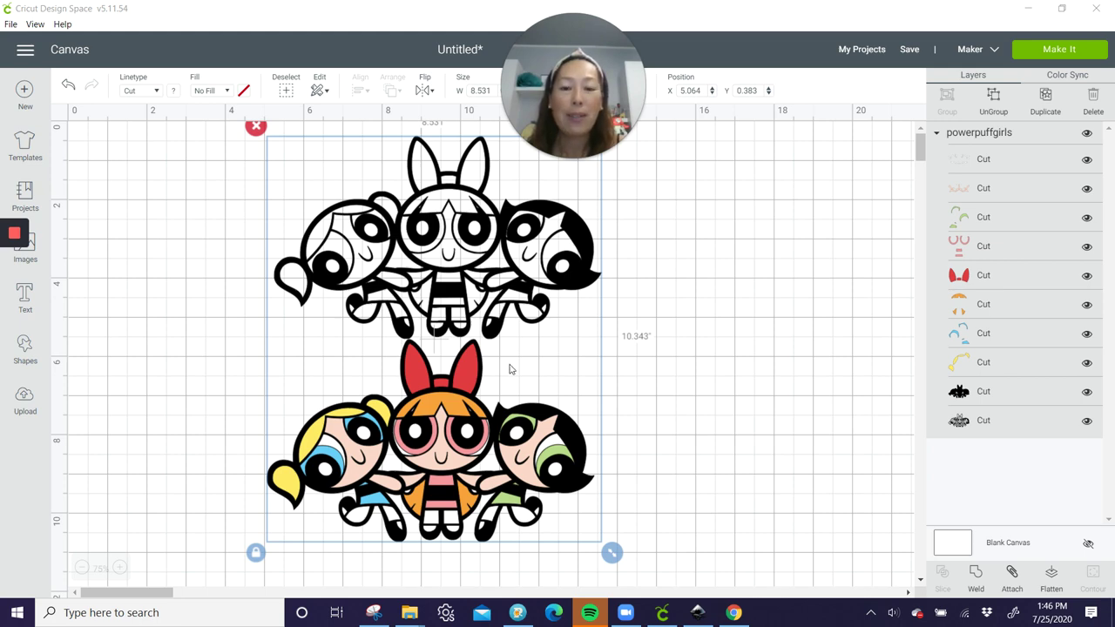
Ungroup the powerpuffgirls image and delete its black-and-white outline version from the canvas.
click(994, 102)
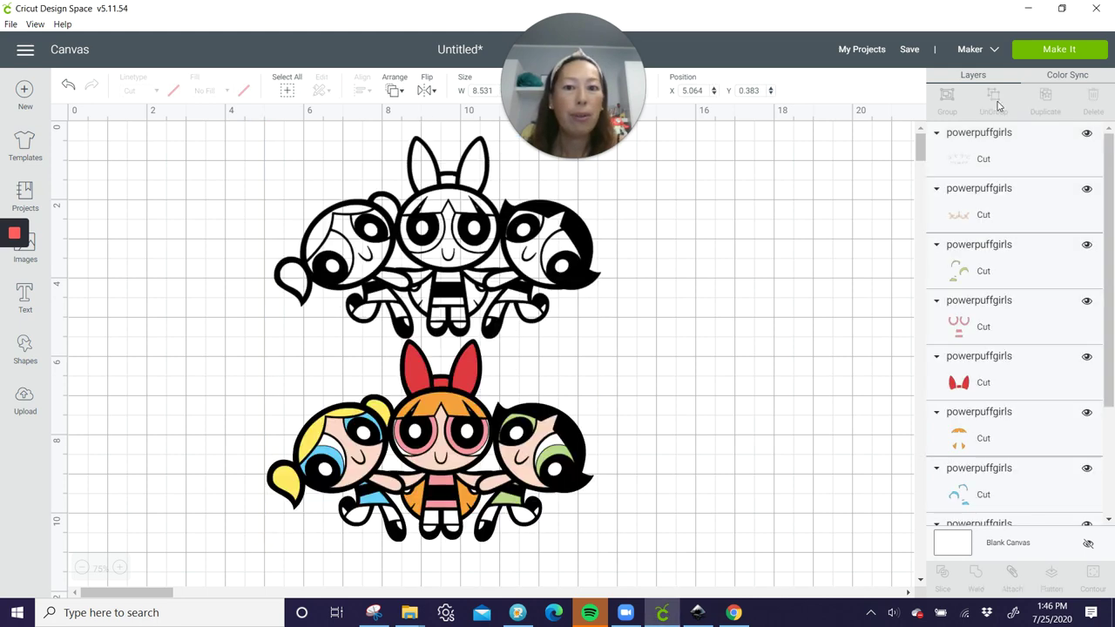
click(447, 274)
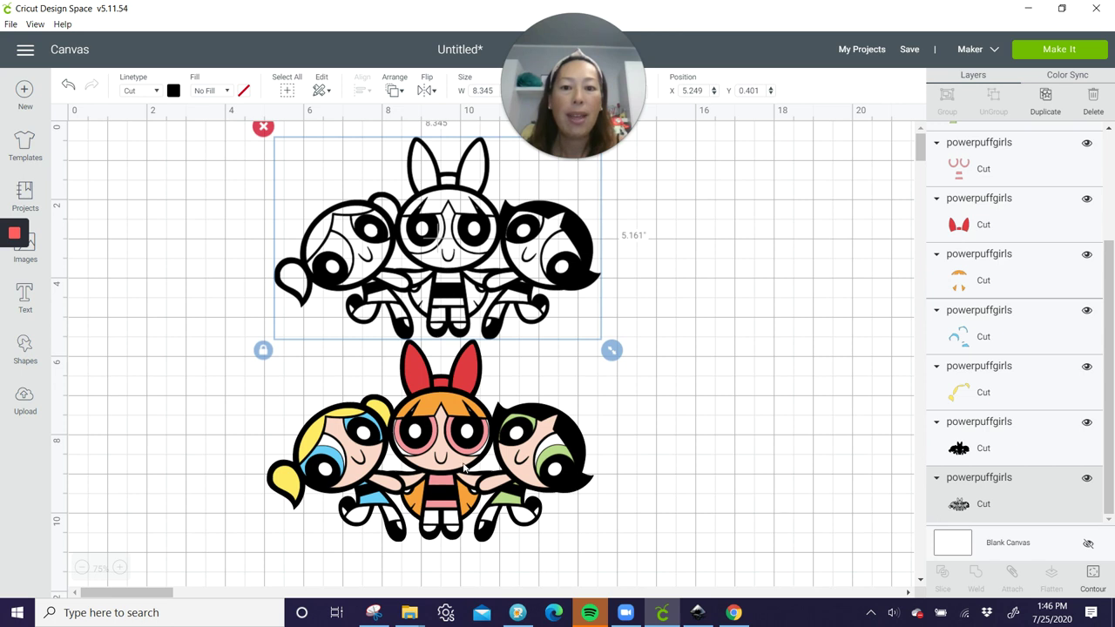
click(263, 129)
Group all layers of the coloured powerpuffgirls image and move the group to about X 3.4, Y 1.7 inches.
drag(157, 323, 649, 554)
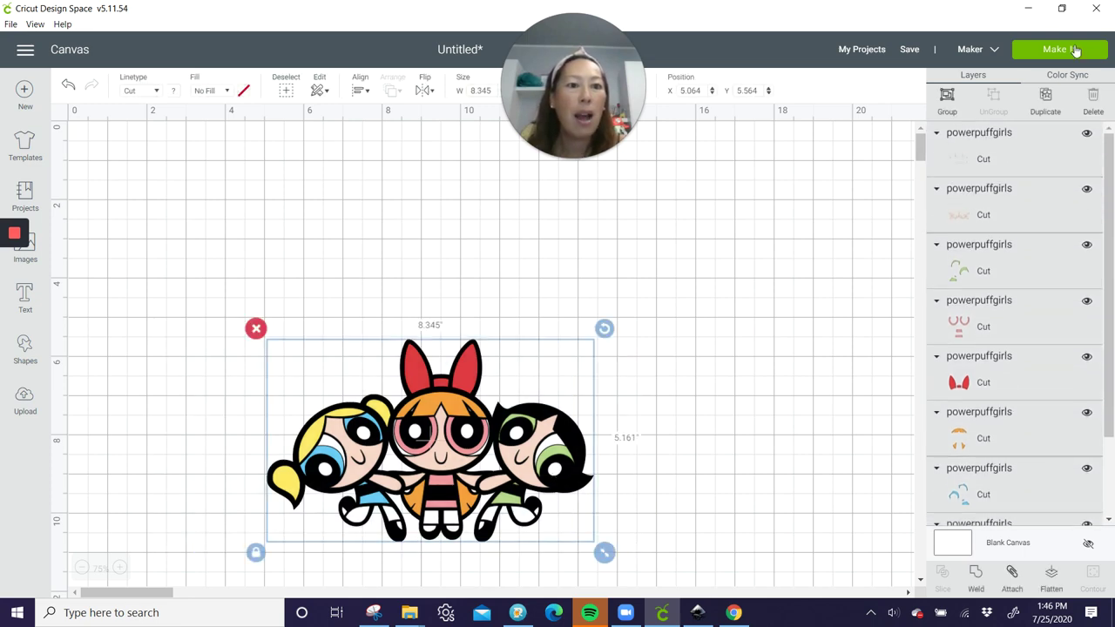
click(946, 100)
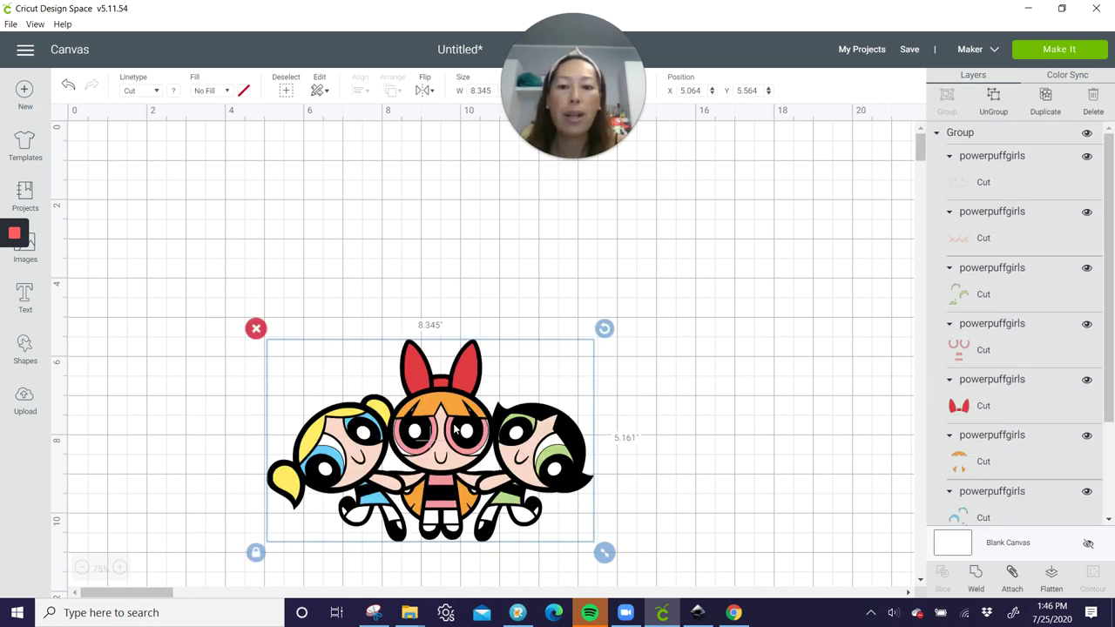
drag(457, 426, 429, 308)
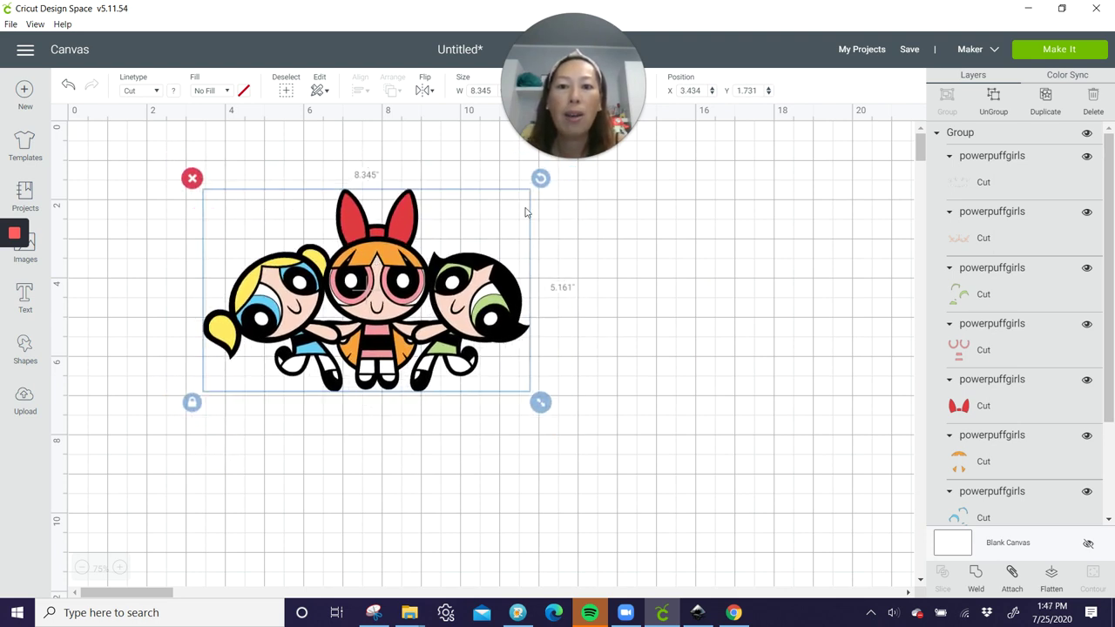
Set the grouped image's width to 30 inches and reposition it with free canvas space all around.
mouse_move(617, 102)
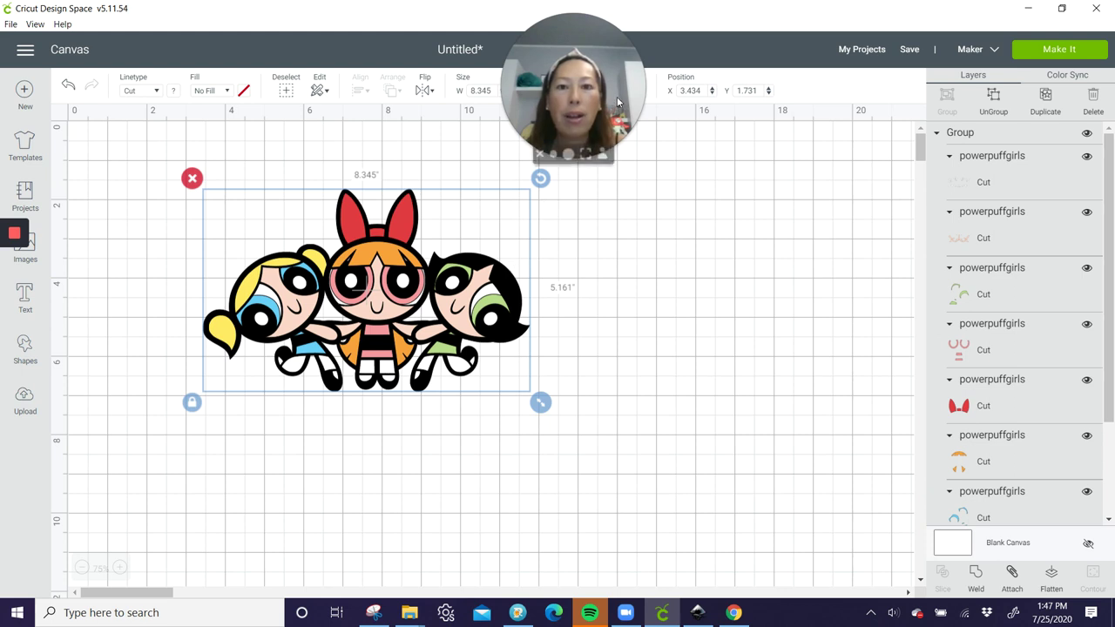
drag(616, 102, 741, 102)
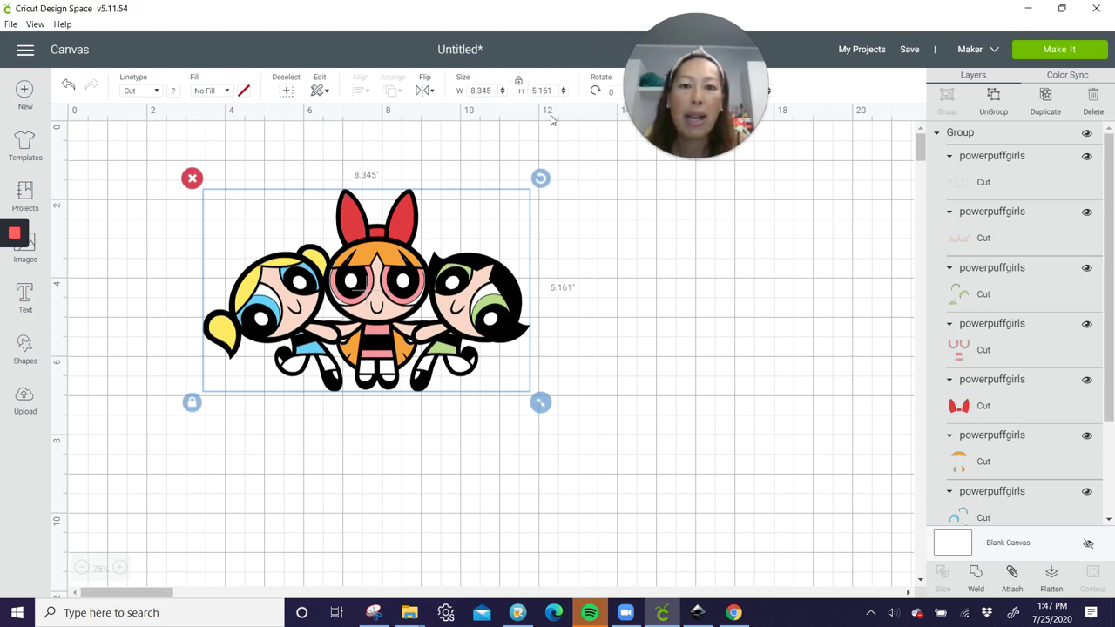
click(484, 89)
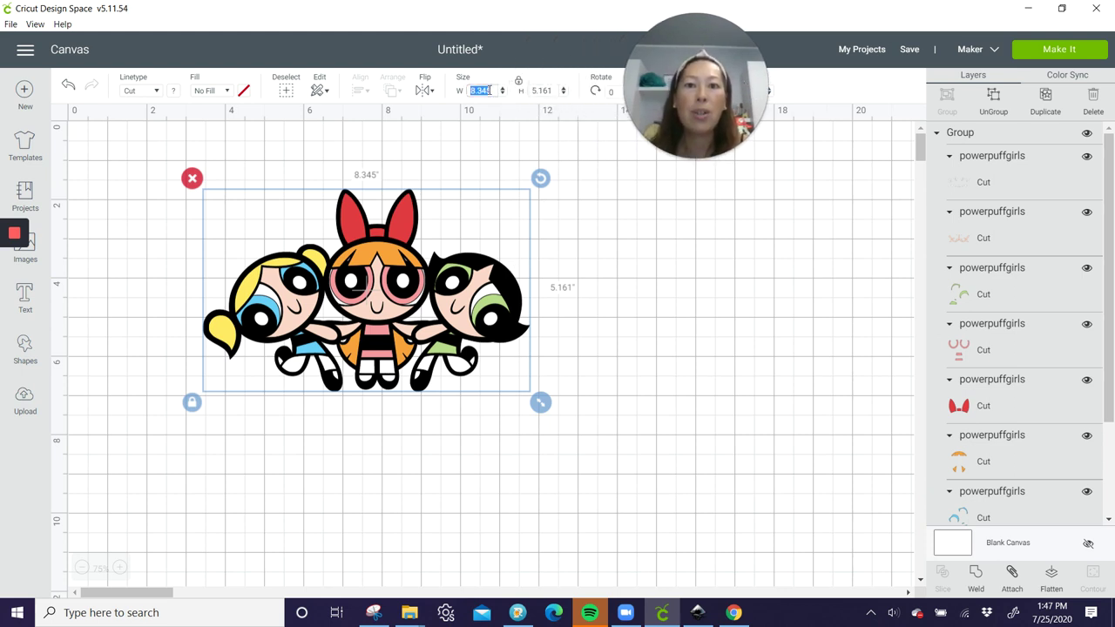
text(30)
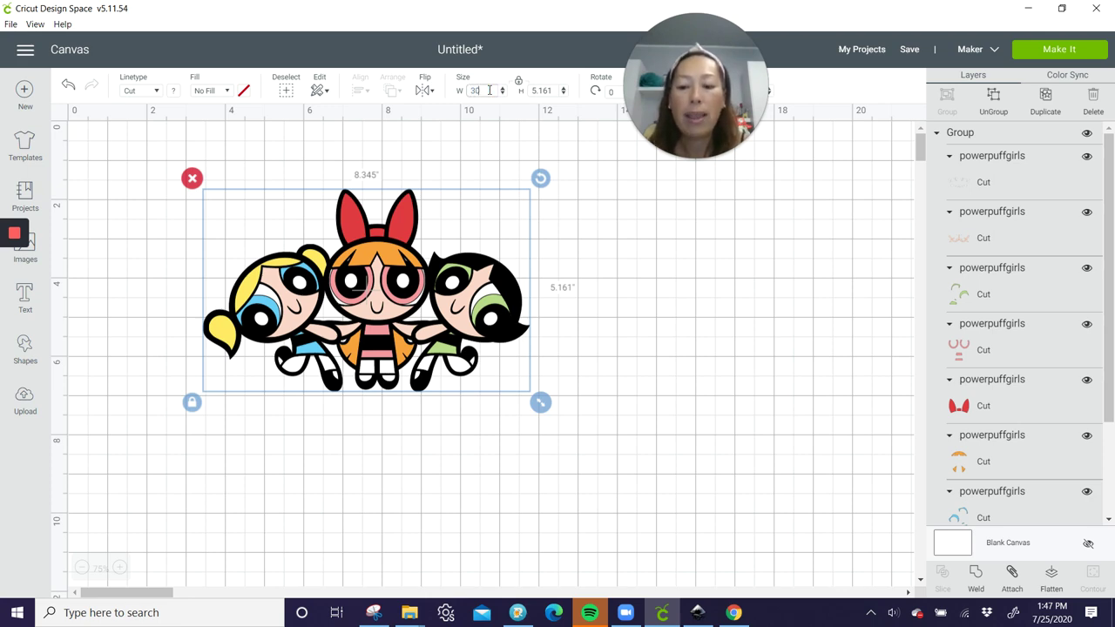
key(Tab)
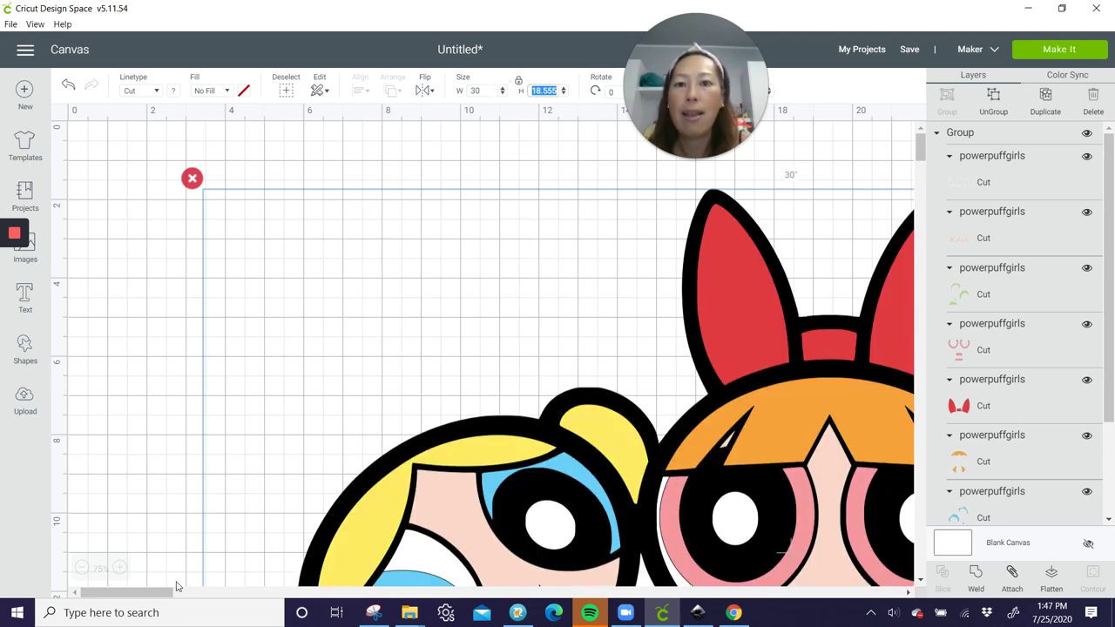
click(80, 568)
click(80, 568)
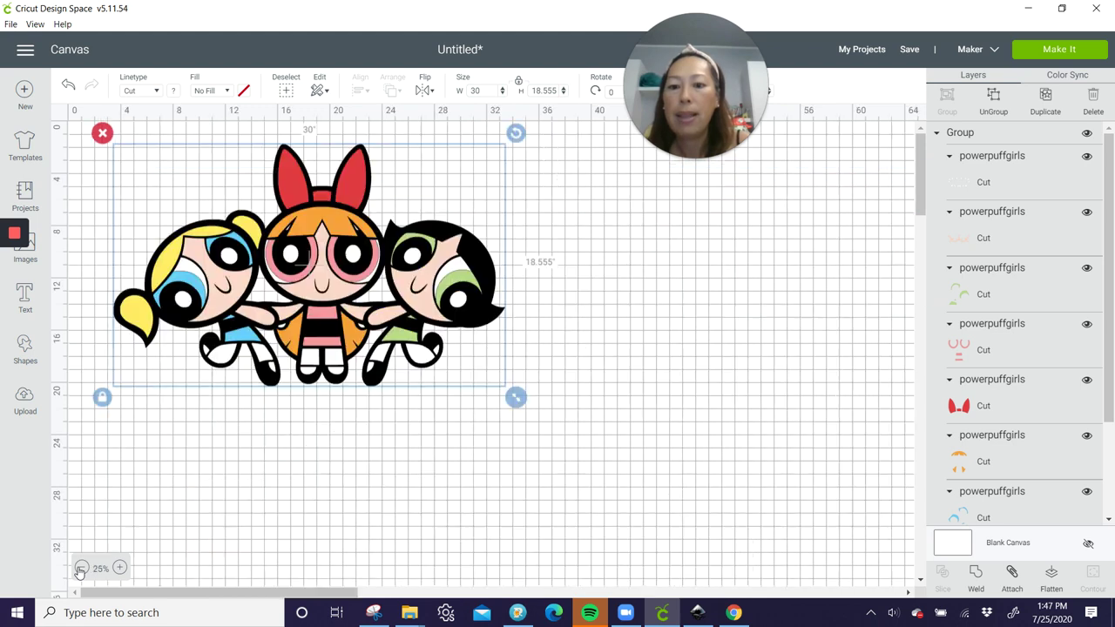
drag(340, 299, 381, 353)
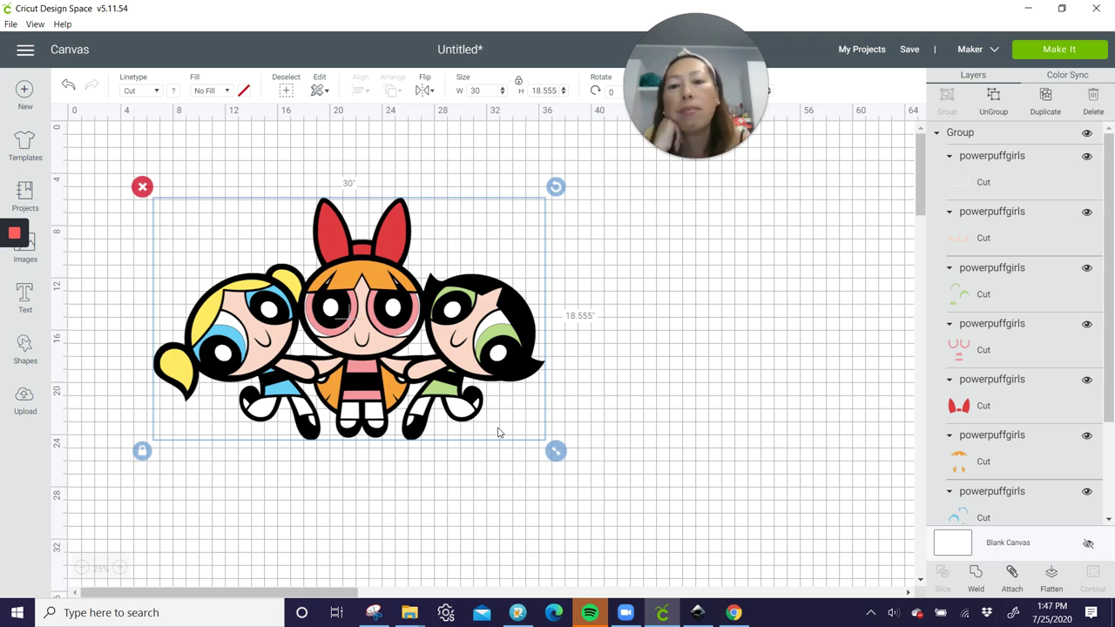
Set the grouped image's width to 40 inches.
double_click(489, 91)
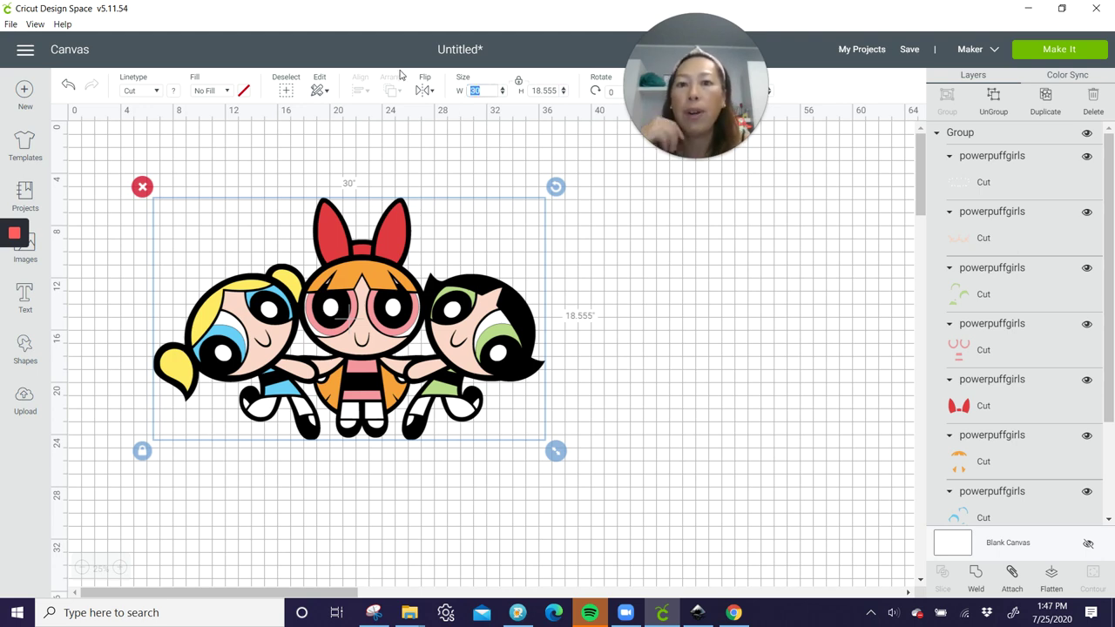
text(40)
key(Tab)
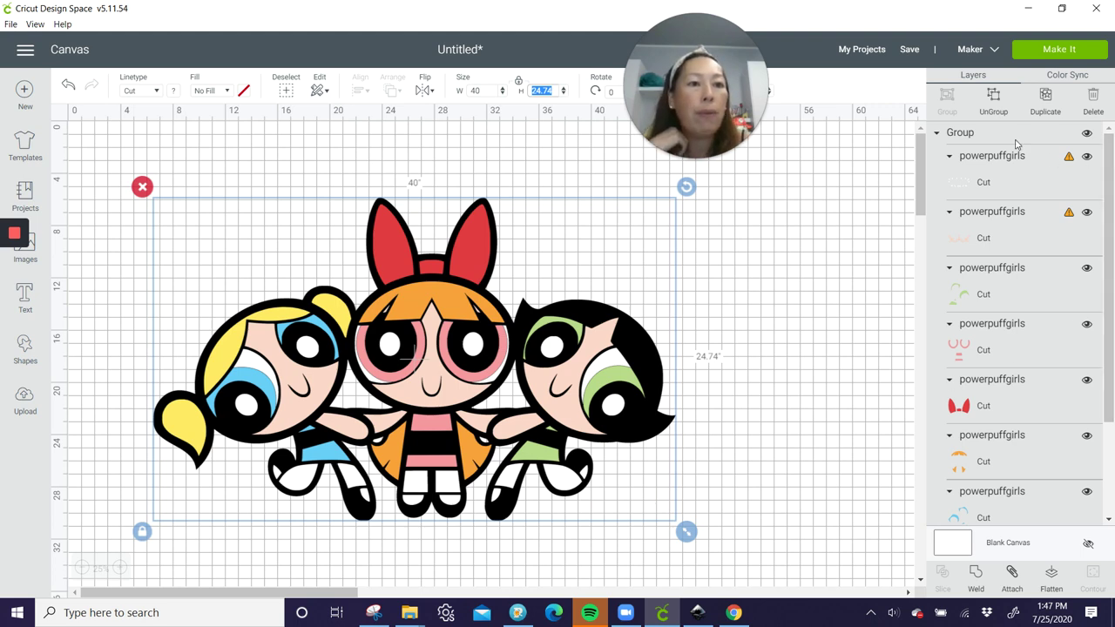
Ungroup the enlarged image into its colour layers and select the white layer.
click(994, 98)
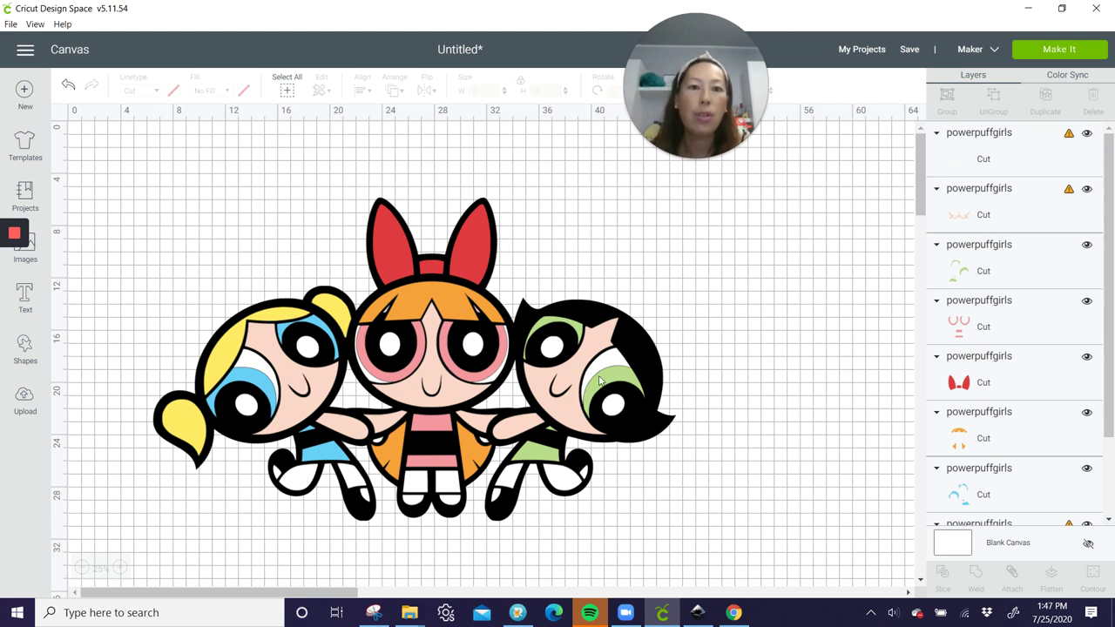
click(331, 379)
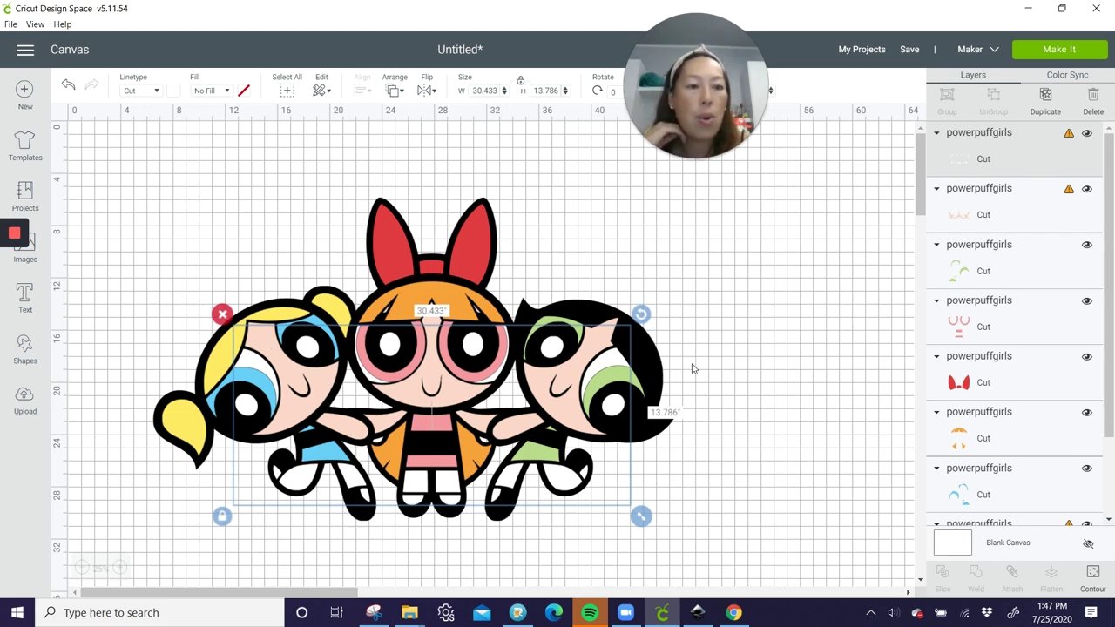
Use Contour on the skin-coloured layer to hide every piece except the middle girl's face.
click(979, 201)
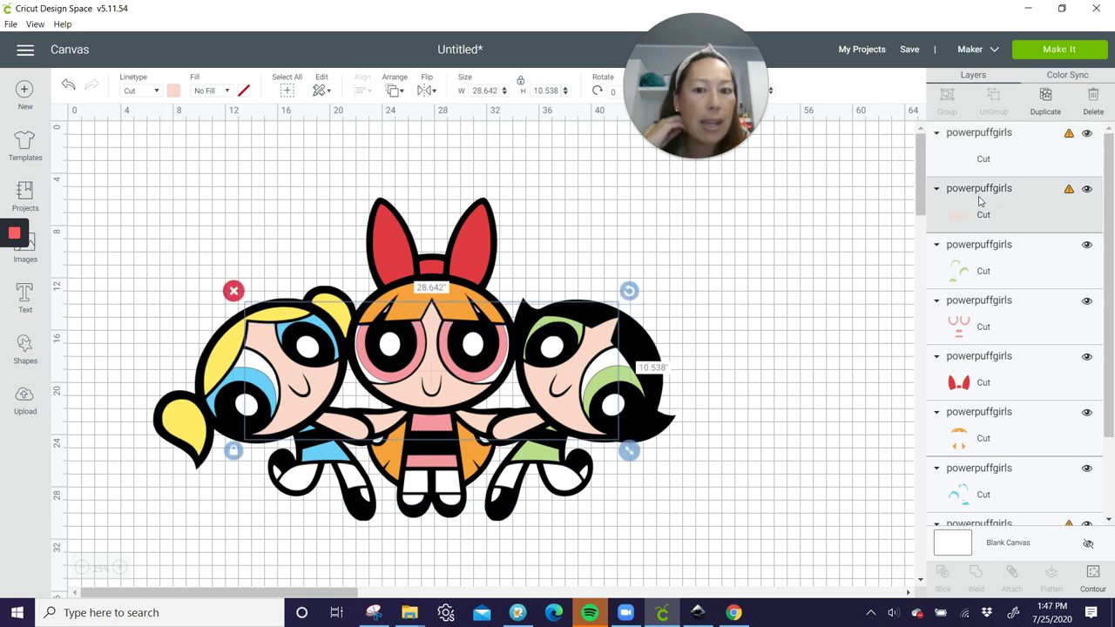
click(1091, 578)
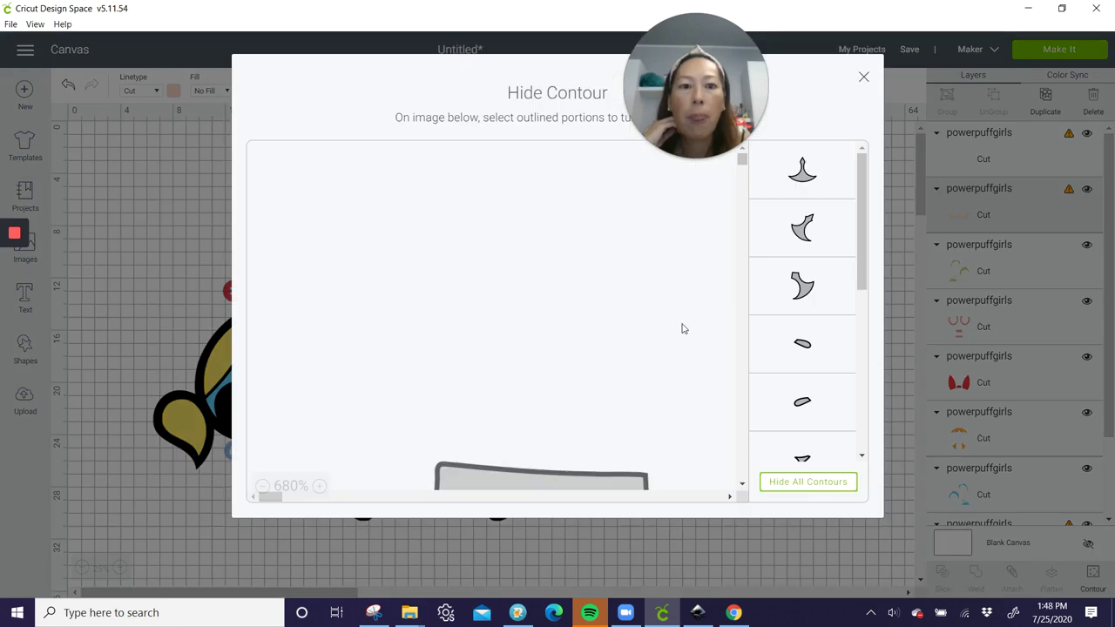
click(797, 480)
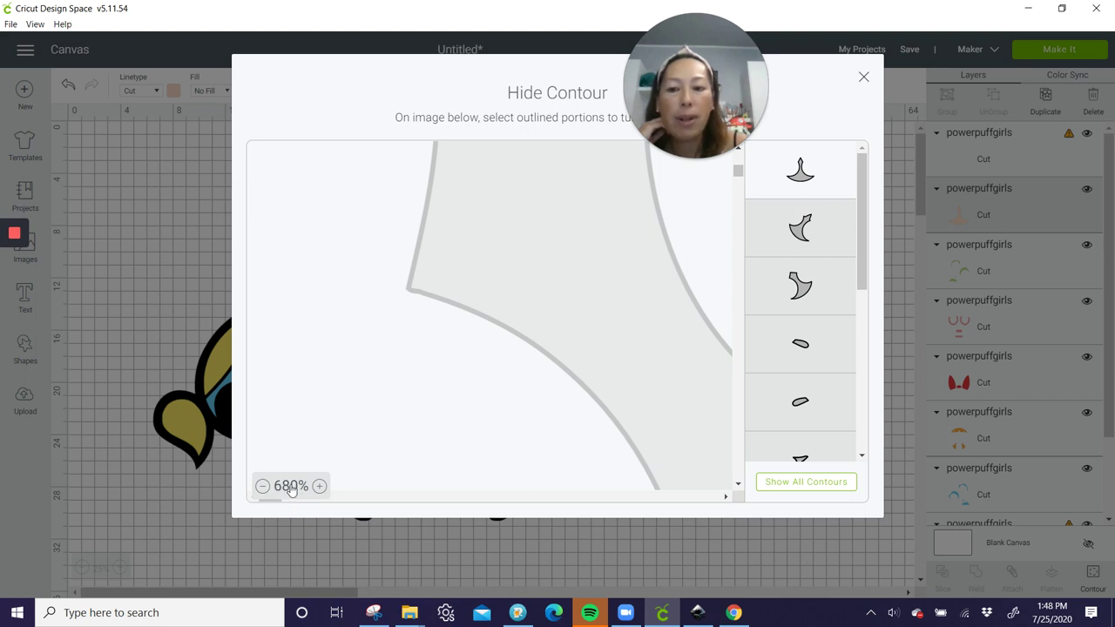
click(290, 487)
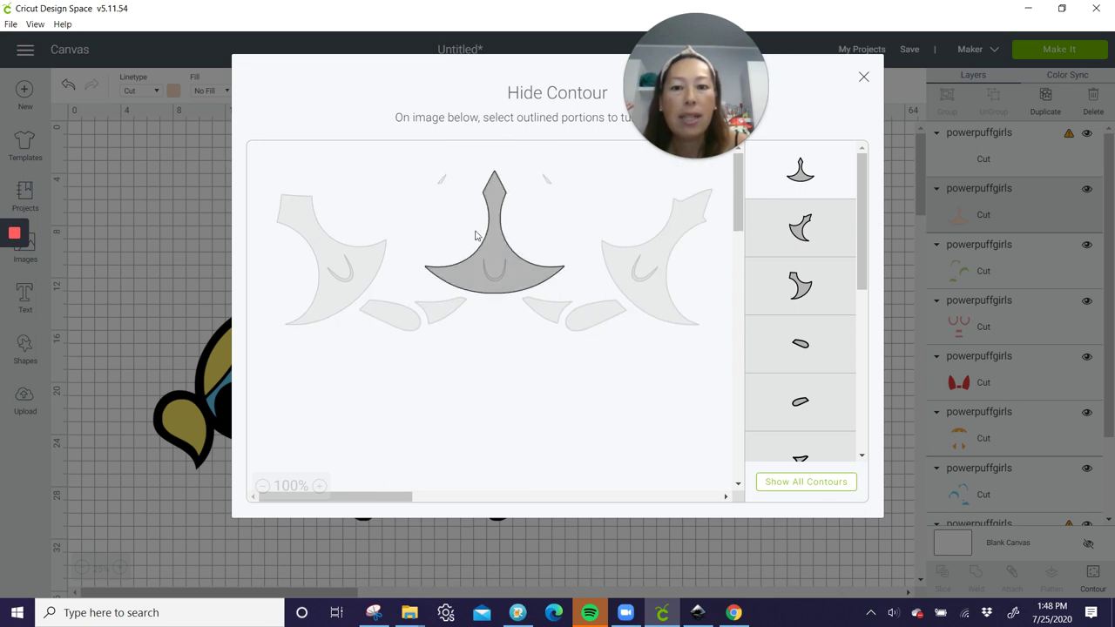
click(863, 82)
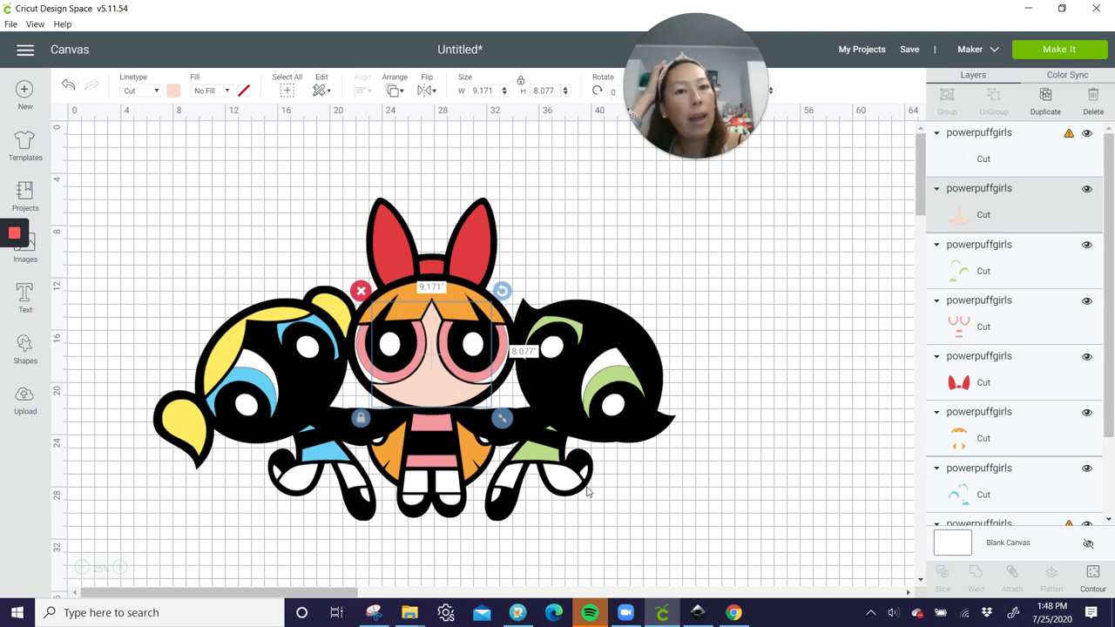
Show all hidden contours of the skin-coloured layer again.
click(1093, 571)
click(807, 484)
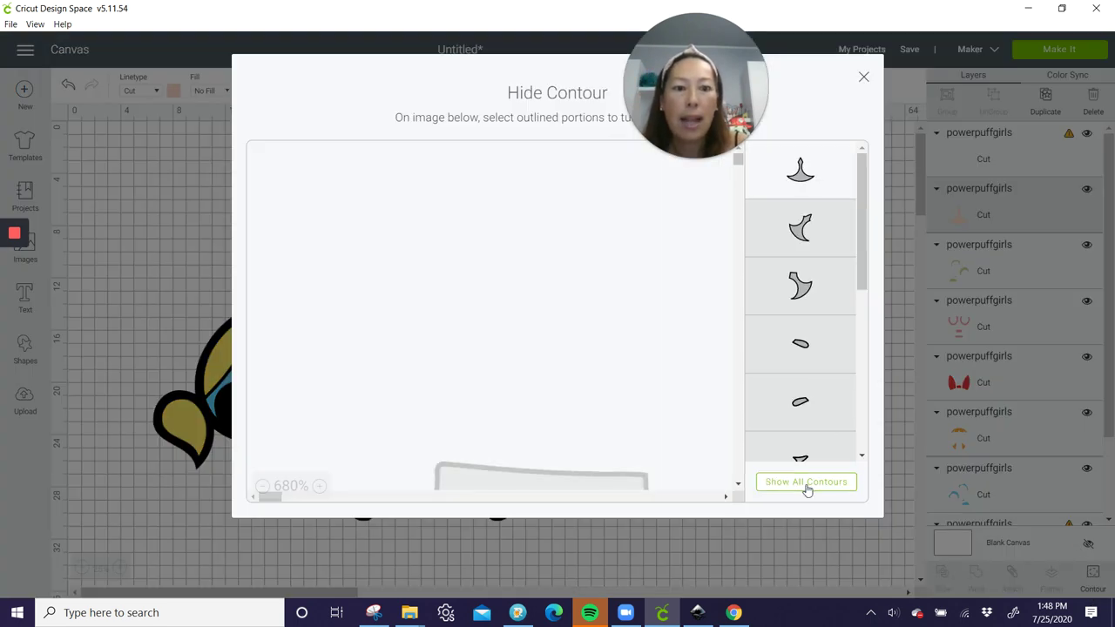
click(806, 484)
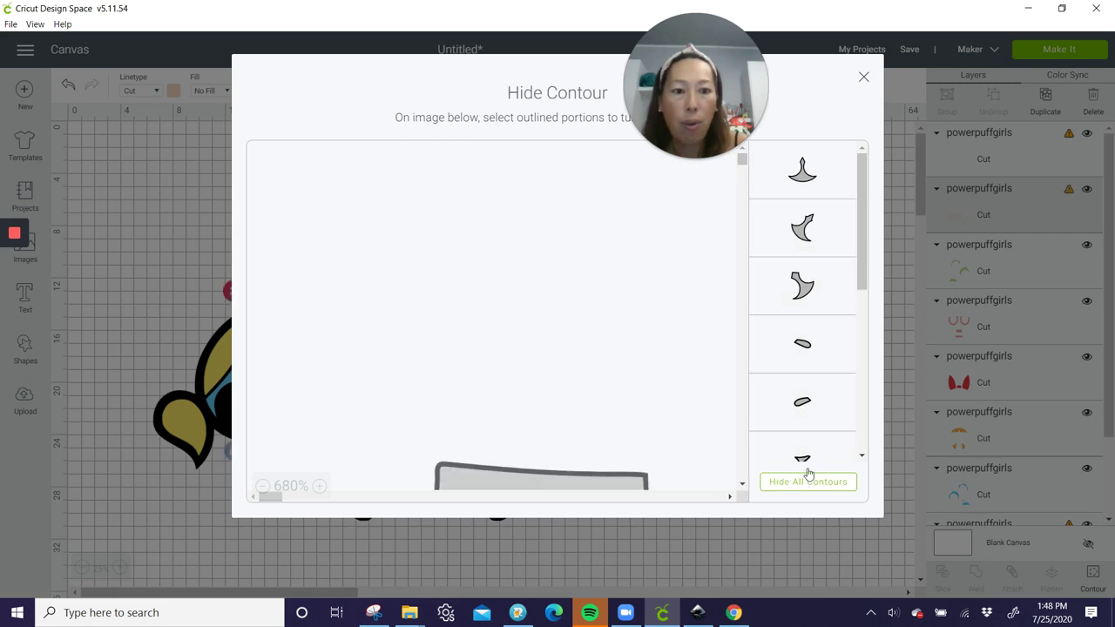
click(864, 77)
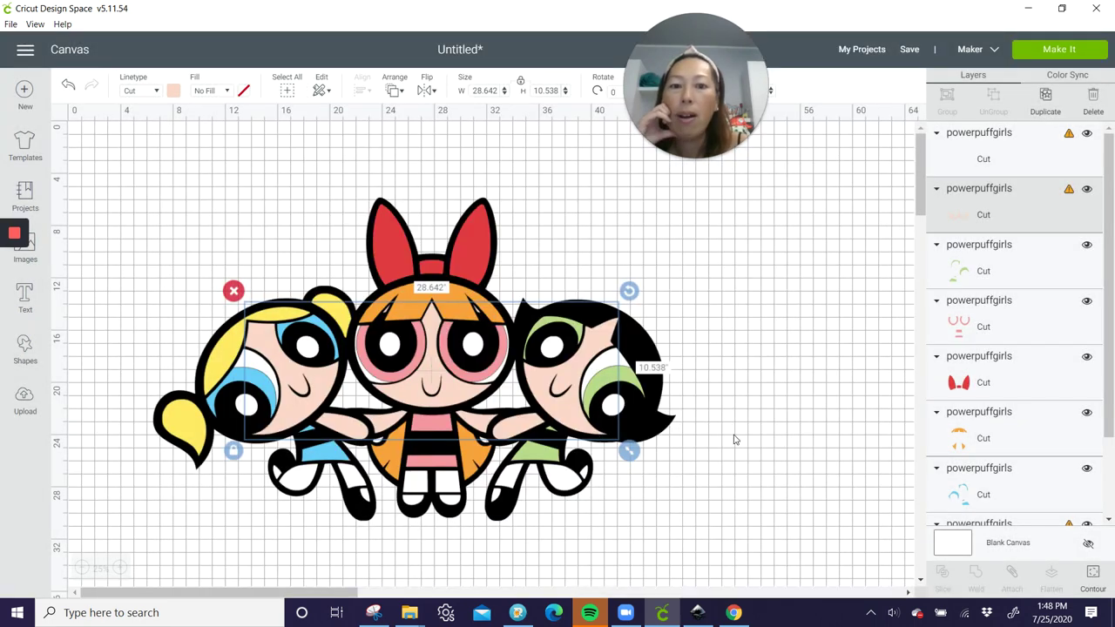
Select all the image's layers together and set their overall width to 44 inches.
click(768, 428)
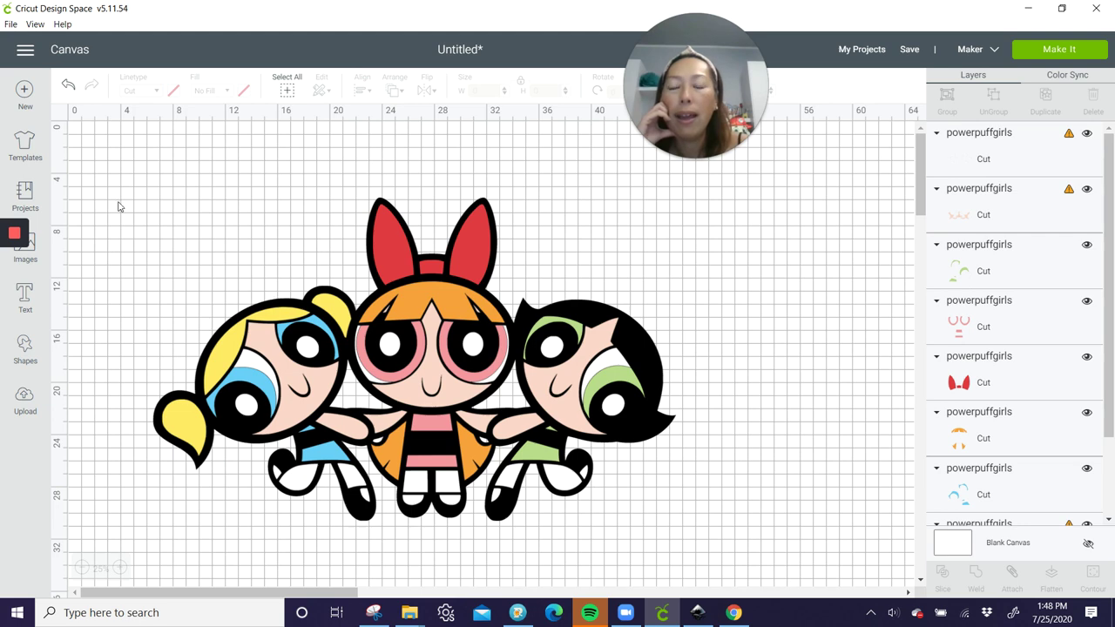
drag(117, 206, 716, 529)
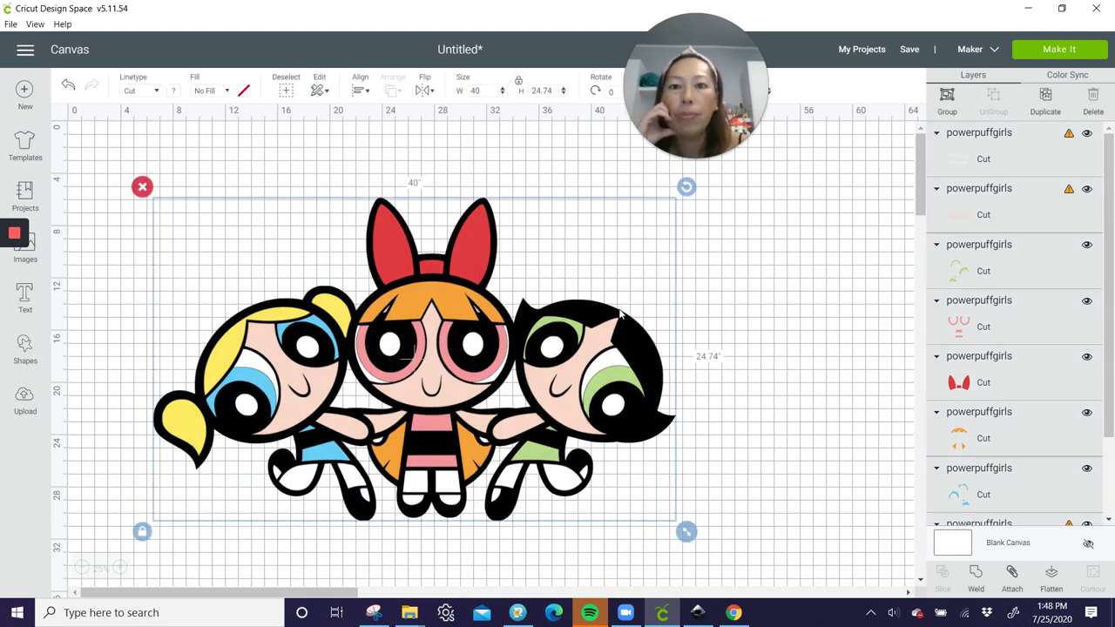
click(476, 91)
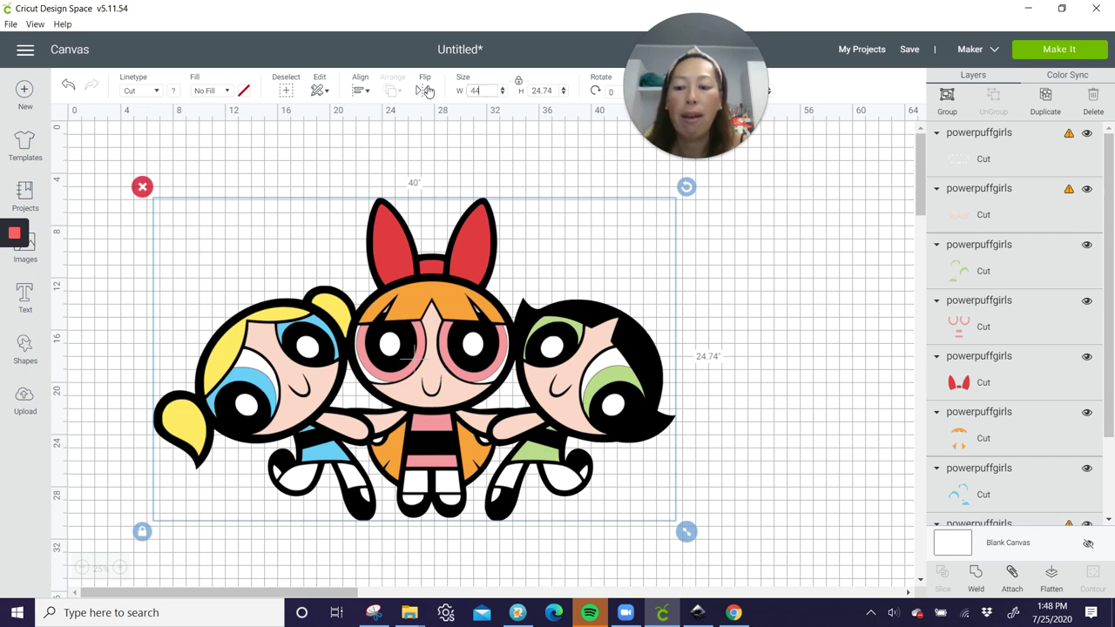
text(44)
key(Tab)
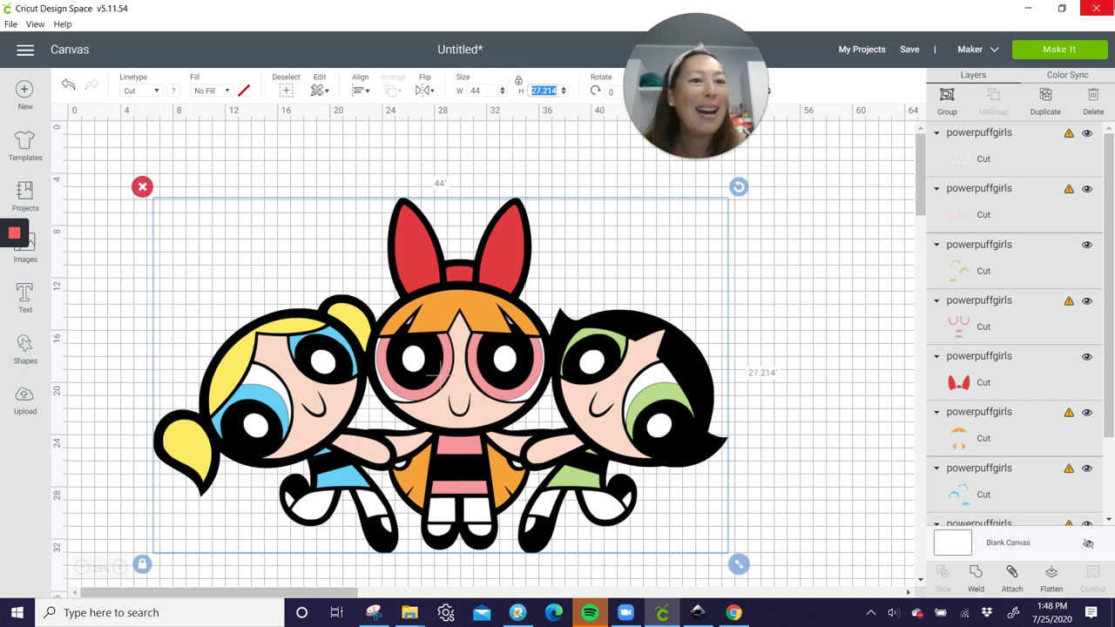
Create a flattened duplicate of the whole image, shrunk to about 17.4 inches wide, above and left of the original.
click(1045, 95)
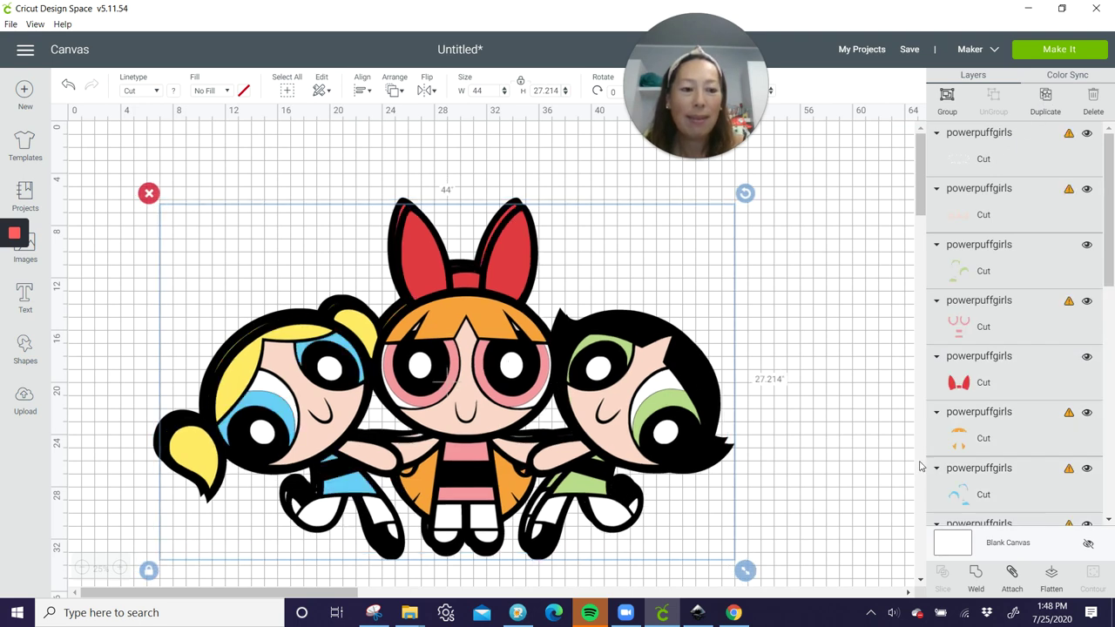
click(1052, 580)
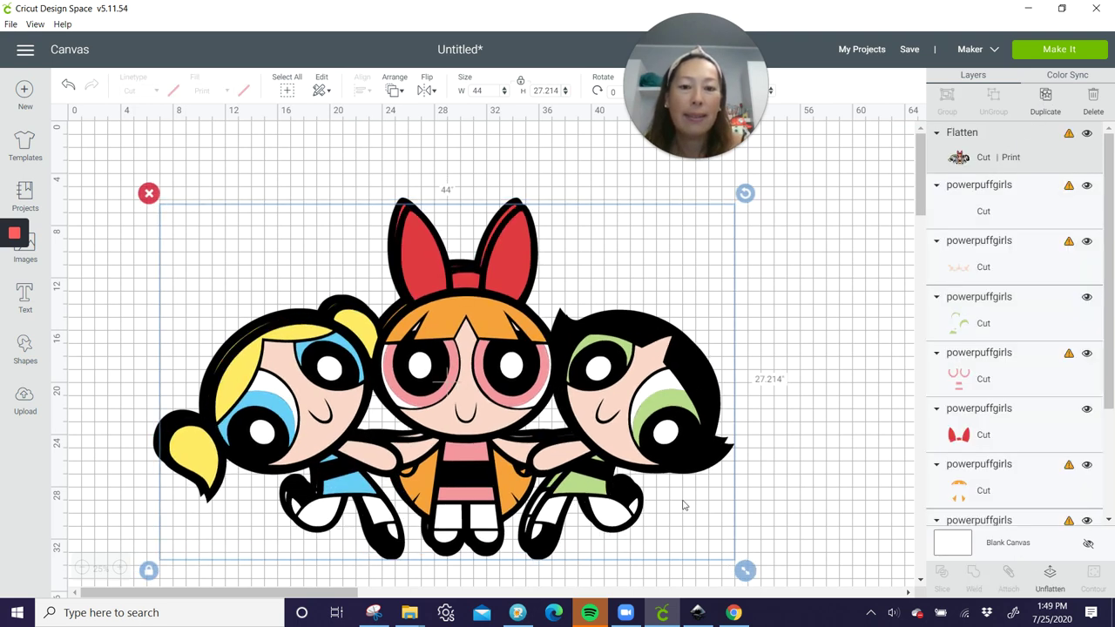
drag(531, 385, 549, 347)
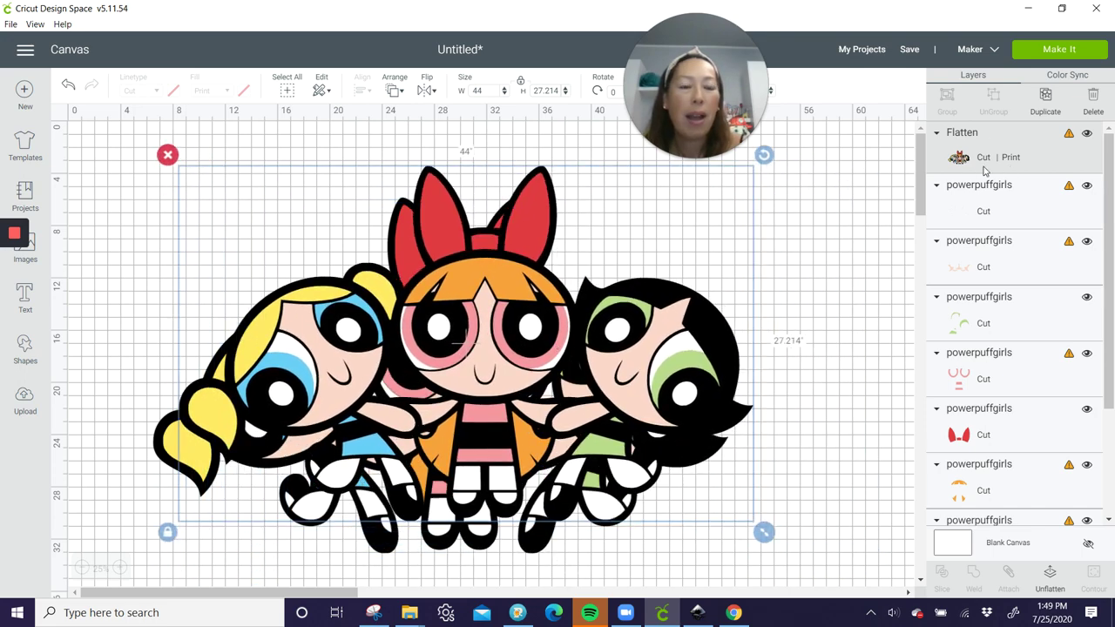
drag(764, 534, 299, 238)
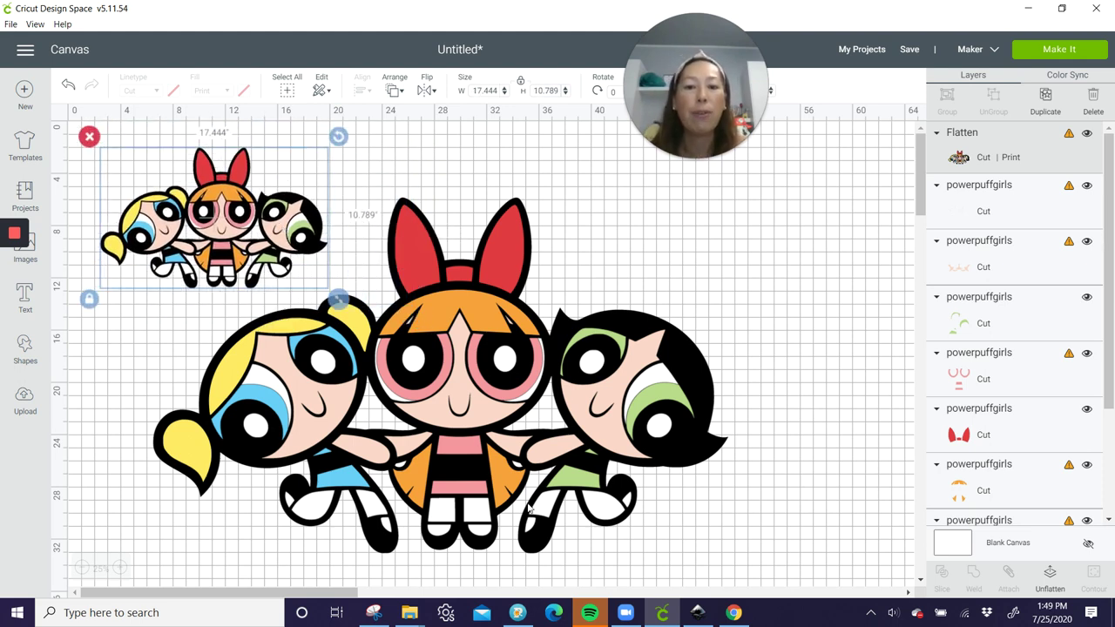
Move the white layer of the large image off the figures into the empty canvas area on their right.
click(515, 397)
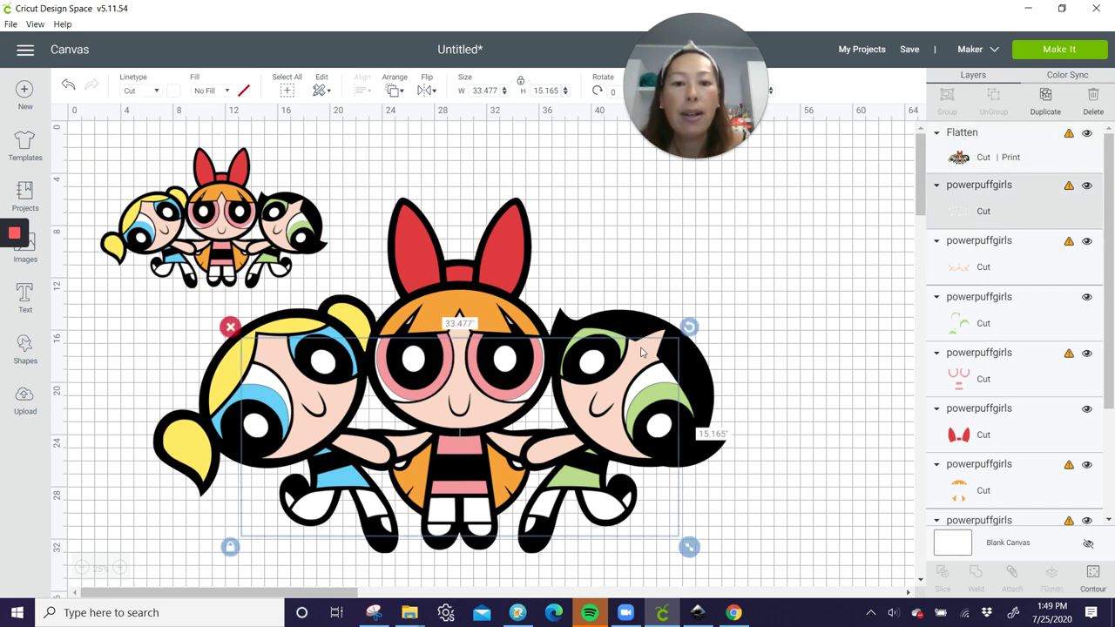
drag(644, 357, 820, 226)
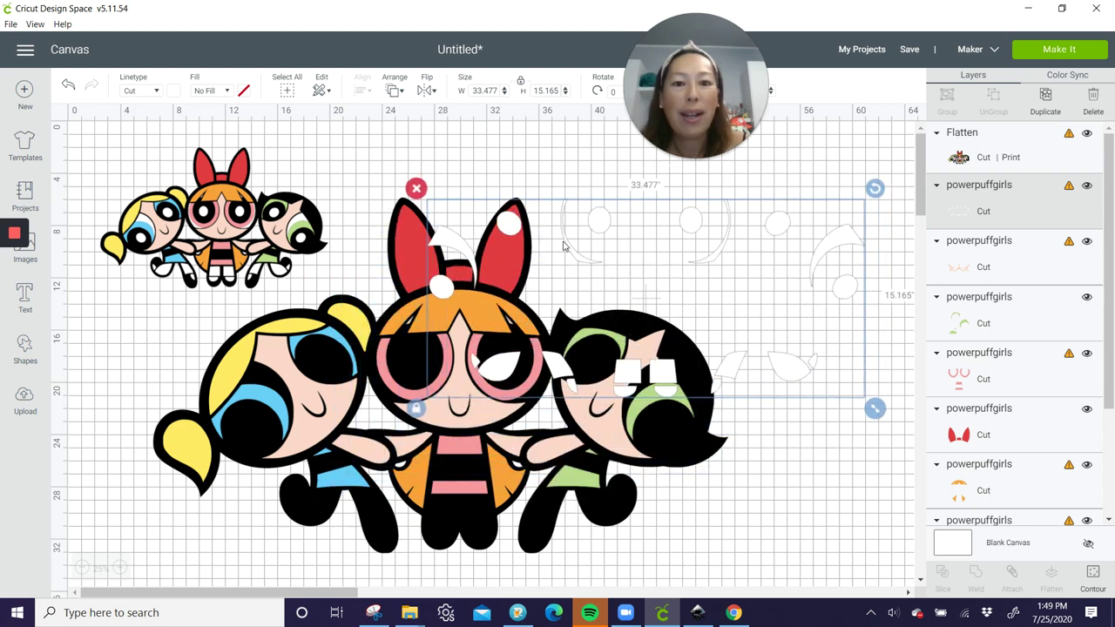
drag(612, 243, 743, 261)
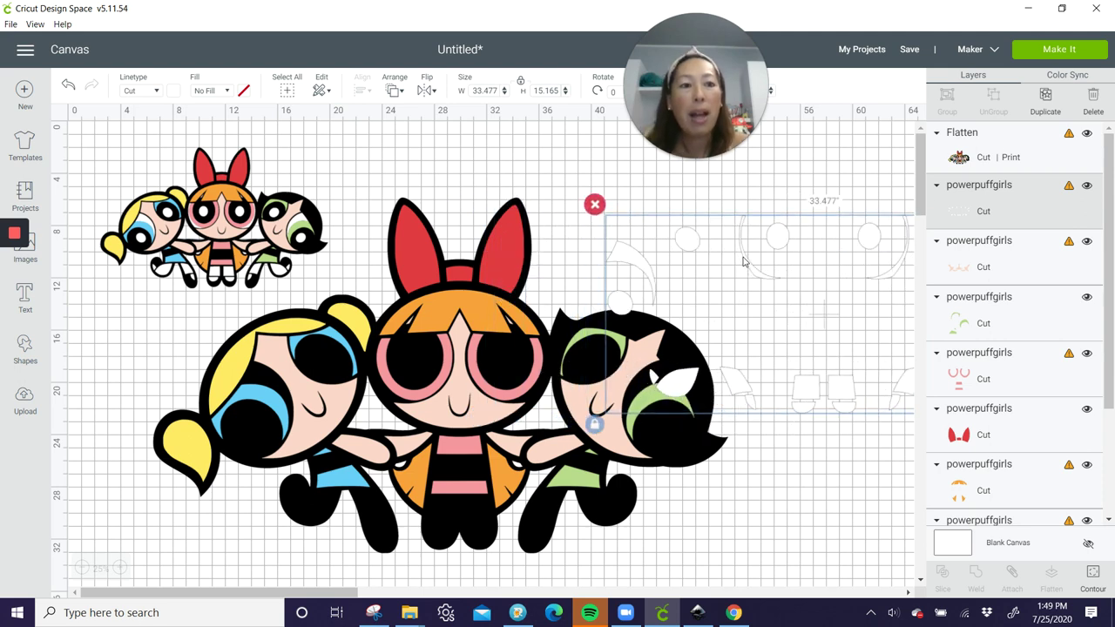
Add a square below the white layer's pieces and move the white layer farther right, clear of the large figures.
click(43, 357)
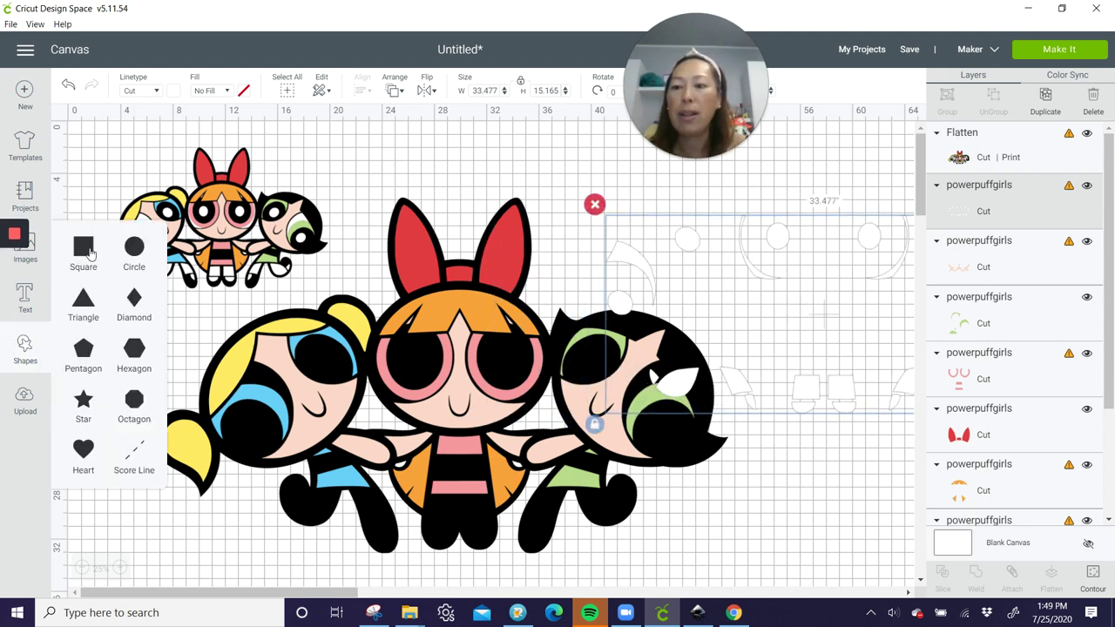
click(85, 252)
drag(174, 249, 880, 495)
drag(264, 593, 381, 593)
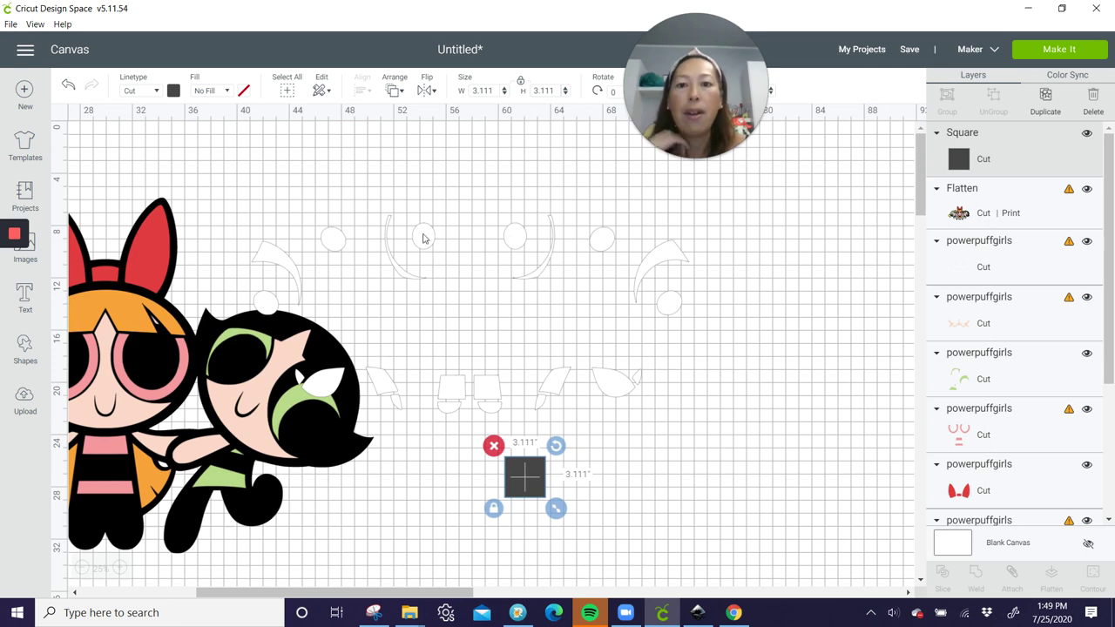
drag(423, 240, 606, 260)
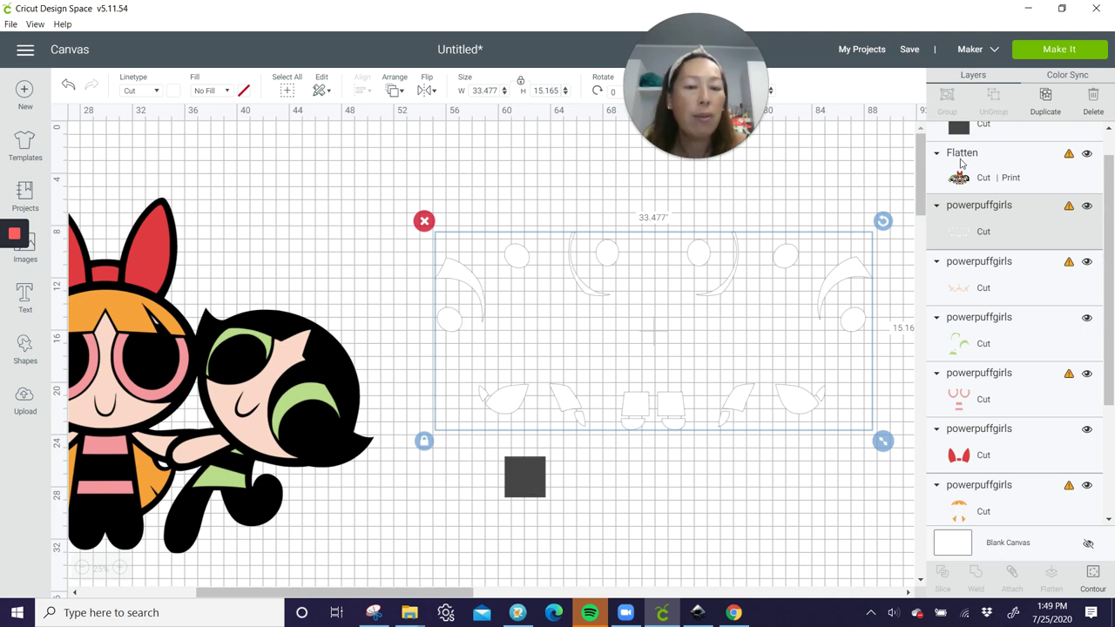
Enlarge the square to about 16.6 inches and place it over the leftmost lower piece of the white layer.
click(533, 489)
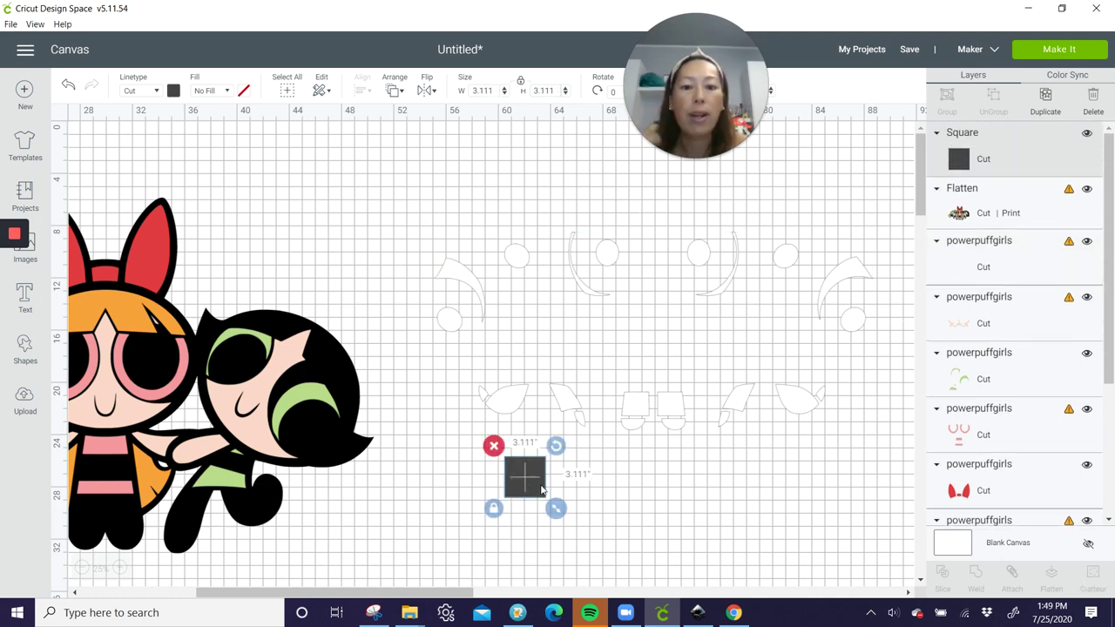
scroll(541, 490, down, 3)
drag(555, 366, 763, 611)
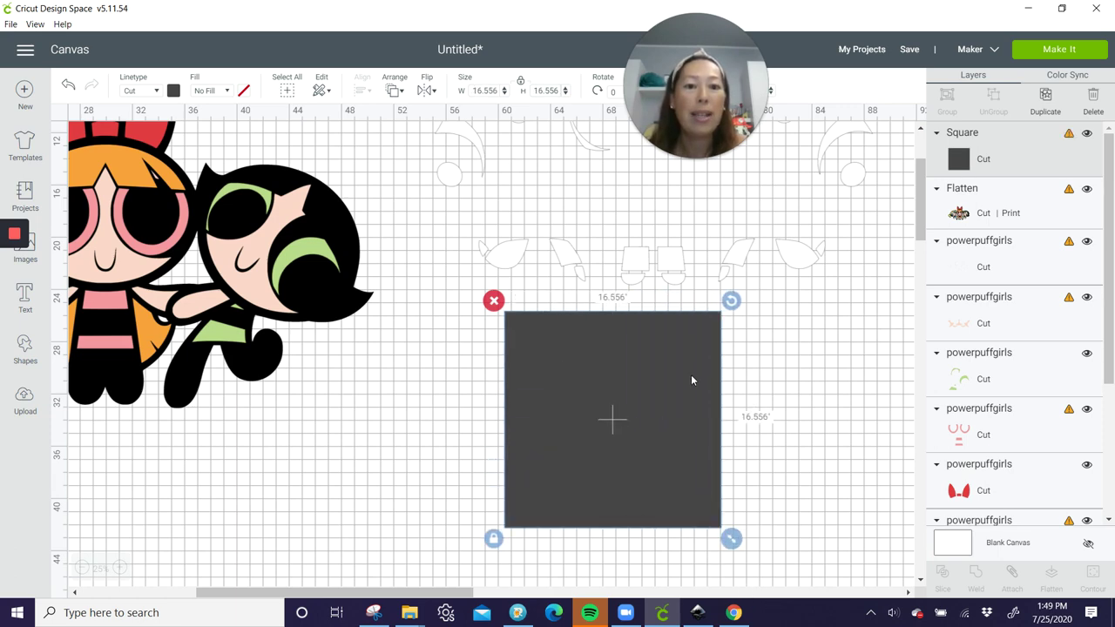
drag(690, 374, 471, 350)
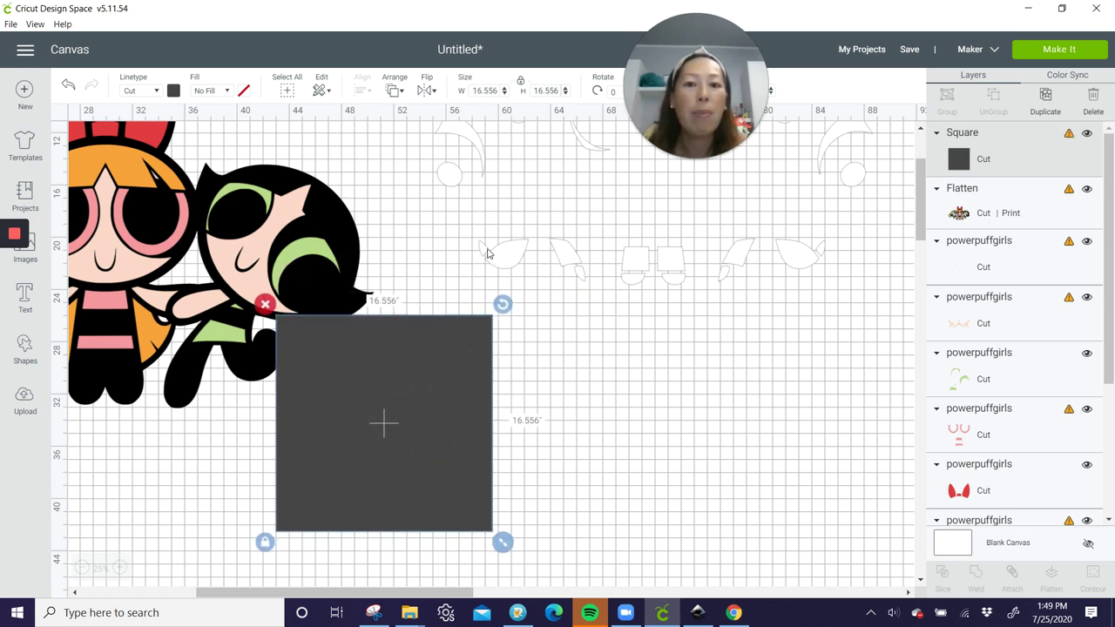
drag(436, 396, 480, 306)
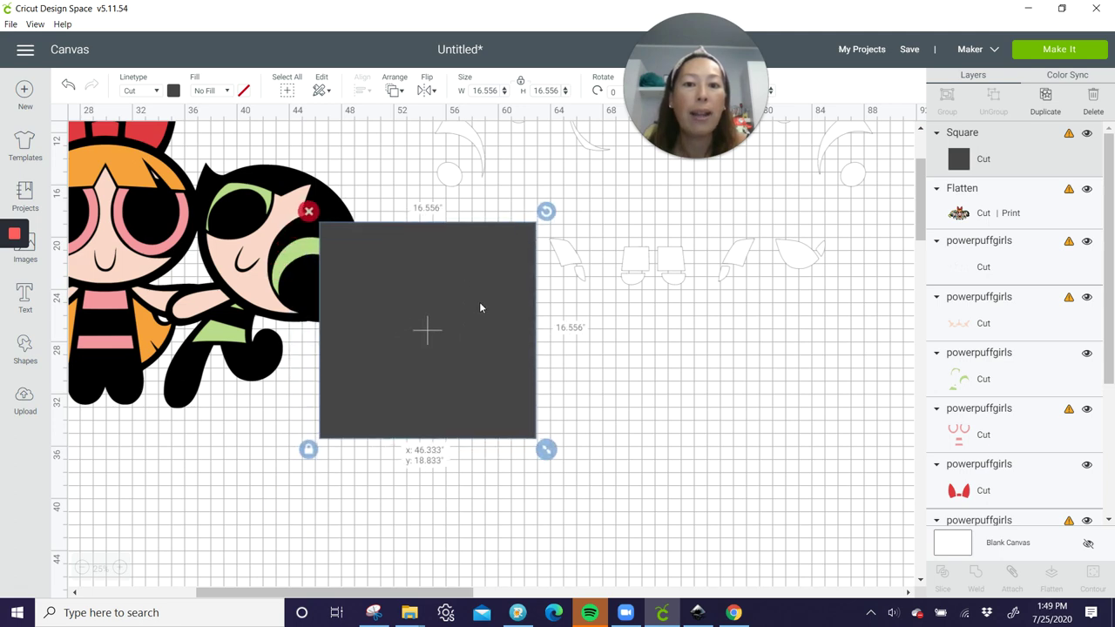
Select the square and the white layer together and slice them.
drag(699, 349, 515, 257)
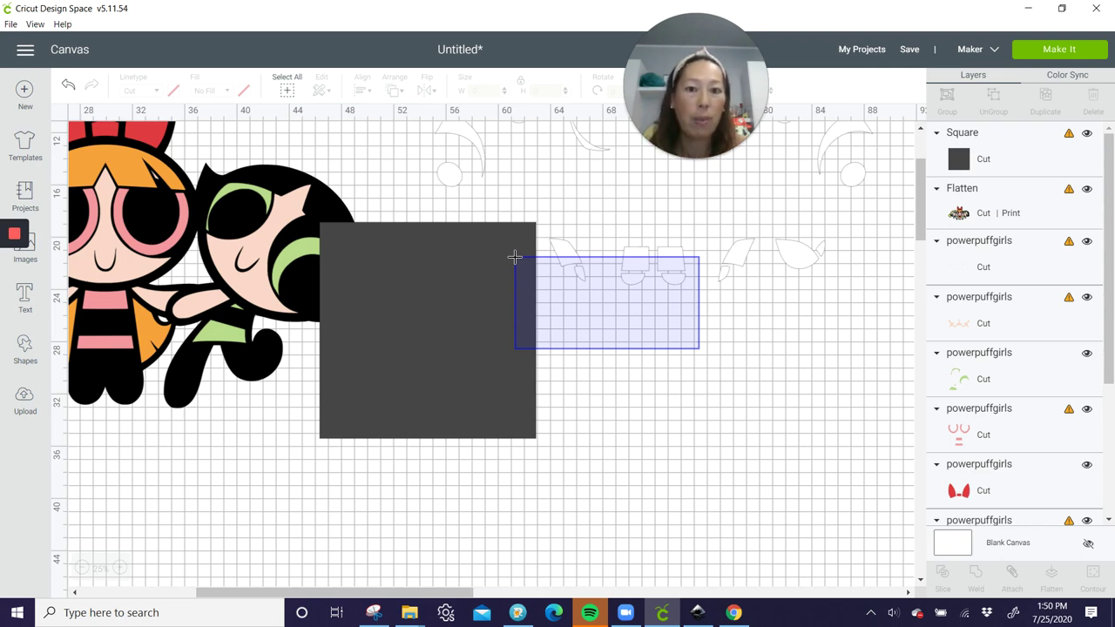
drag(515, 257, 515, 258)
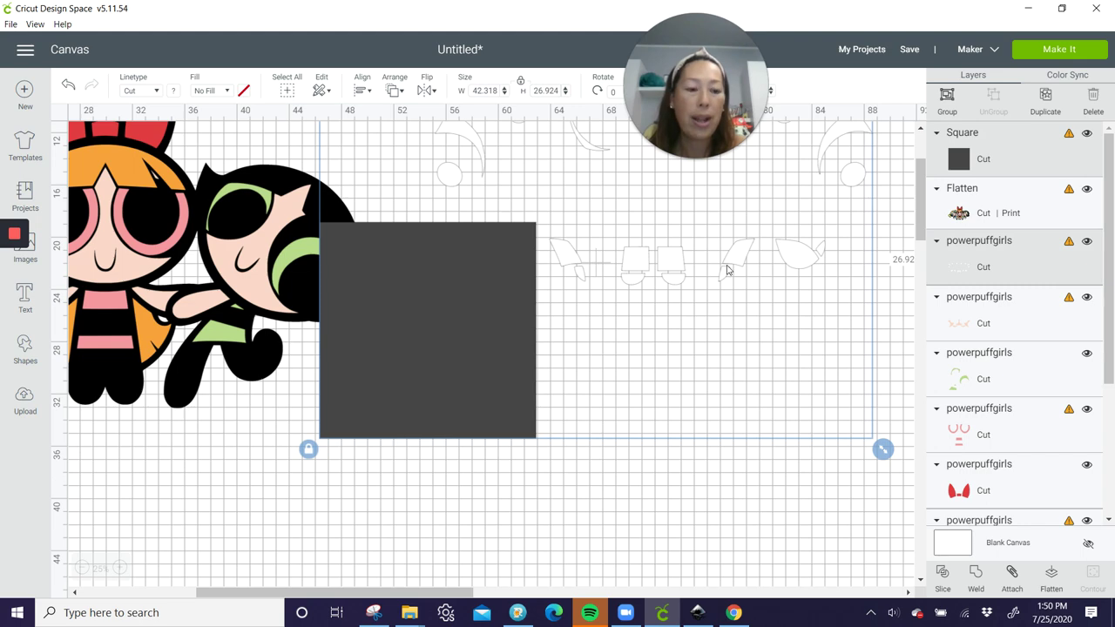
click(941, 576)
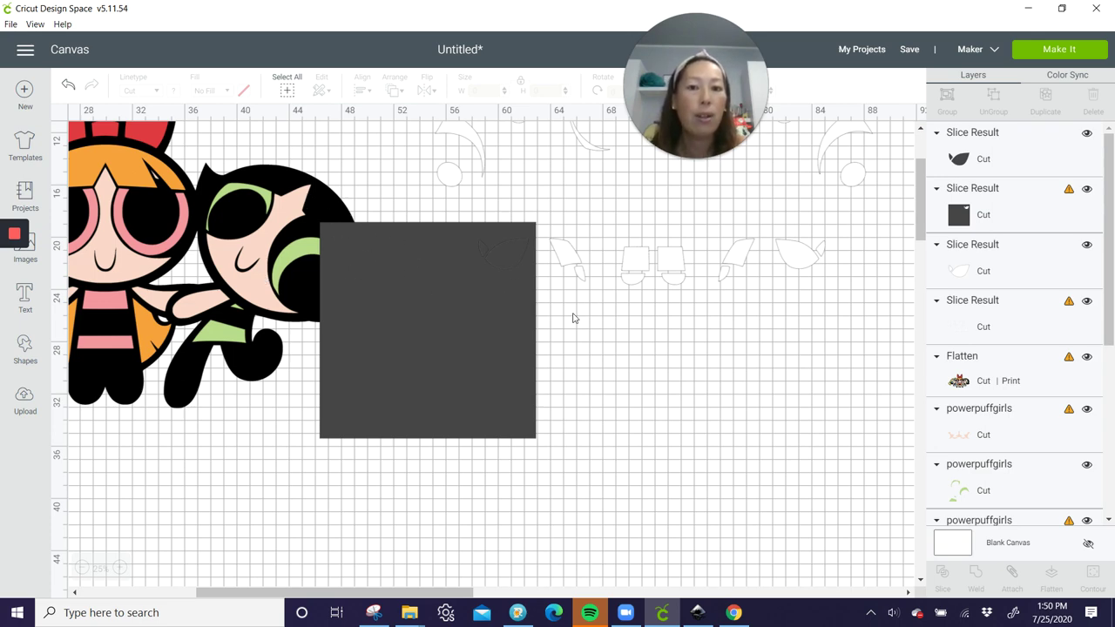
drag(732, 356, 481, 240)
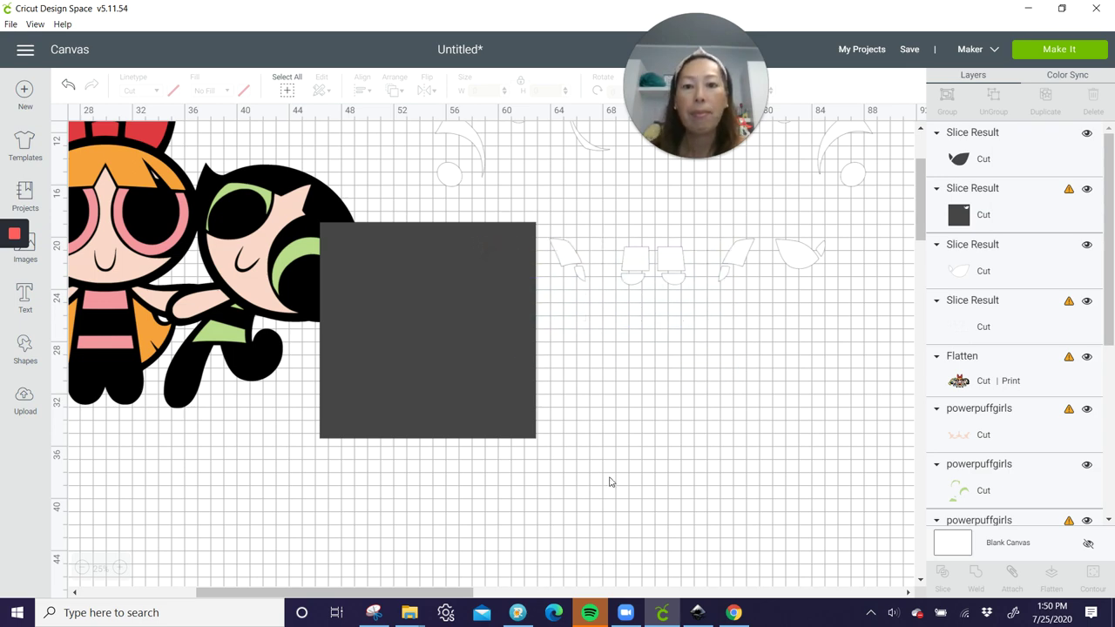
Pull the sliced square aside, delete the dark offcut, and move the freed white piece into empty space below the white layer's right end.
drag(512, 356, 396, 431)
drag(495, 245, 516, 392)
click(499, 389)
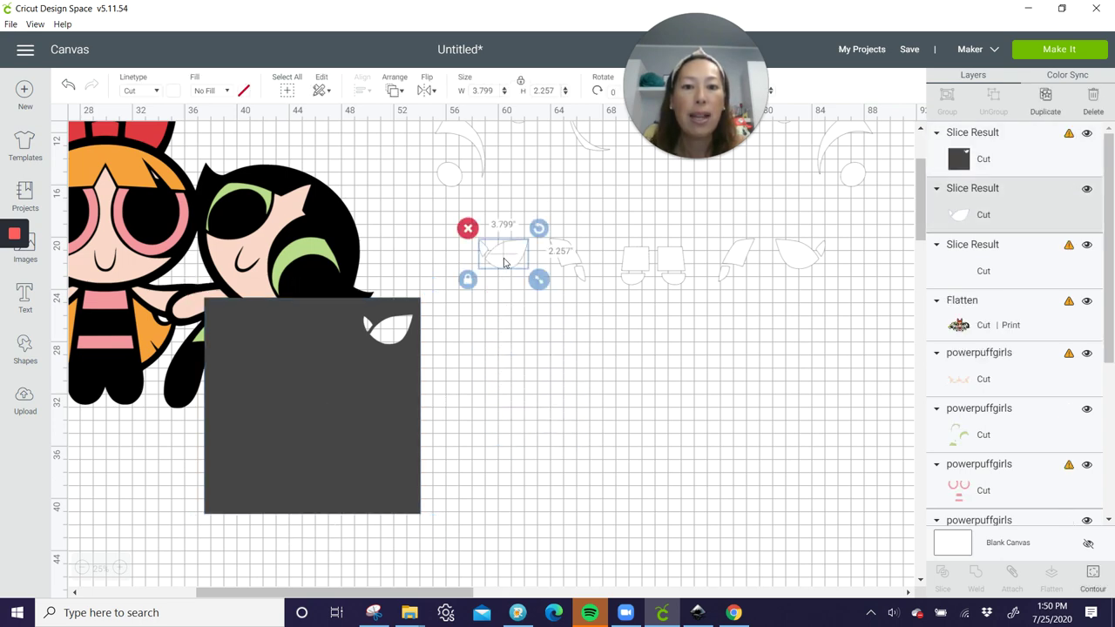
drag(503, 263, 686, 439)
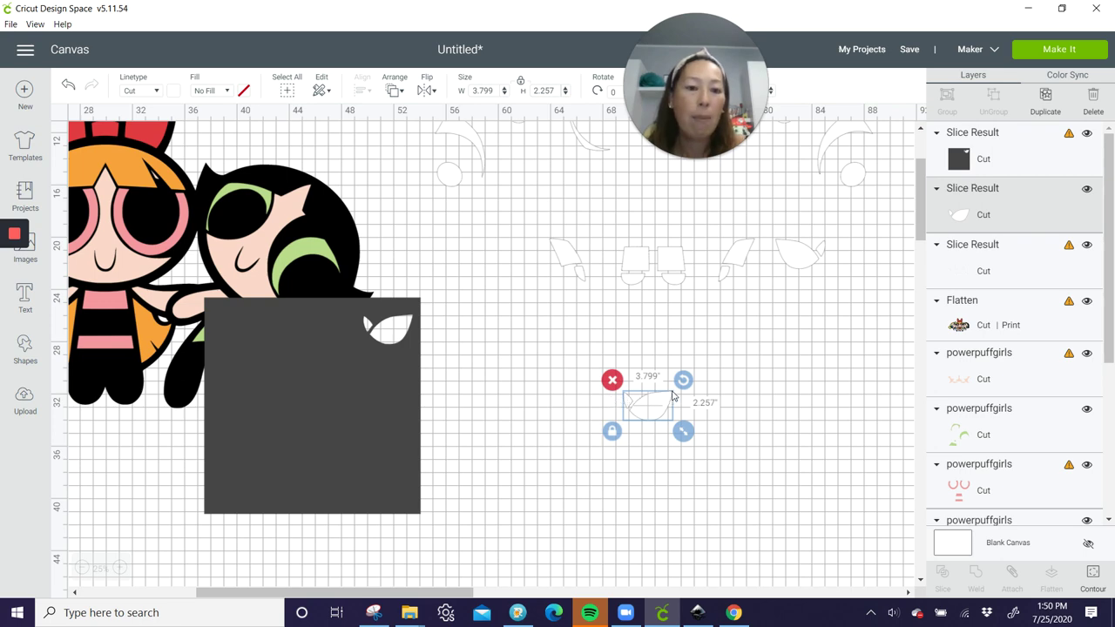
drag(652, 415, 802, 494)
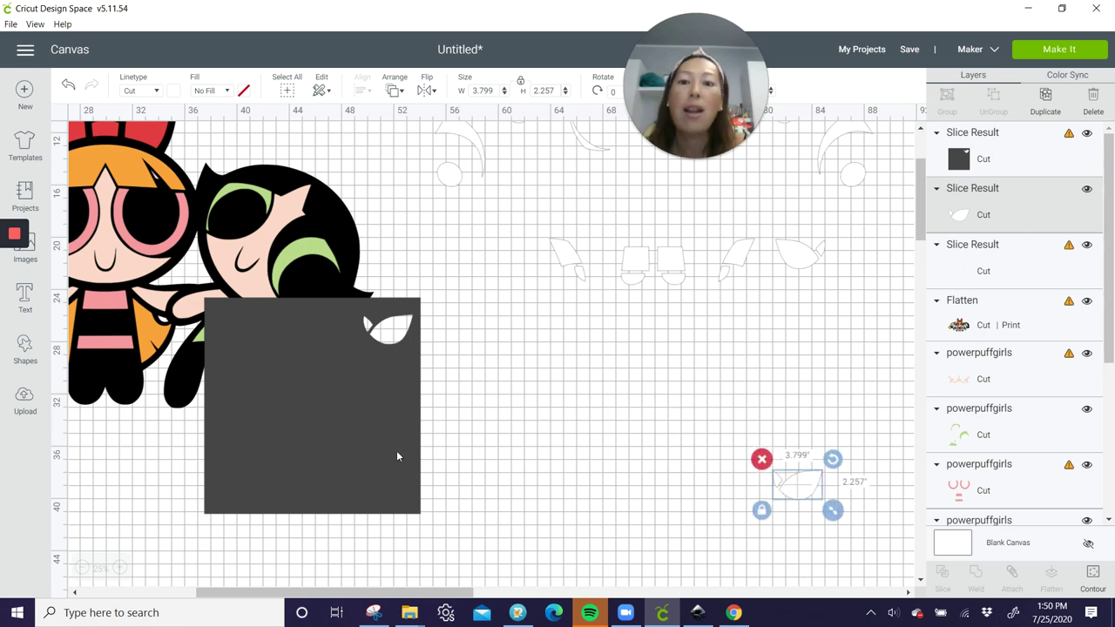
Try to slice out the next lower white piece with the same square placed over it, and undo the slice.
drag(397, 456, 569, 330)
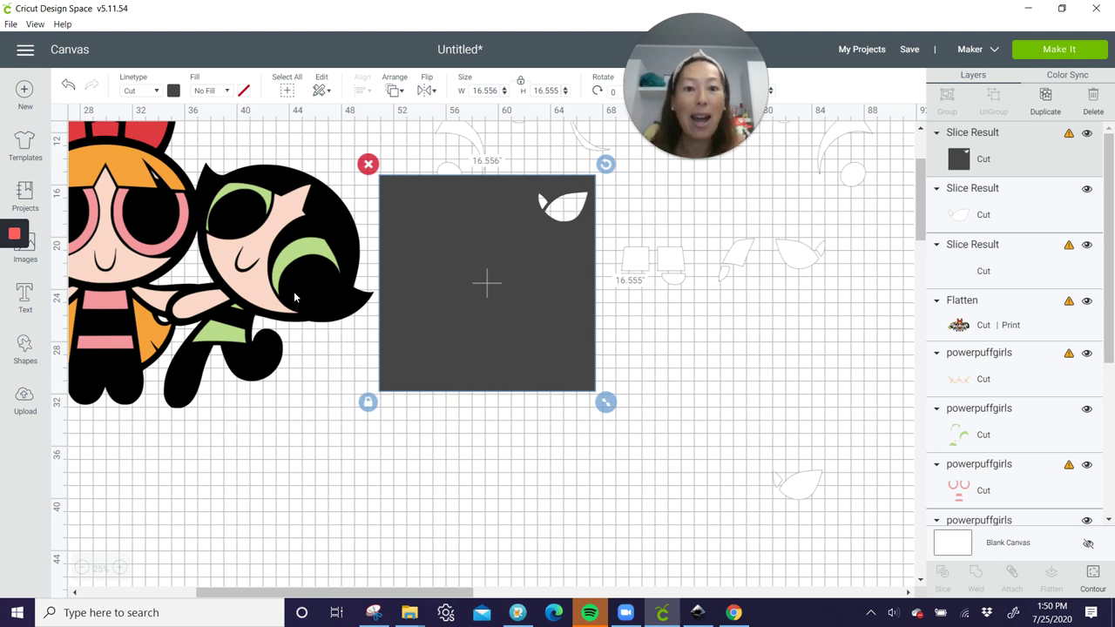
click(698, 369)
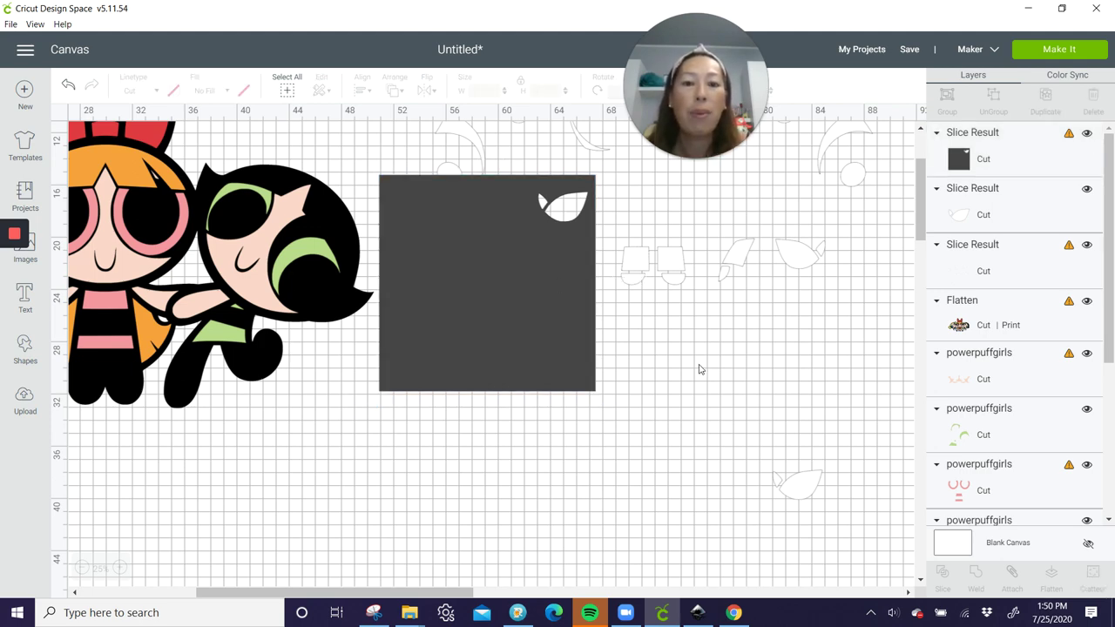
drag(711, 355, 394, 396)
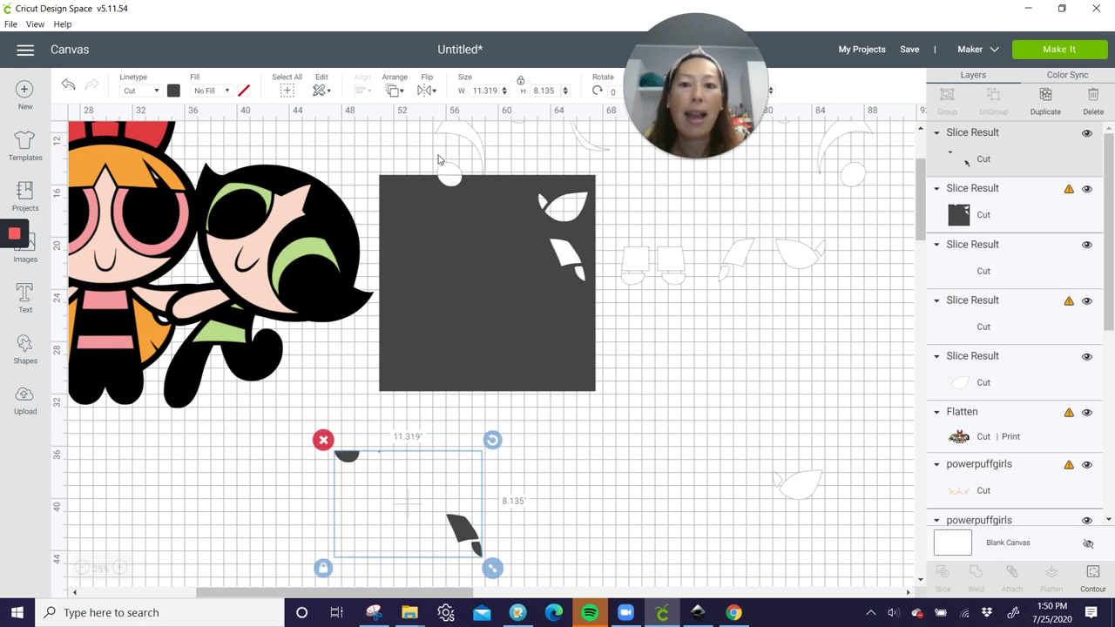
click(68, 87)
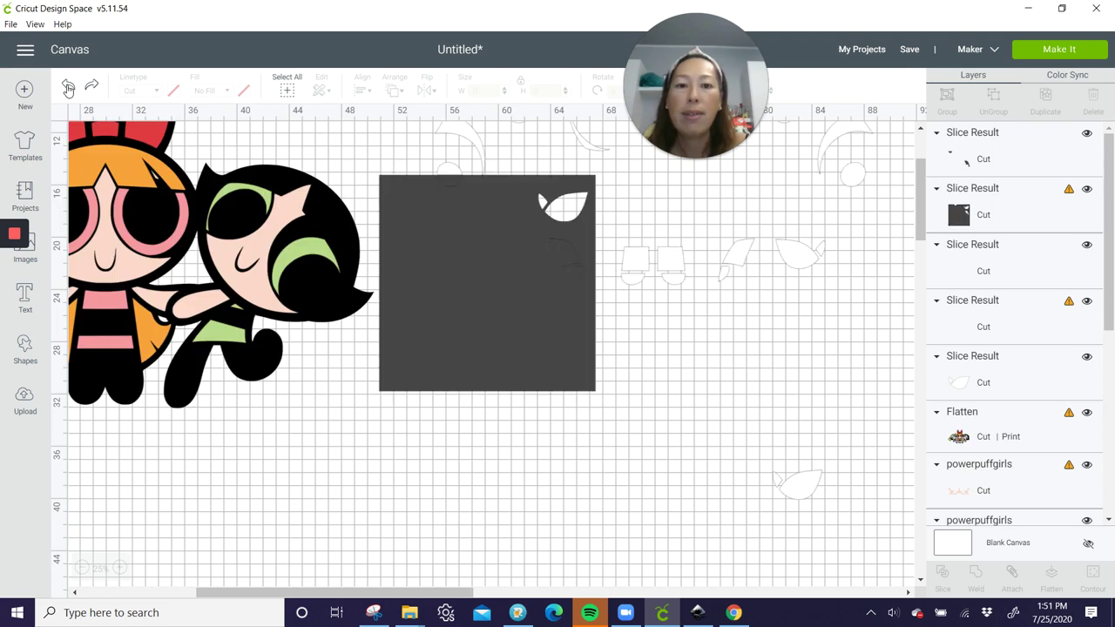
click(67, 87)
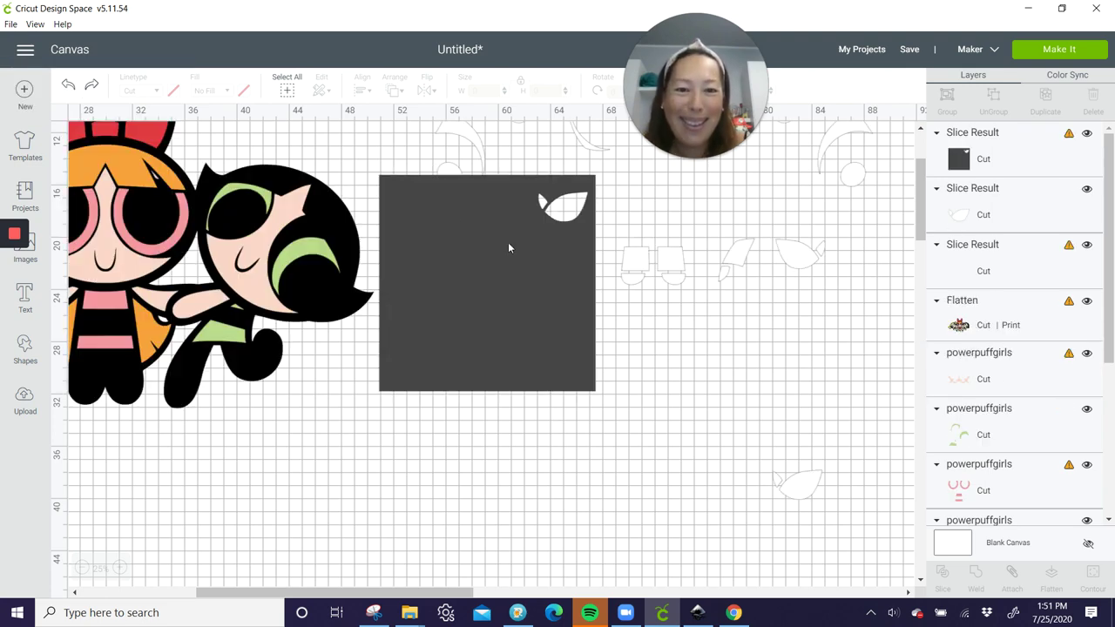
Rotate the sliced square to about 270° and place its uncut area over the next lower white piece.
drag(507, 242, 494, 300)
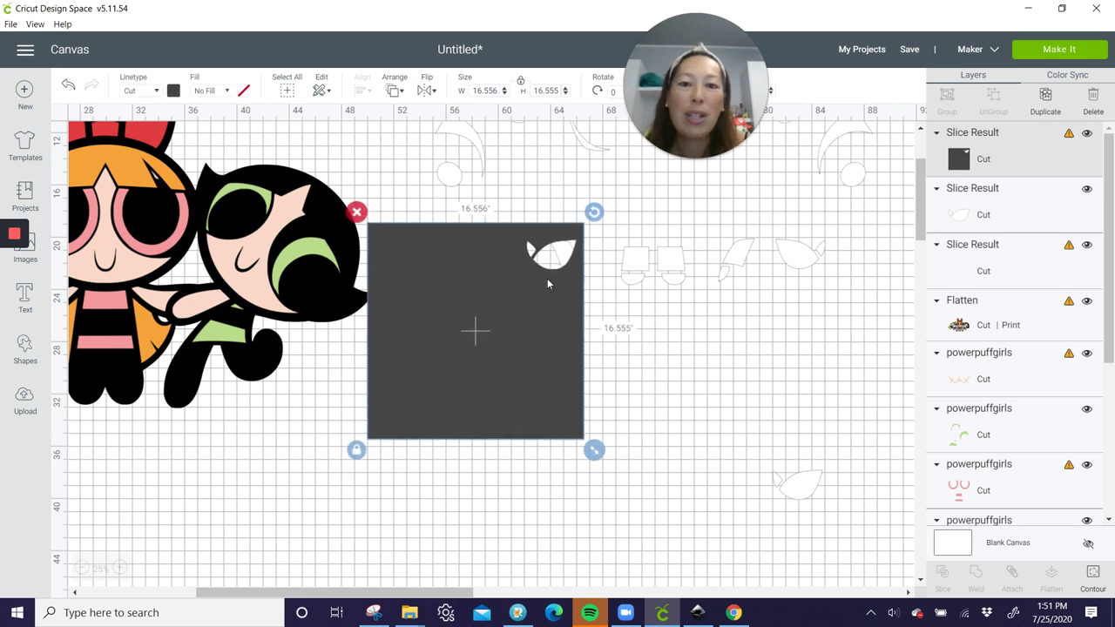
drag(486, 352, 490, 294)
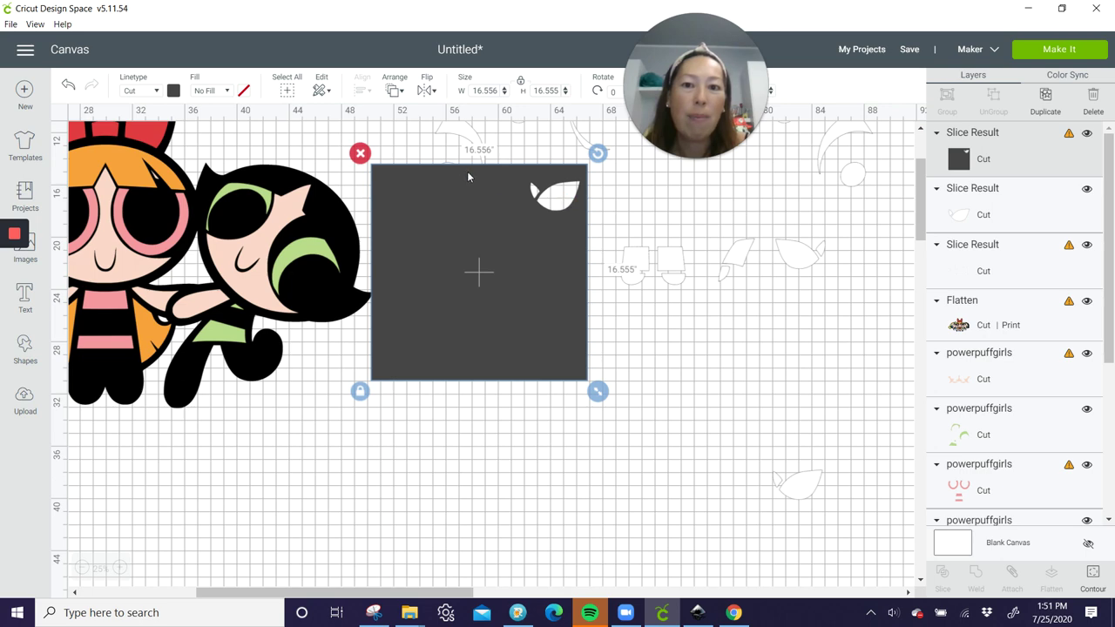
drag(462, 209, 464, 328)
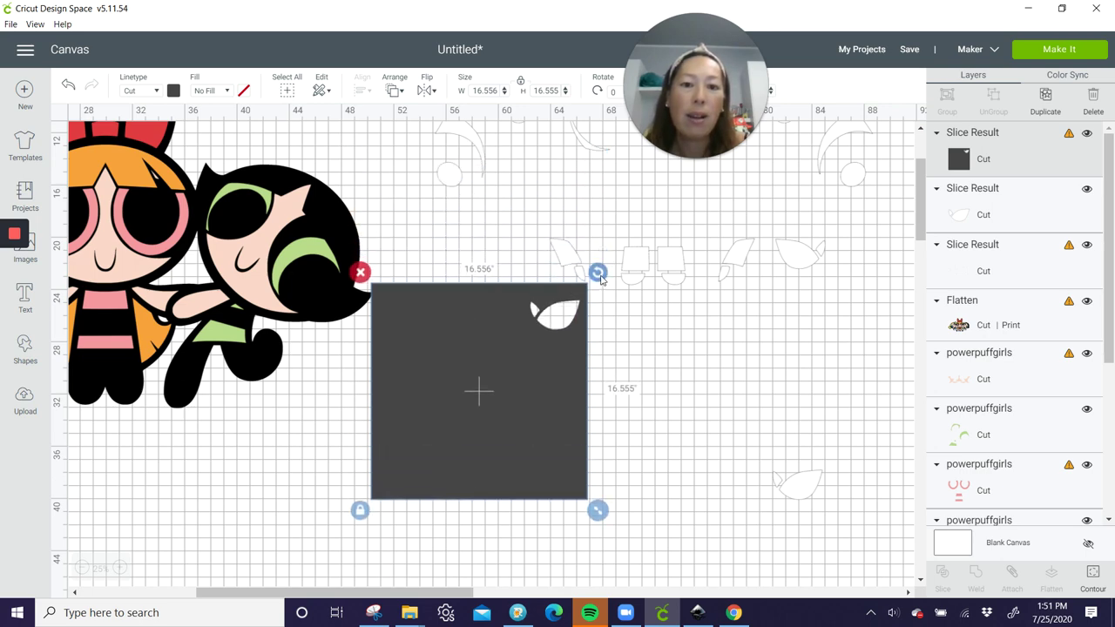
drag(599, 277, 361, 269)
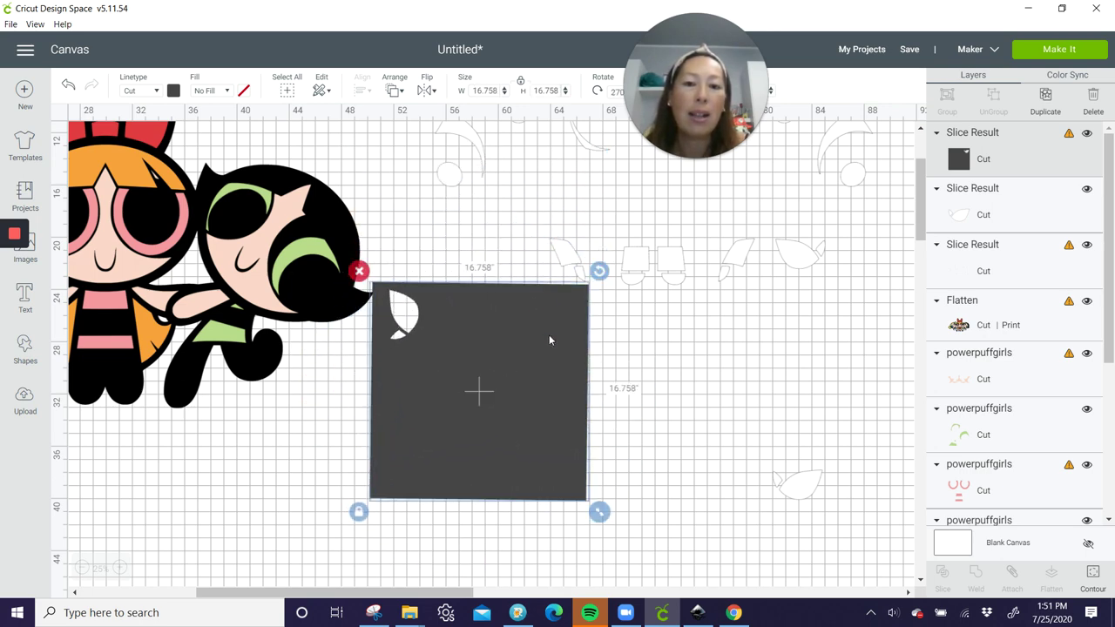
drag(549, 340, 573, 311)
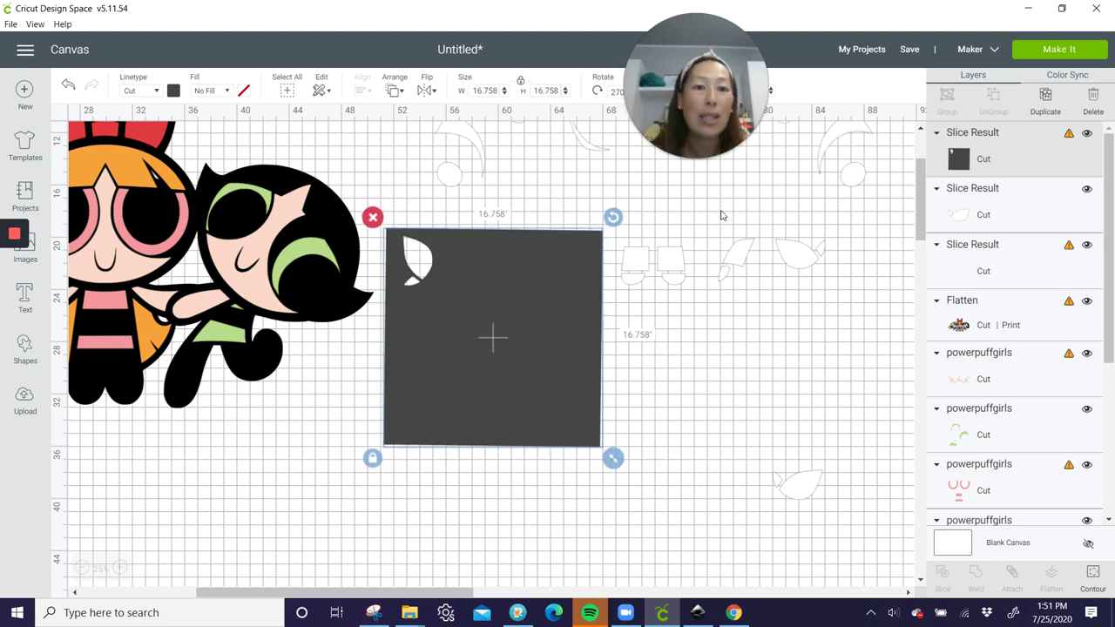
Slice the white layer with the rotated square covering the second lower white piece.
click(715, 381)
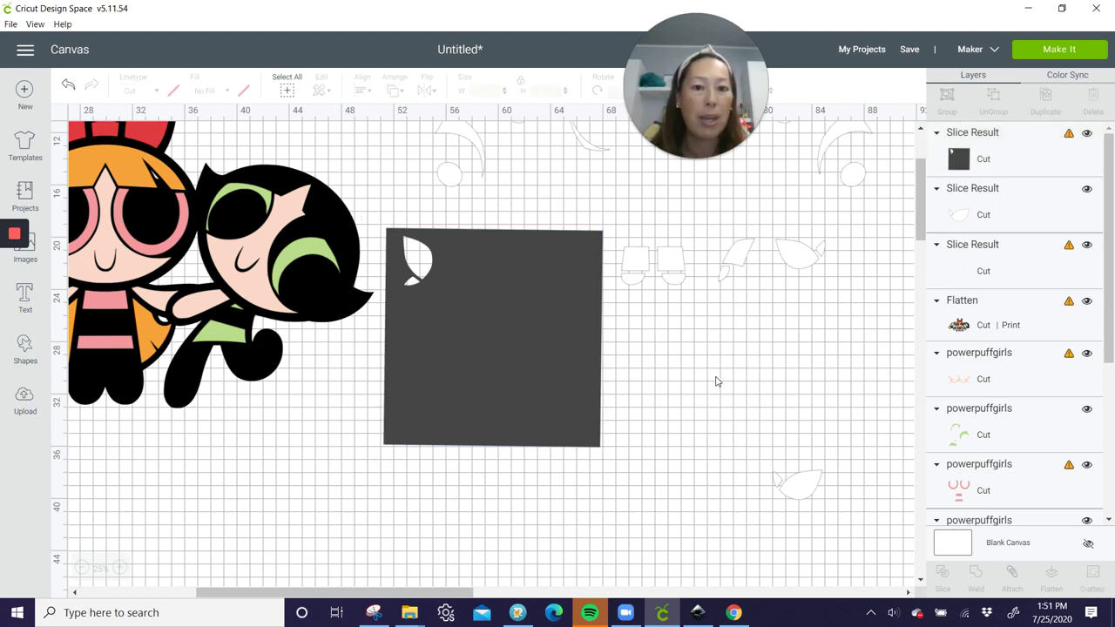
drag(768, 363, 552, 253)
click(944, 575)
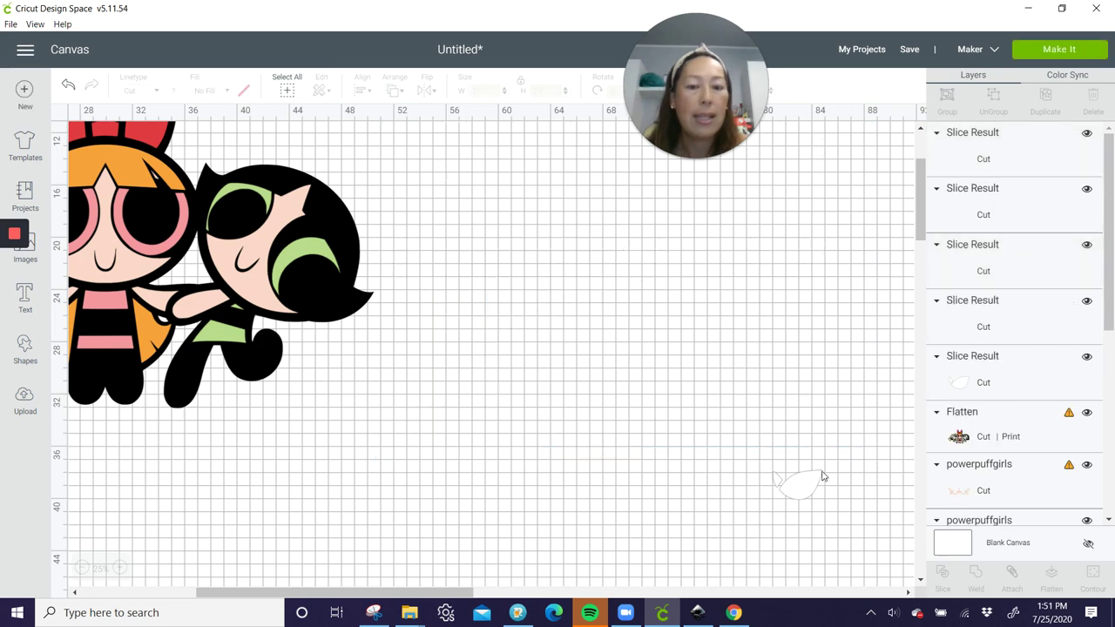
Delete the new dark offcut, pull the square aside, and move the second freed white piece beside the first one.
drag(567, 257, 675, 324)
key(Delete)
drag(493, 334, 403, 343)
click(575, 266)
drag(574, 266, 777, 500)
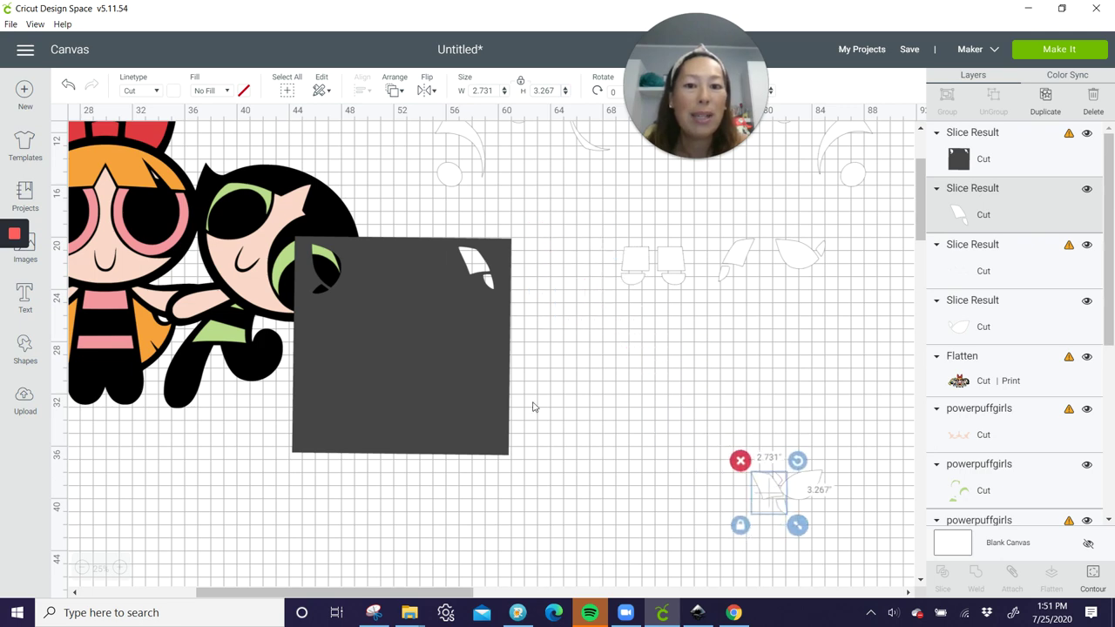
Place the square over the middle pair of lower white pieces and shift the remaining white layer slightly down.
drag(458, 367, 656, 322)
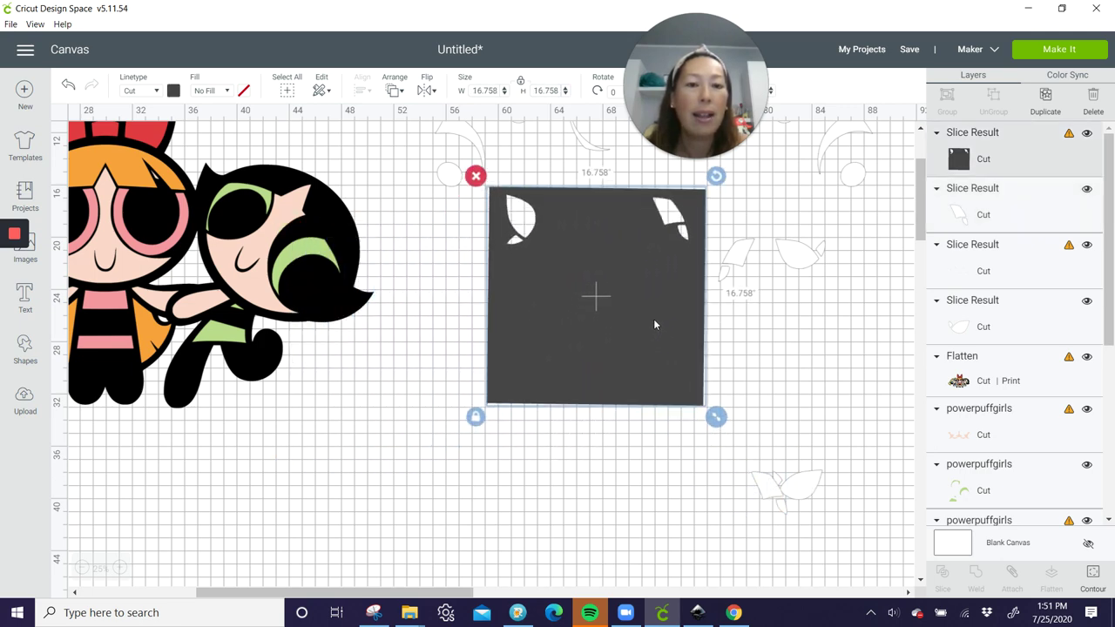
drag(706, 272, 704, 299)
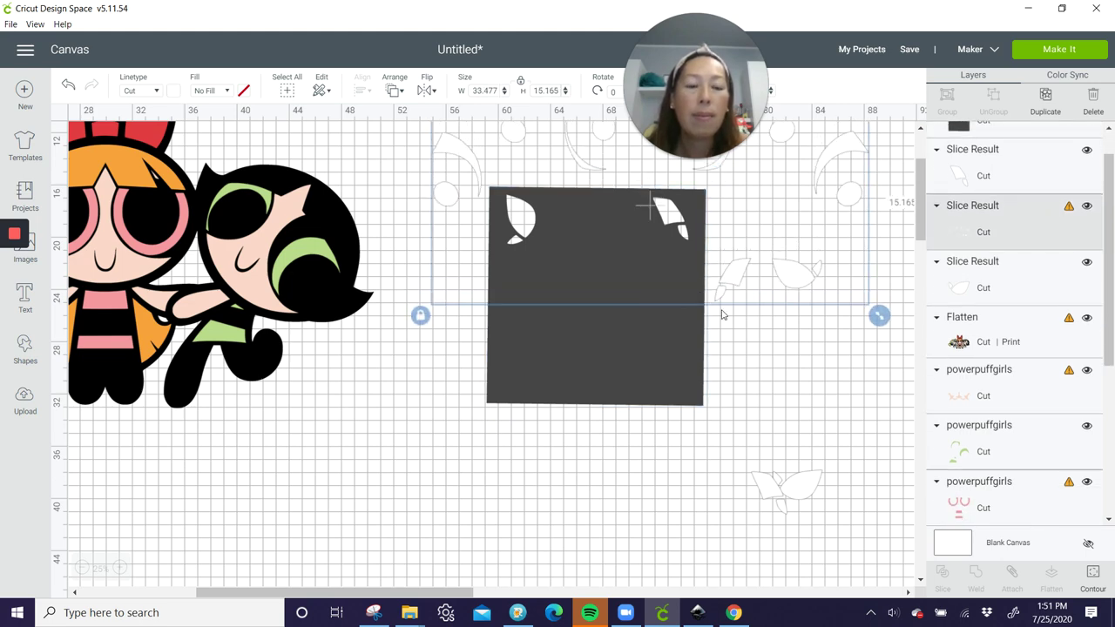
click(772, 354)
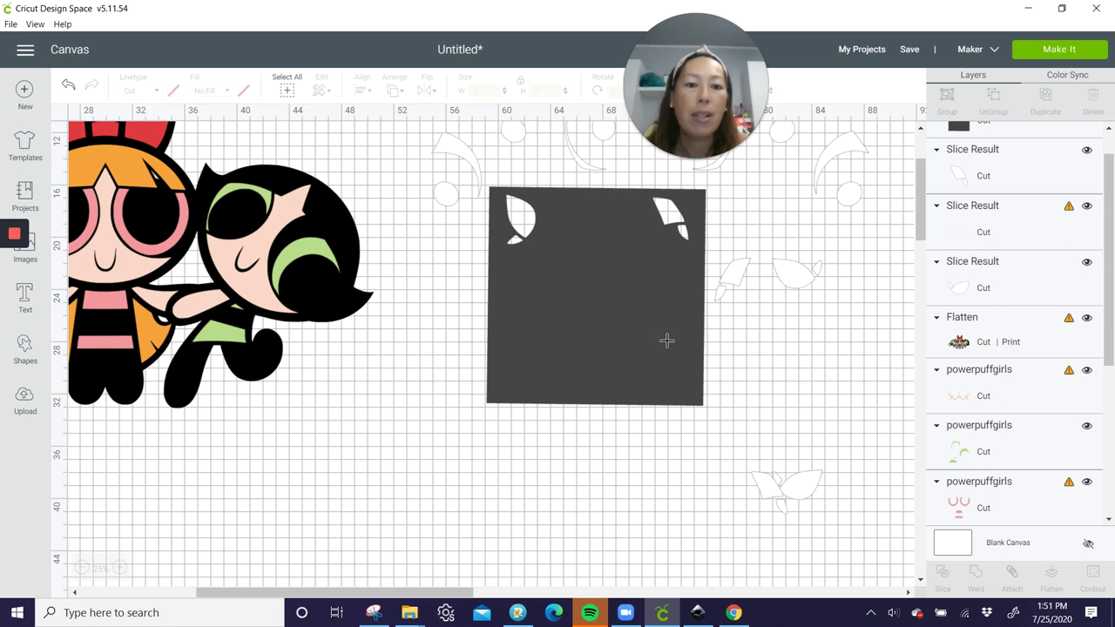
Try selecting the square, the remaining white layer and the two freed white pieces together for slicing.
drag(806, 421, 676, 281)
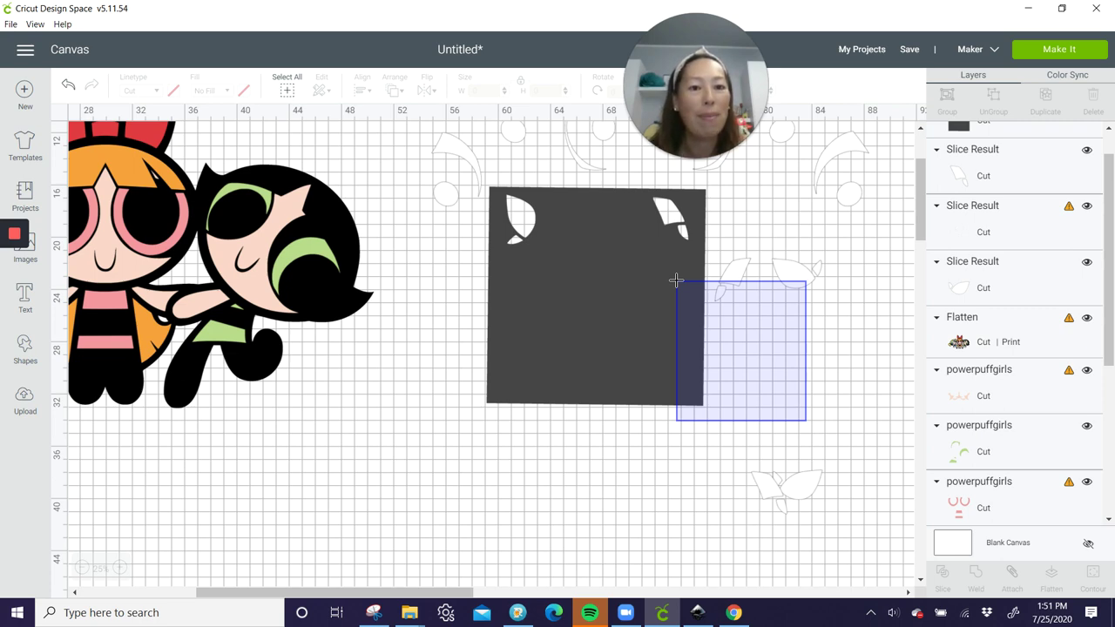
drag(676, 281, 676, 281)
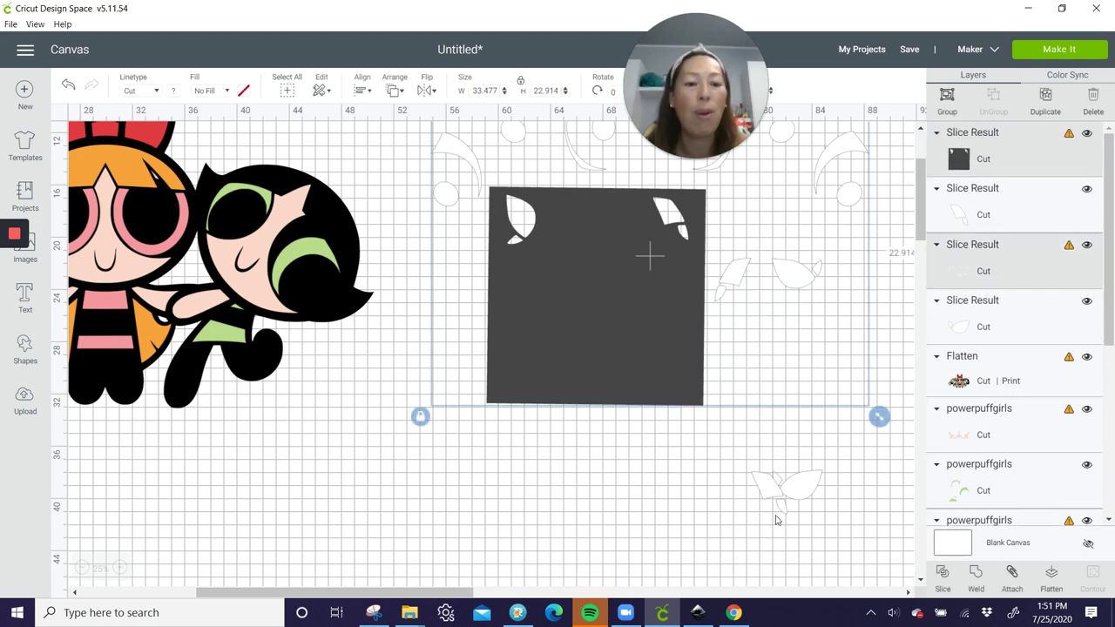
click(784, 528)
drag(833, 527, 624, 279)
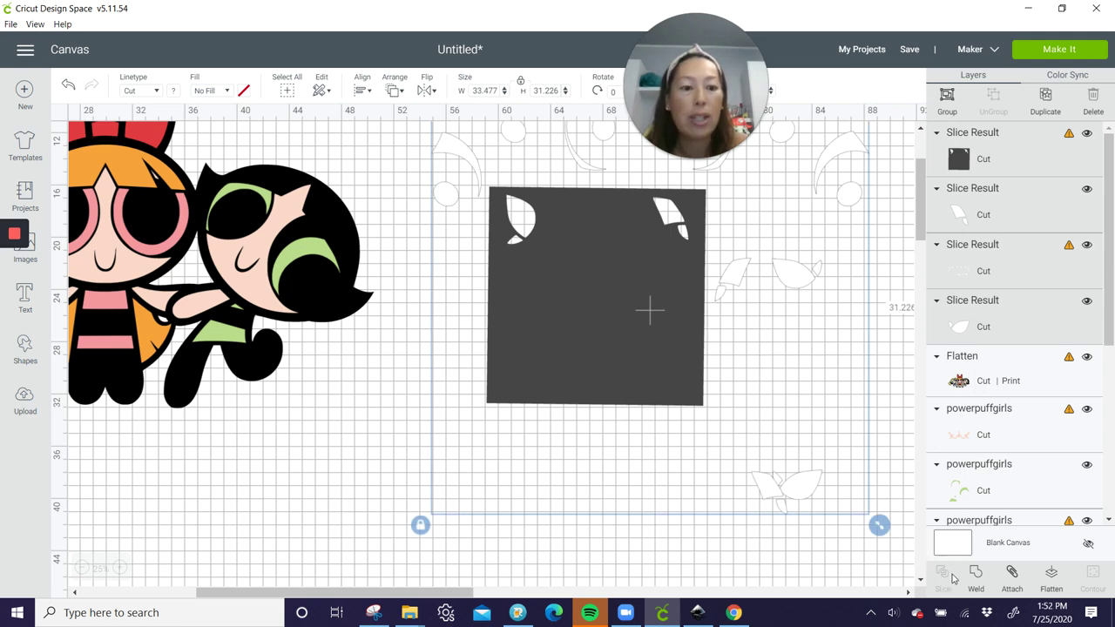
click(680, 553)
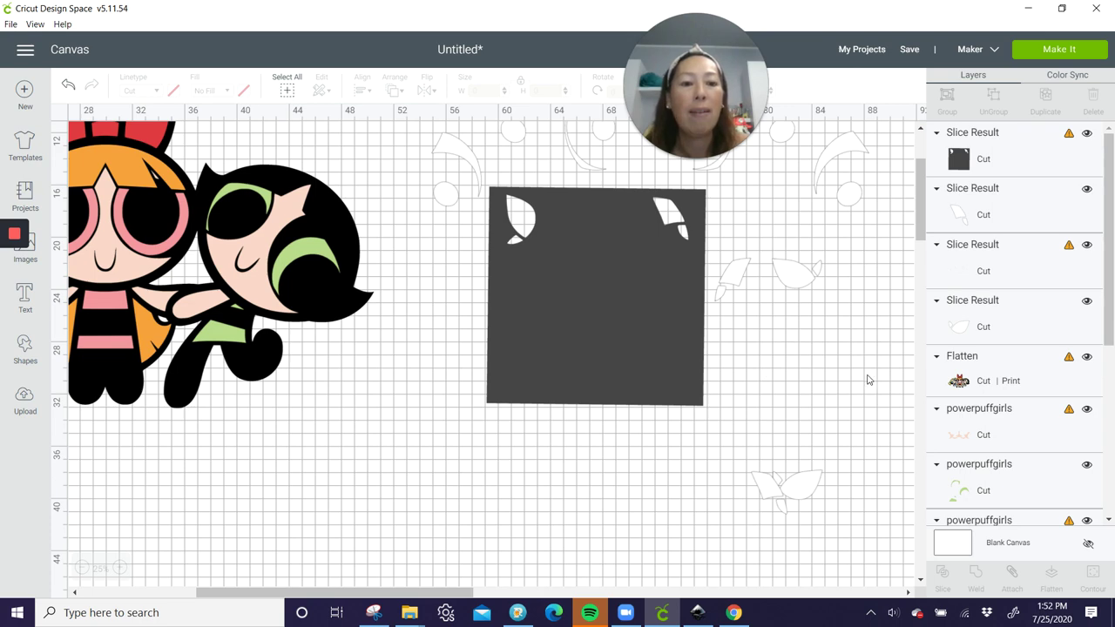
Slice the white layer with the square covering the middle pair of lower pieces and delete the resulting dark offcut.
drag(867, 376, 657, 258)
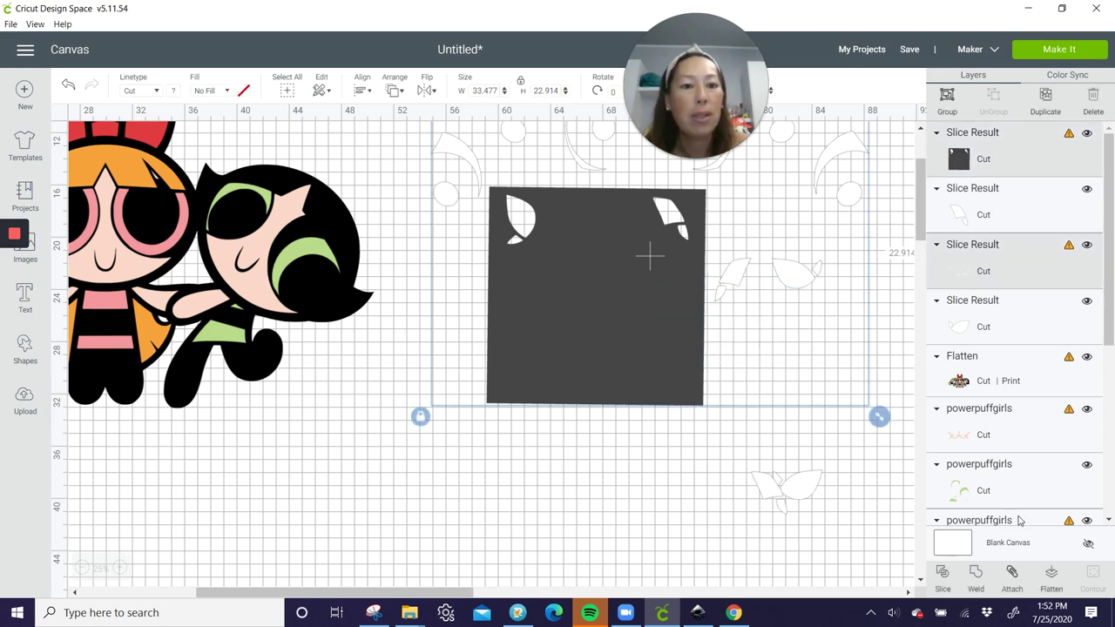
click(942, 573)
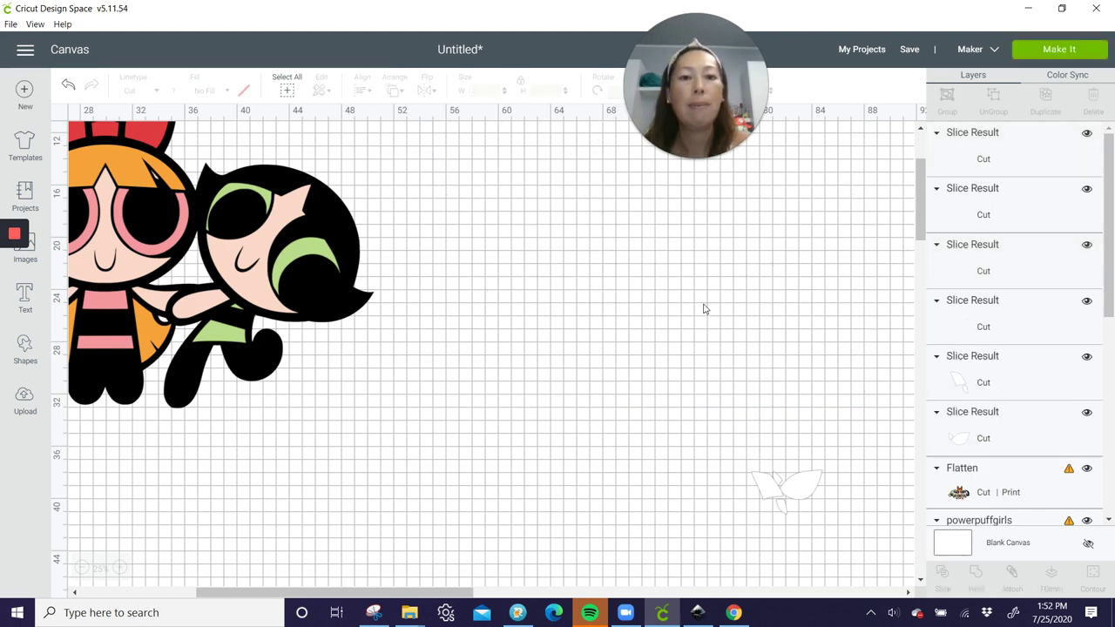
drag(636, 292, 401, 454)
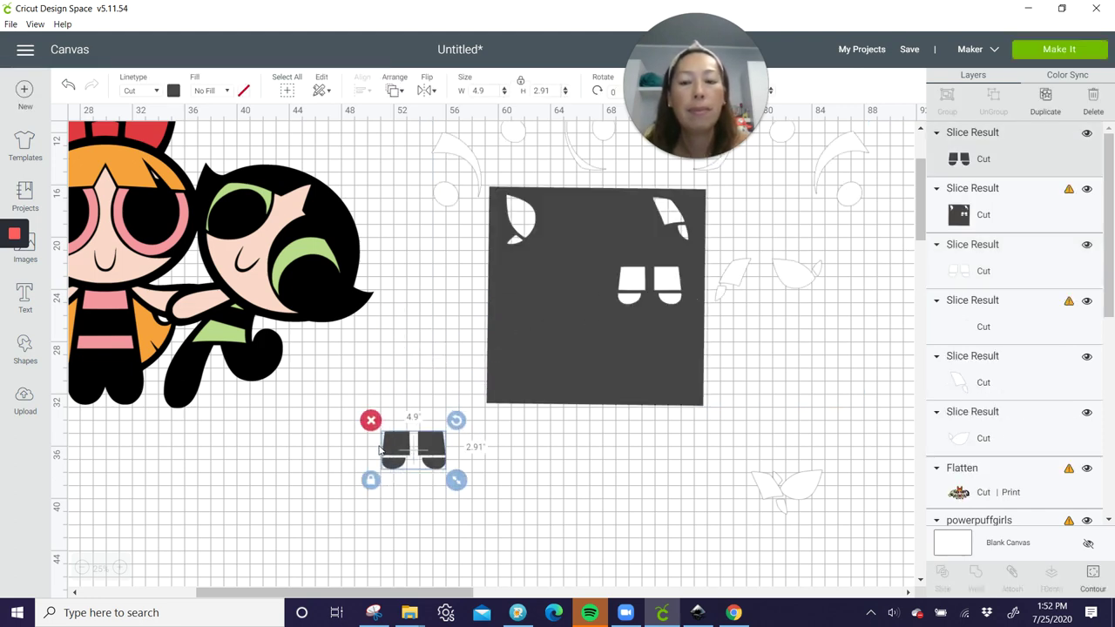
click(371, 421)
Pull the square aside and move the freed white pair down, away from the remaining white layer.
mouse_move(653, 386)
mouse_down()
mouse_move(478, 388)
mouse_move(319, 423)
mouse_up()
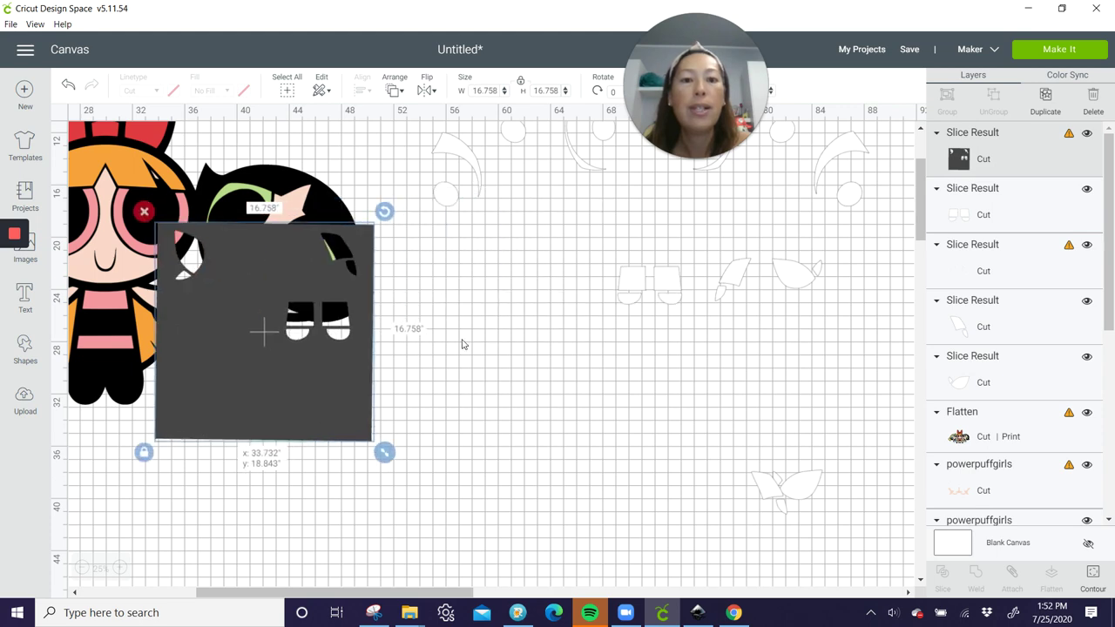
drag(657, 289, 700, 437)
scroll(806, 300, up, 5)
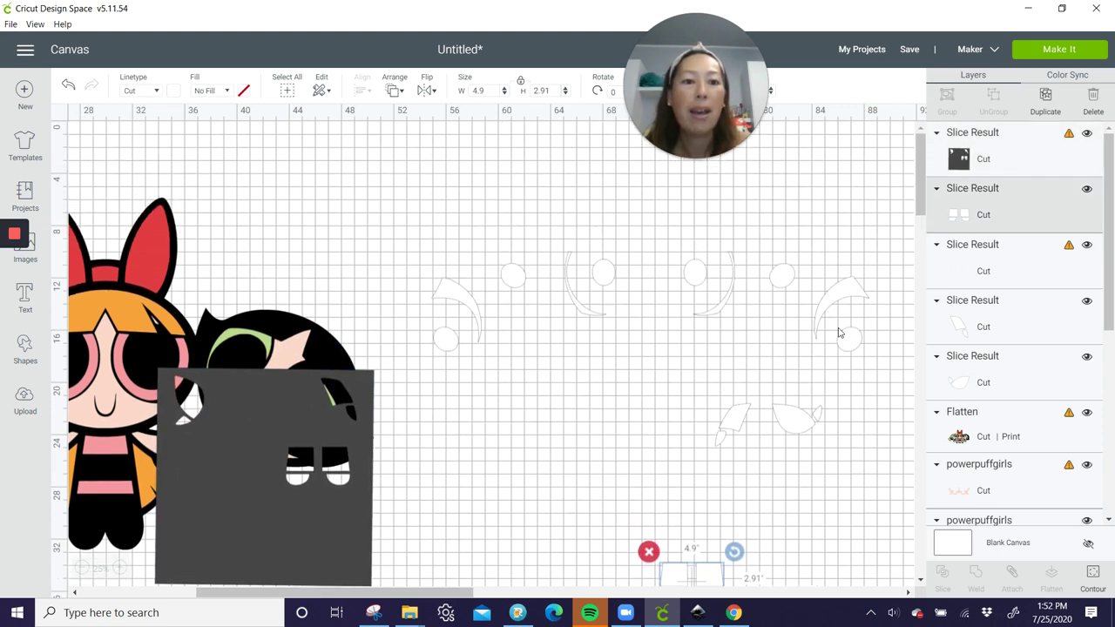
Rotate the square by about 180°, place it over the left-end white curve and circle, and slice them from the white layer.
drag(283, 411, 471, 367)
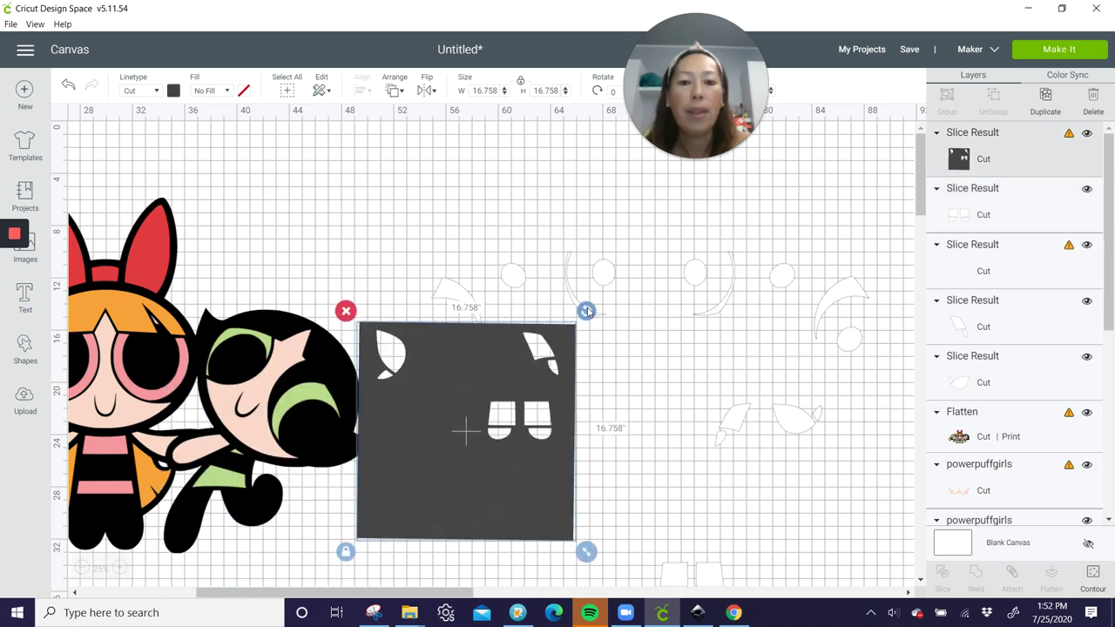
drag(586, 311, 613, 436)
drag(542, 400, 461, 337)
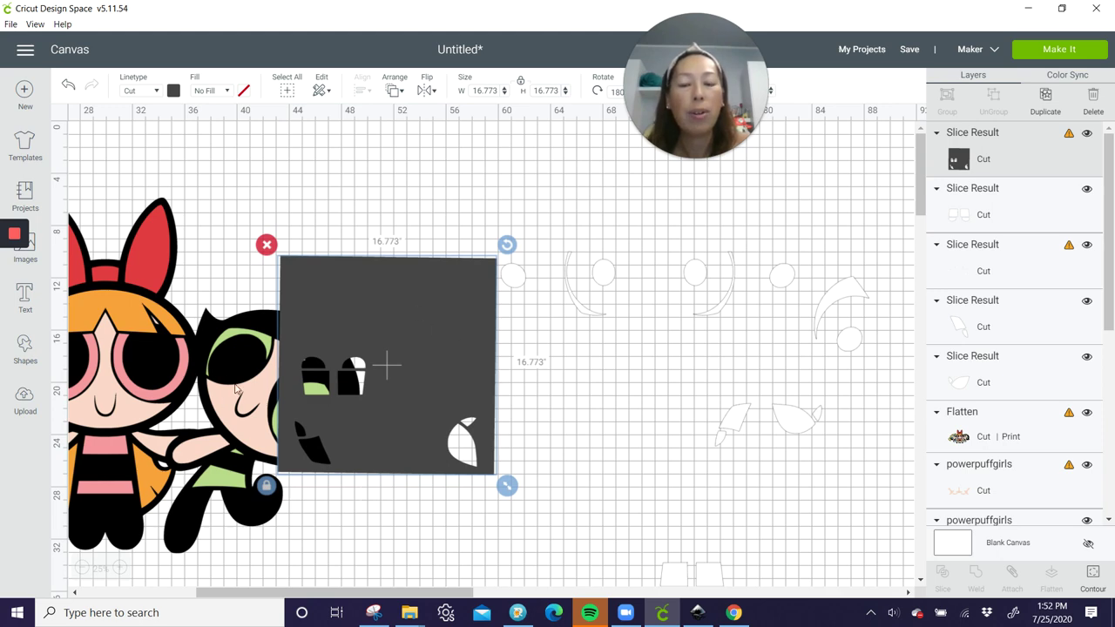
click(395, 174)
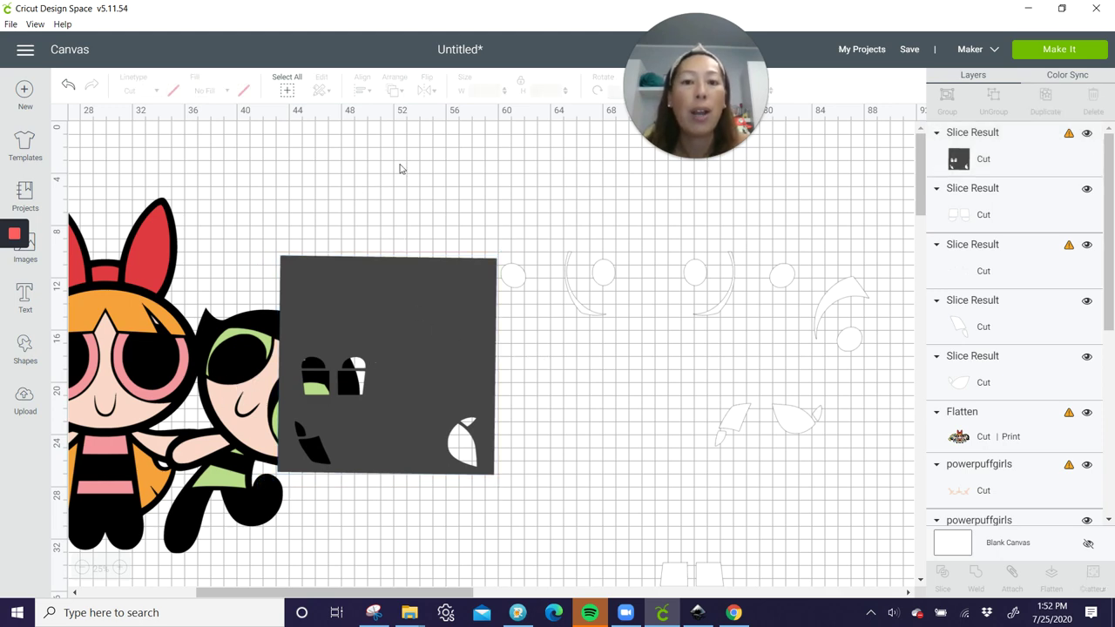
drag(430, 138, 545, 295)
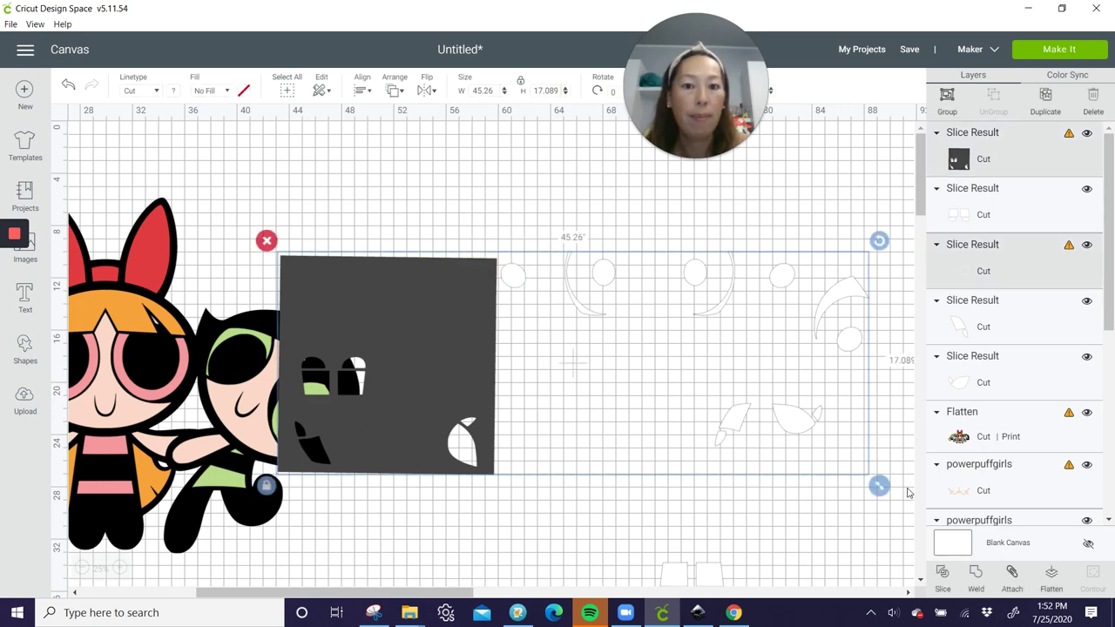
click(942, 574)
Pull the square aside, delete the dark offcut, and move the freed curve and circle down to the other freed pieces.
drag(430, 301, 325, 523)
drag(464, 296, 545, 381)
click(511, 354)
drag(462, 290, 696, 560)
Shift the remaining white layer up and left, then slice off its lower leaf-shaped piece with a blank area of the square.
click(730, 289)
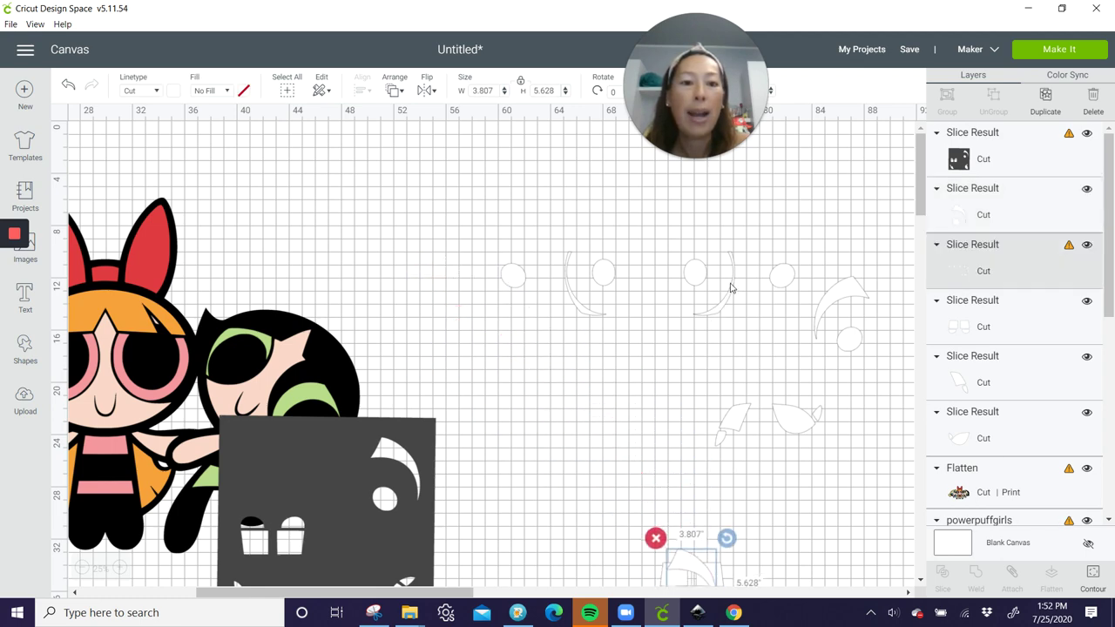
drag(731, 289, 661, 250)
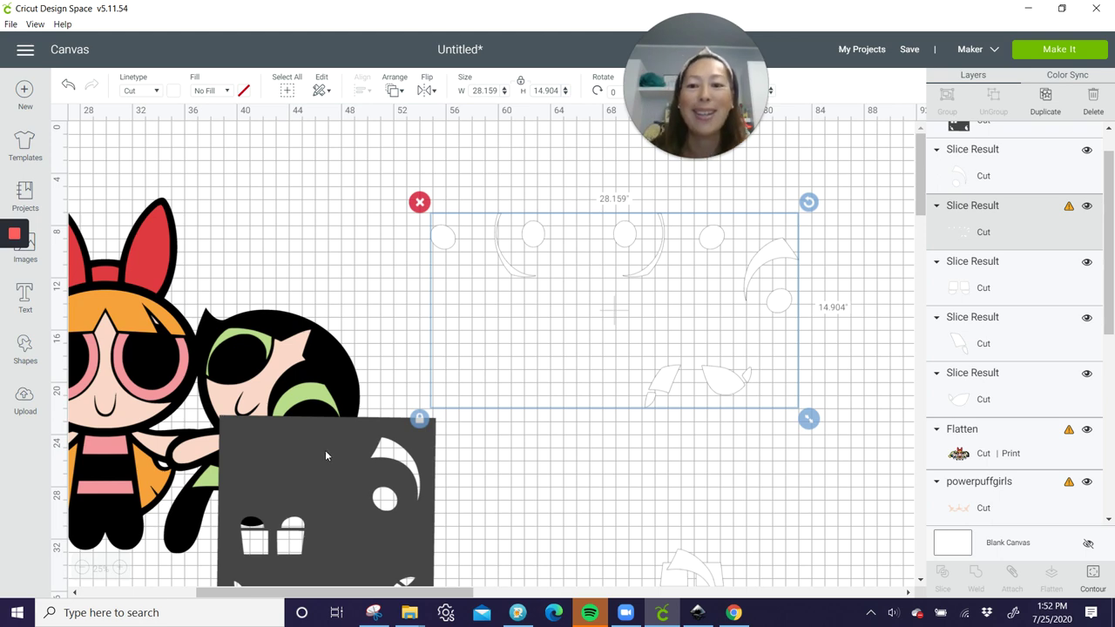
drag(325, 450, 797, 390)
click(585, 379)
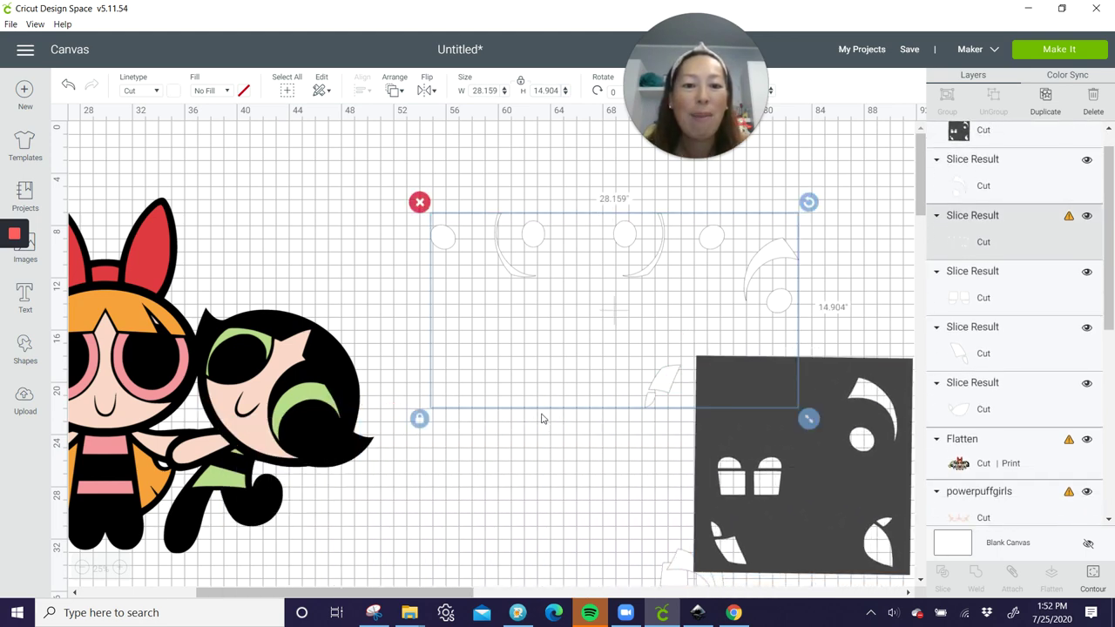
click(596, 470)
drag(627, 460, 793, 326)
click(941, 573)
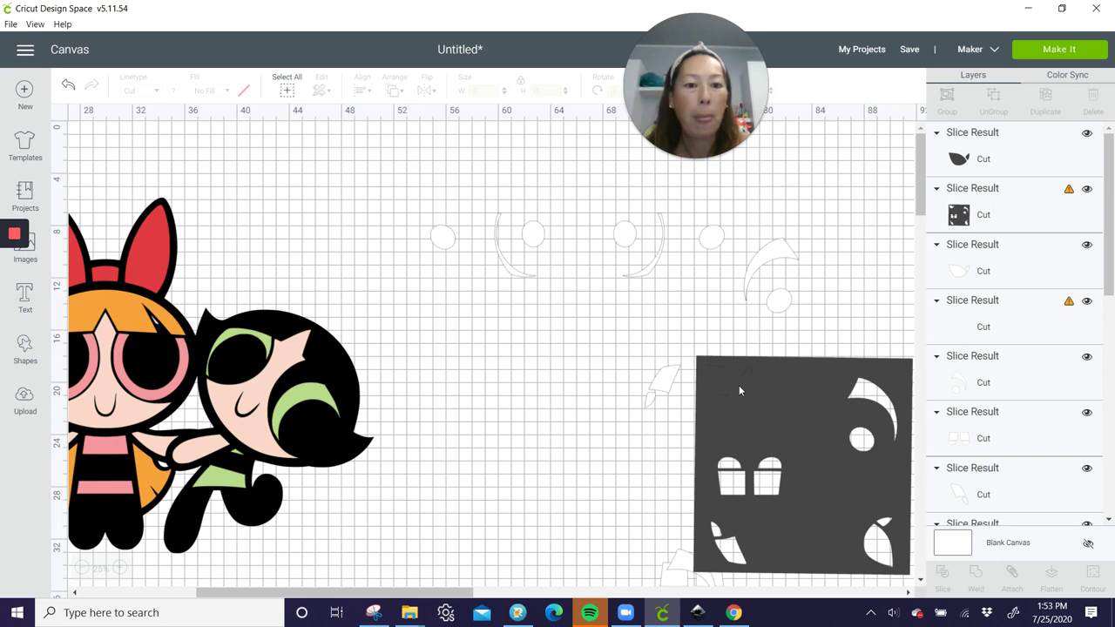
Delete the leaf-shaped dark offcut, pull the square aside, and move the freed white leaf piece to the other freed pieces.
drag(738, 391, 503, 470)
click(453, 441)
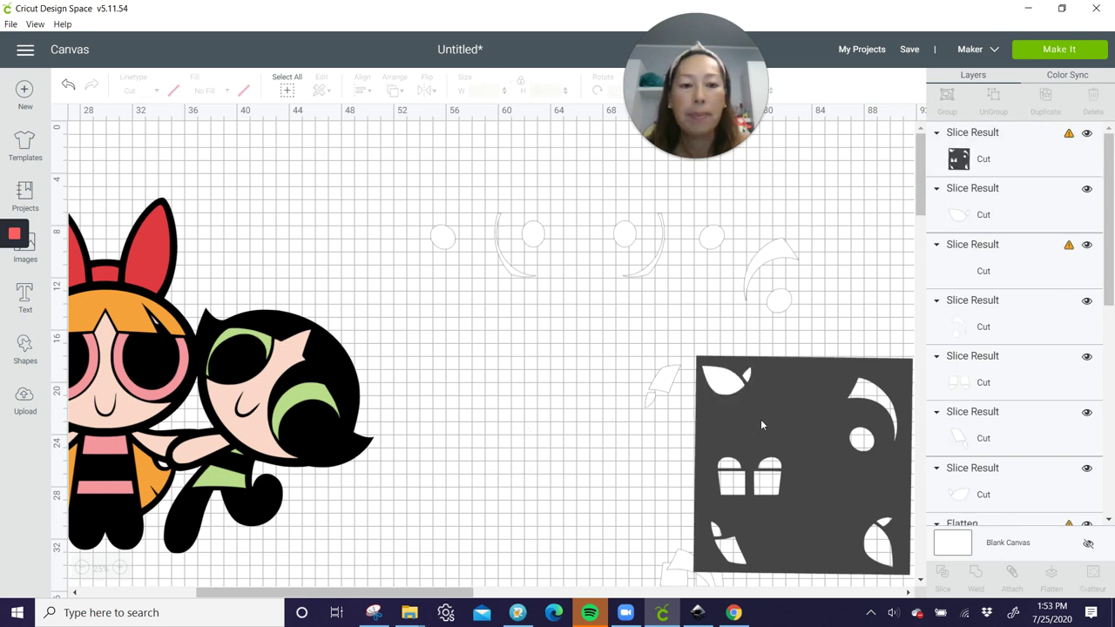
drag(760, 419, 893, 402)
click(730, 387)
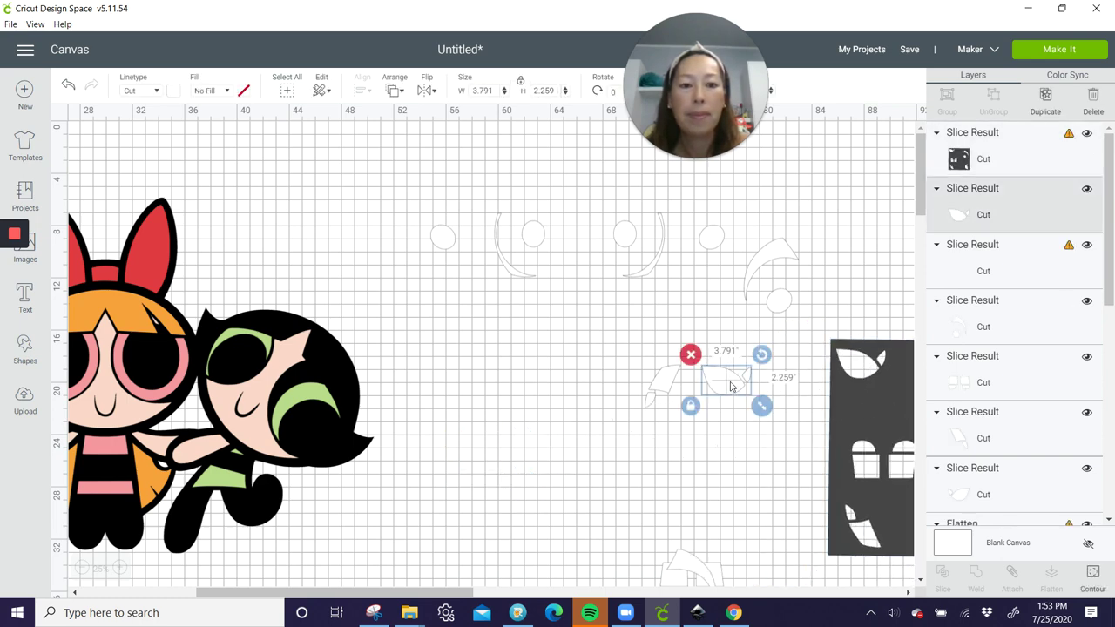
drag(723, 381, 685, 586)
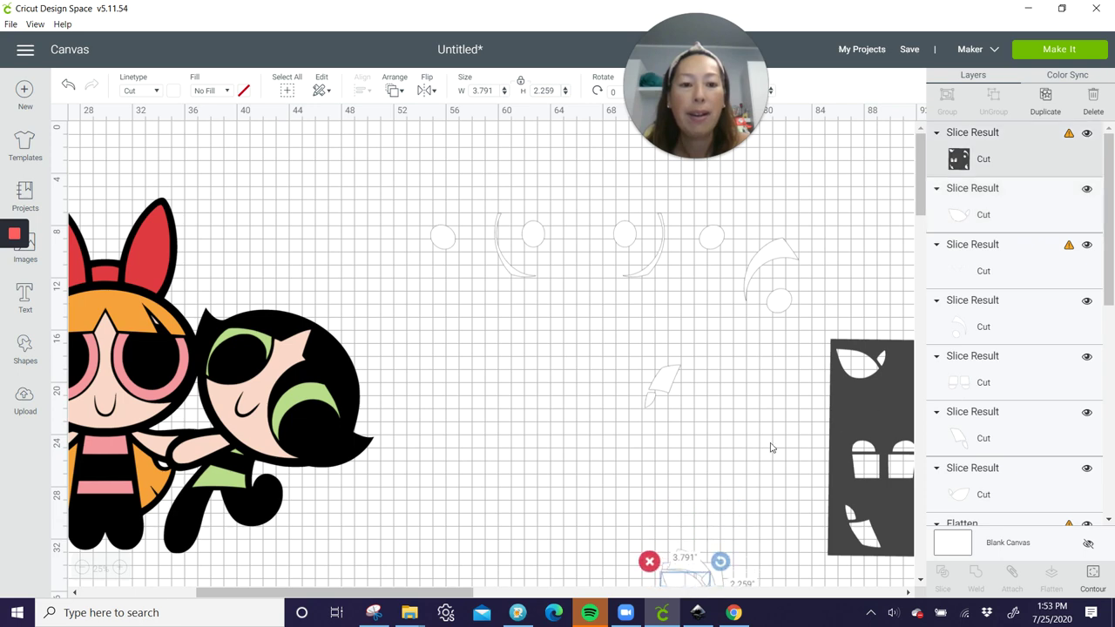
Place a blank area of the square over the last lower white piece and slice it from the white layer.
drag(832, 481, 576, 410)
click(831, 385)
drag(838, 373, 673, 282)
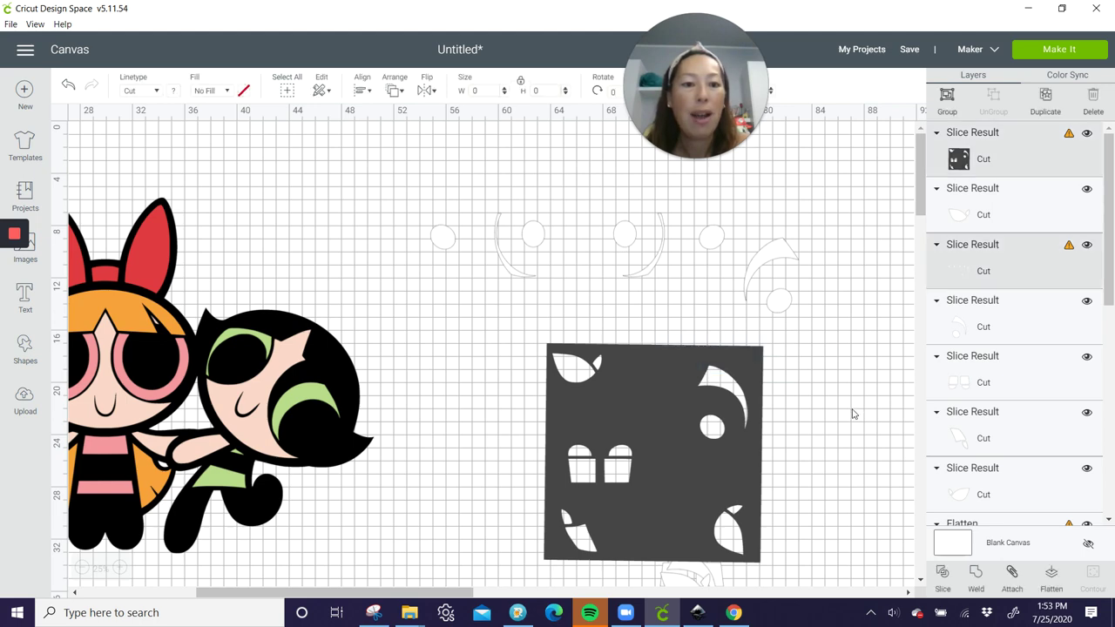
click(943, 574)
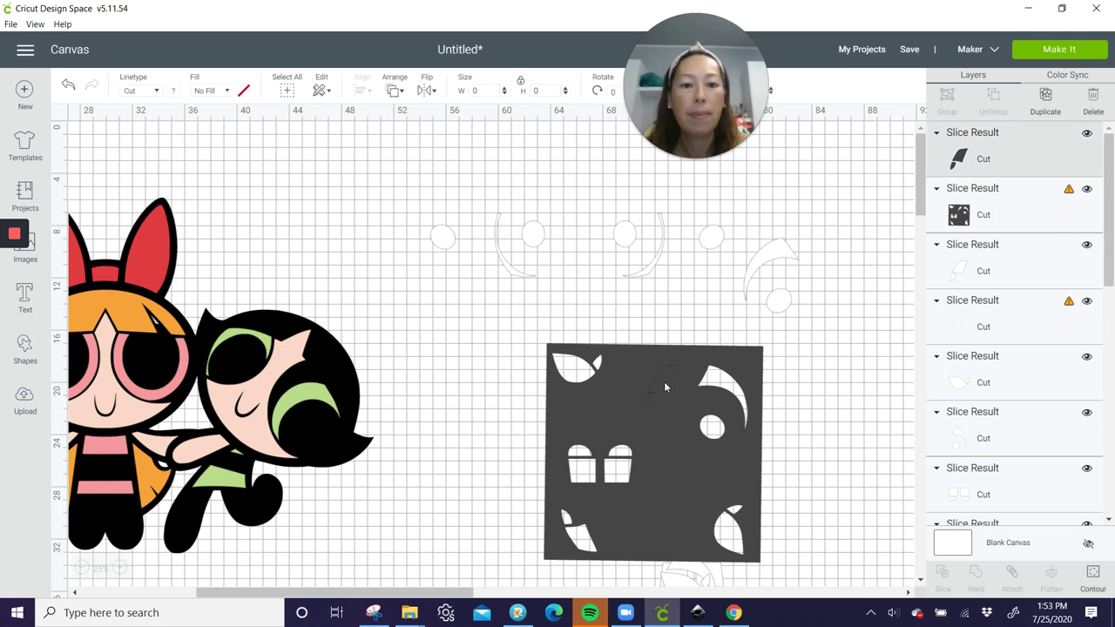
Delete the dark offcut and the used-up square, and move the freed lower white piece to the other freed pieces.
drag(663, 381, 461, 440)
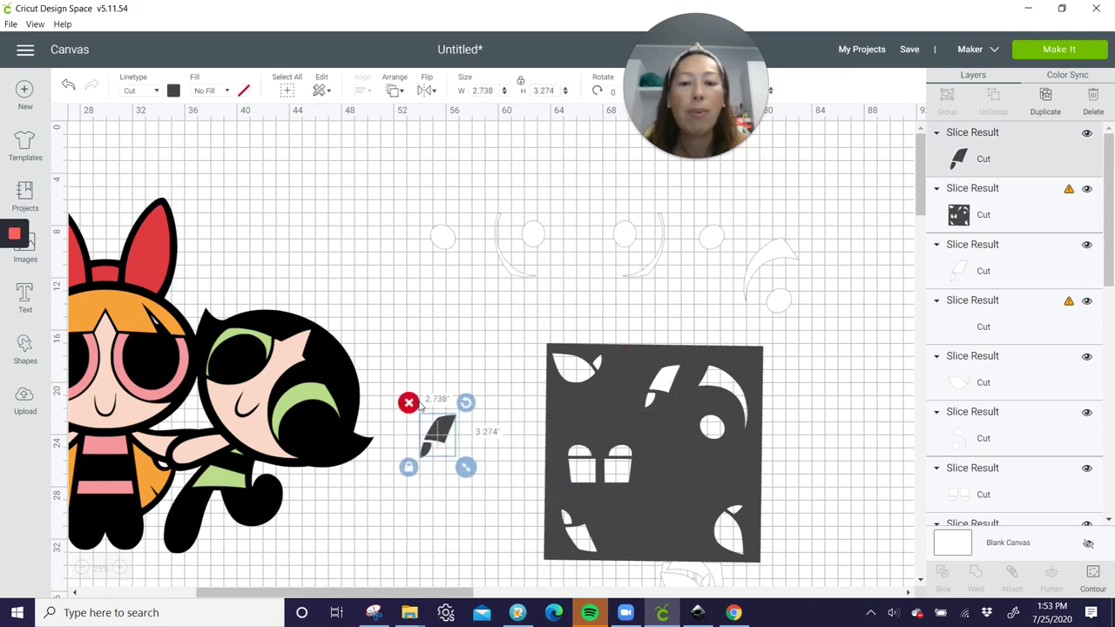
click(412, 403)
drag(659, 408, 496, 410)
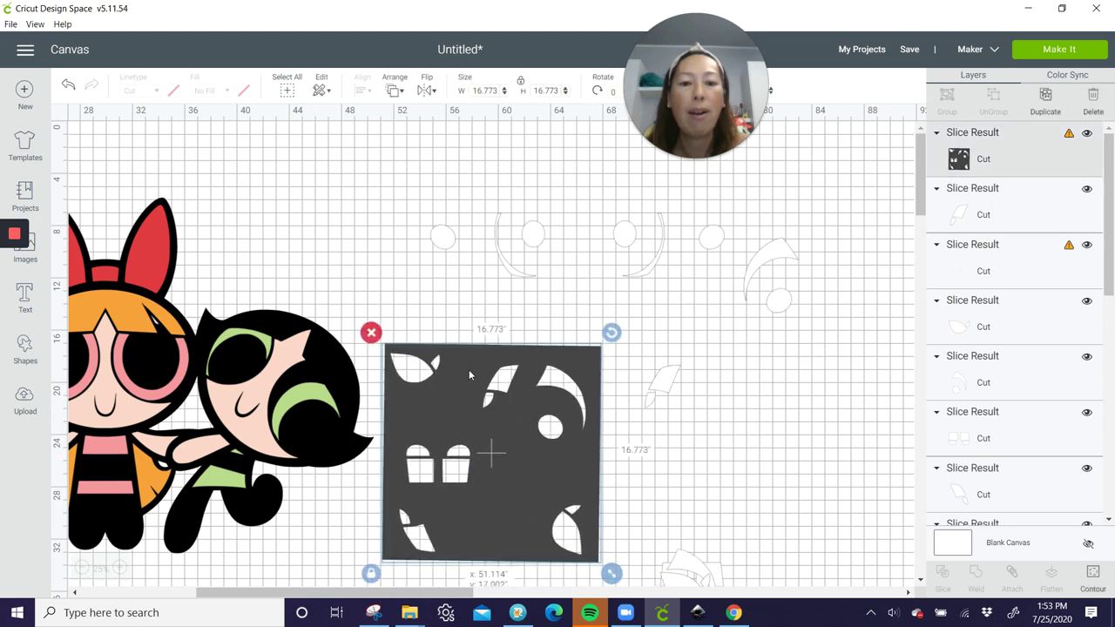
key(Delete)
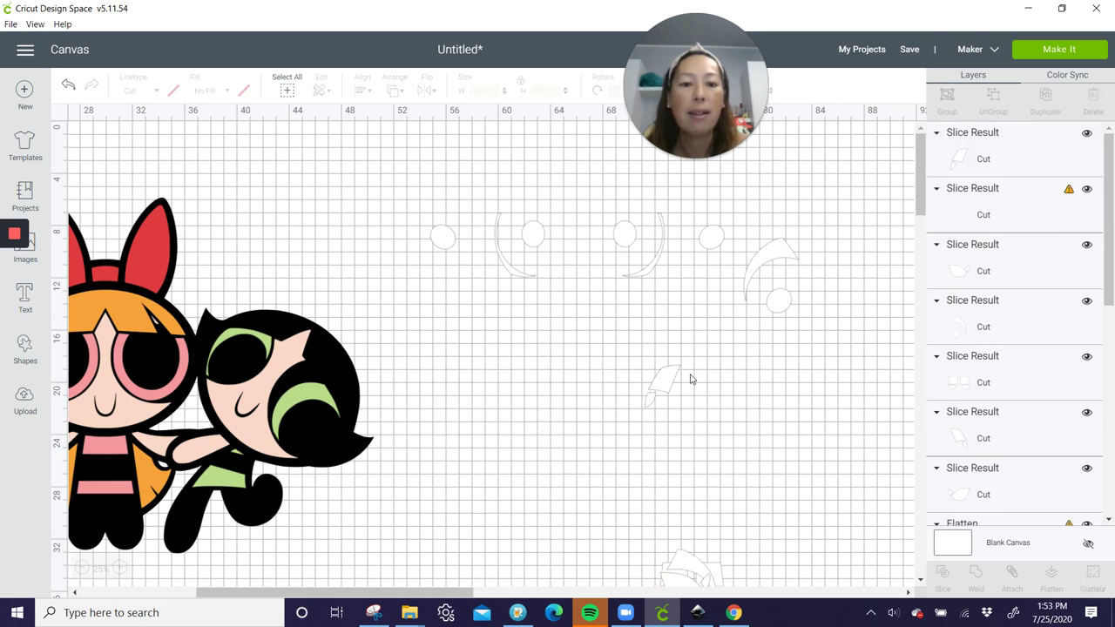
click(670, 384)
drag(671, 387, 684, 561)
Insert a new square below the remaining white layer and enlarge it to about 26.3 inches.
click(518, 249)
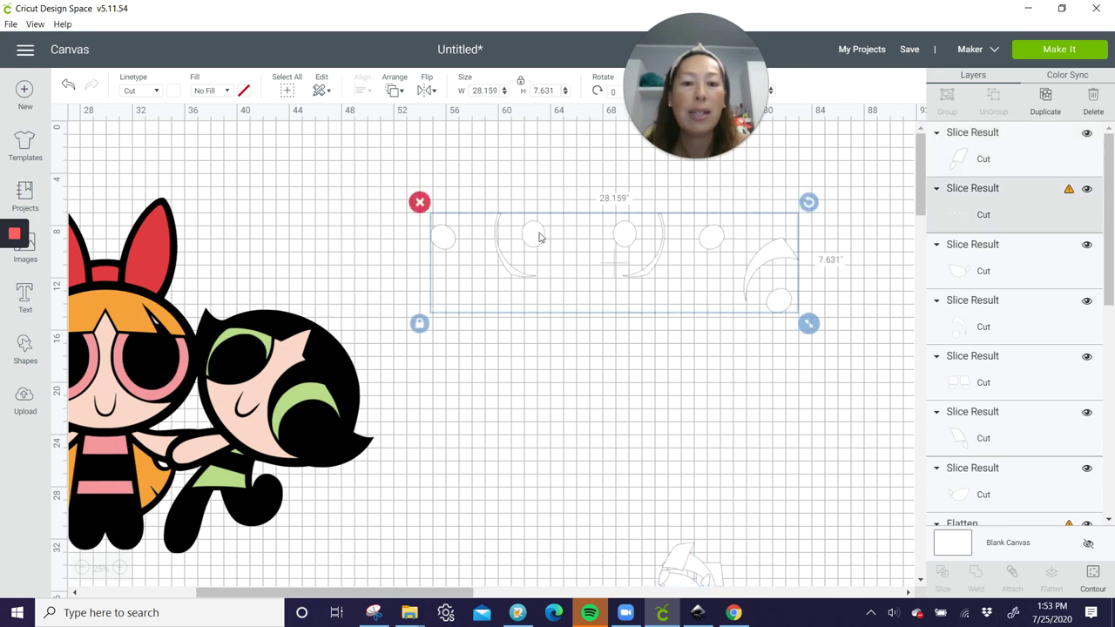
click(39, 353)
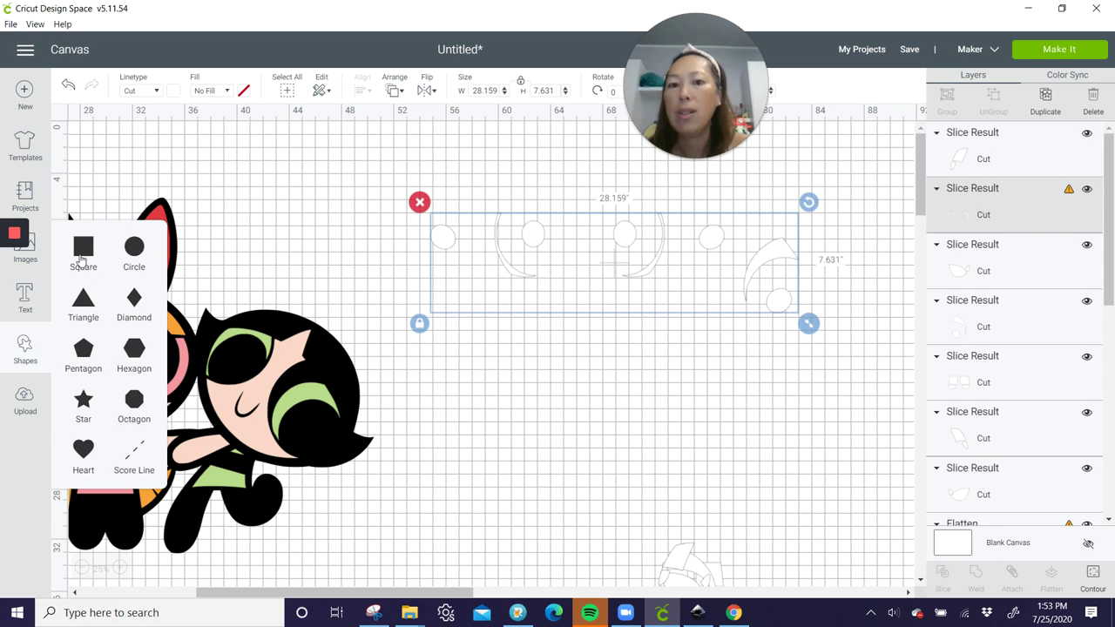
click(82, 253)
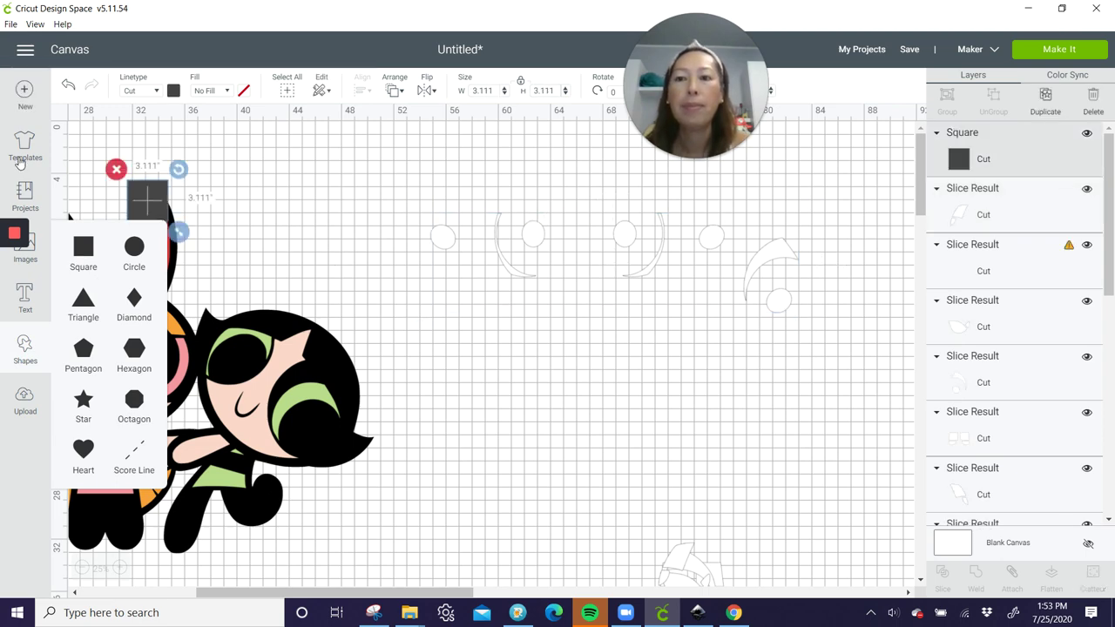
drag(223, 200, 647, 365)
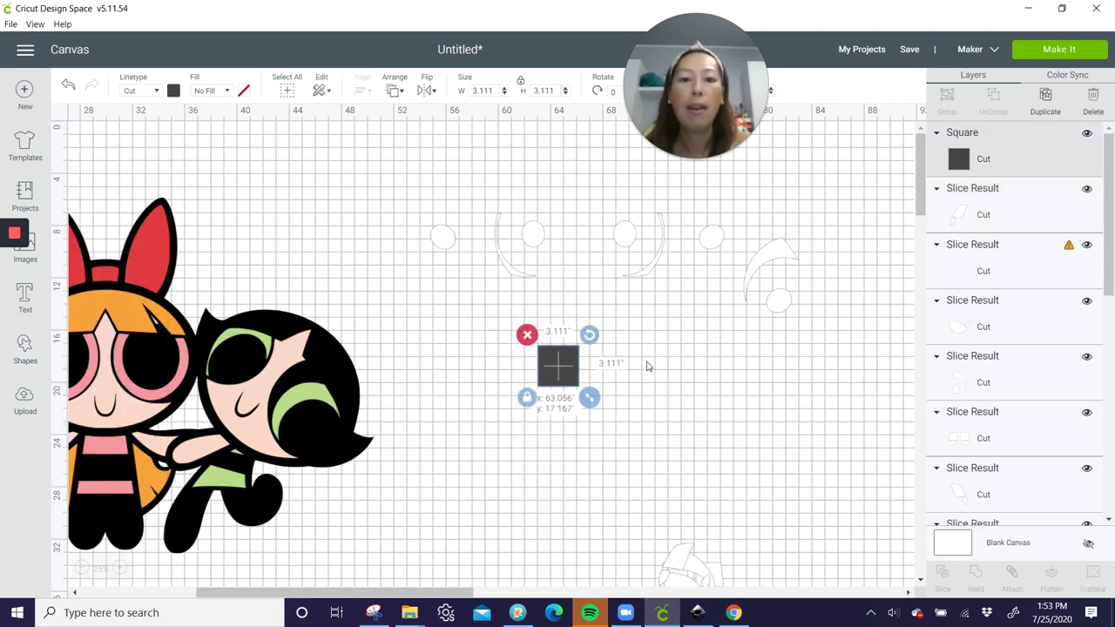
drag(589, 398, 940, 618)
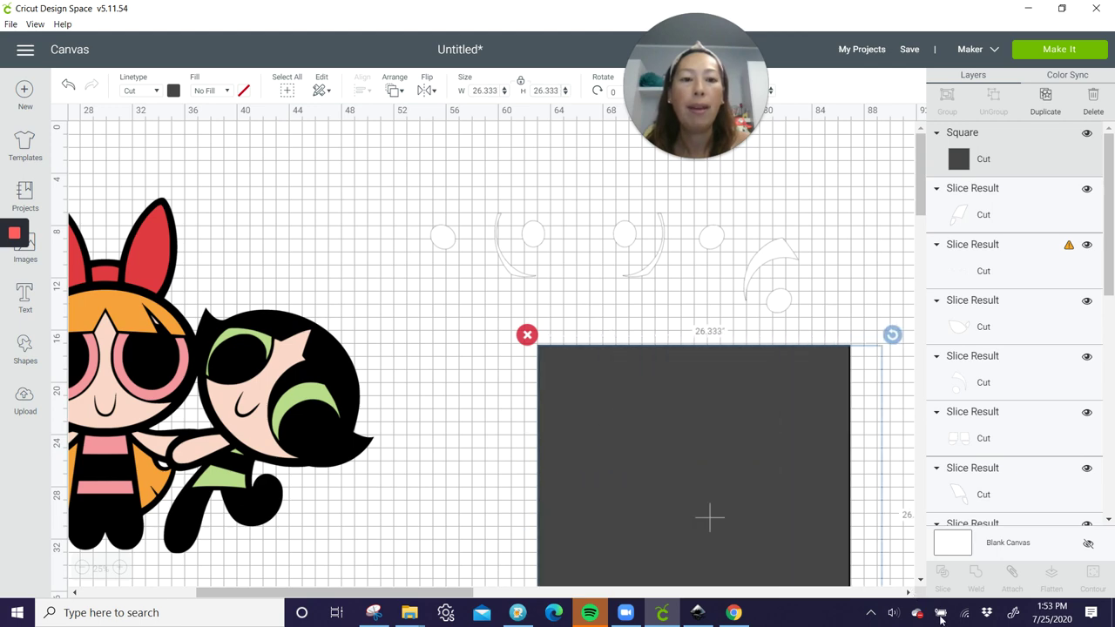
Place the new square over the right-end white curve and circle and slice them from the white layer.
drag(550, 386, 741, 225)
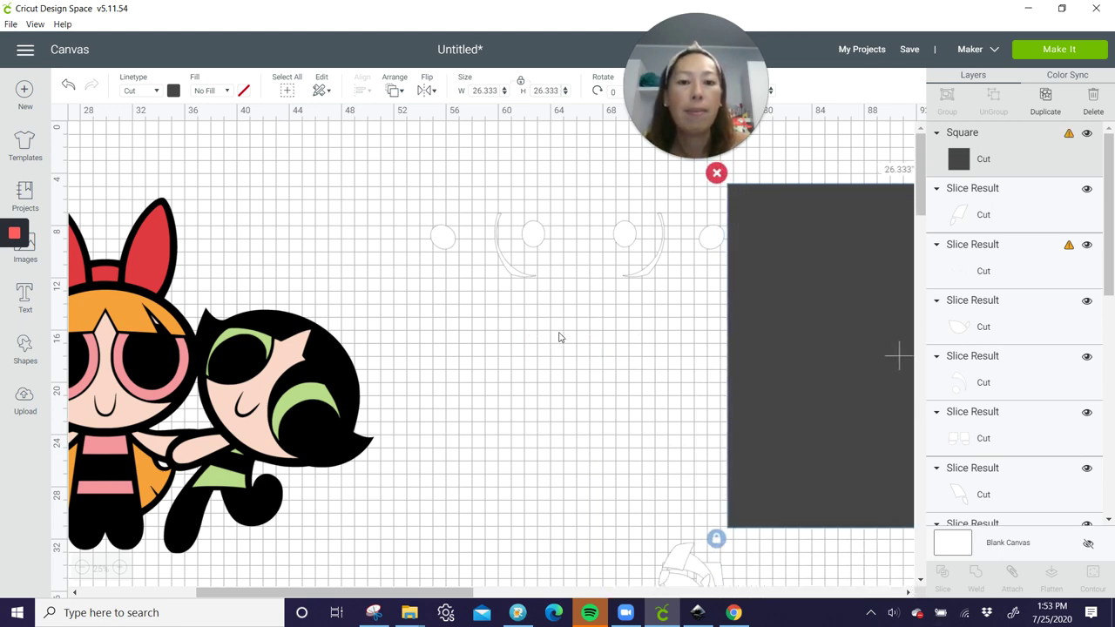
drag(559, 337, 797, 222)
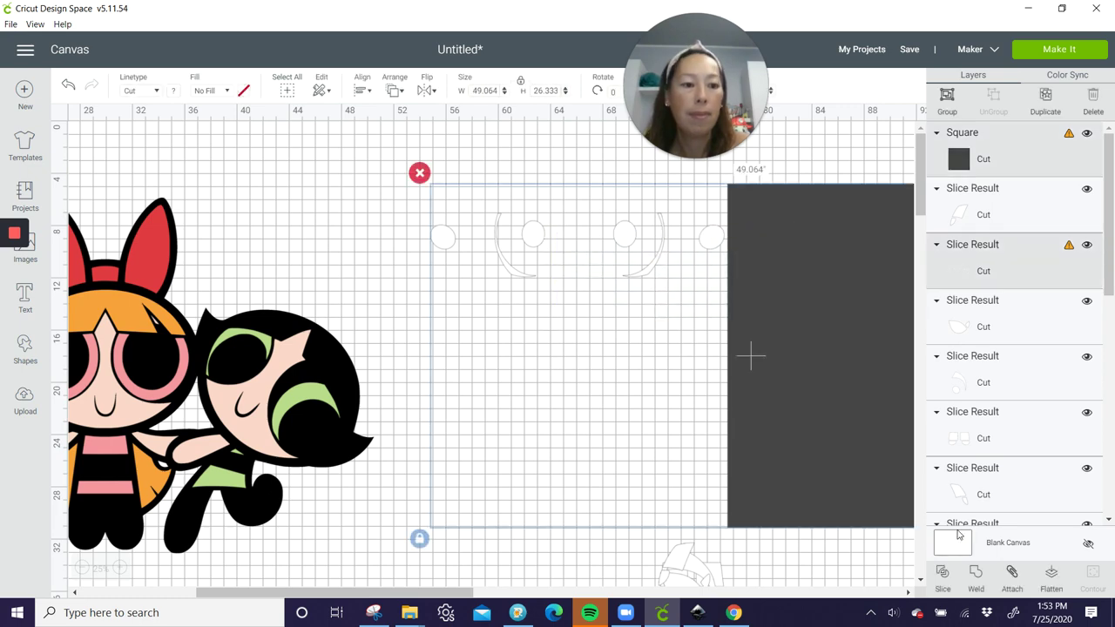
click(943, 573)
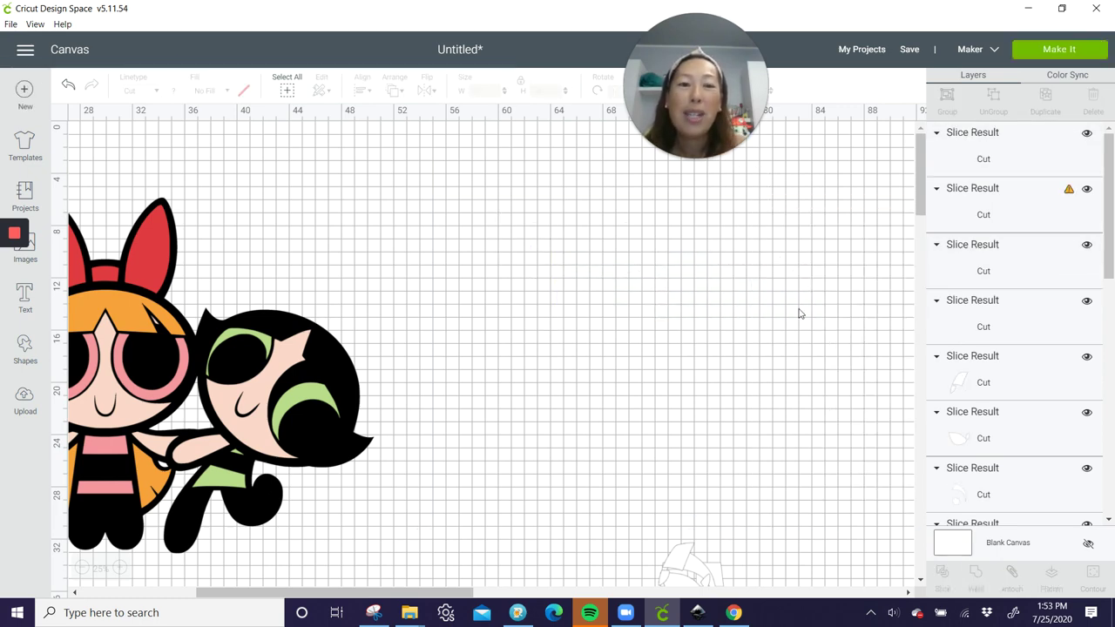
Delete the dark curve-and-circle offcut, pull the large square aside, and move the freed white curve and circle to the other freed pieces.
drag(770, 260, 559, 289)
key(Delete)
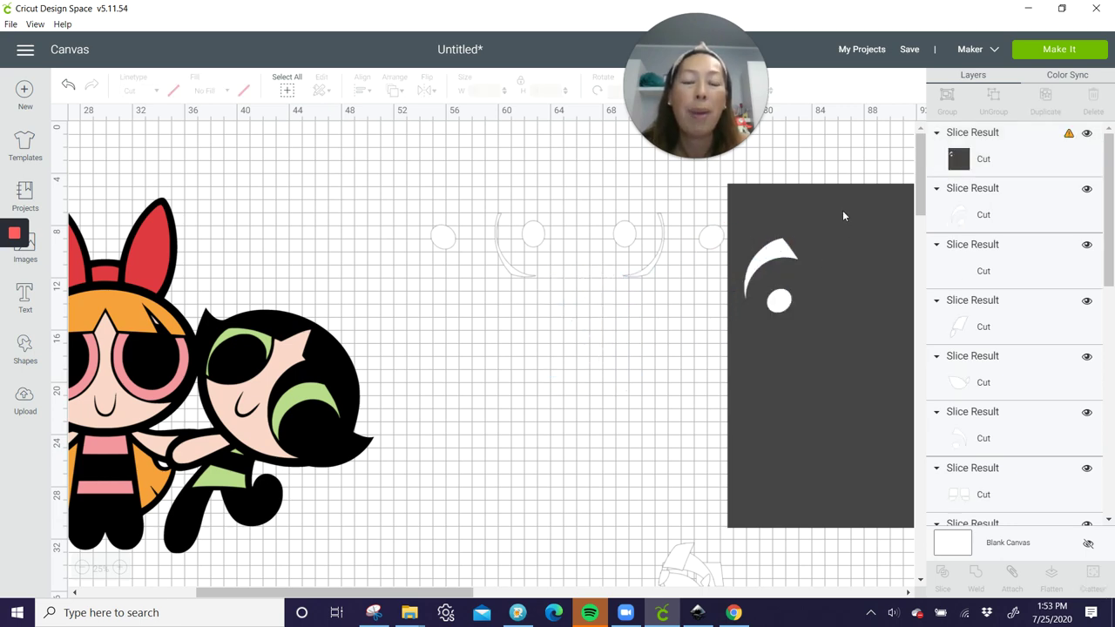
click(819, 235)
drag(826, 233, 907, 327)
click(760, 254)
drag(760, 253, 614, 540)
Place the large square over the outermost right white circle and slice it from the white layer.
drag(839, 449, 714, 381)
drag(583, 324, 730, 209)
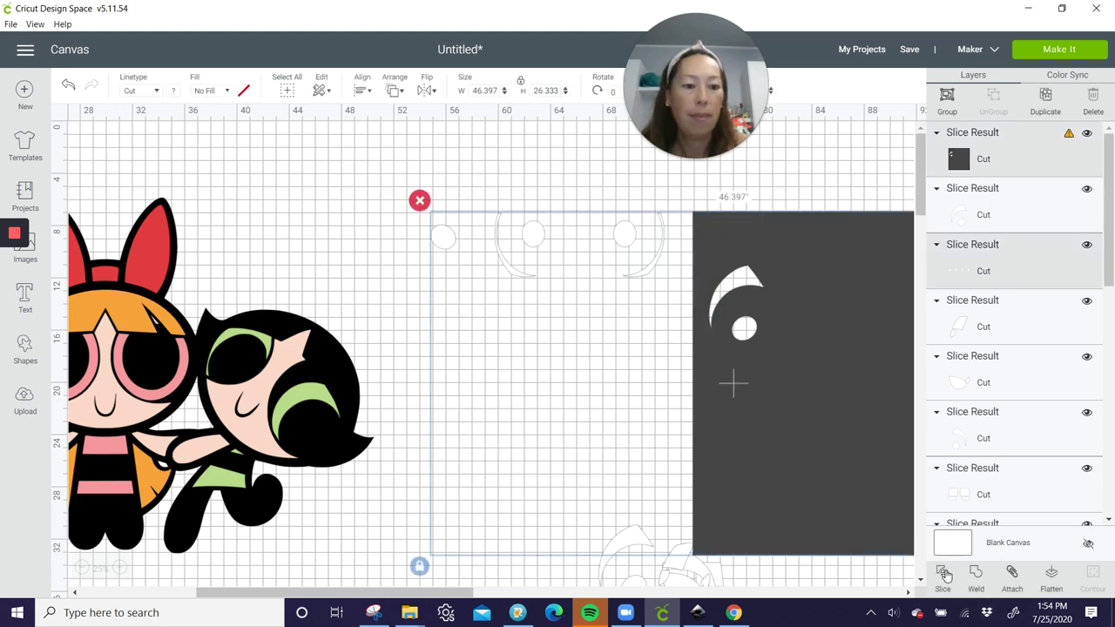
click(944, 573)
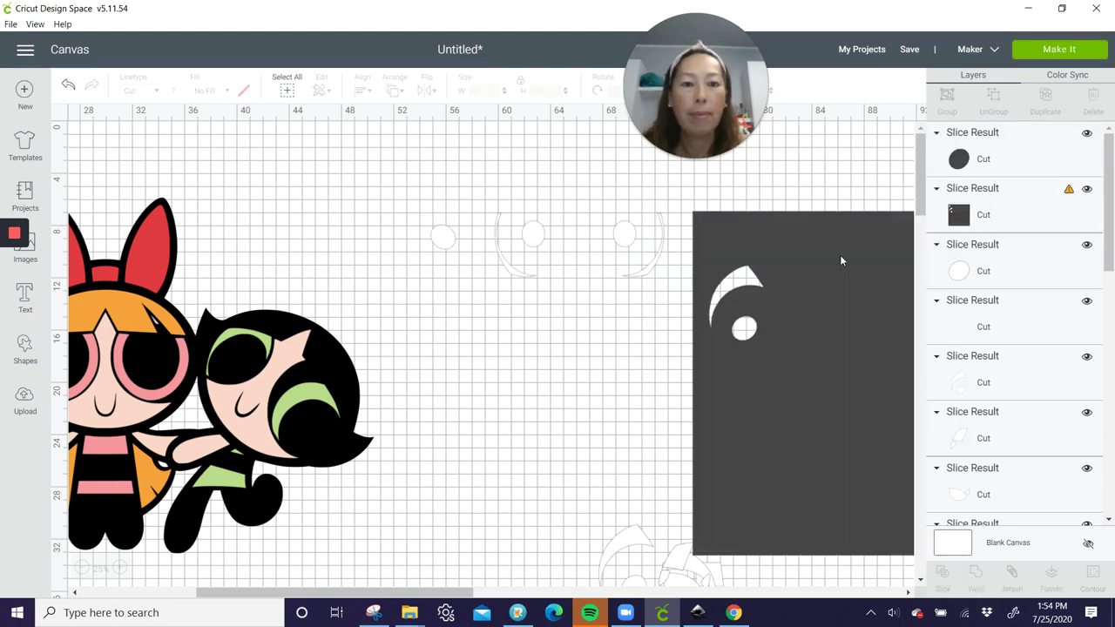
Pull the large square aside, delete the dark circle offcut, and move the freed white circle to the other freed pieces.
drag(841, 259, 813, 369)
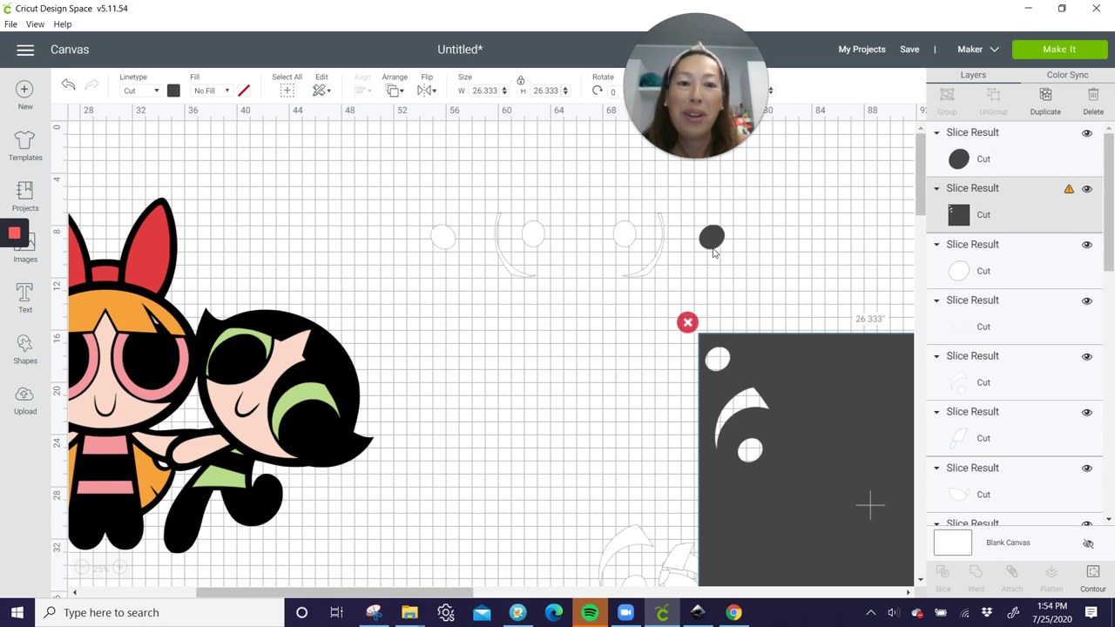
drag(711, 237, 644, 516)
key(Delete)
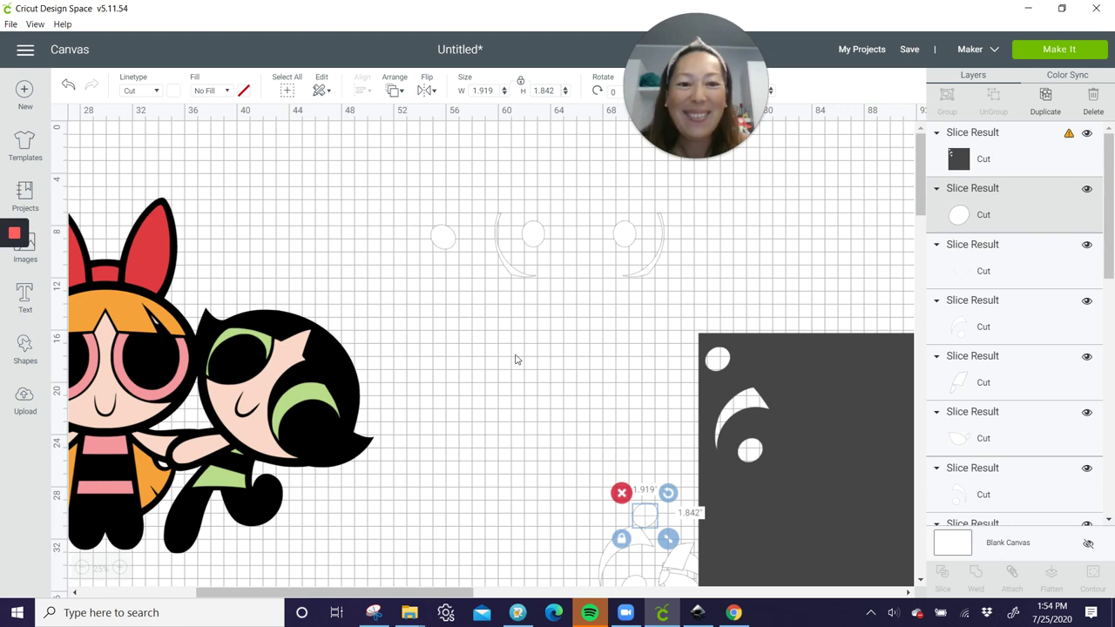
Place the large square over the left-end circle of the remaining white layer and slice it off.
click(833, 400)
drag(754, 397, 287, 252)
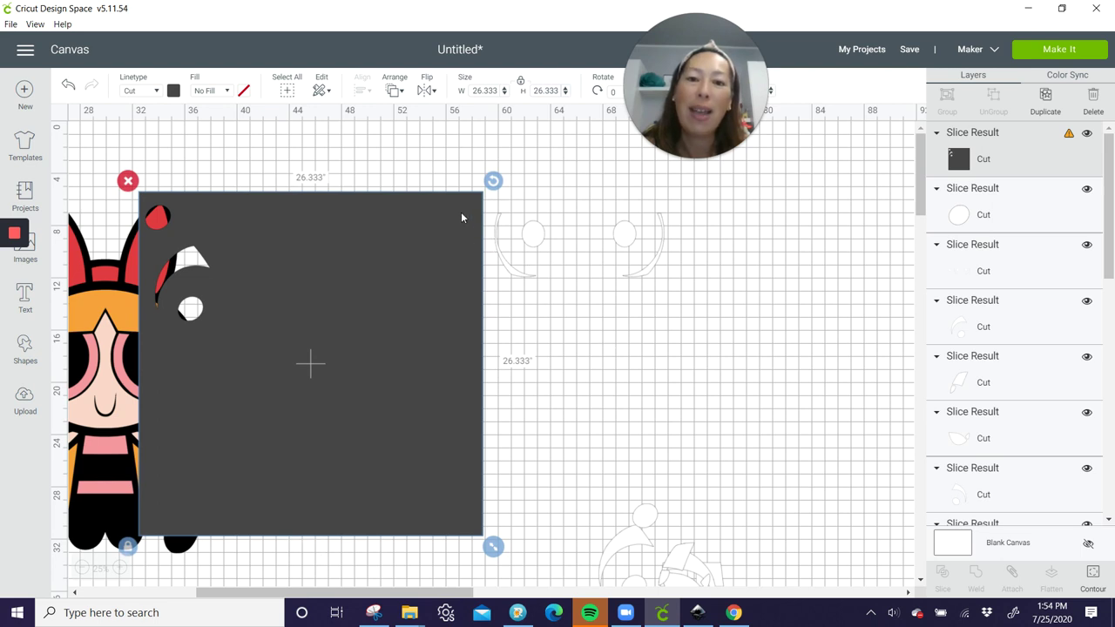
drag(460, 205, 641, 326)
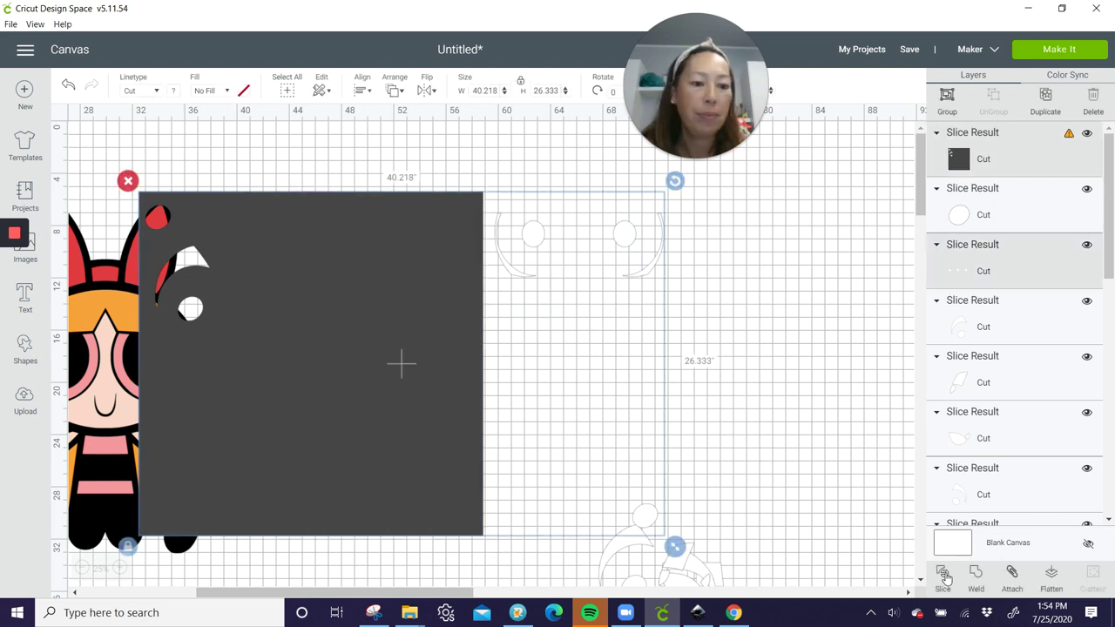
click(944, 576)
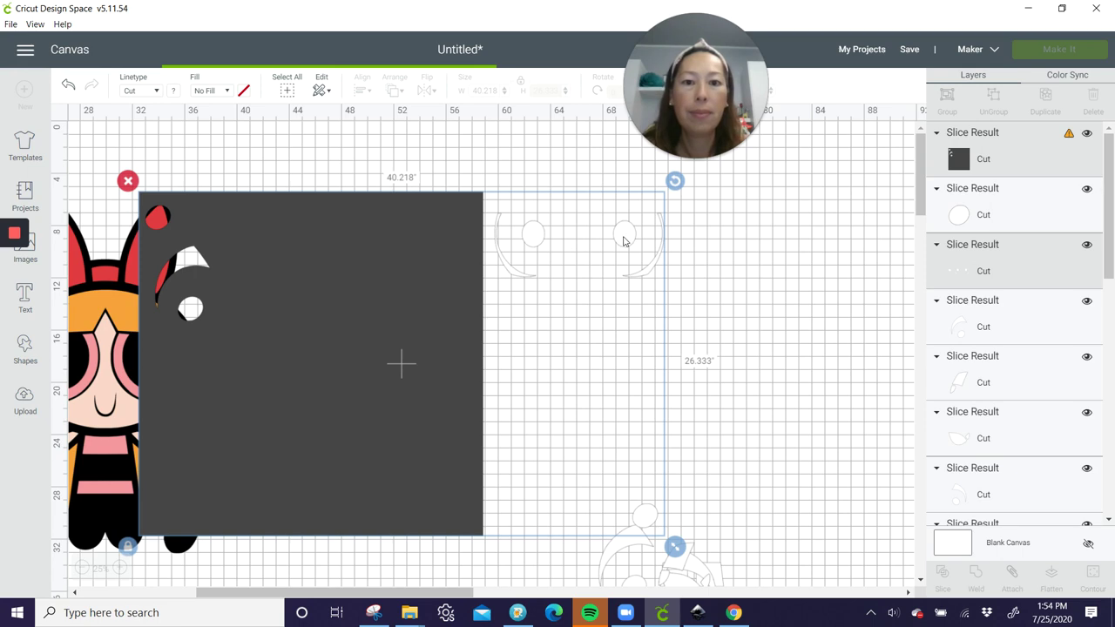
Move the remaining white layer and the large square away from the cut and delete the dark circle offcut.
click(719, 242)
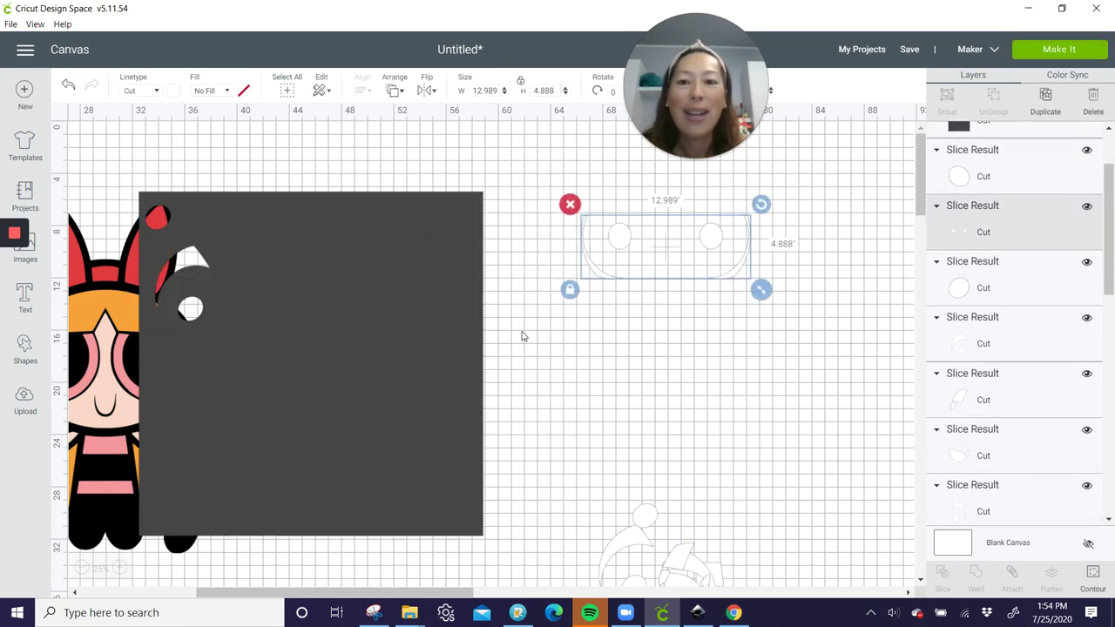
click(468, 341)
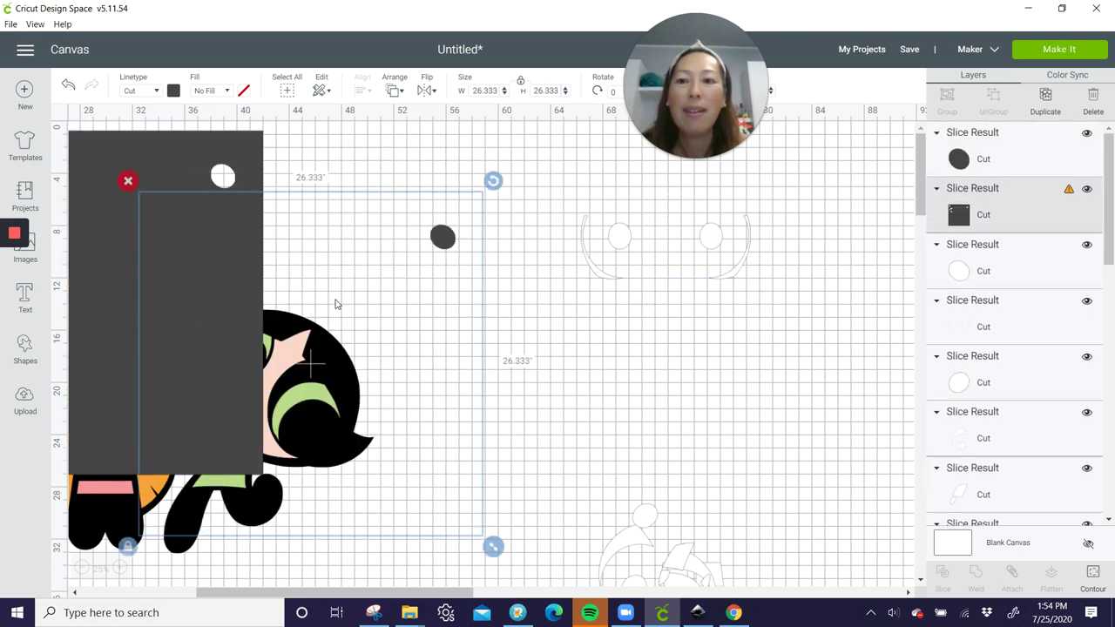
click(440, 230)
drag(441, 238, 500, 304)
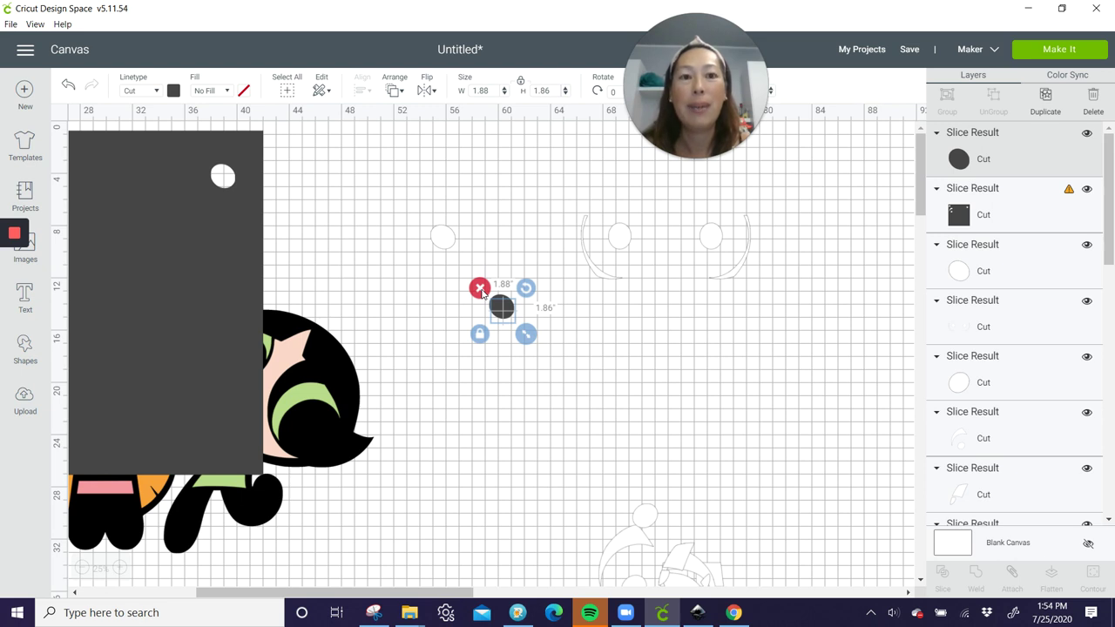
click(479, 289)
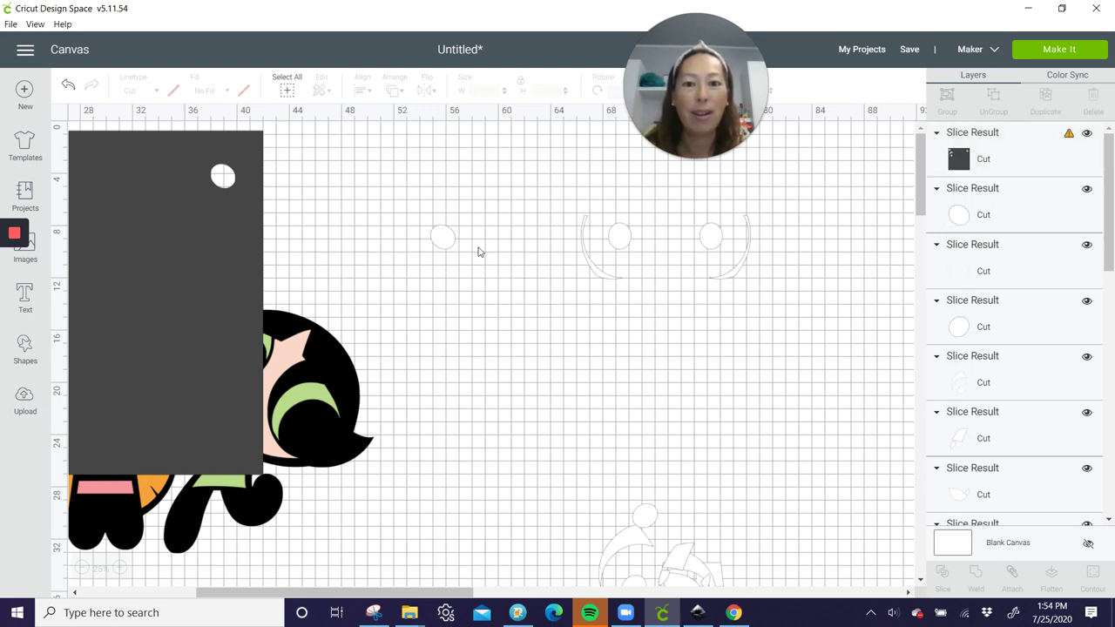
Move the freed white circle down to the other freed white pieces.
click(442, 239)
drag(443, 240, 495, 311)
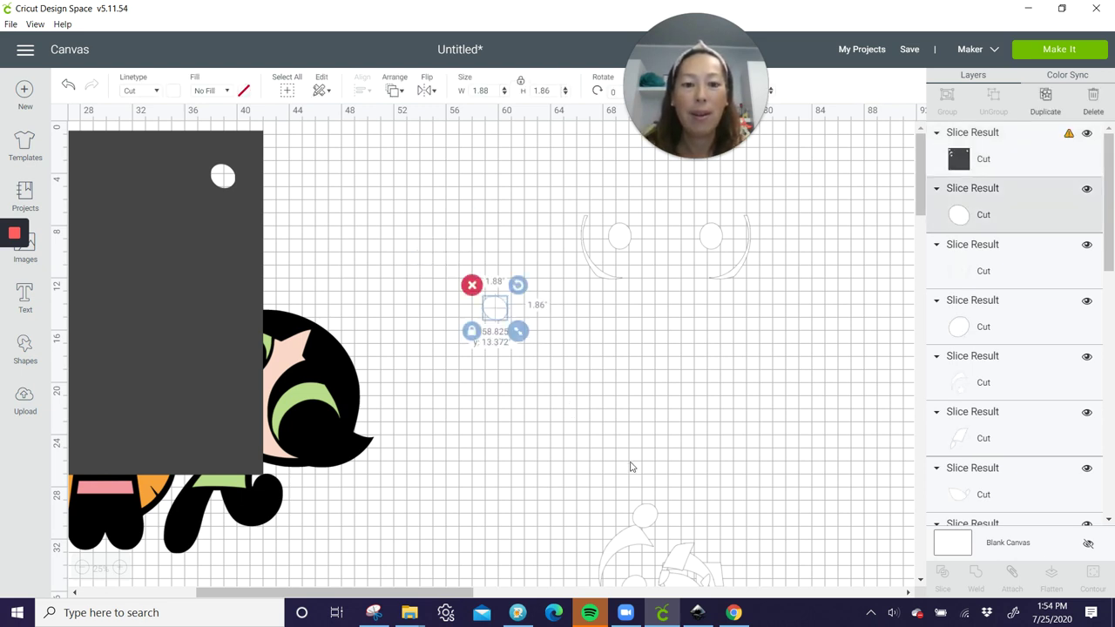
drag(631, 467, 697, 534)
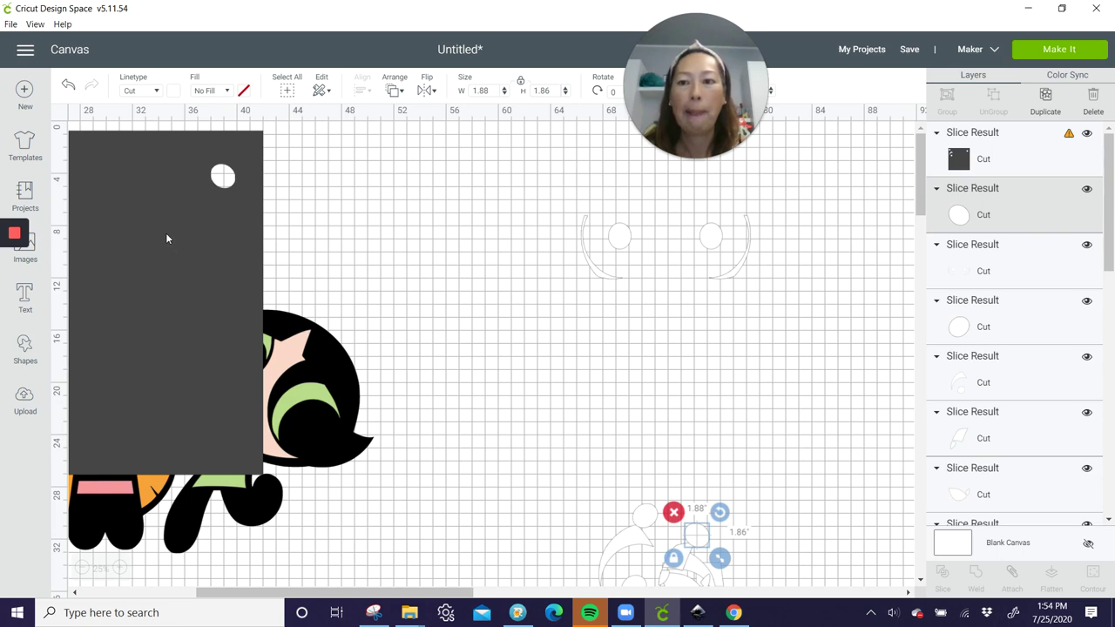
Move the large square directly beneath the remaining white curves and circles.
key(ctrl+z)
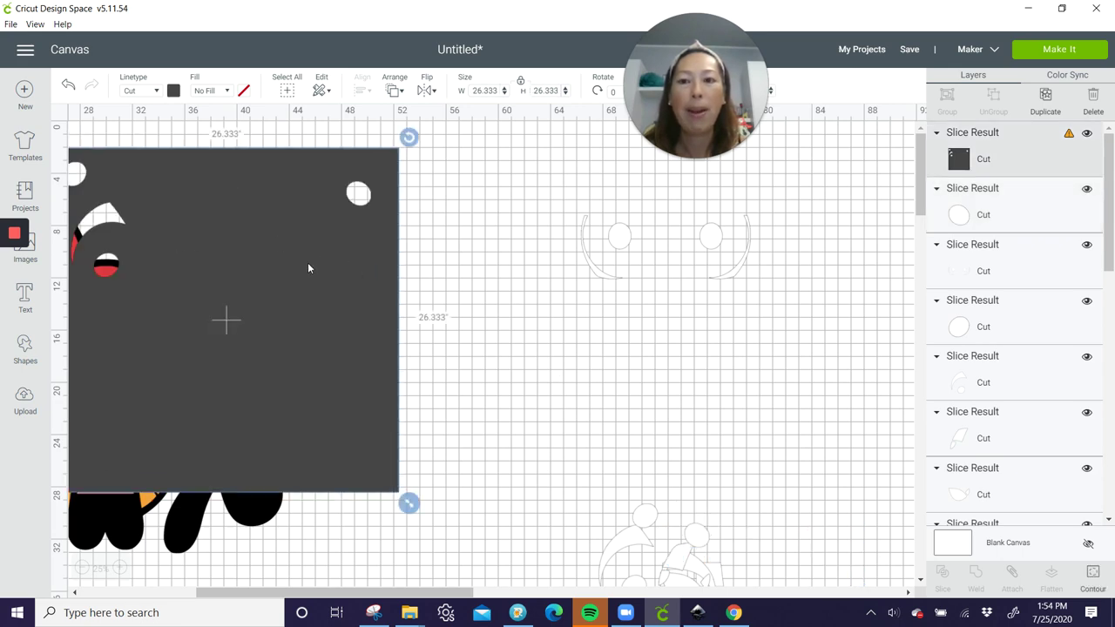
key(ctrl+z)
key(ctrl+y)
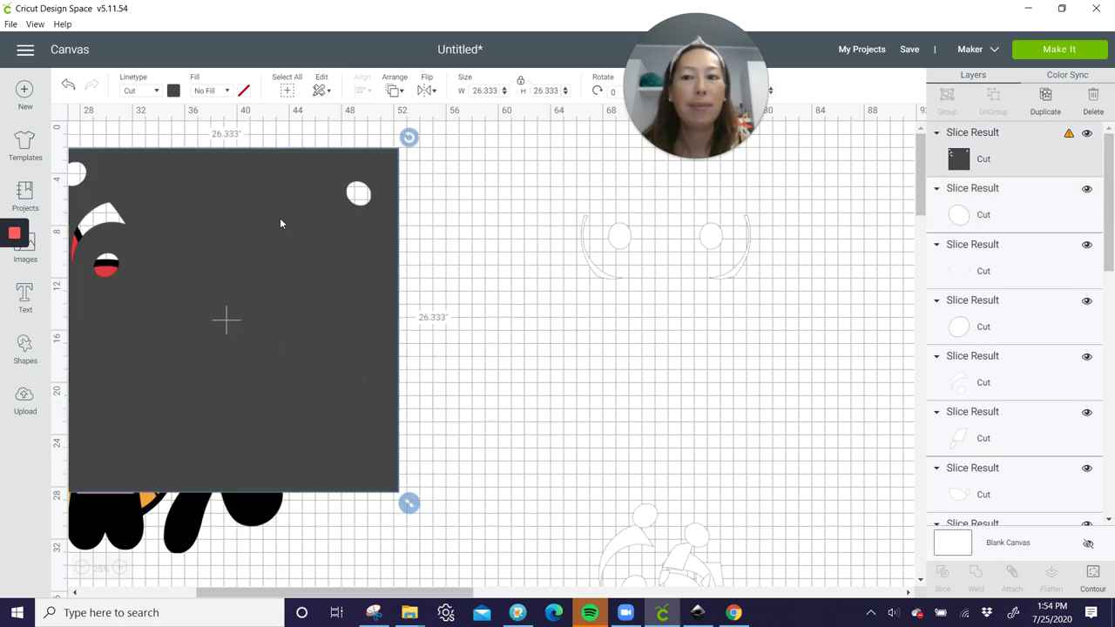
key(ctrl+z)
key(ctrl+z)
key(ctrl+z)
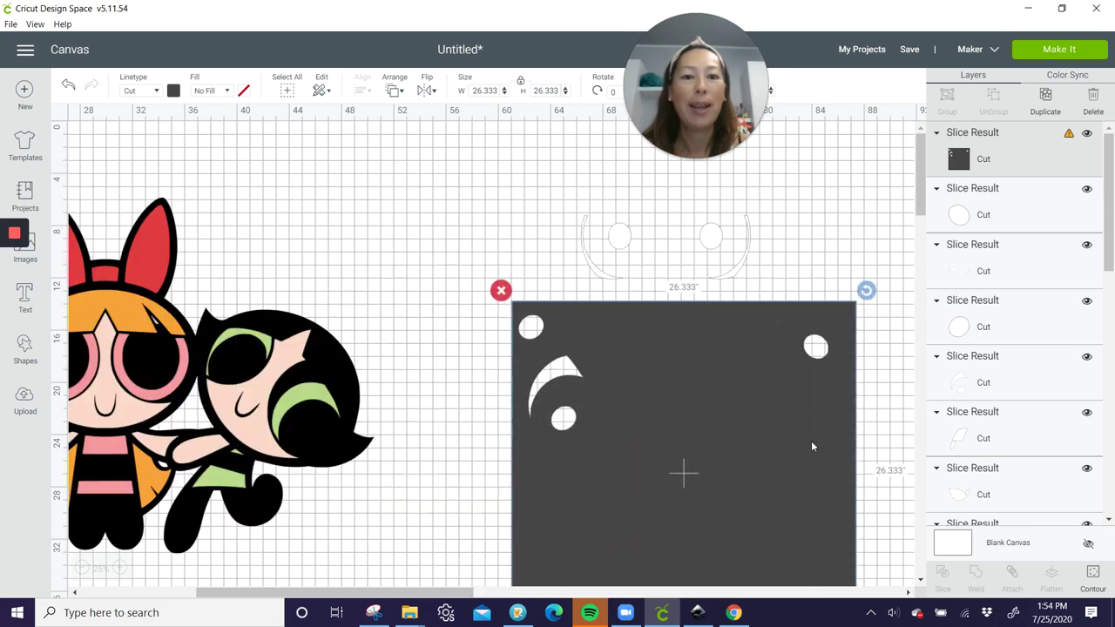
Rotate the remaining white layer a quarter turn so one curve and circle overlap the large square, and slice them off.
click(722, 241)
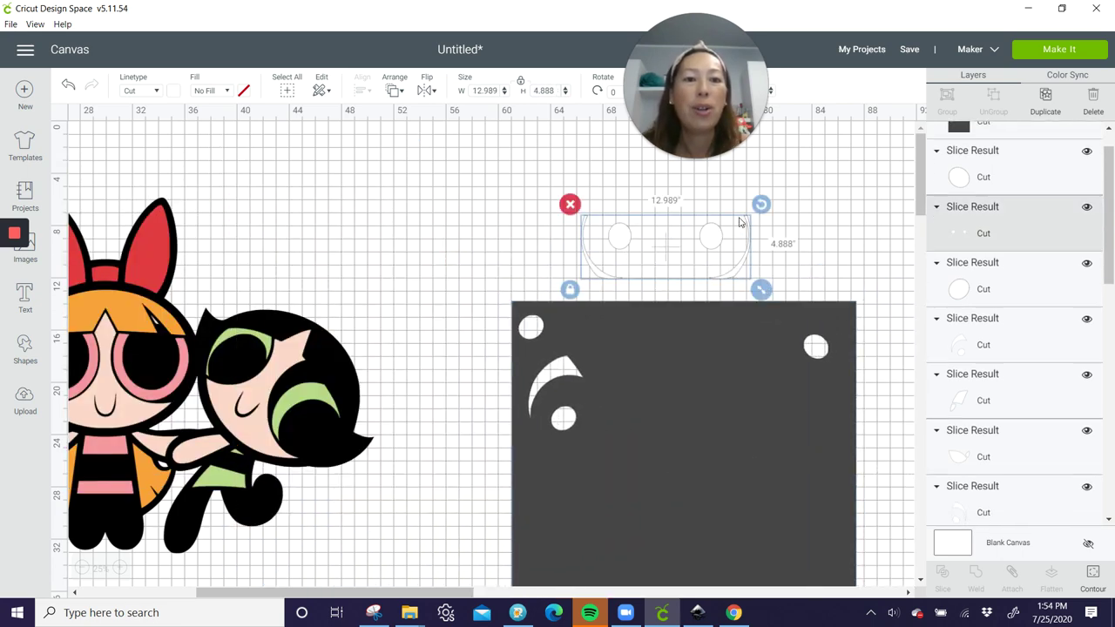
drag(761, 200, 720, 363)
click(685, 233)
drag(685, 207, 683, 249)
click(596, 218)
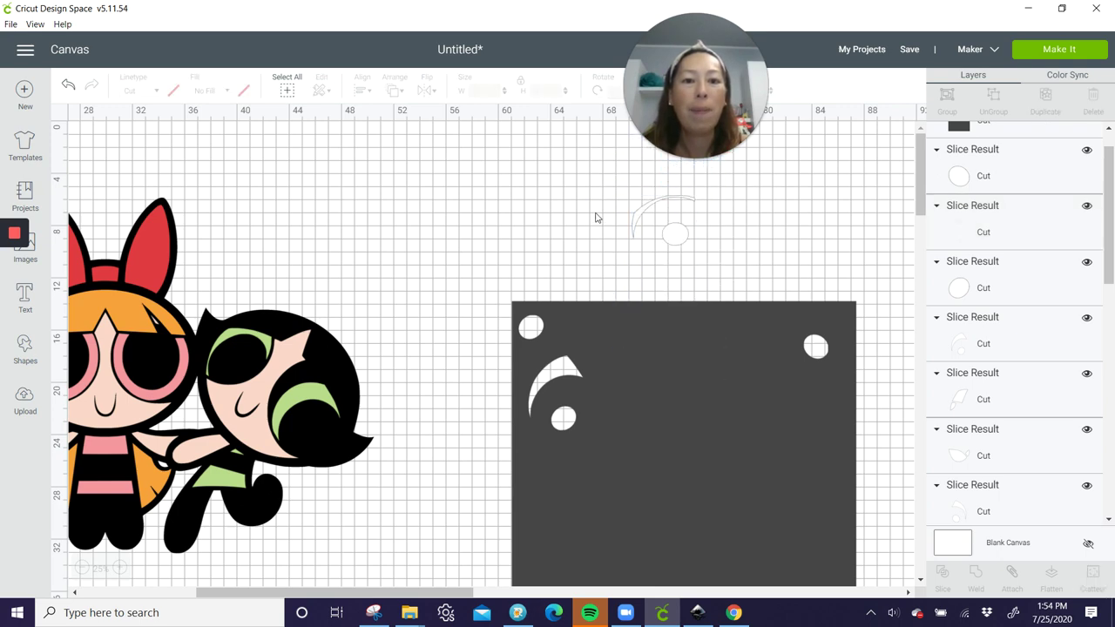
drag(596, 218, 697, 333)
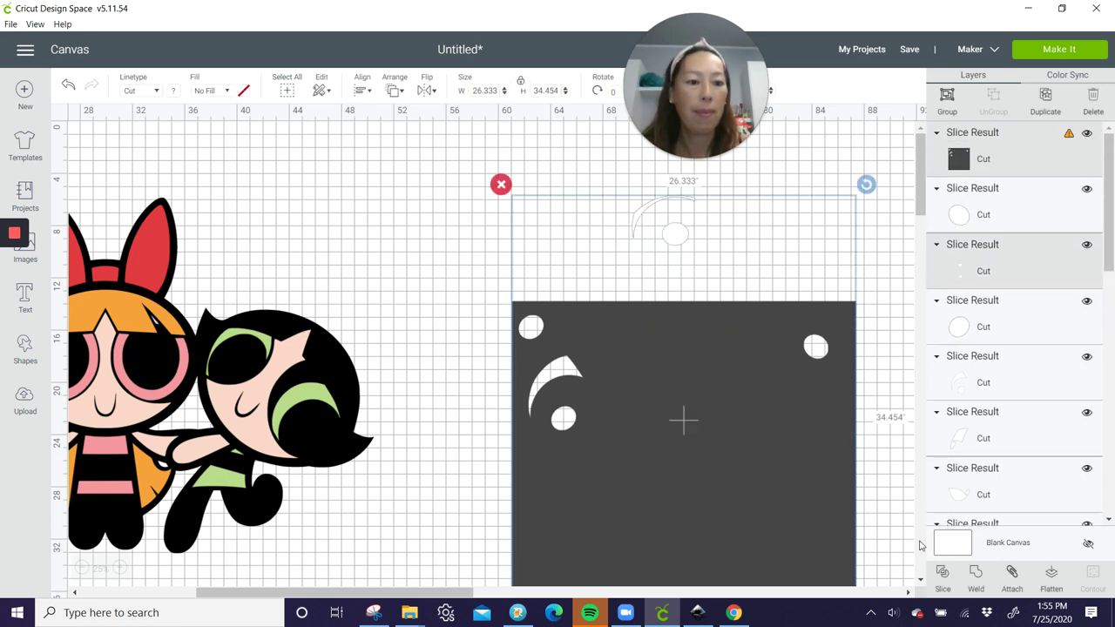
click(944, 578)
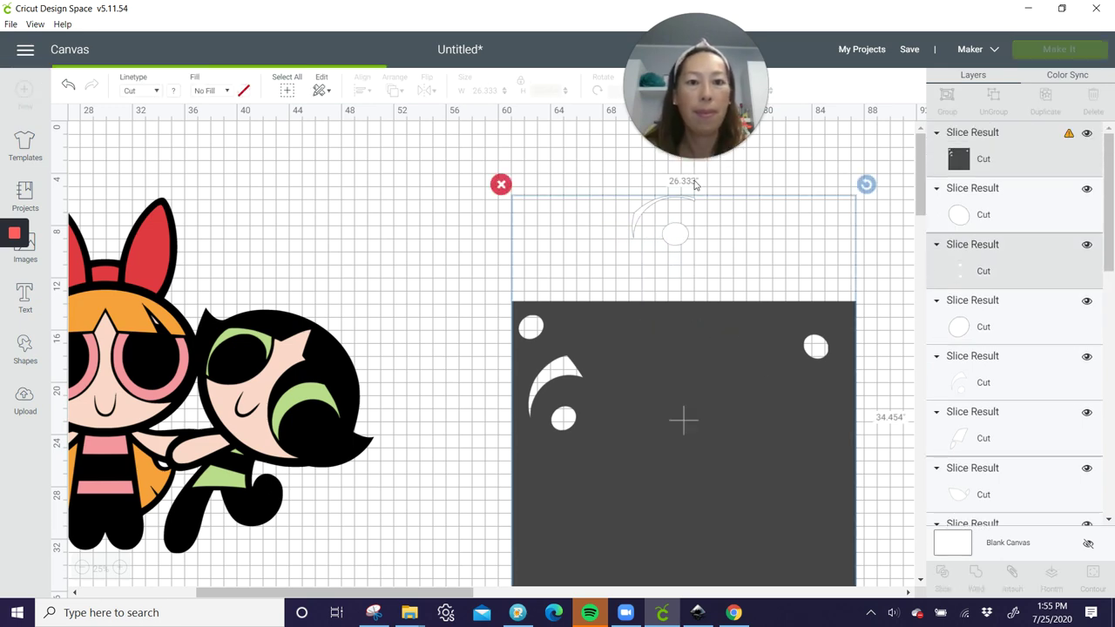
Delete the dark curve-and-circle offcut and pull the large square down off the freed white curve and circle.
click(670, 235)
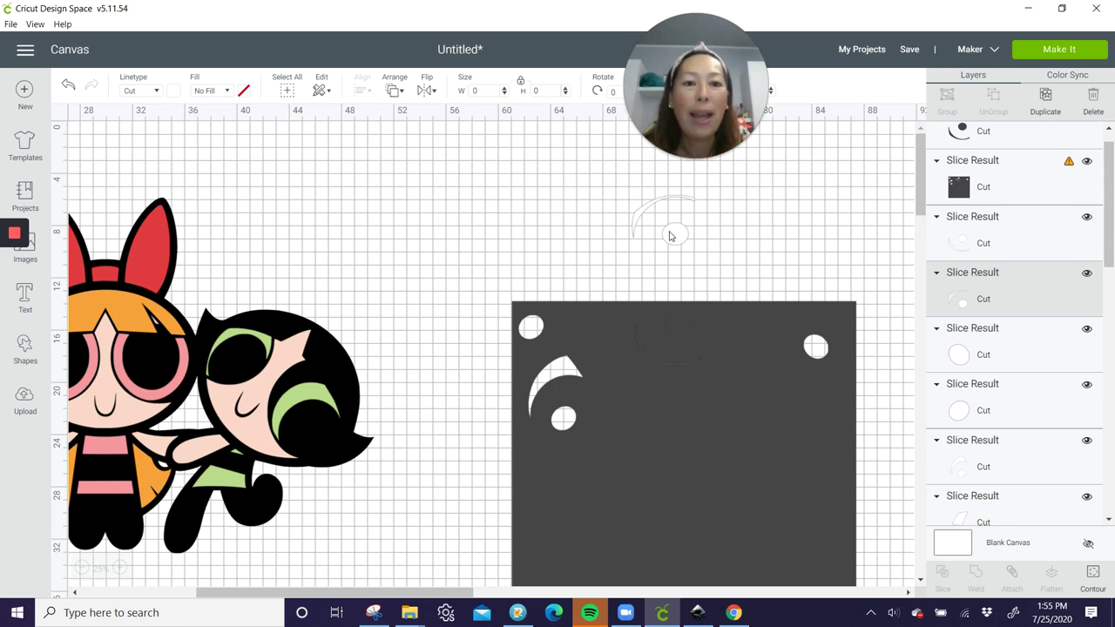
click(670, 235)
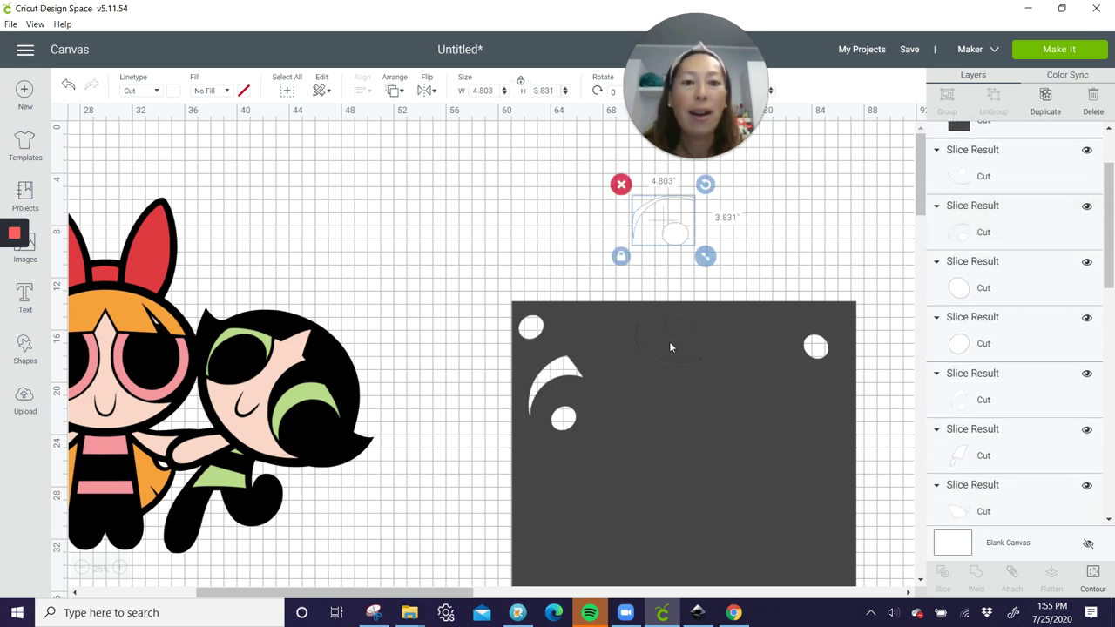
drag(669, 348, 473, 198)
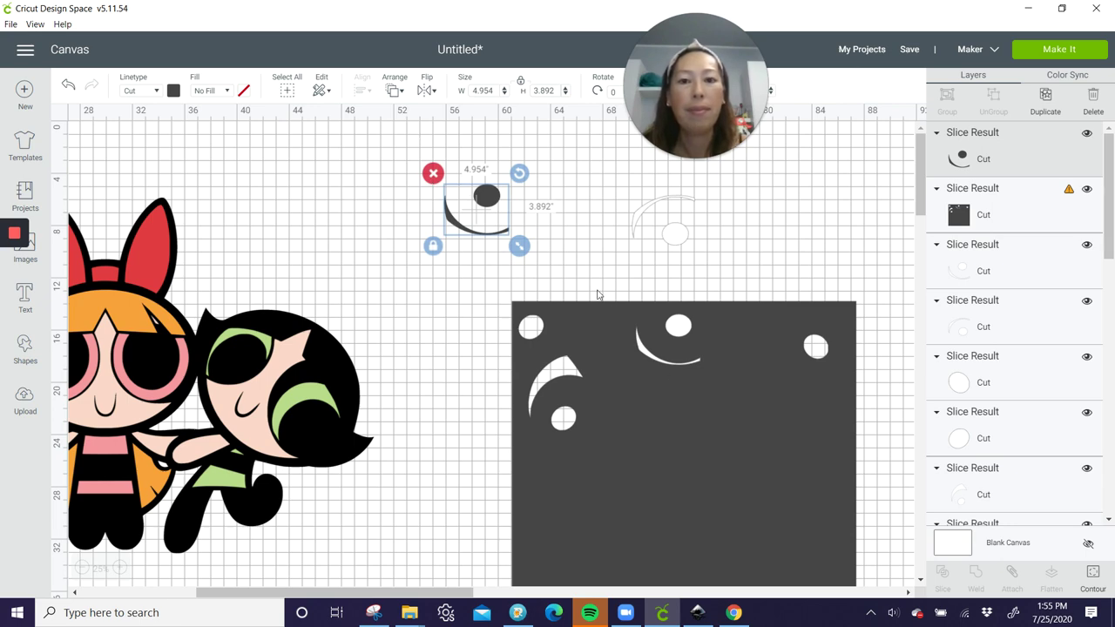
click(433, 173)
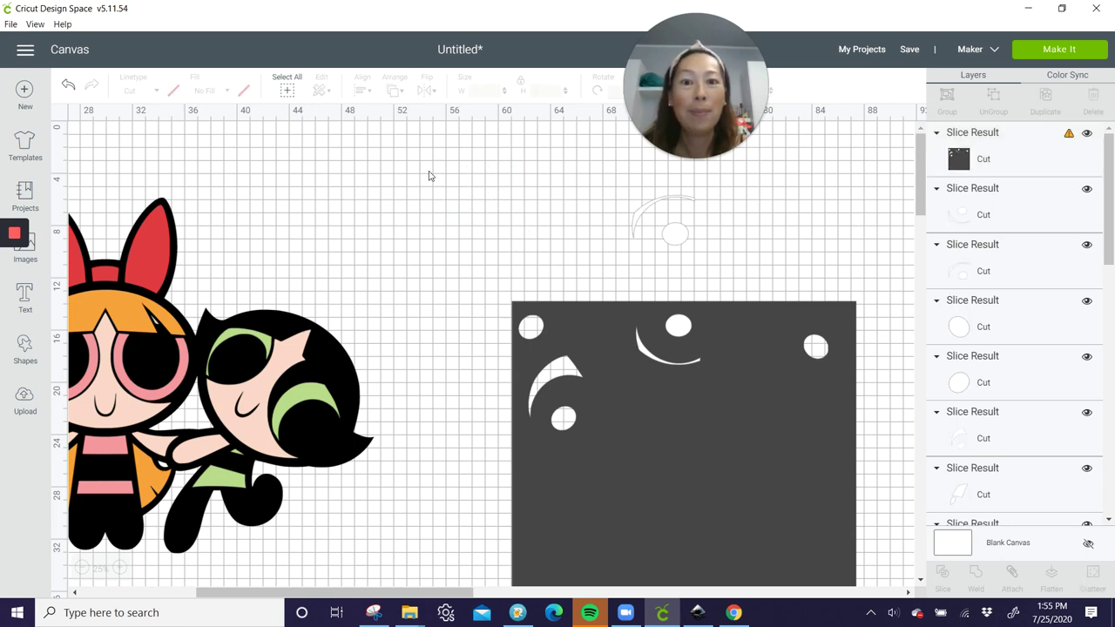
click(622, 340)
drag(619, 351, 526, 595)
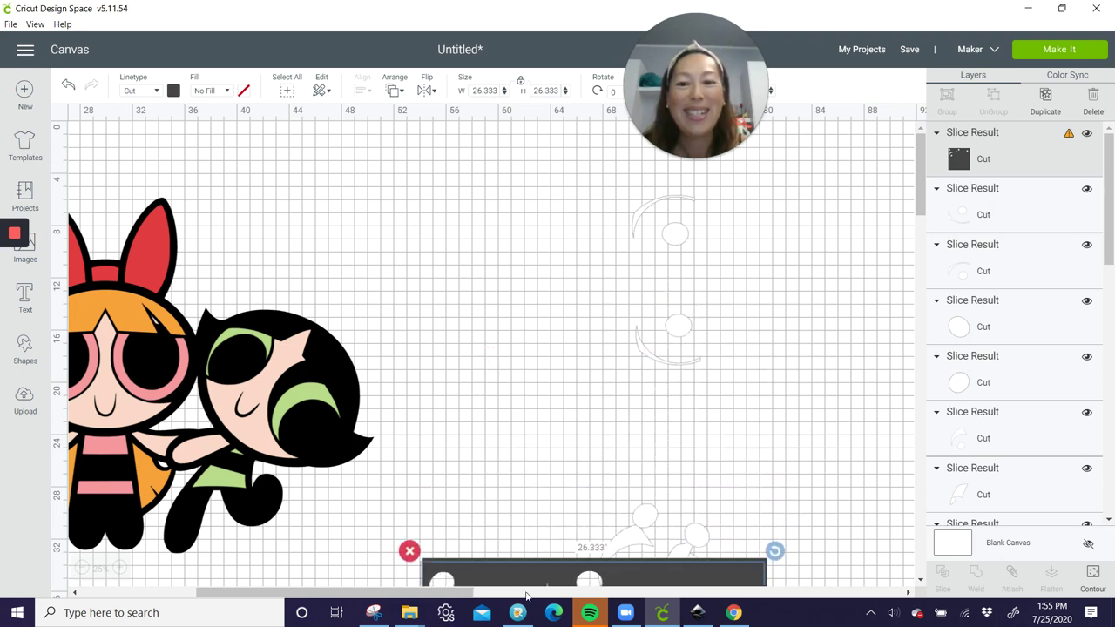
Move the red bow layer and the skin-colored layer off the black silhouette to the empty canvas beside it.
scroll(307, 441, down, 1)
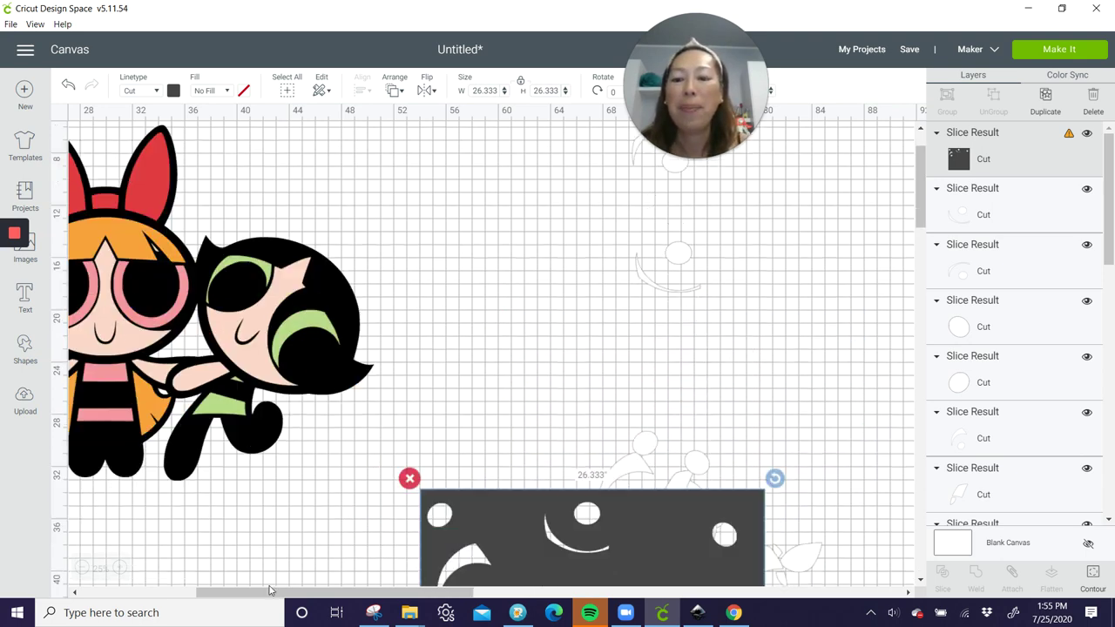
drag(258, 592, 168, 591)
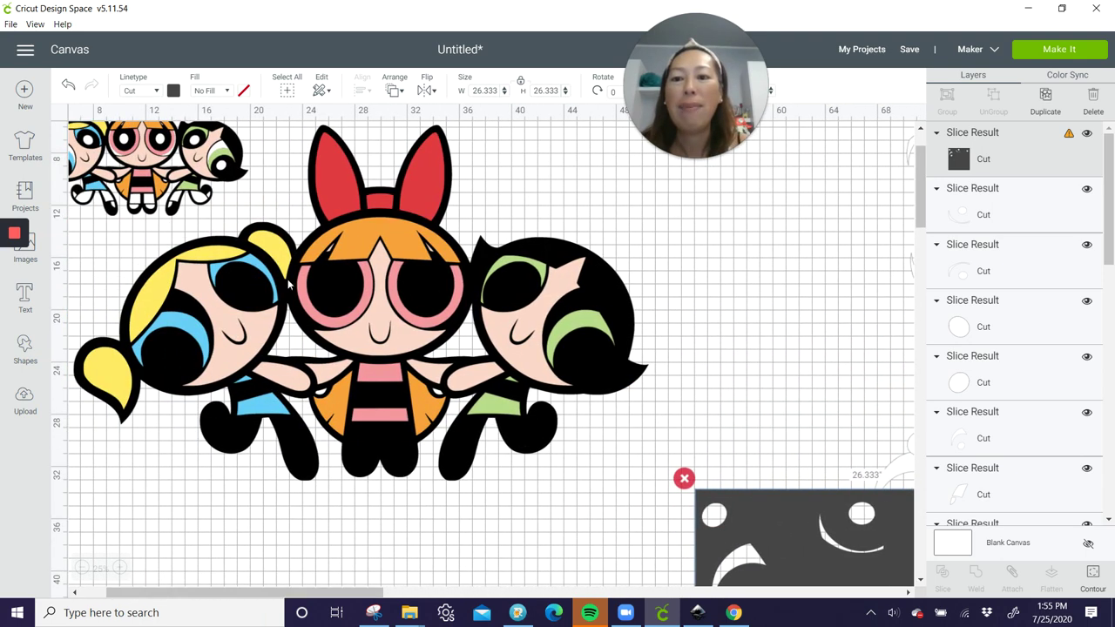
click(418, 179)
drag(418, 180, 810, 230)
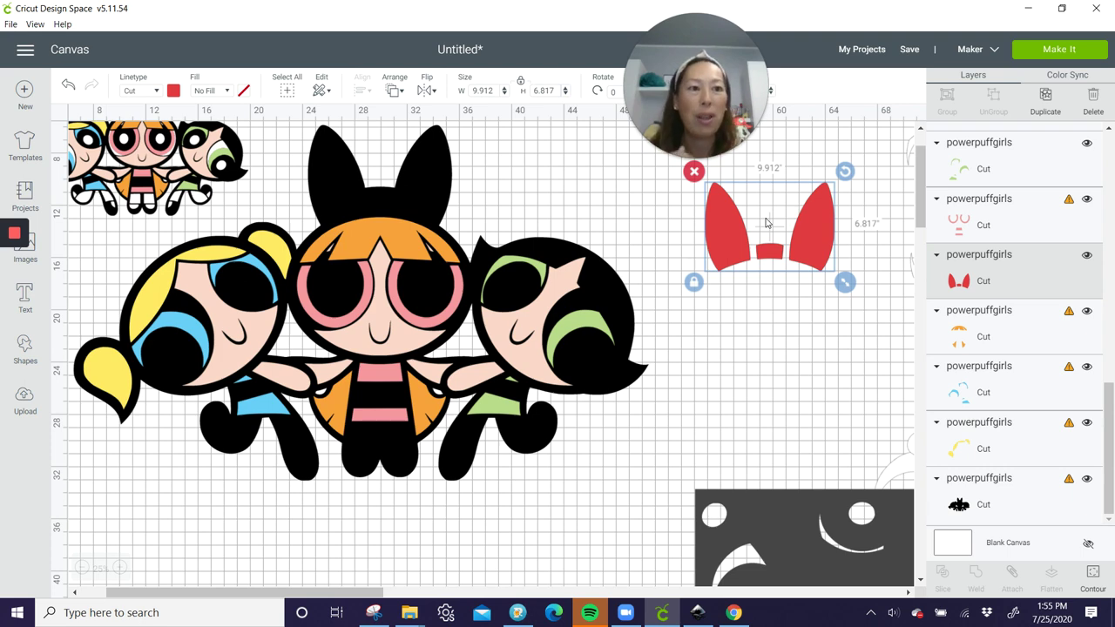
click(544, 281)
drag(544, 281, 819, 271)
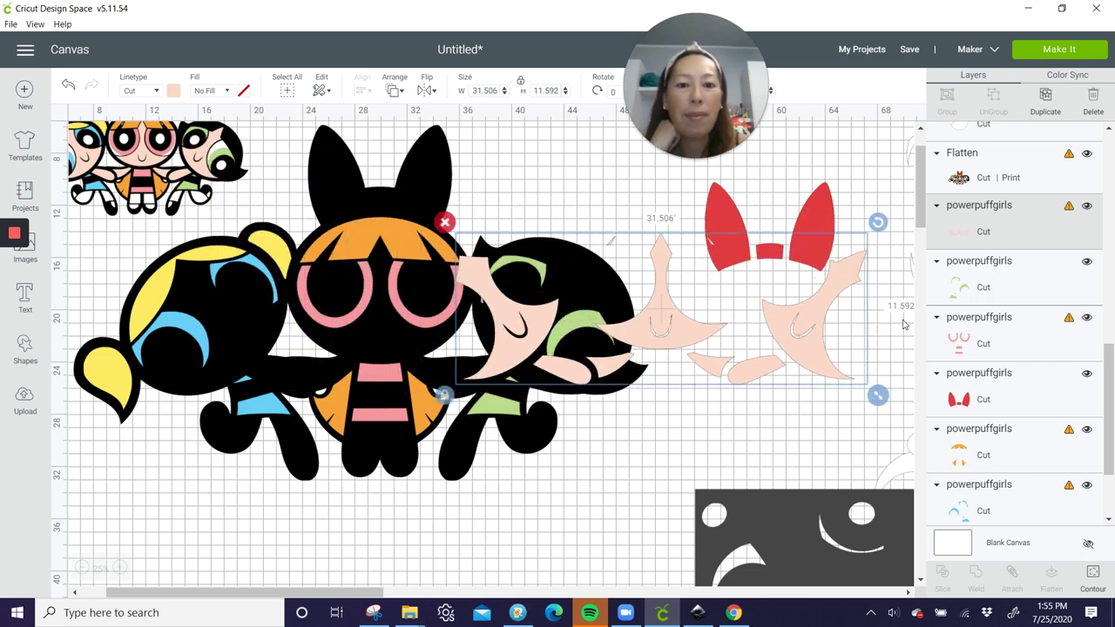
drag(752, 313, 801, 313)
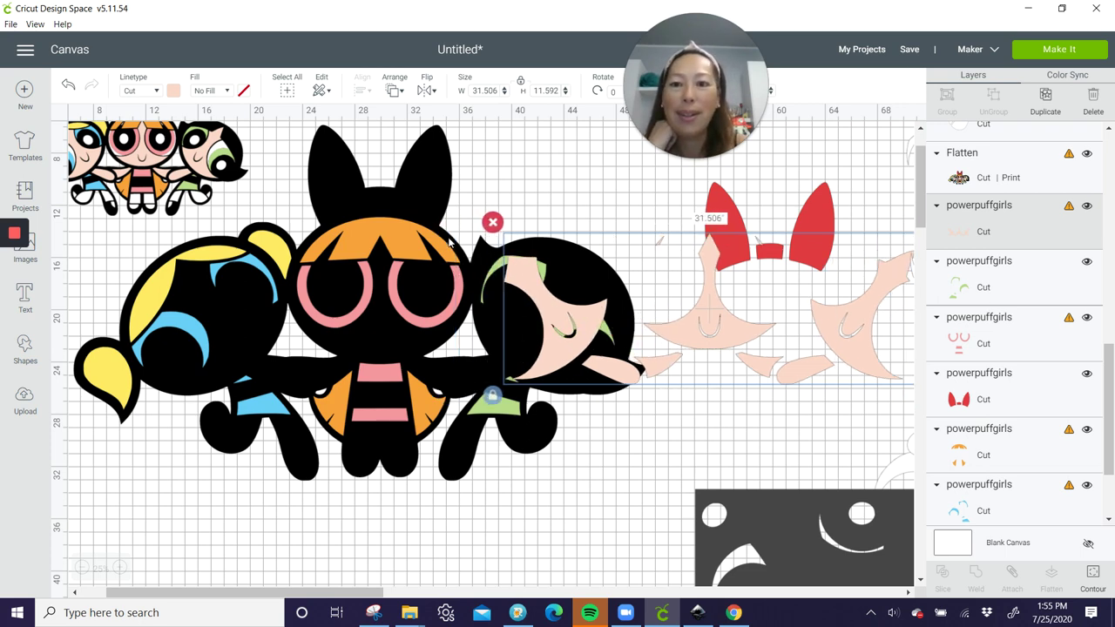
Move the orange hair layer and the yellow hair layer off the black silhouette to the other color layers.
click(343, 235)
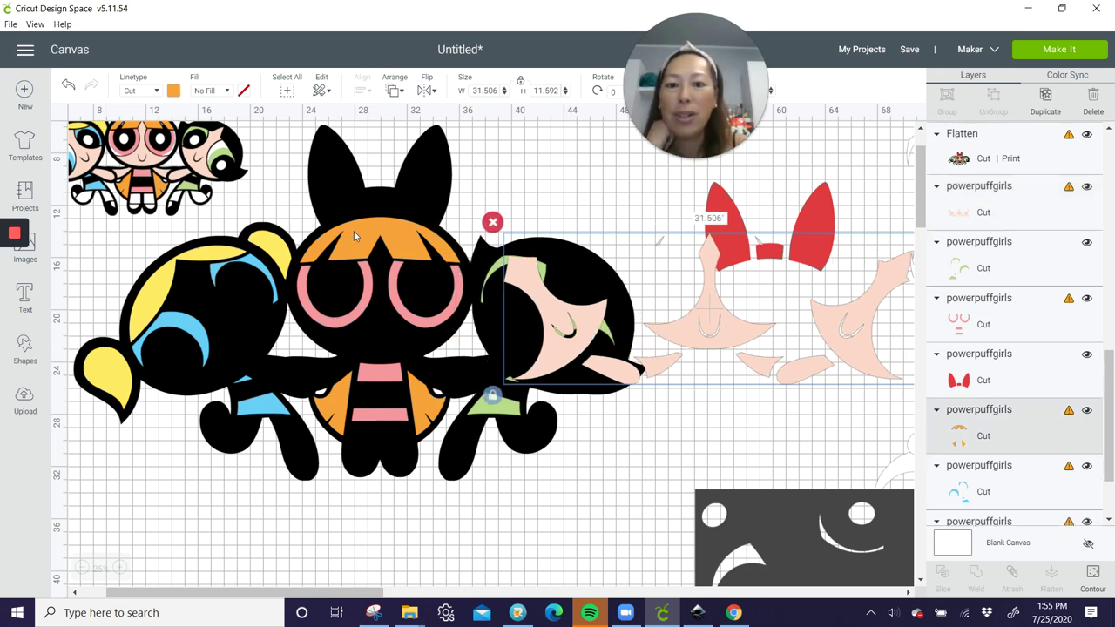
drag(353, 231, 936, 173)
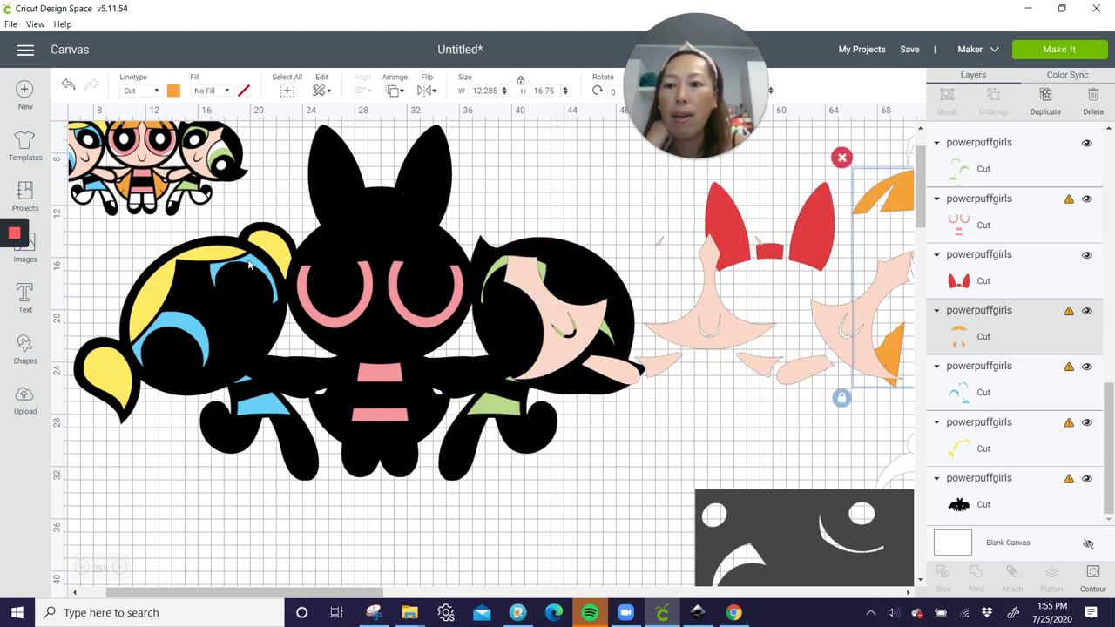
click(222, 257)
drag(222, 257, 916, 203)
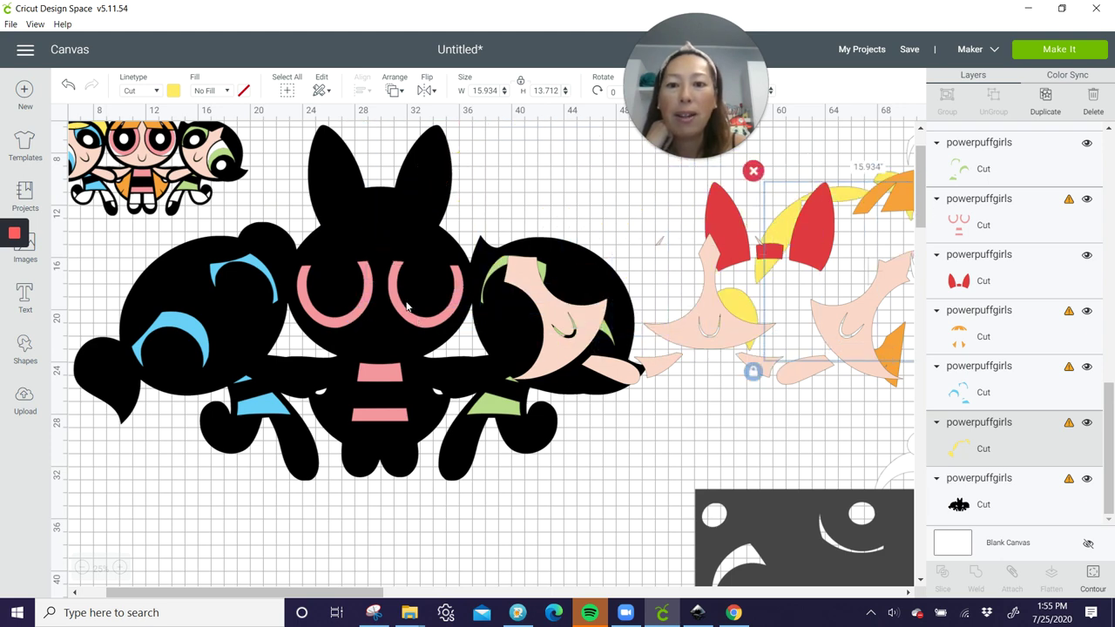
Move the pink layer and the blue layer off the black silhouette to the other color layers.
click(407, 315)
drag(407, 316, 952, 233)
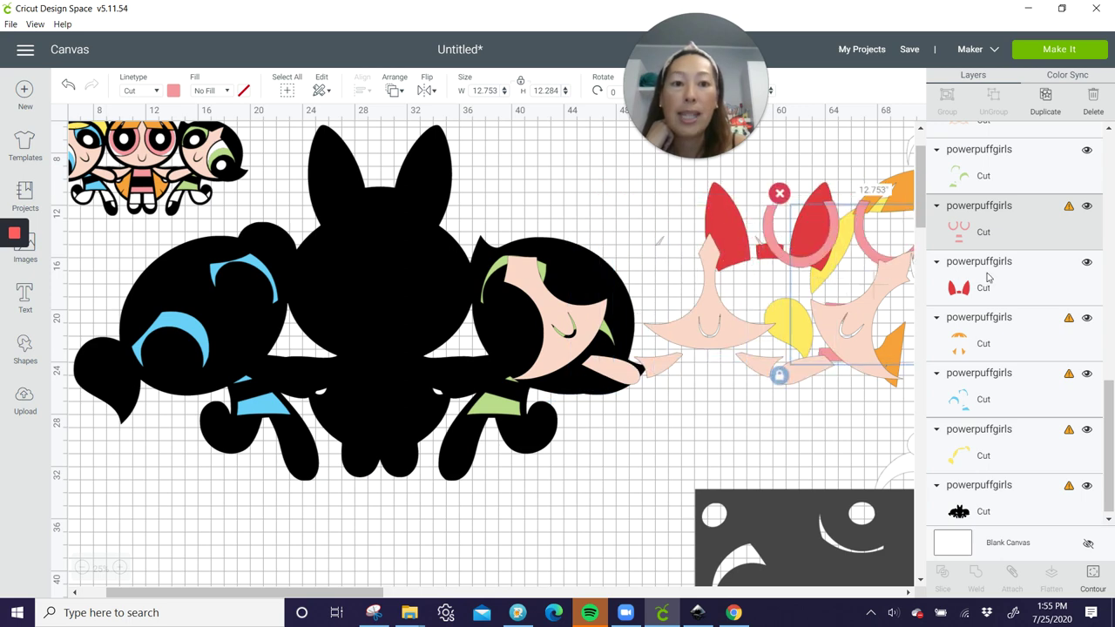
click(226, 277)
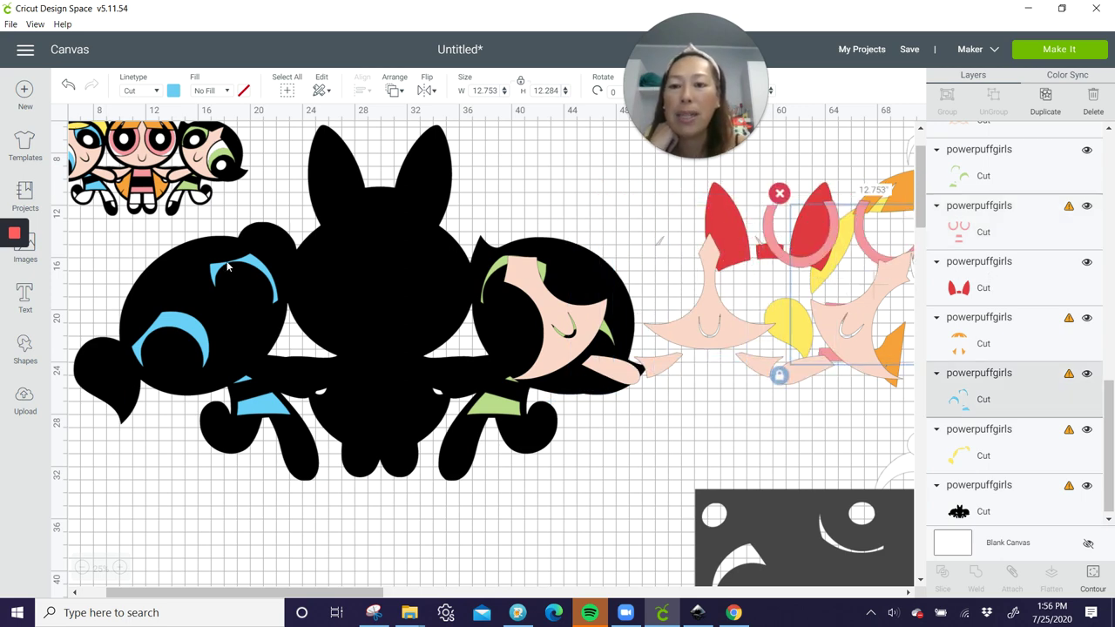
drag(226, 277, 875, 293)
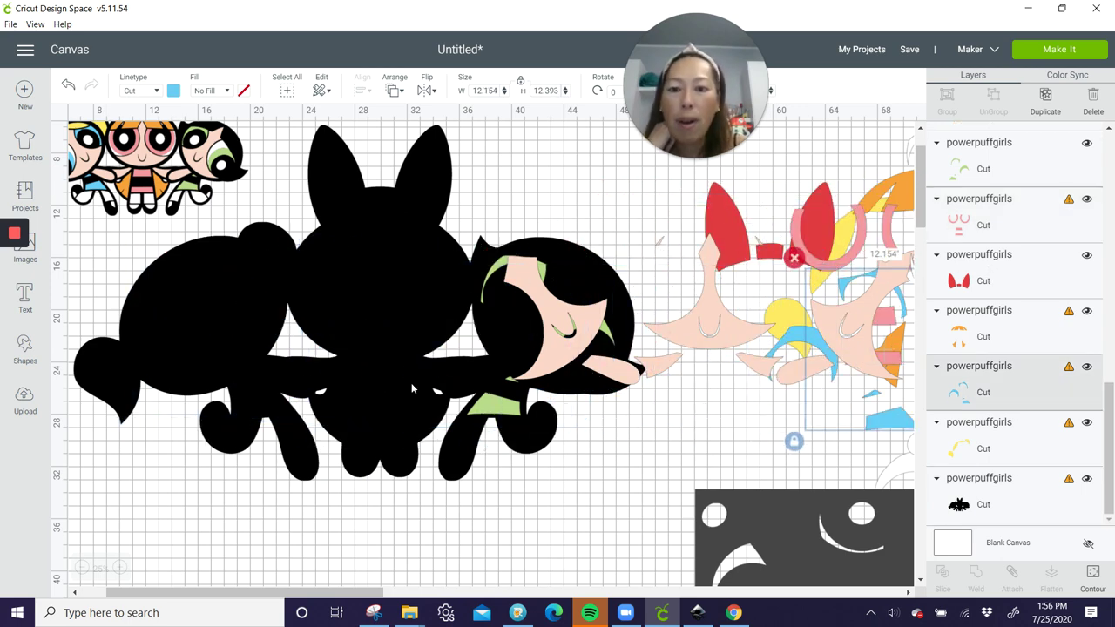
Move the skin-colored layer below the black silhouette and the green layer over to the other color layers.
click(450, 363)
drag(540, 349, 235, 589)
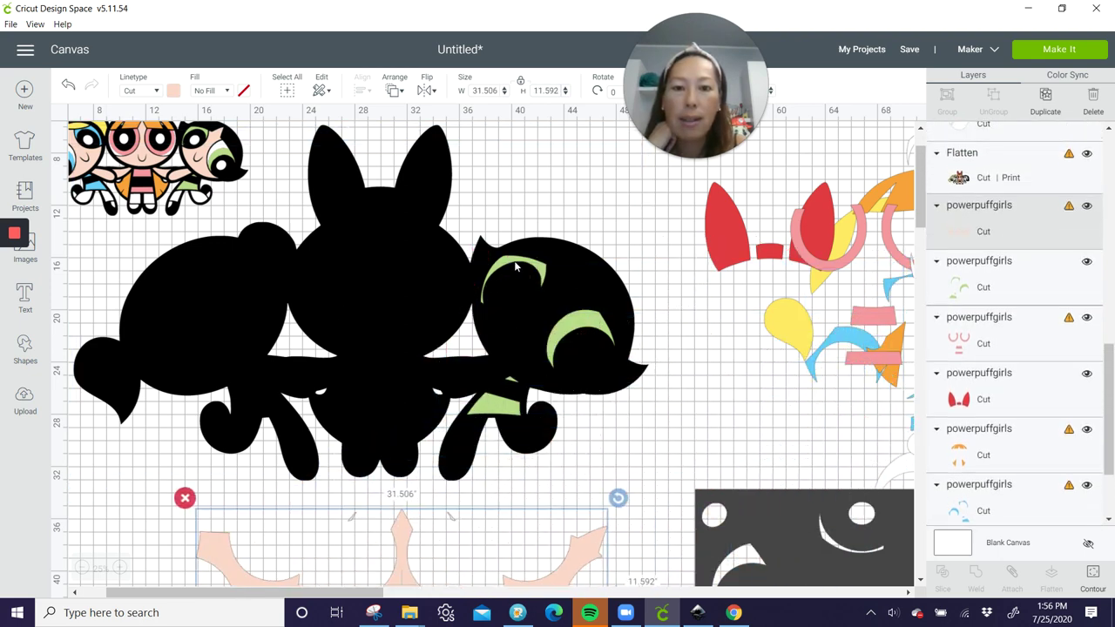
click(577, 329)
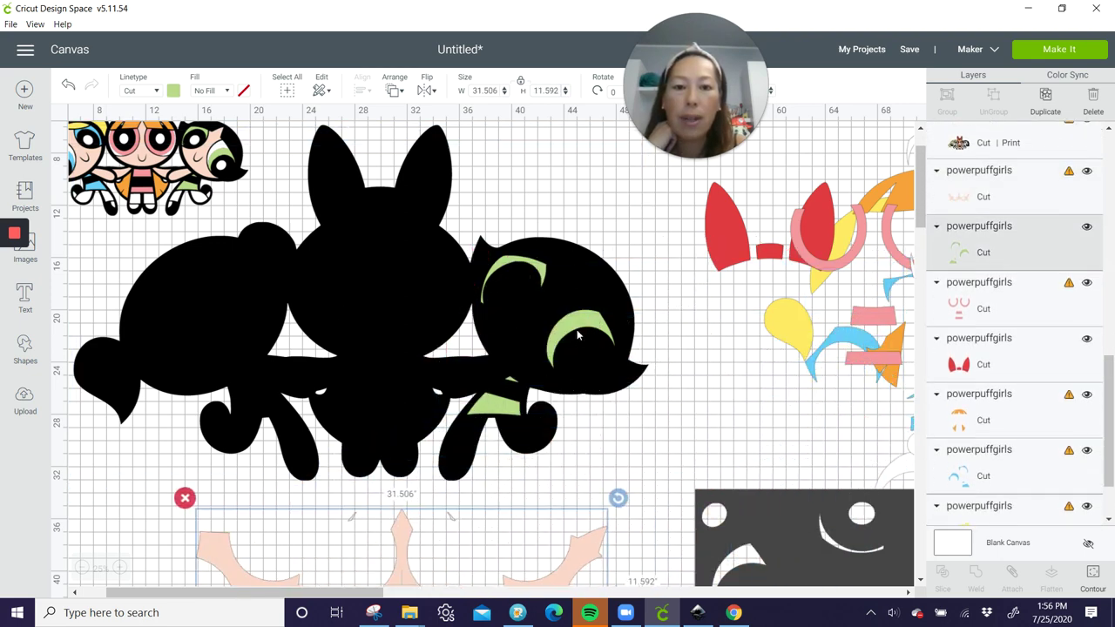
drag(633, 317, 954, 275)
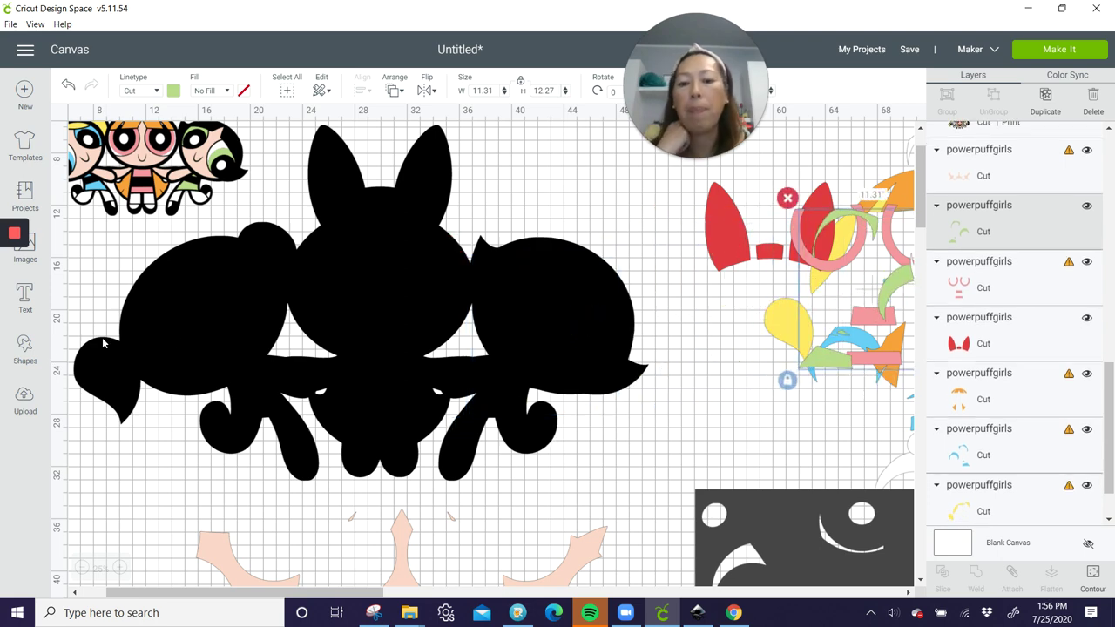
Make four duplicates of the skin-colored layer below the black silhouette.
scroll(456, 434, down, 5)
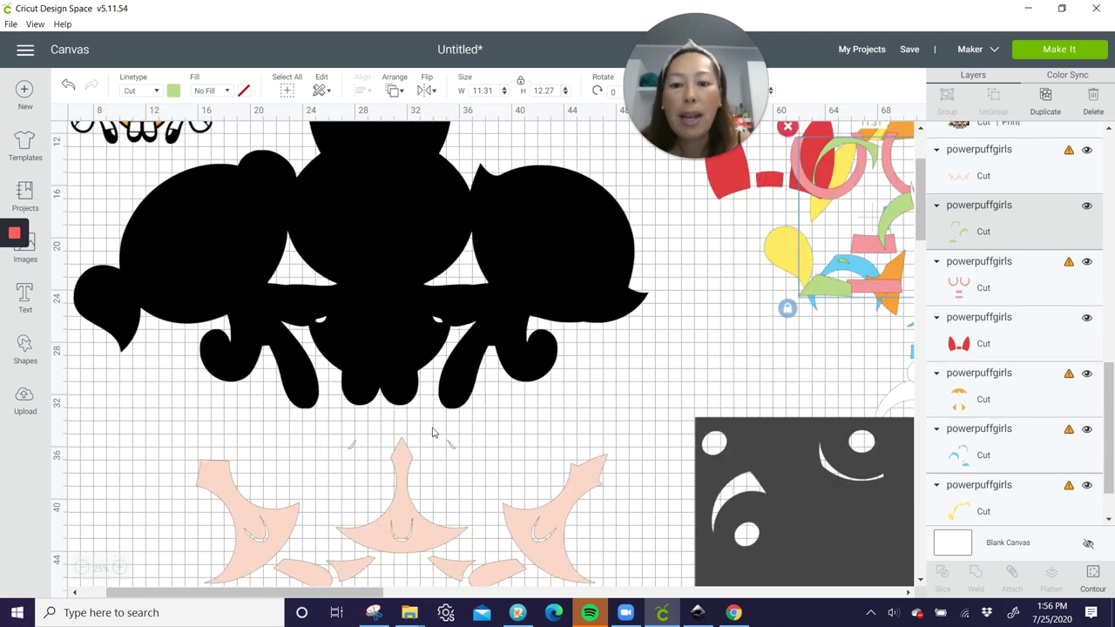
scroll(440, 419, up, 2)
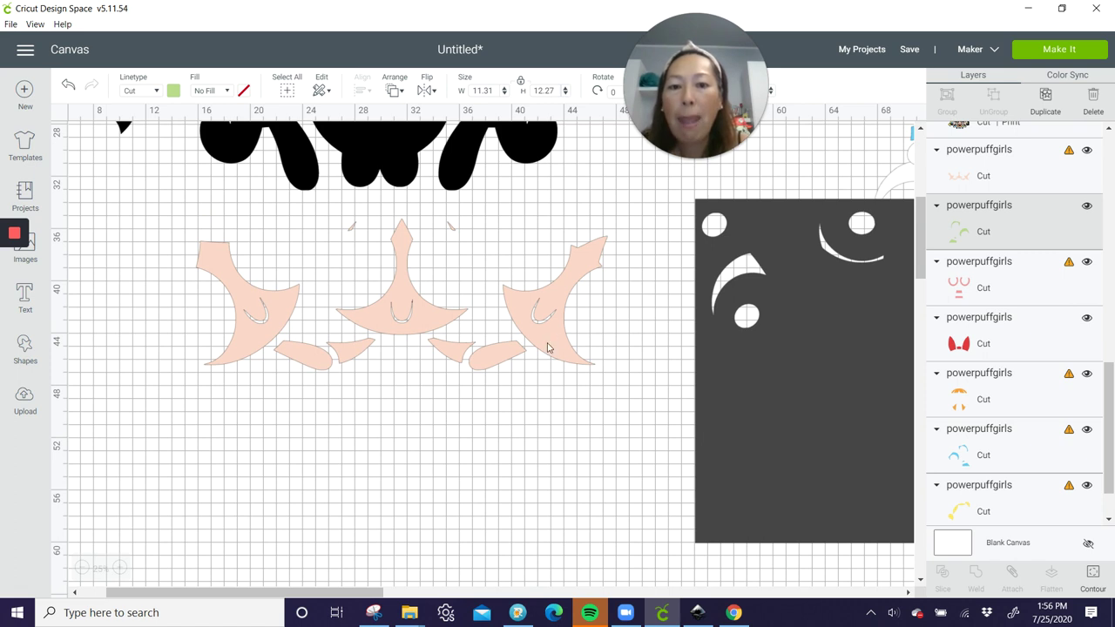
click(413, 314)
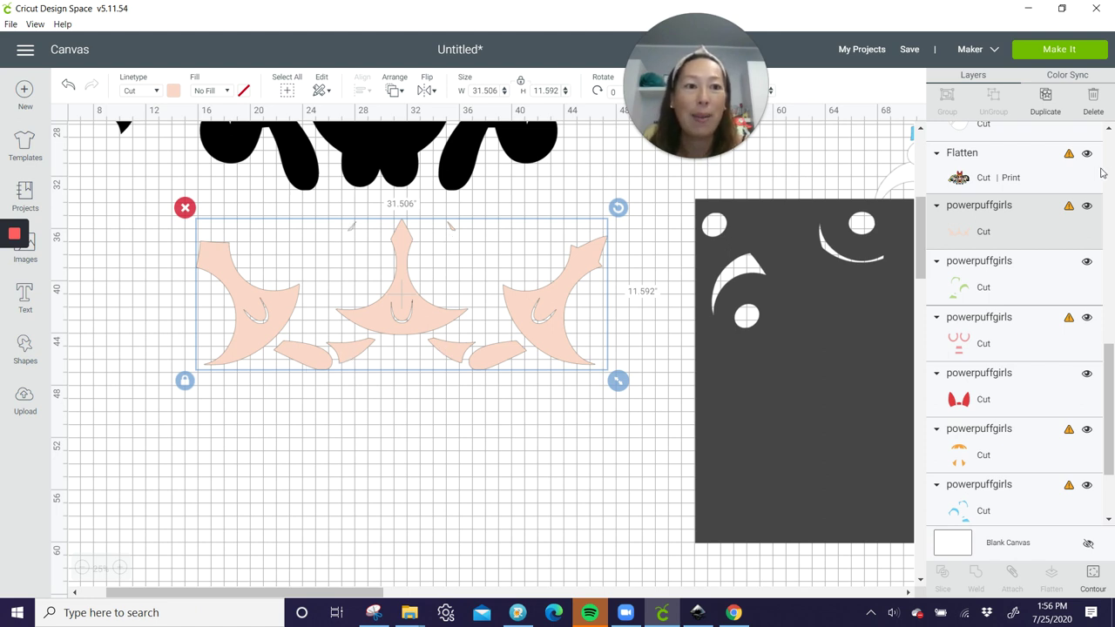
click(1045, 96)
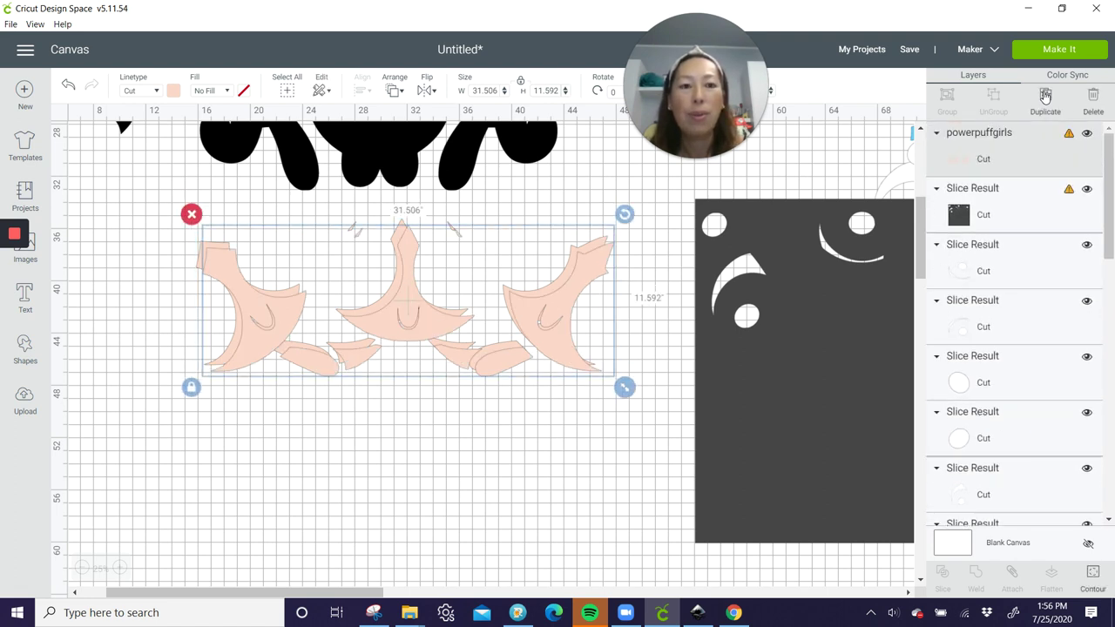
click(1045, 96)
click(1045, 96)
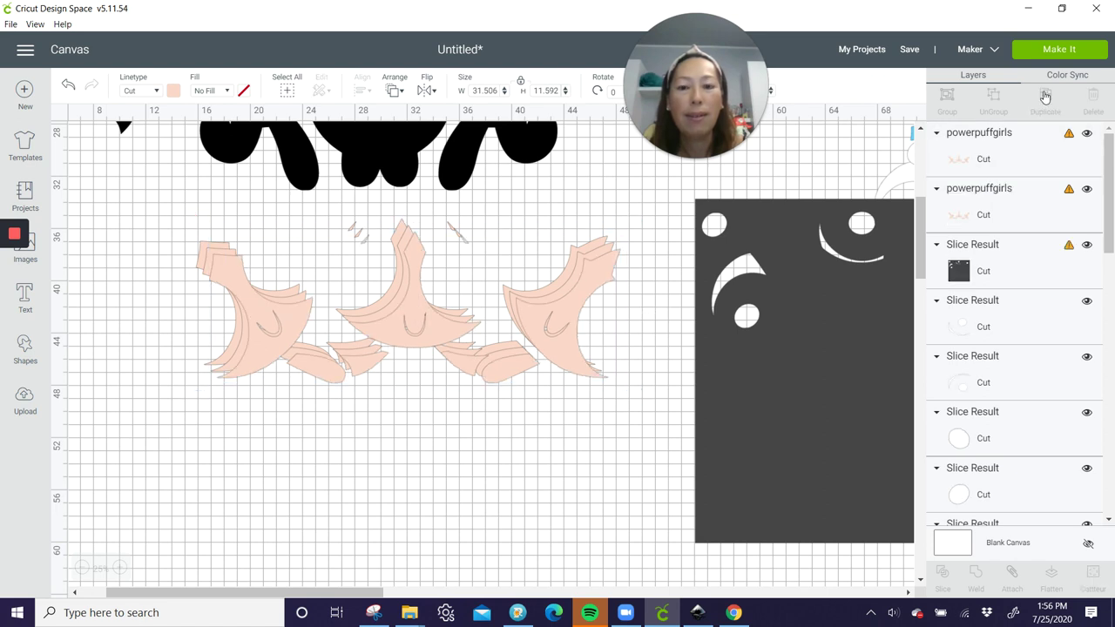
click(1045, 96)
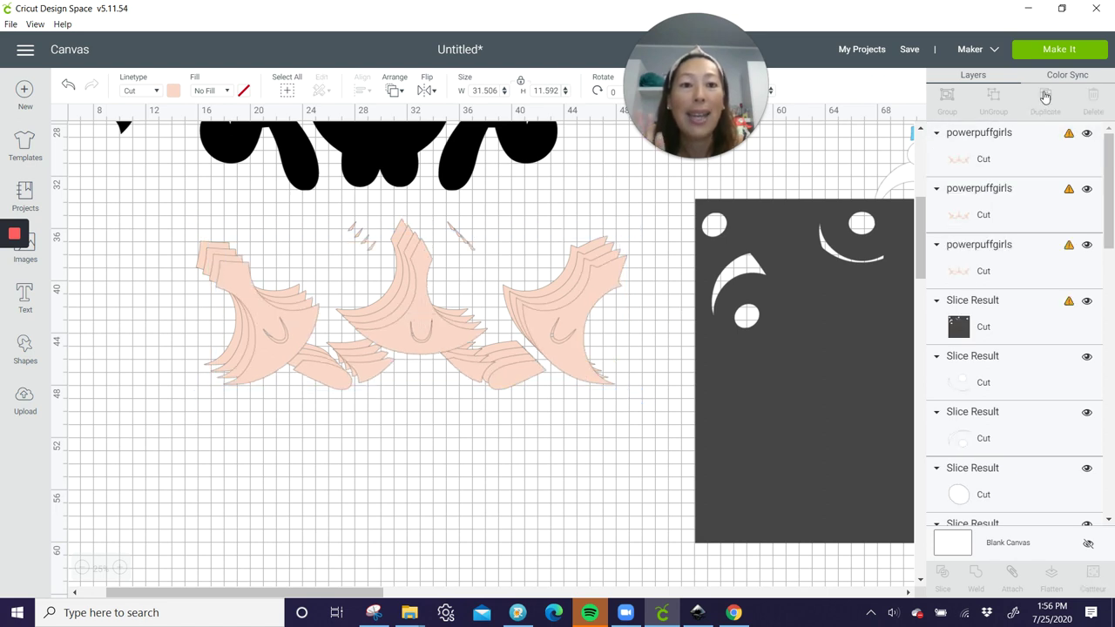
click(1044, 96)
Move the topmost skin-colored copy to the empty canvas below the stack and hide all its contours except the center face piece.
drag(586, 311, 533, 504)
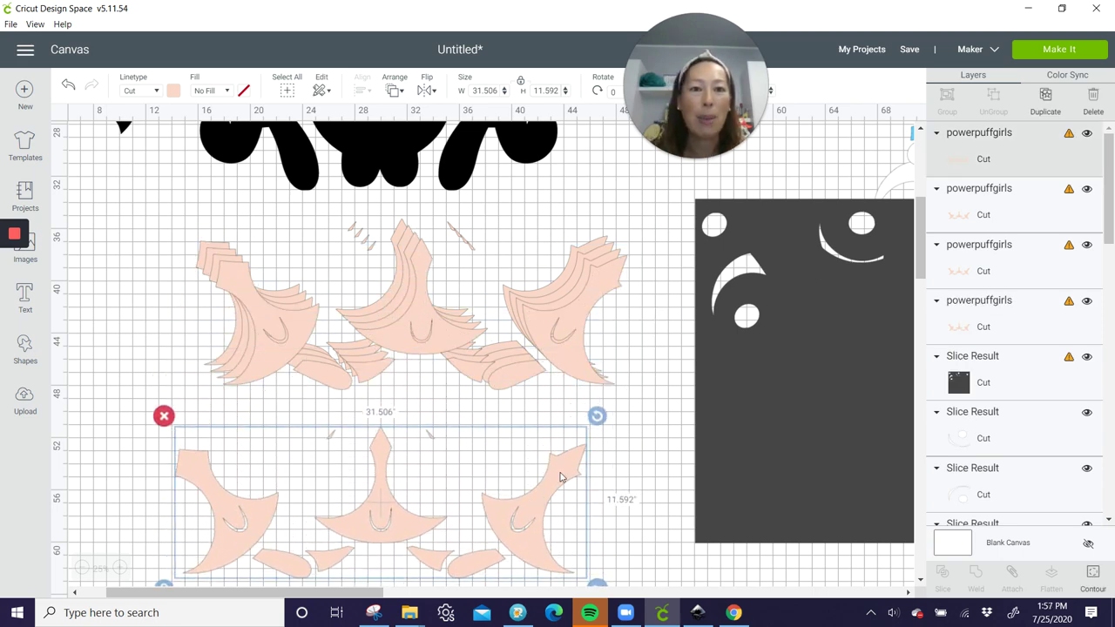
scroll(544, 339, down, 5)
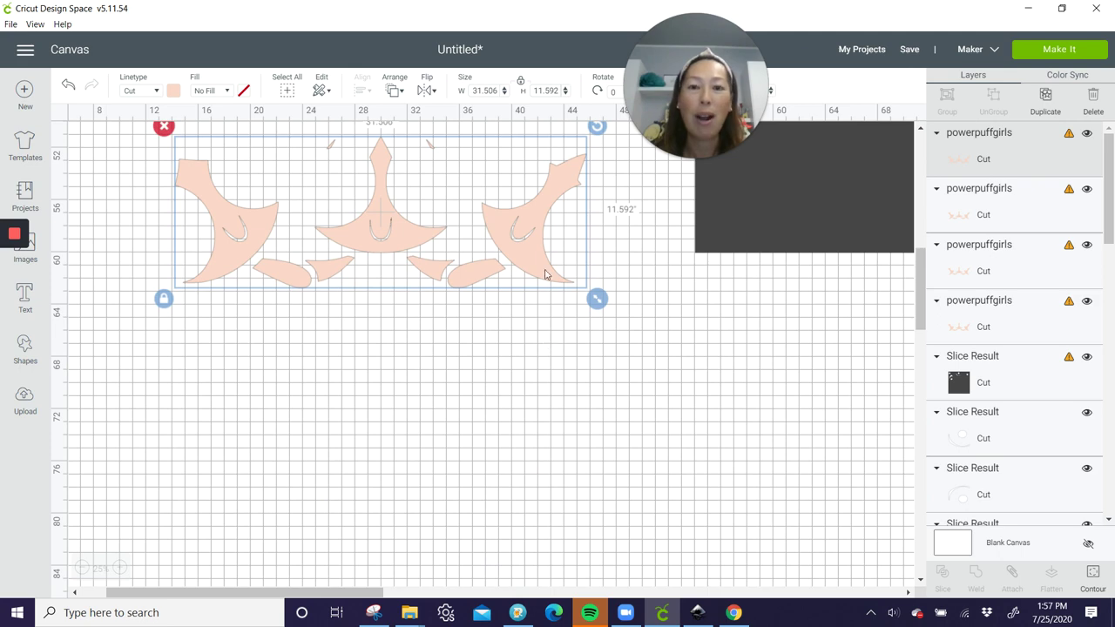
scroll(546, 275, up, 1)
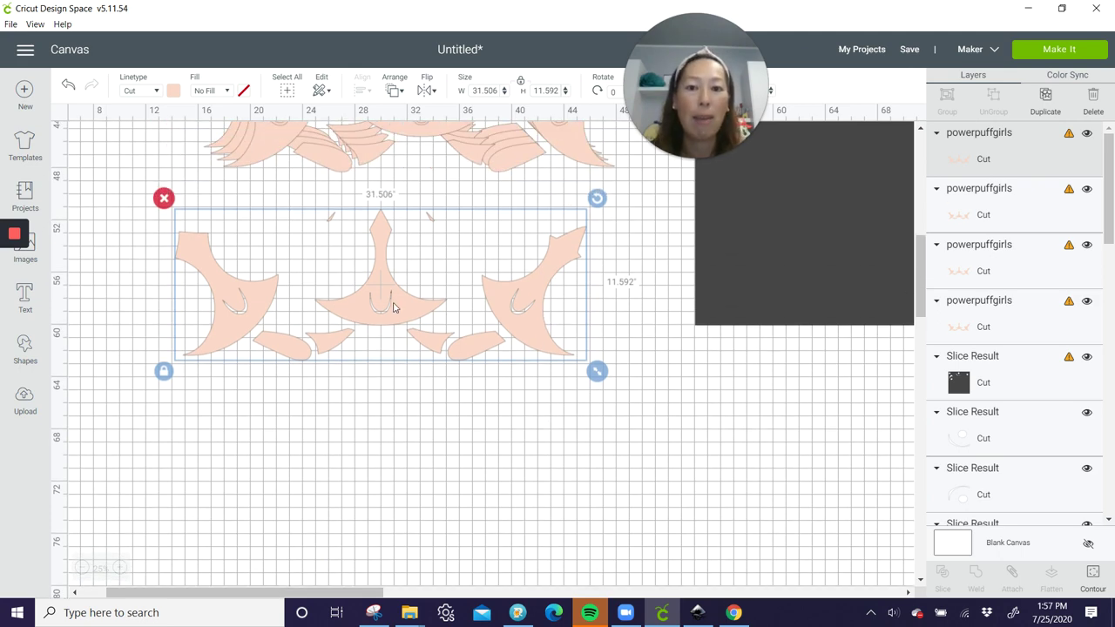
click(1092, 582)
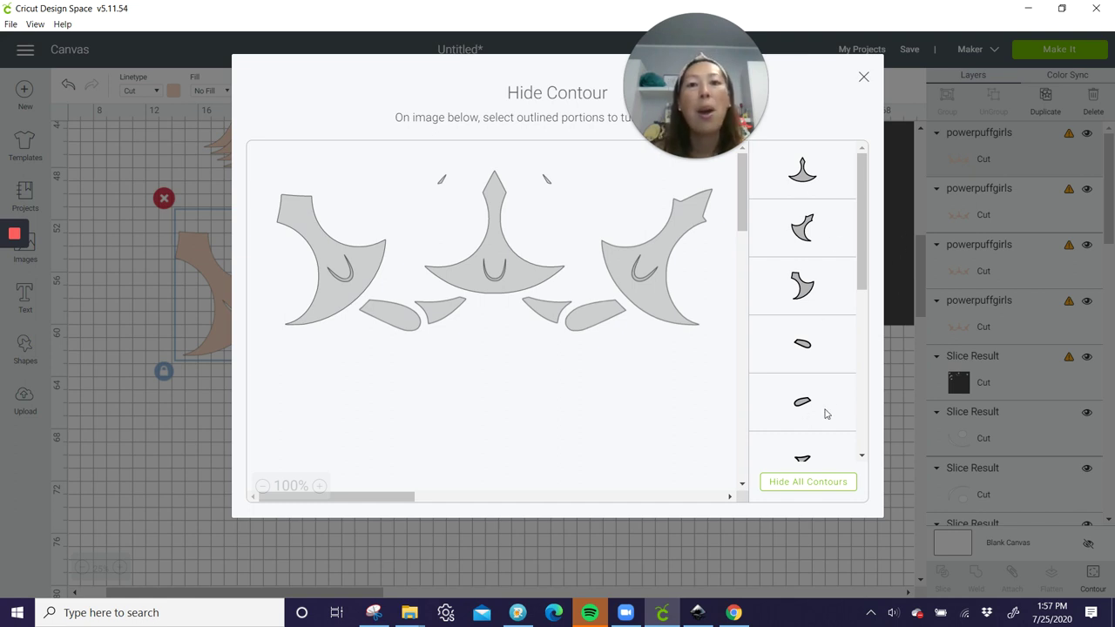
click(807, 491)
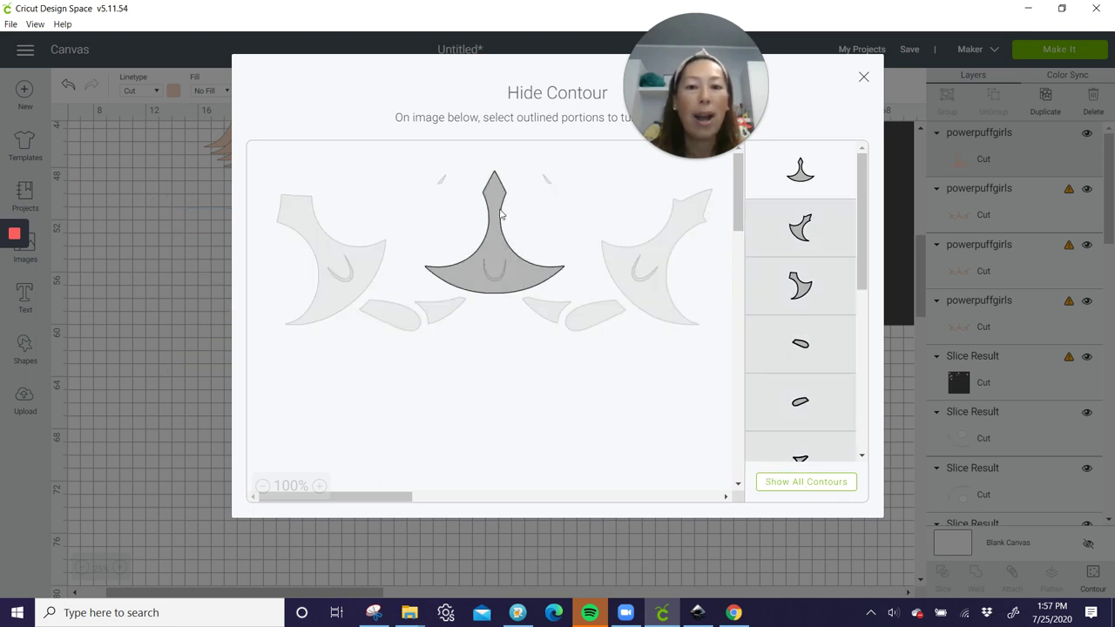
click(499, 246)
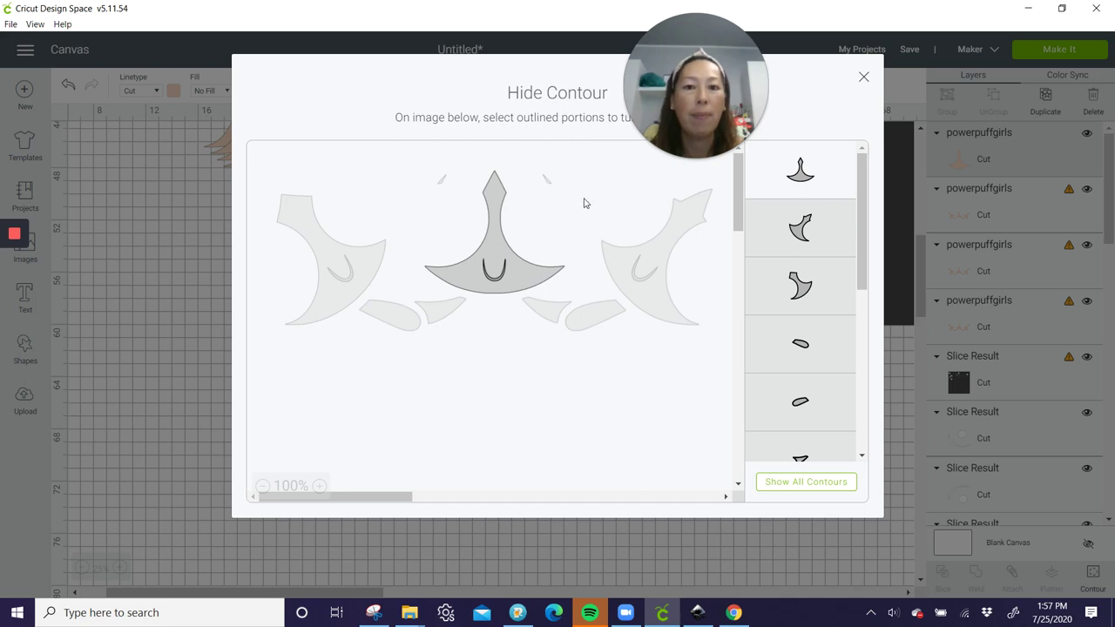
click(863, 81)
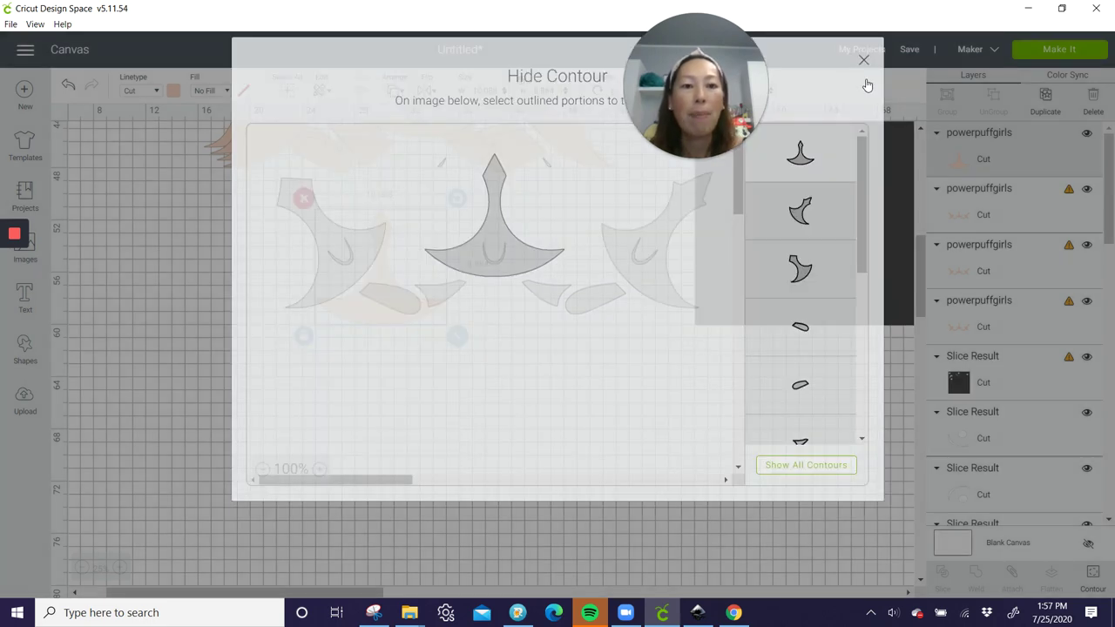
drag(392, 303, 514, 452)
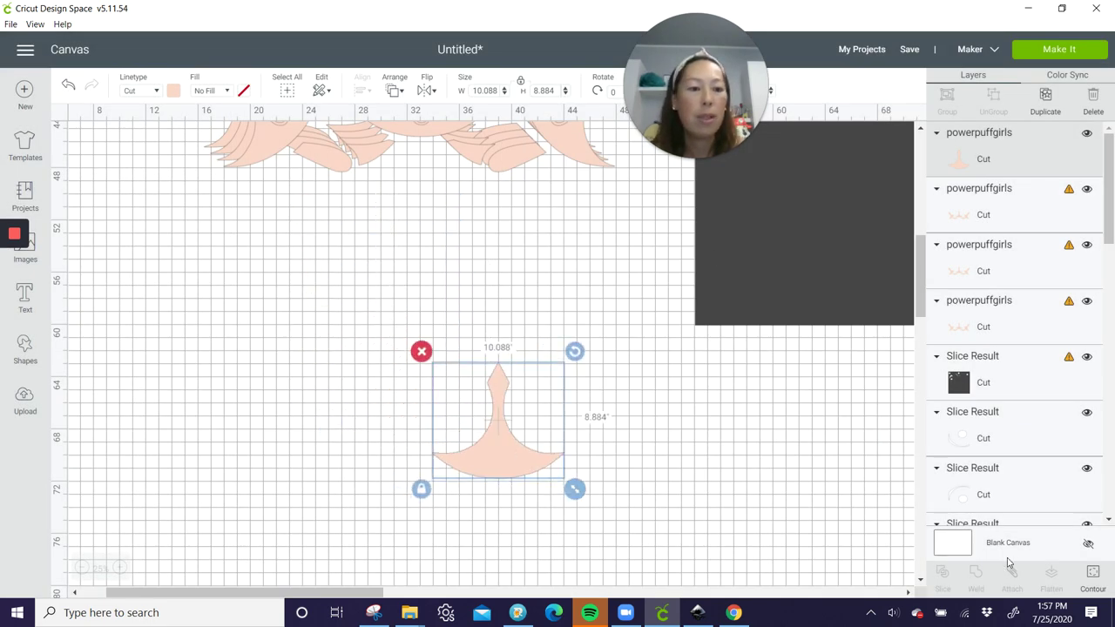
Restore the U-shaped smile contour in the center face piece and move the piece toward the left of the empty canvas.
click(1089, 574)
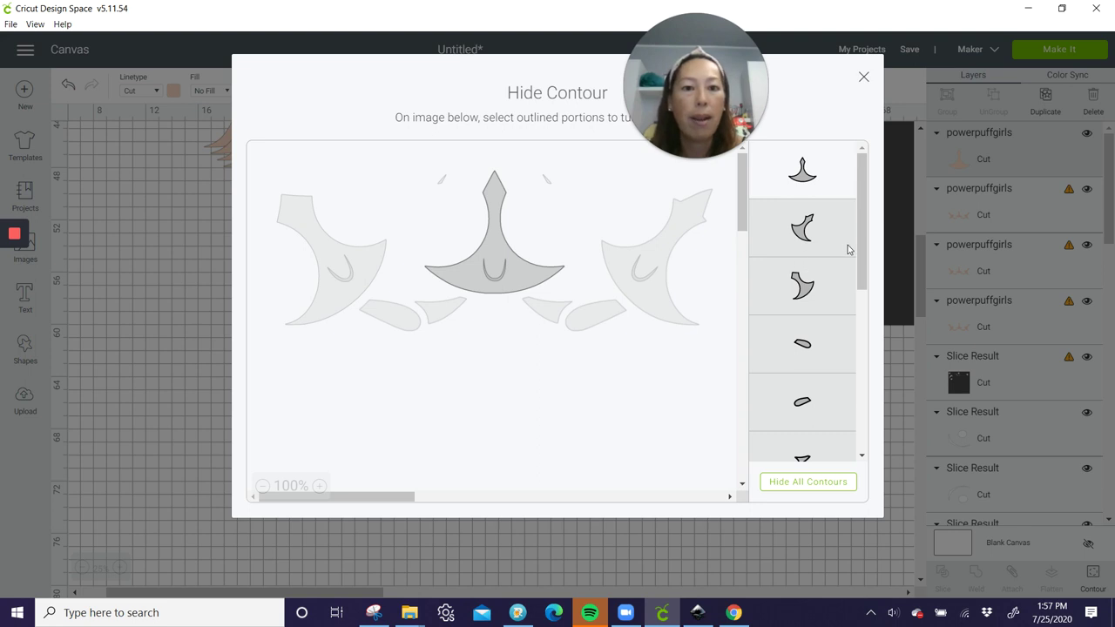
scroll(845, 248, down, 3)
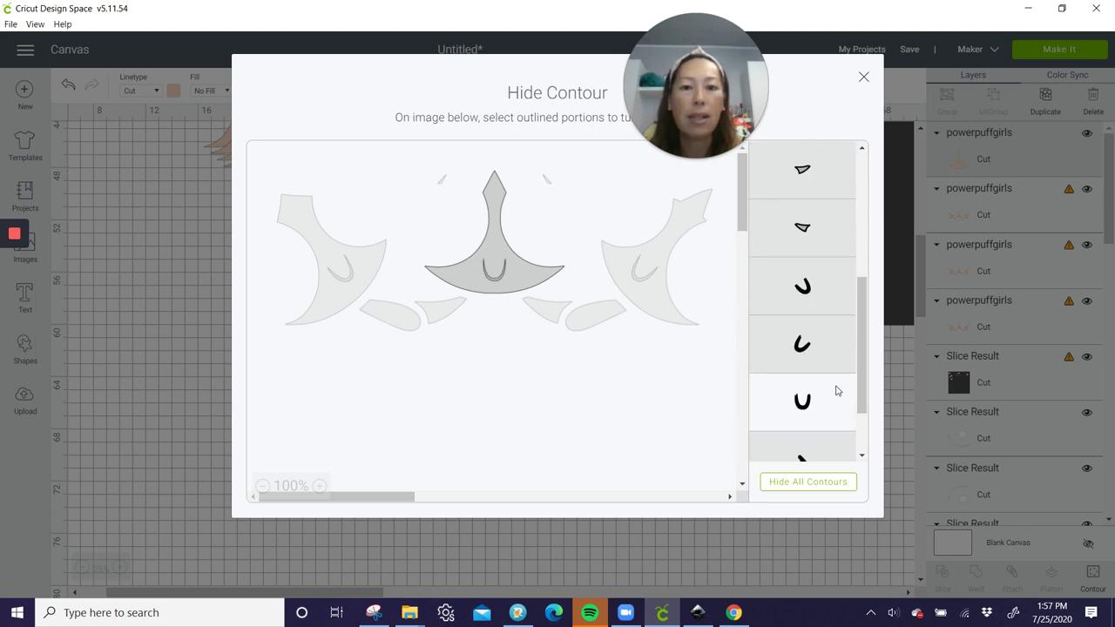
scroll(835, 391, down, 2)
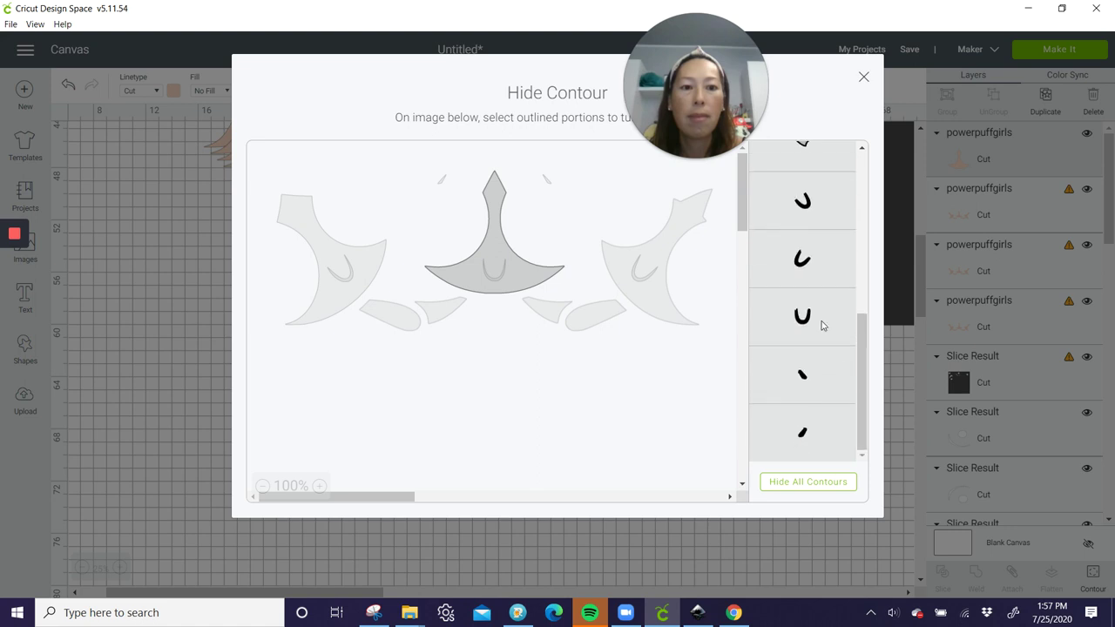
click(821, 325)
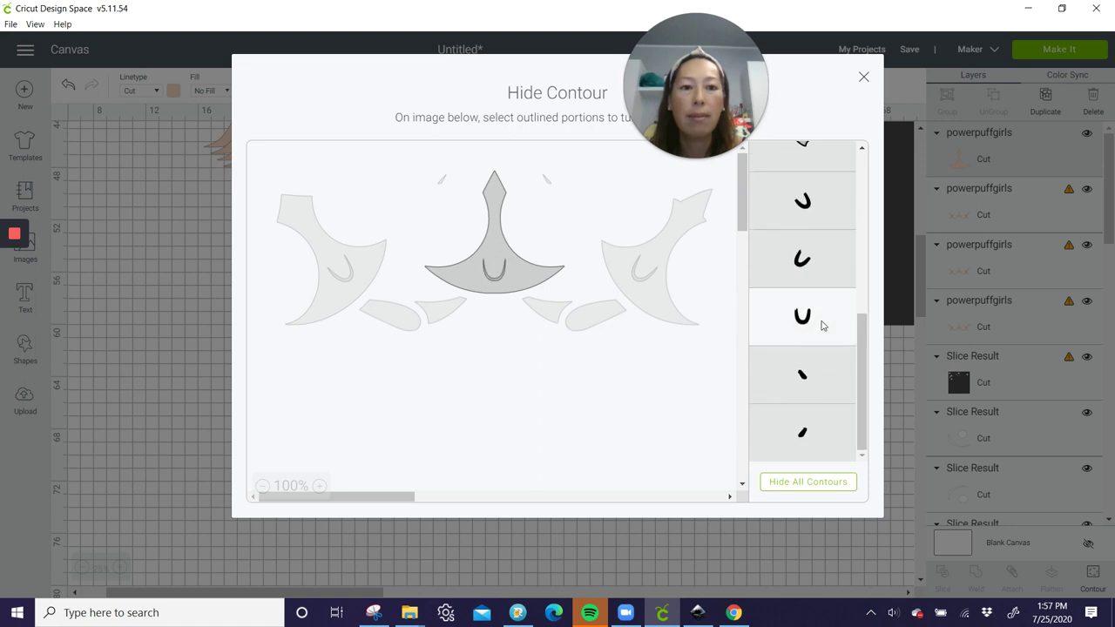
click(863, 77)
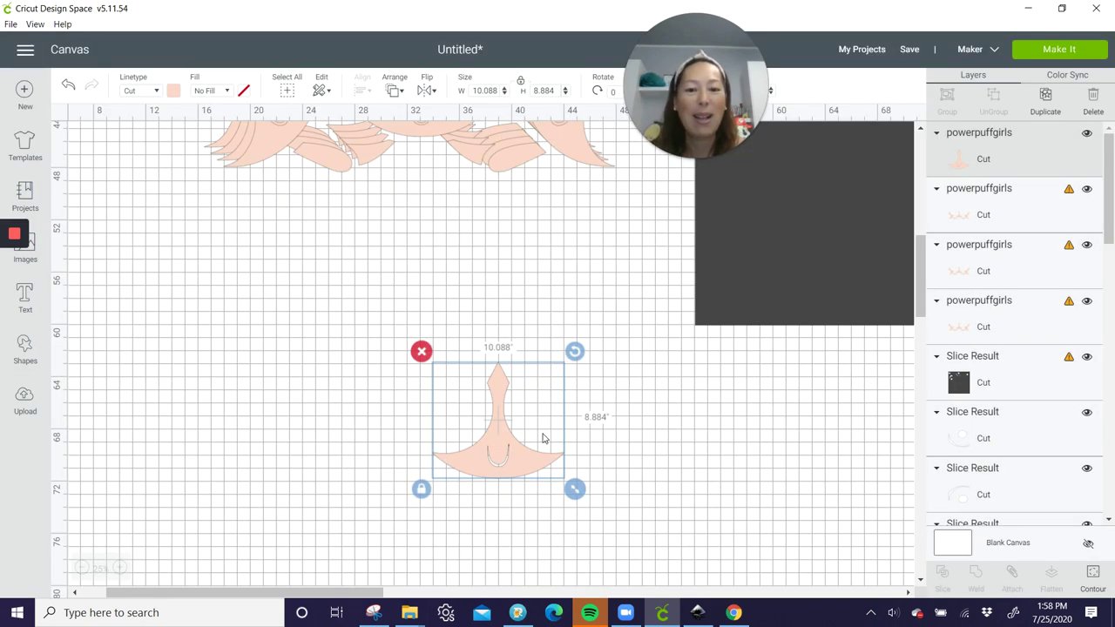
drag(502, 459, 276, 413)
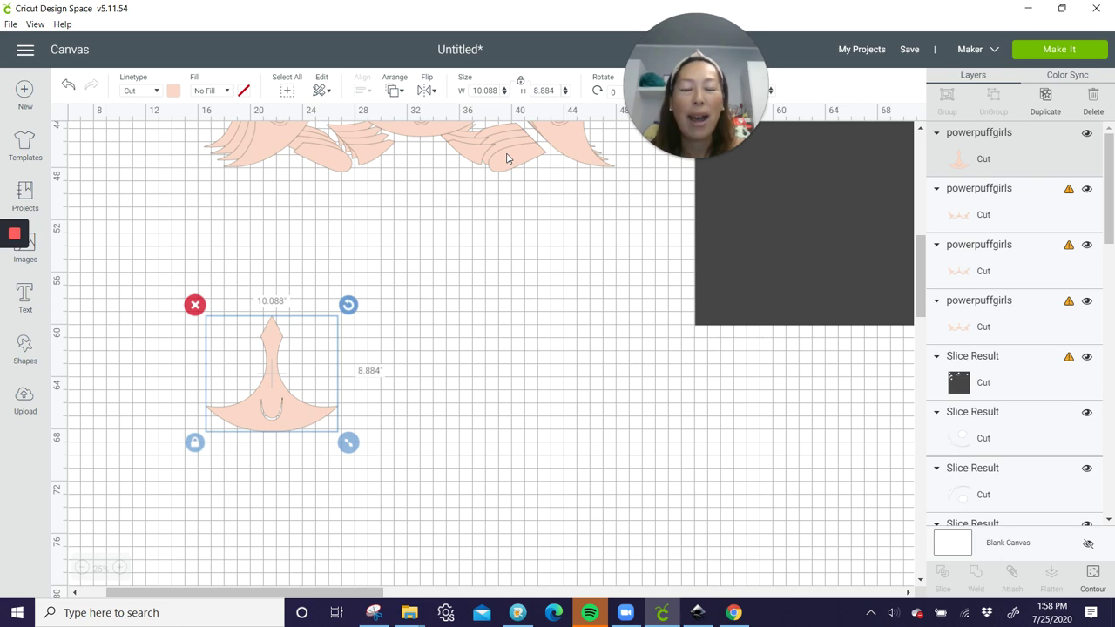
Pull another skin-colored copy off the stack and hide all its contours except the left face piece.
drag(508, 157, 533, 318)
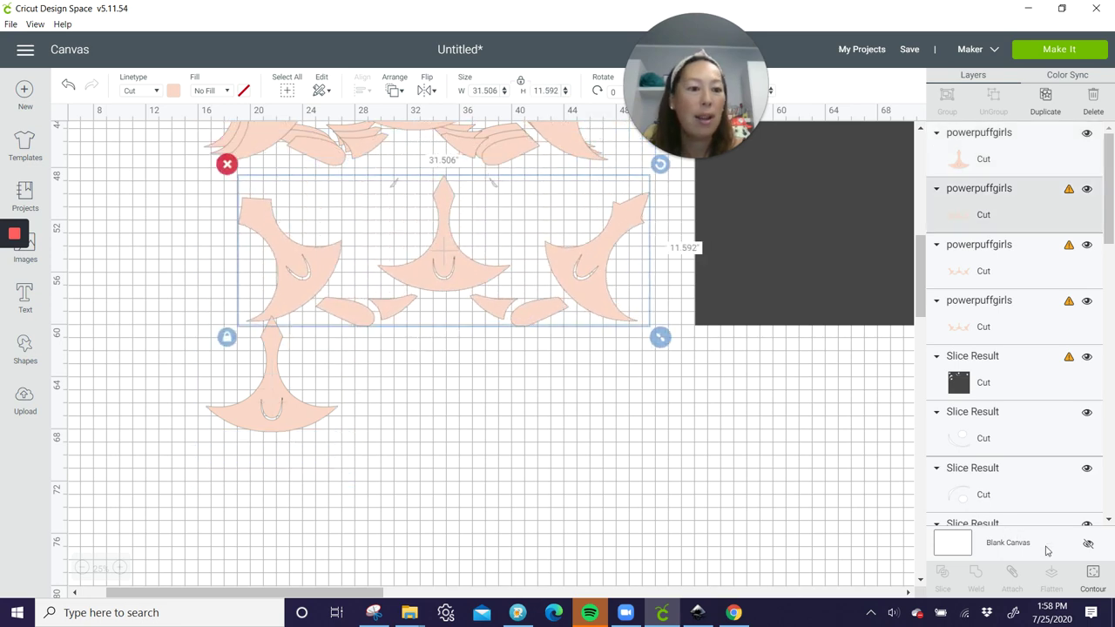
click(1092, 571)
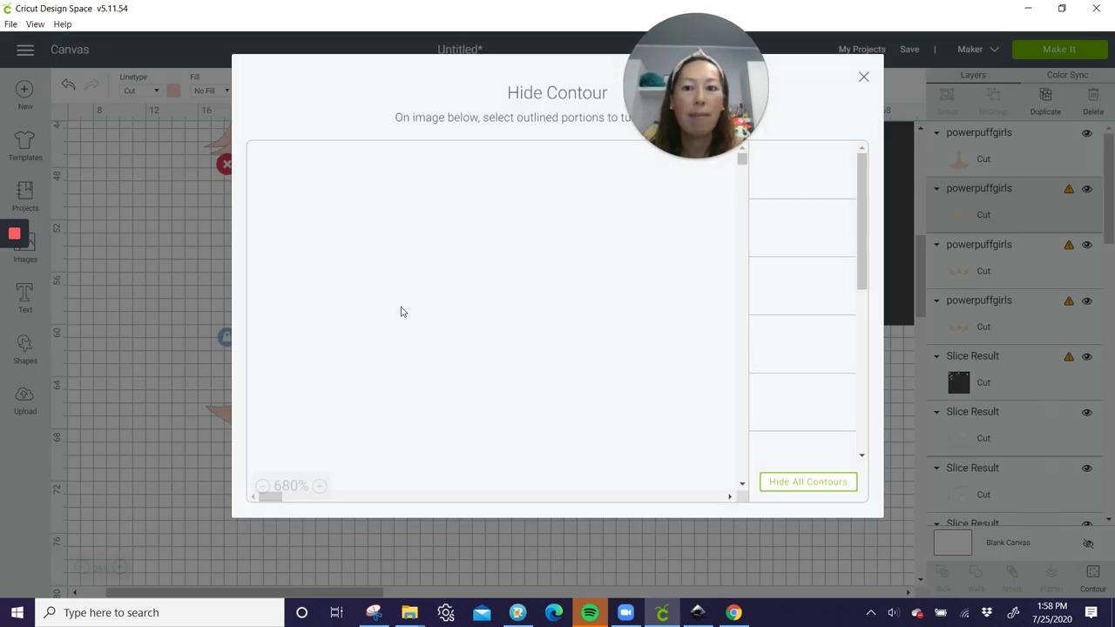
click(785, 490)
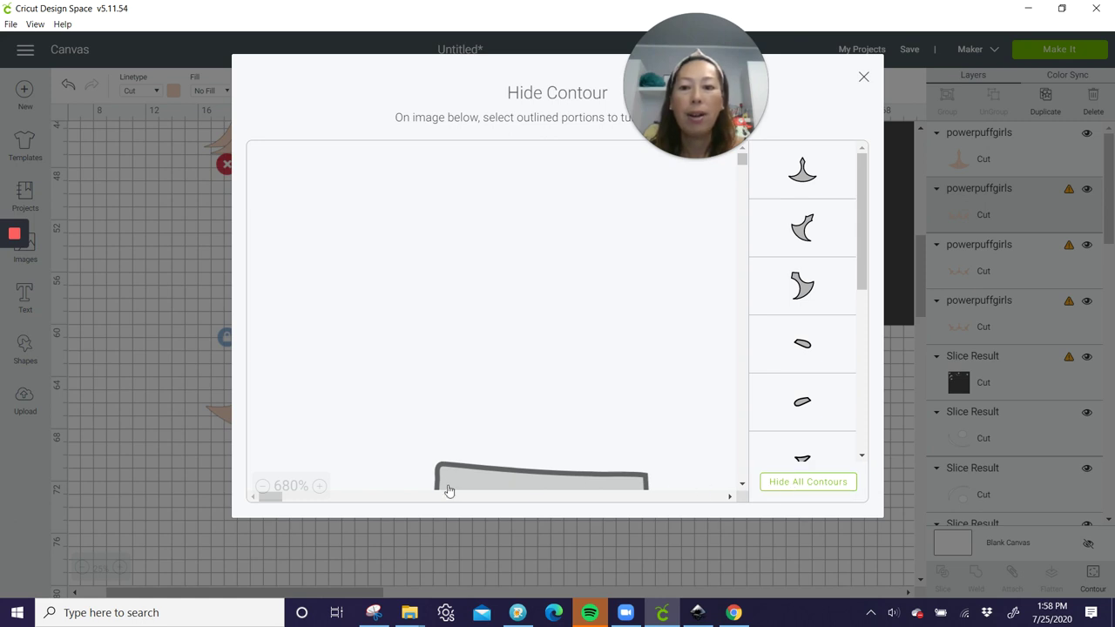
click(294, 488)
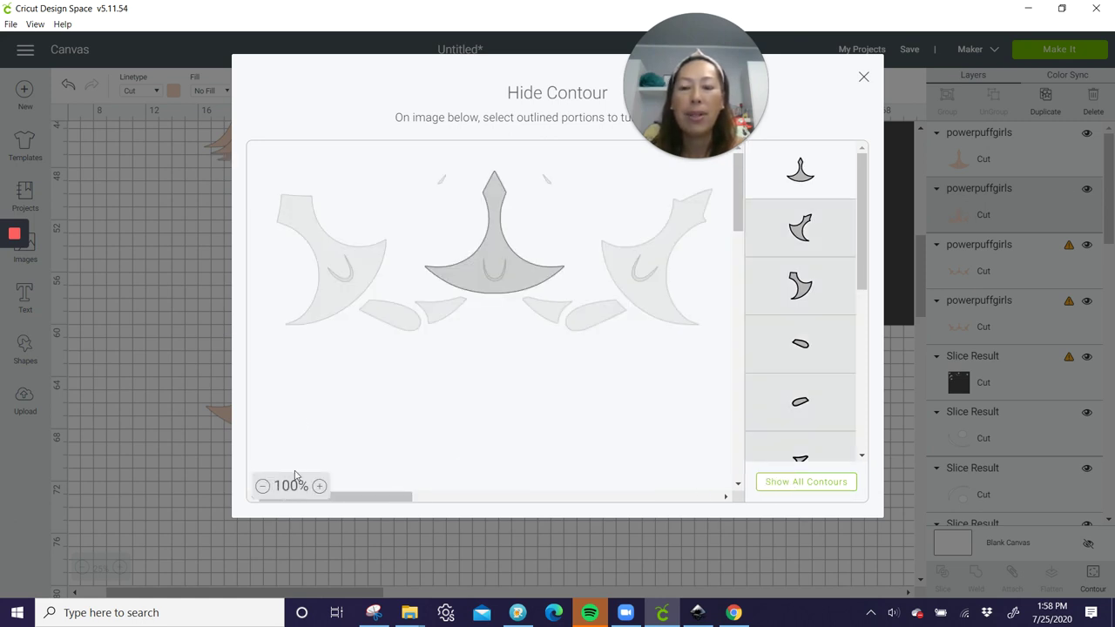
click(295, 226)
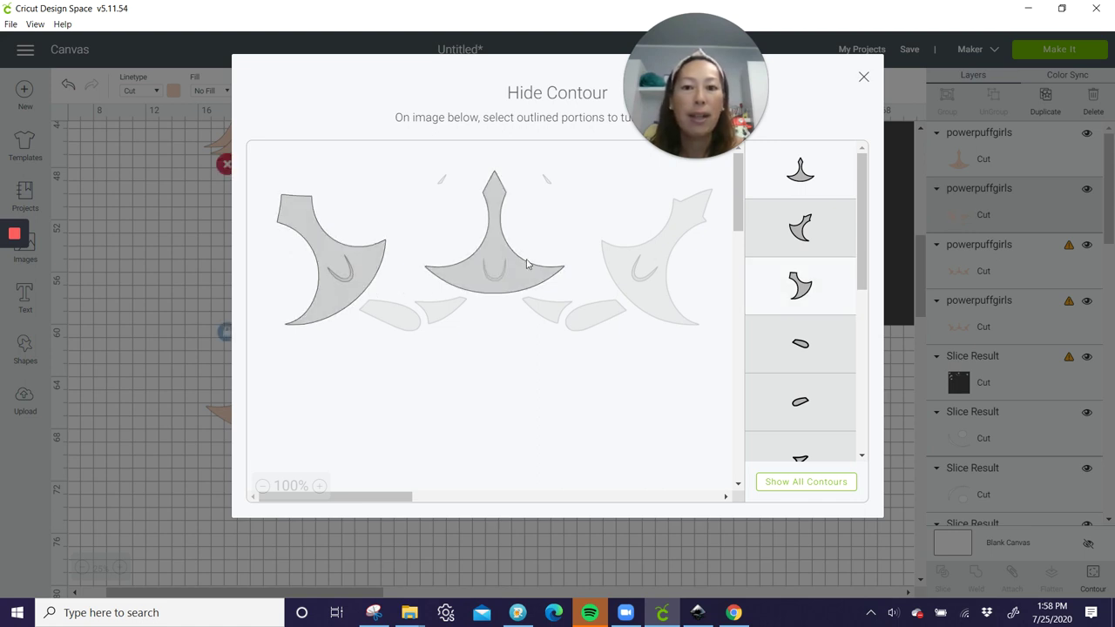
click(489, 197)
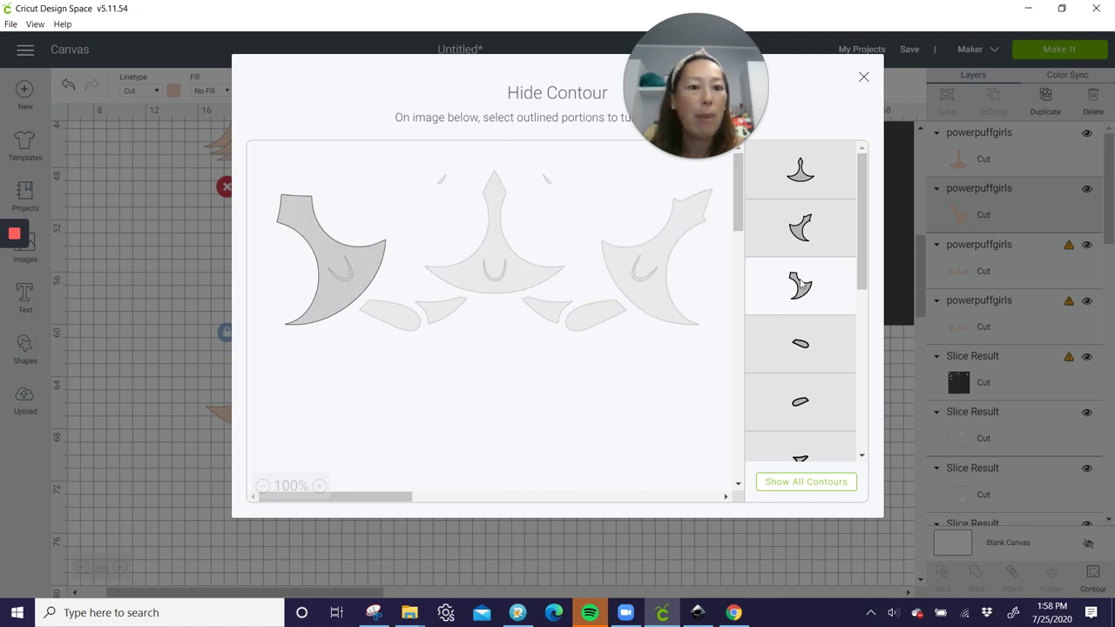
Restore the smile contour in the left face piece and place the piece beside the separated center face piece.
scroll(800, 286, down, 4)
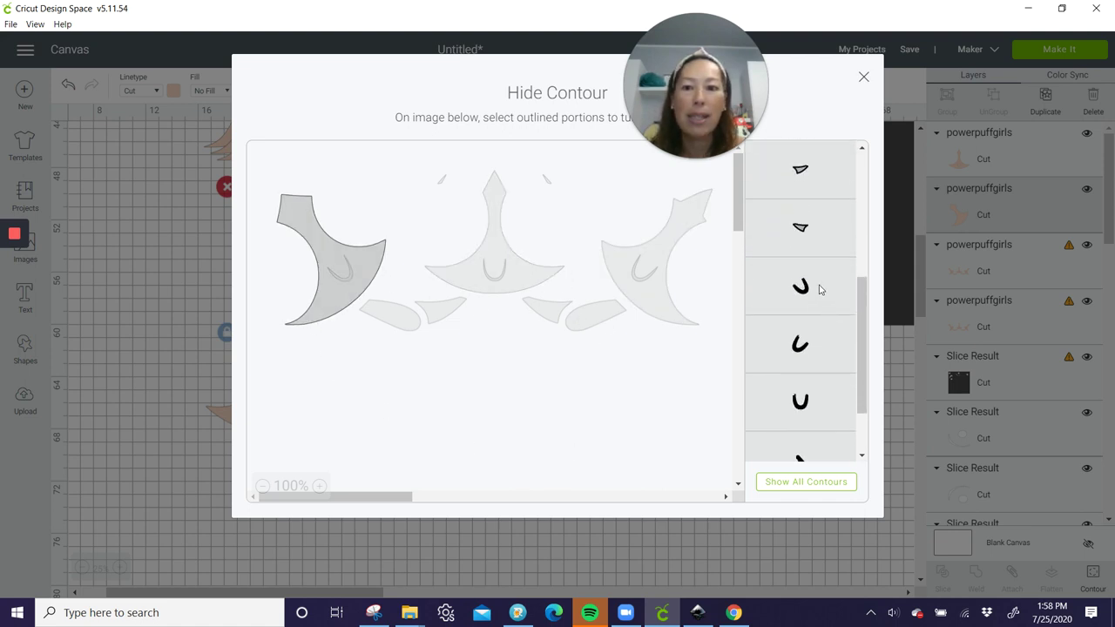
click(819, 289)
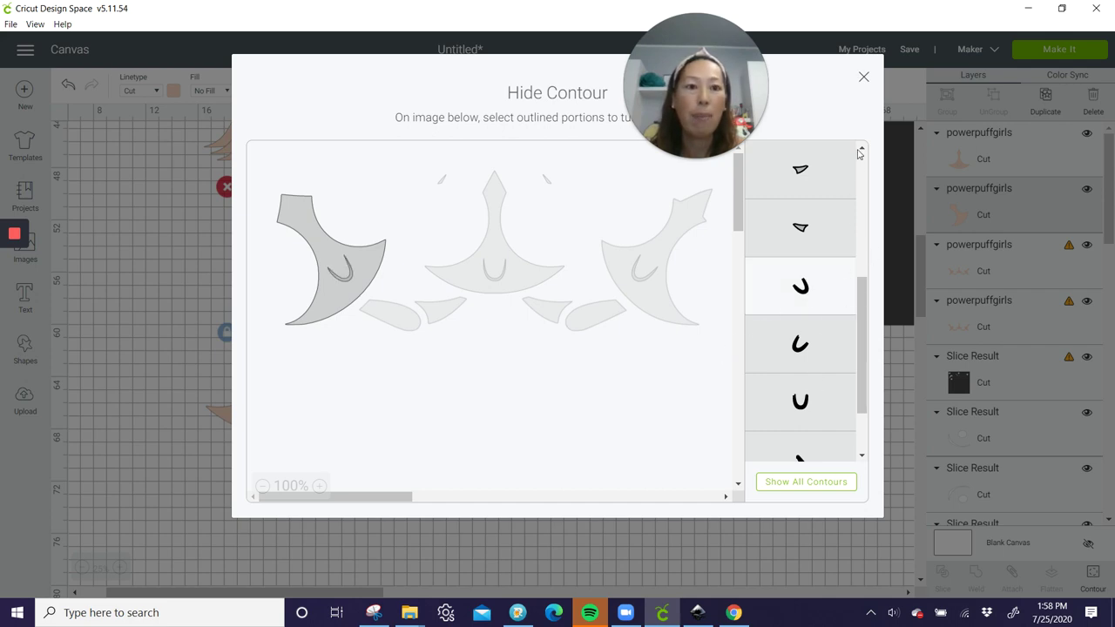
click(863, 79)
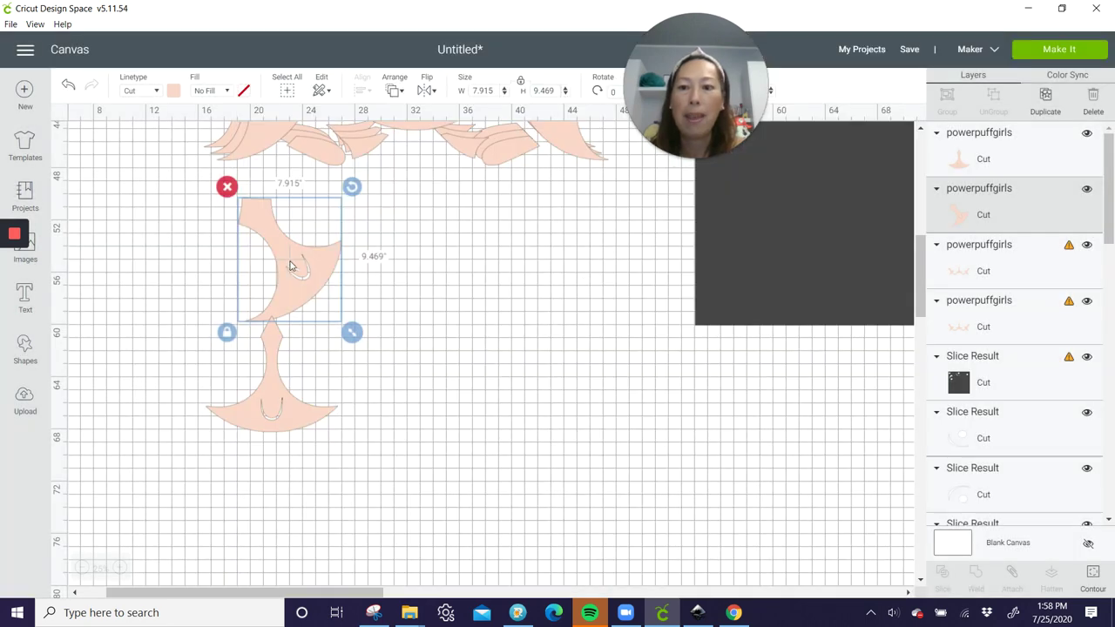
drag(291, 264, 182, 354)
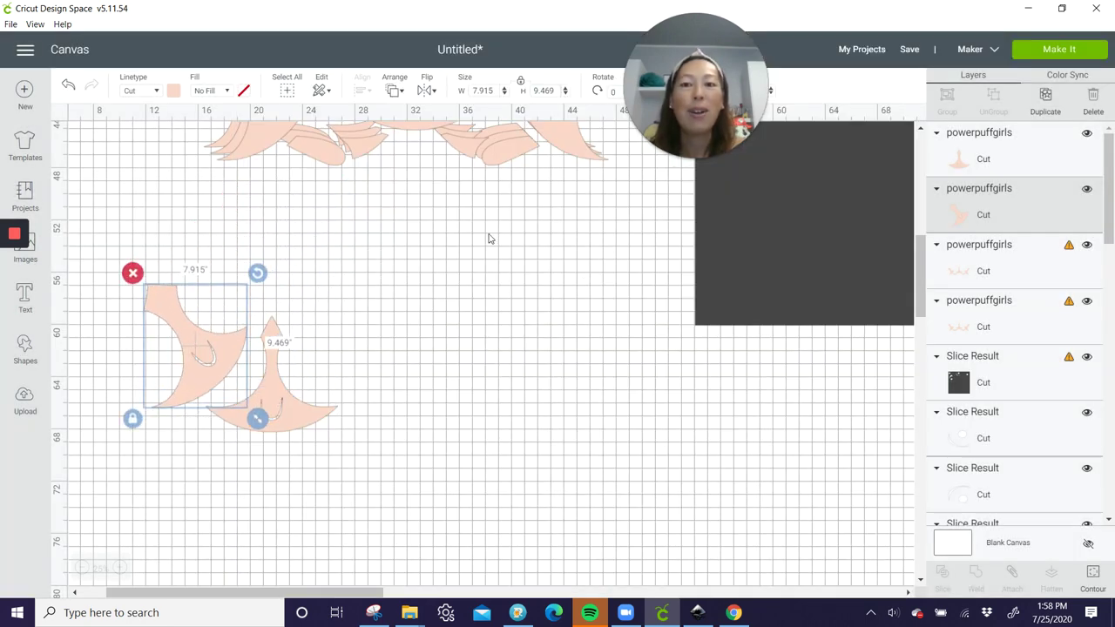
Select another skin-colored copy in the stack and hide all its contours except the right face piece.
scroll(511, 162, up, 5)
click(510, 162)
scroll(485, 465, down, 3)
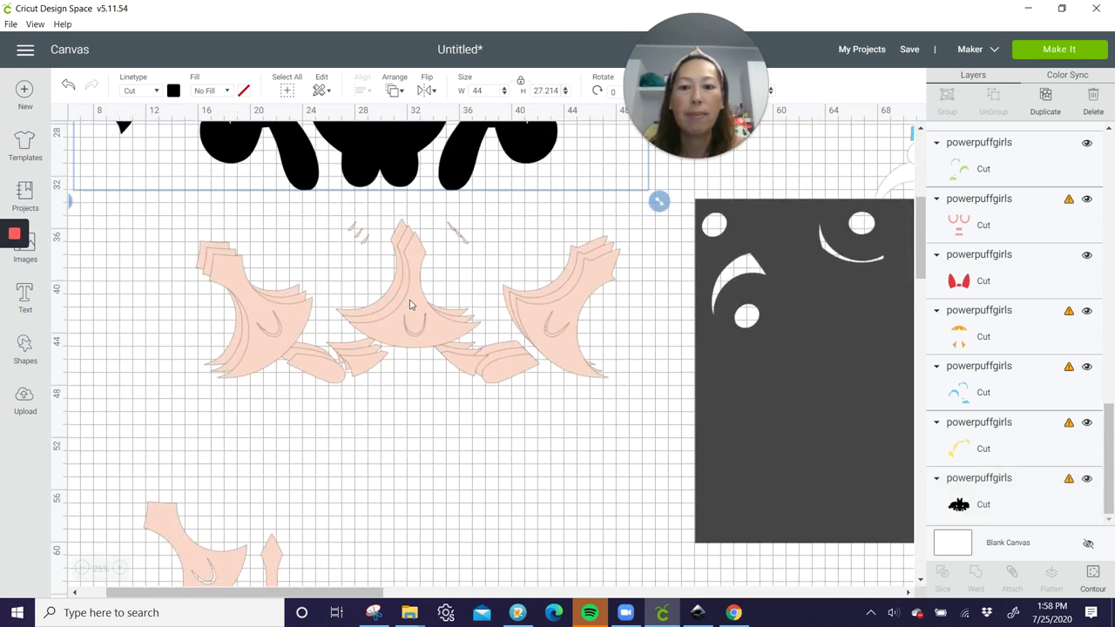
click(410, 304)
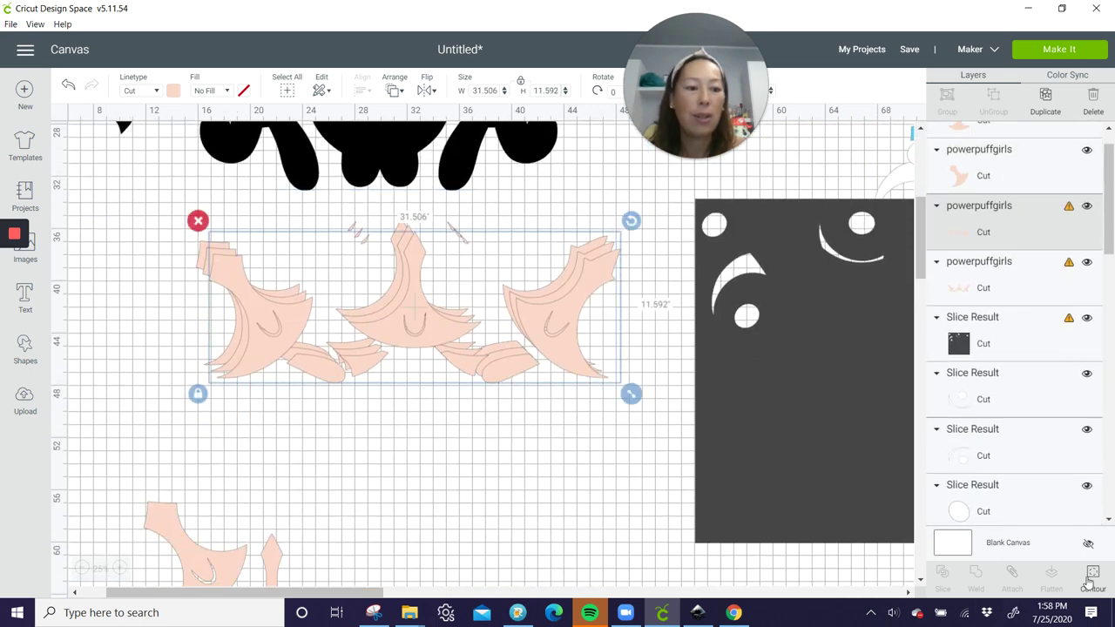
click(1091, 578)
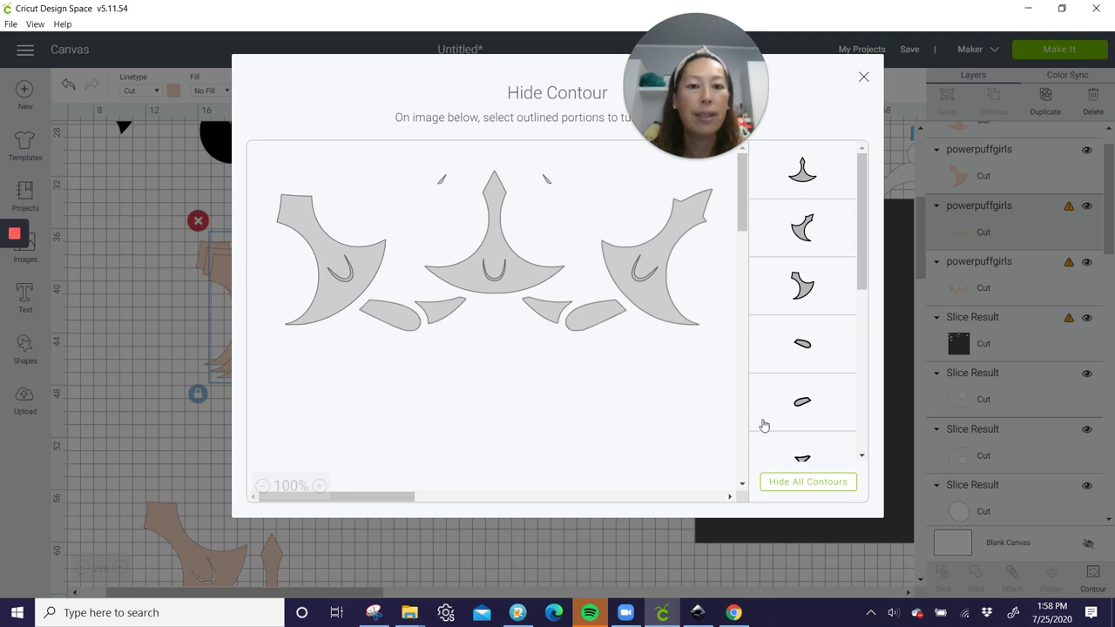
click(687, 242)
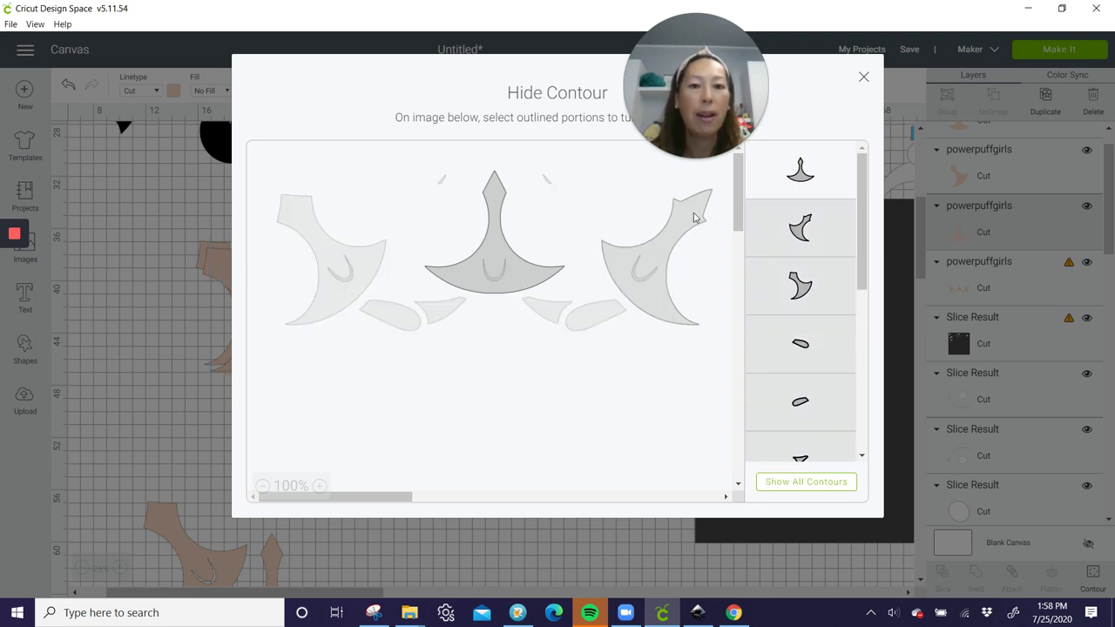
click(687, 318)
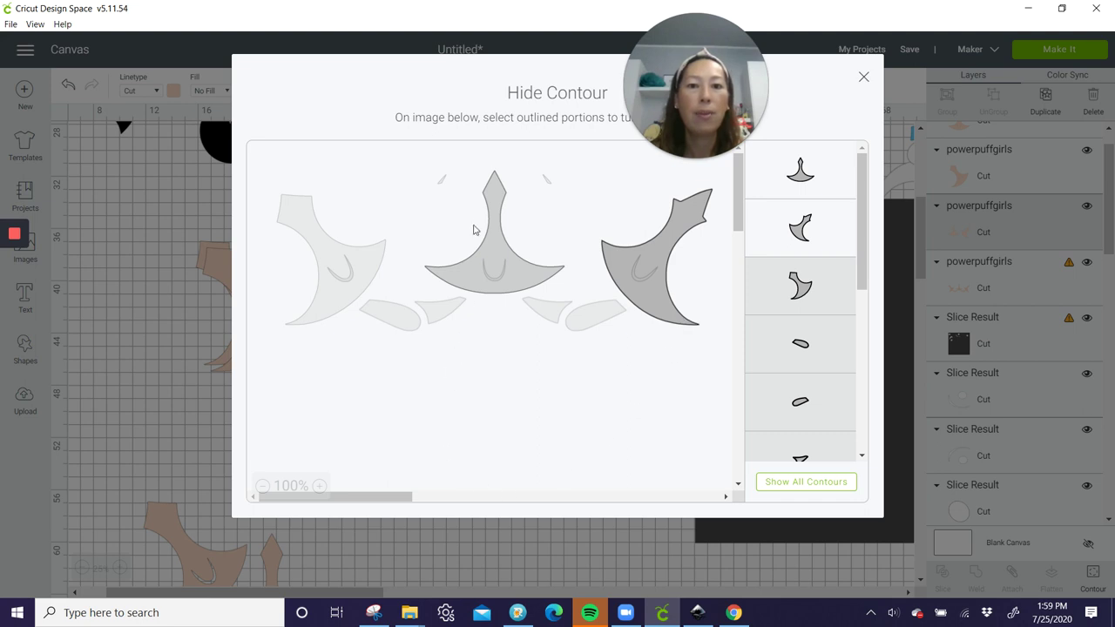
click(491, 204)
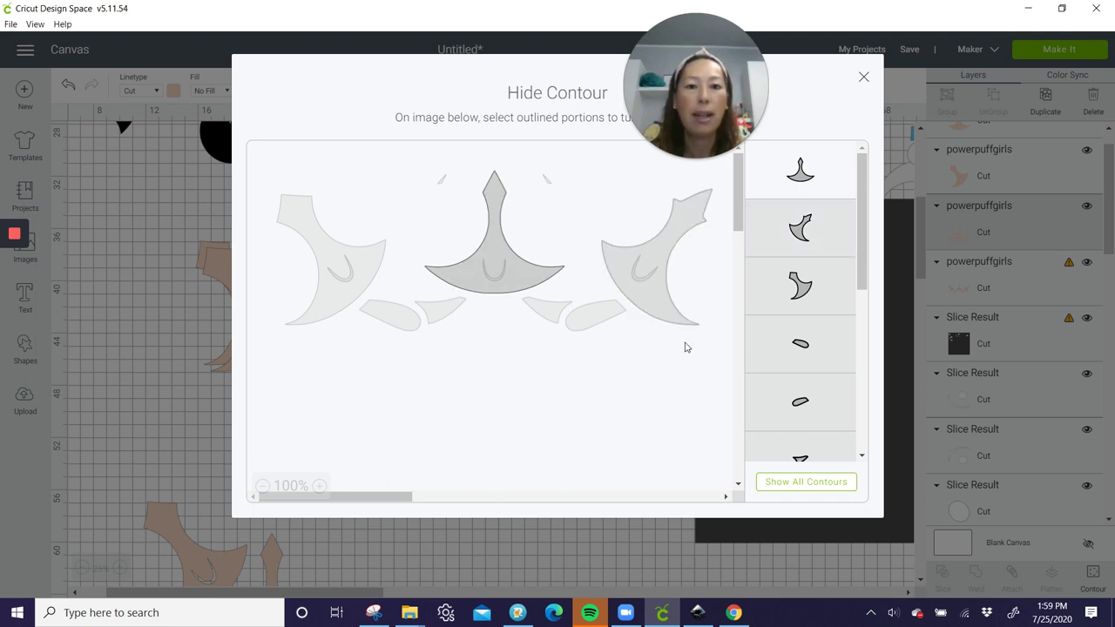
click(806, 228)
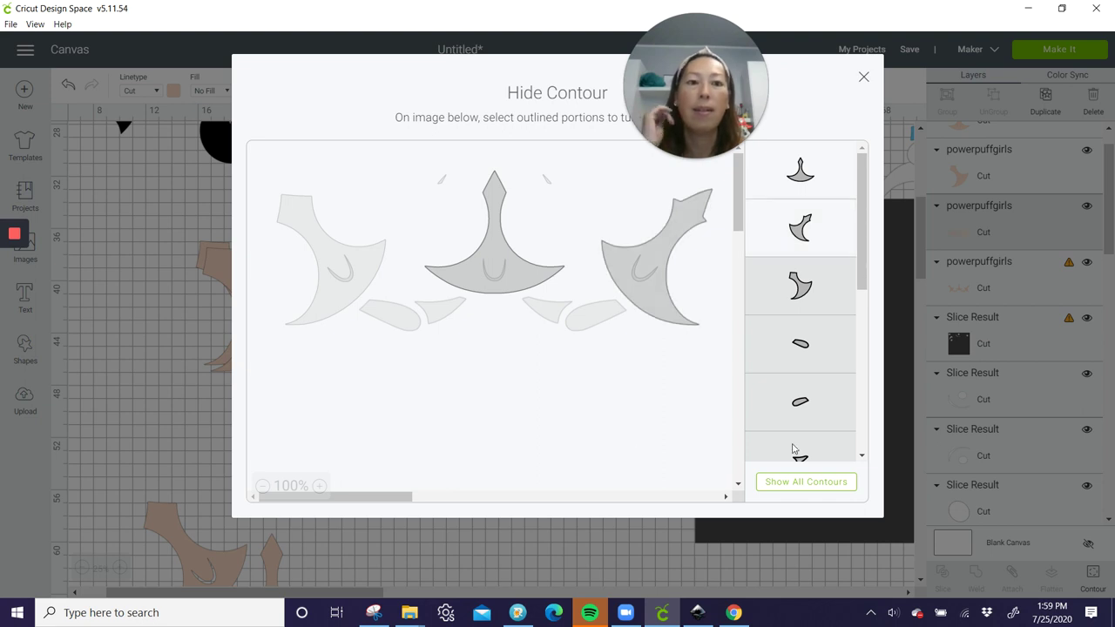
click(827, 173)
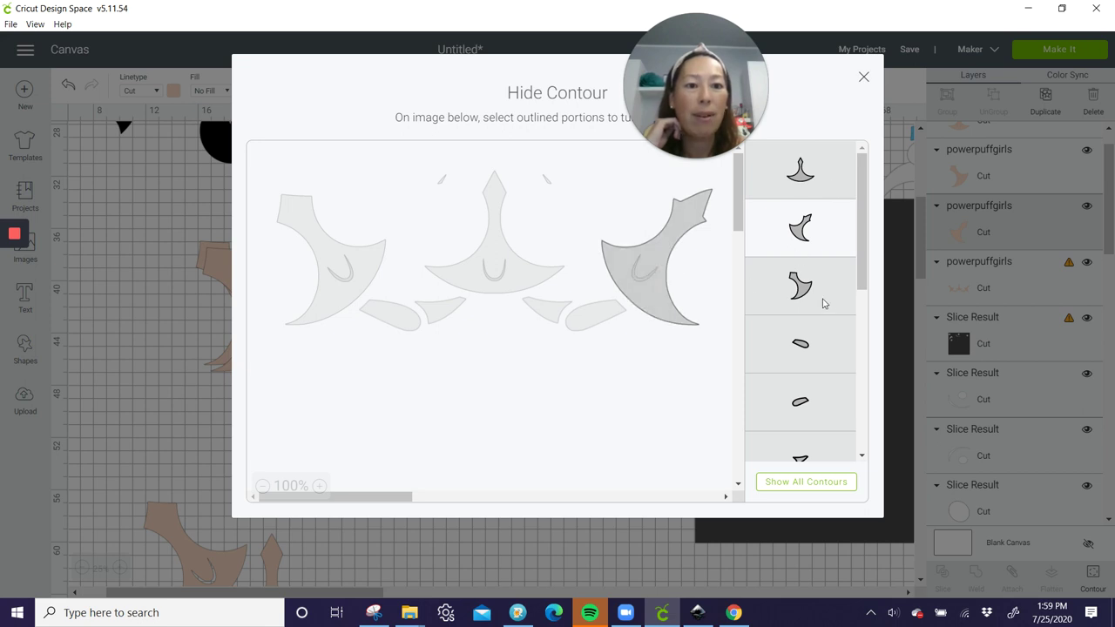
Restore the smile contour in the right face piece and move the piece to the empty canvas beside the other separated faces.
scroll(827, 303, down, 3)
scroll(828, 302, down, 2)
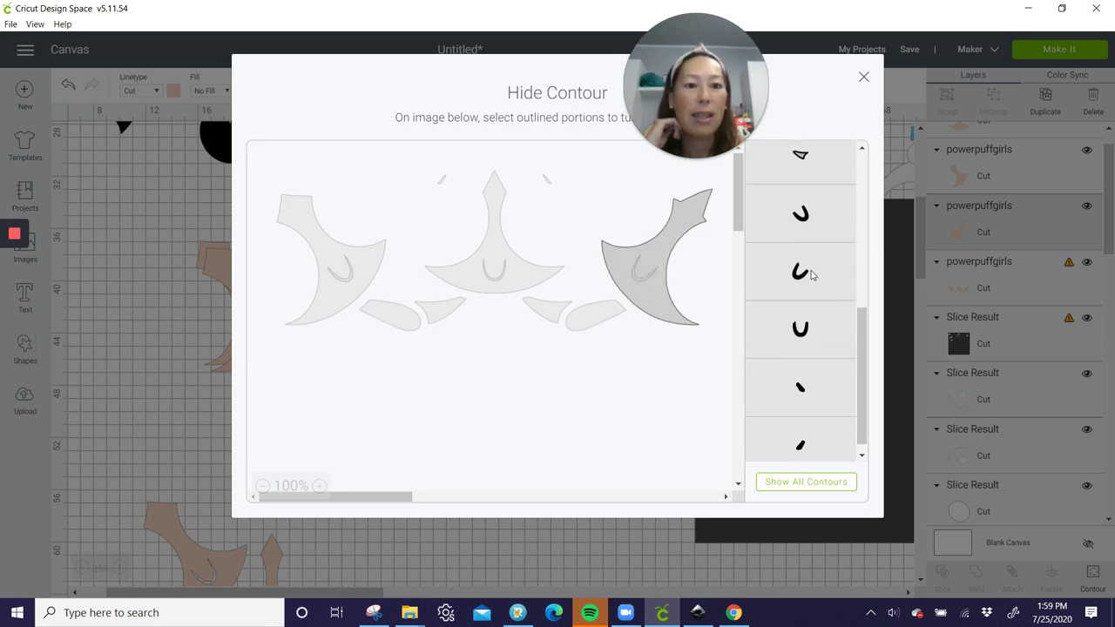
click(809, 275)
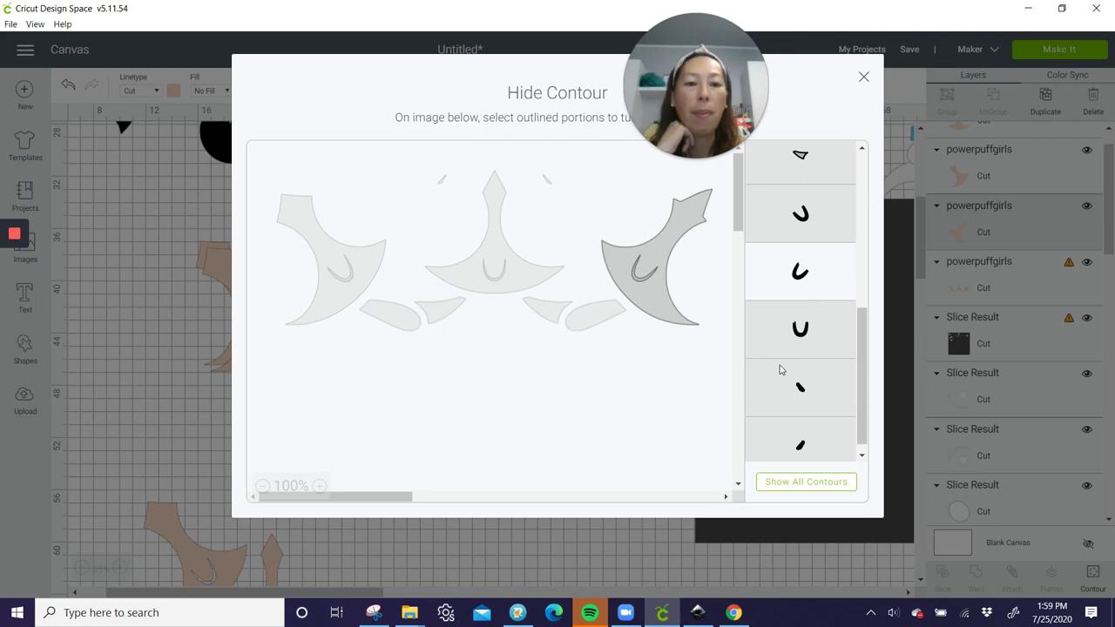
click(863, 76)
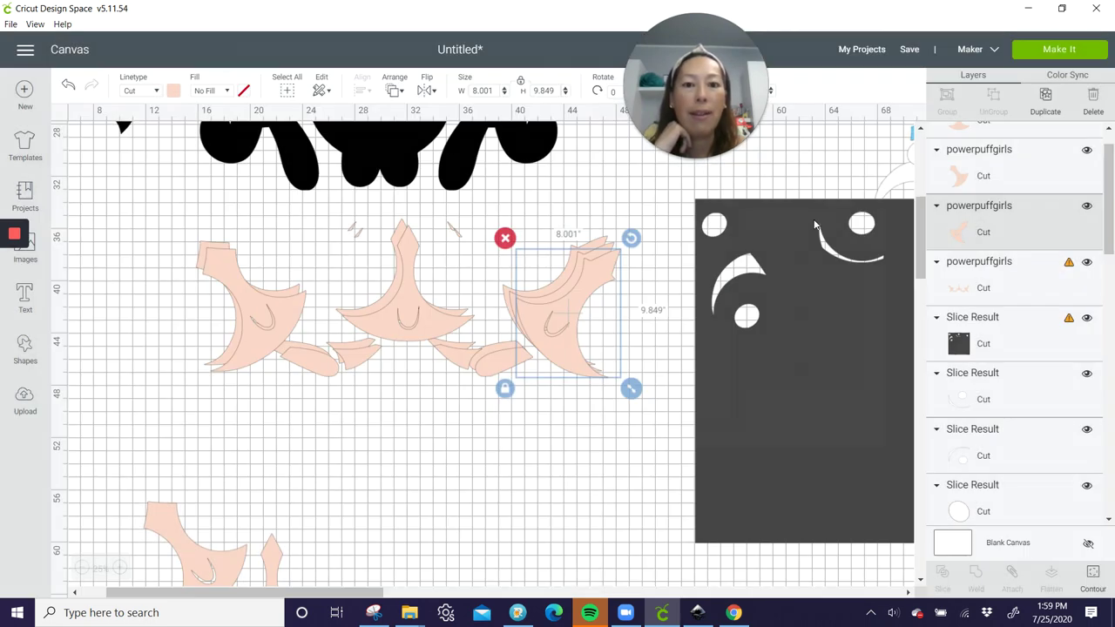
drag(586, 300, 383, 492)
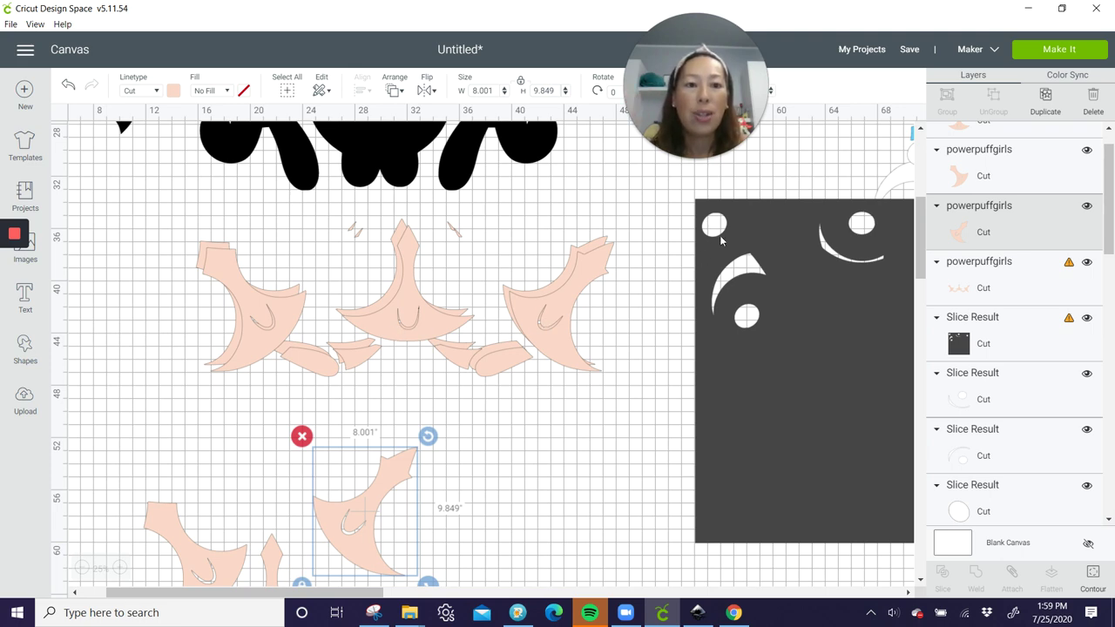
Delete all the skin-colored pieces, both the remaining stack and the separated face pieces.
scroll(455, 366, up, 4)
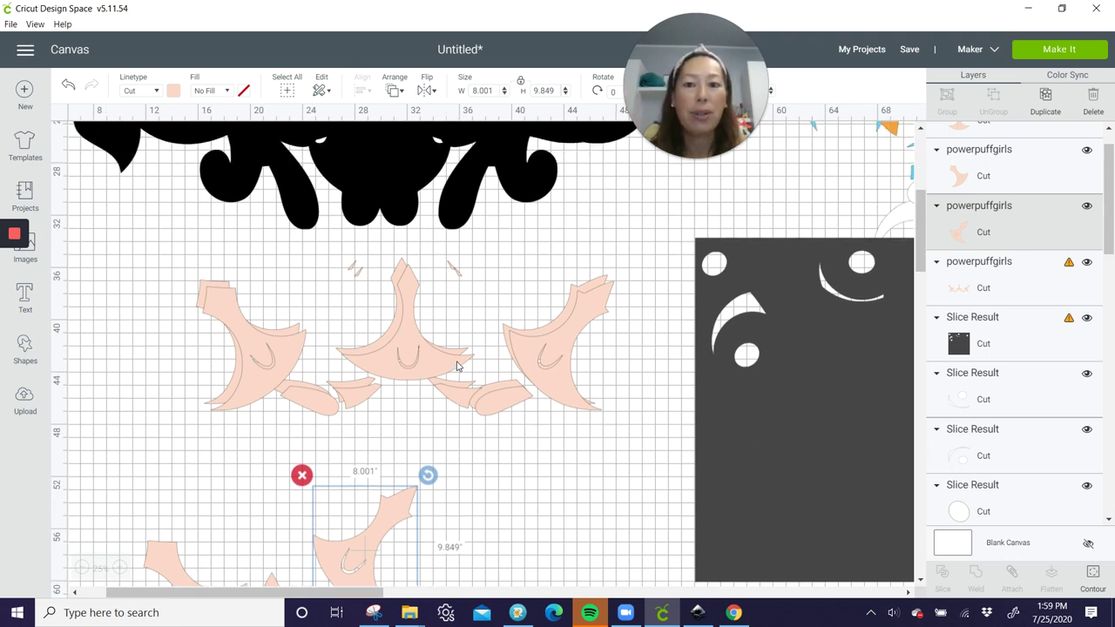
scroll(461, 451, down, 4)
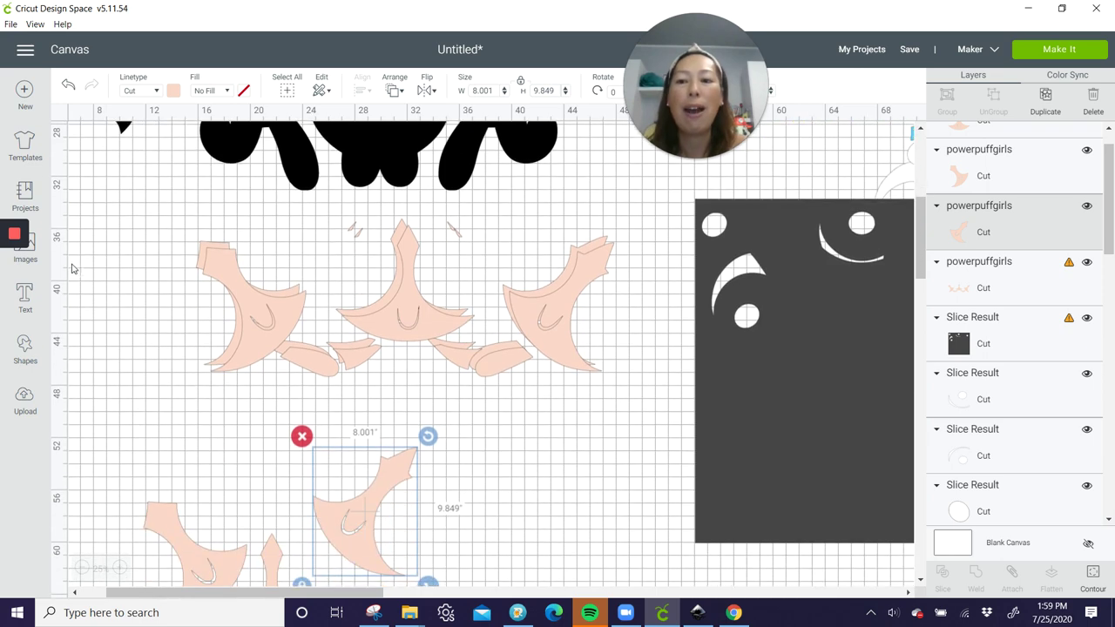
click(99, 240)
drag(99, 234, 562, 582)
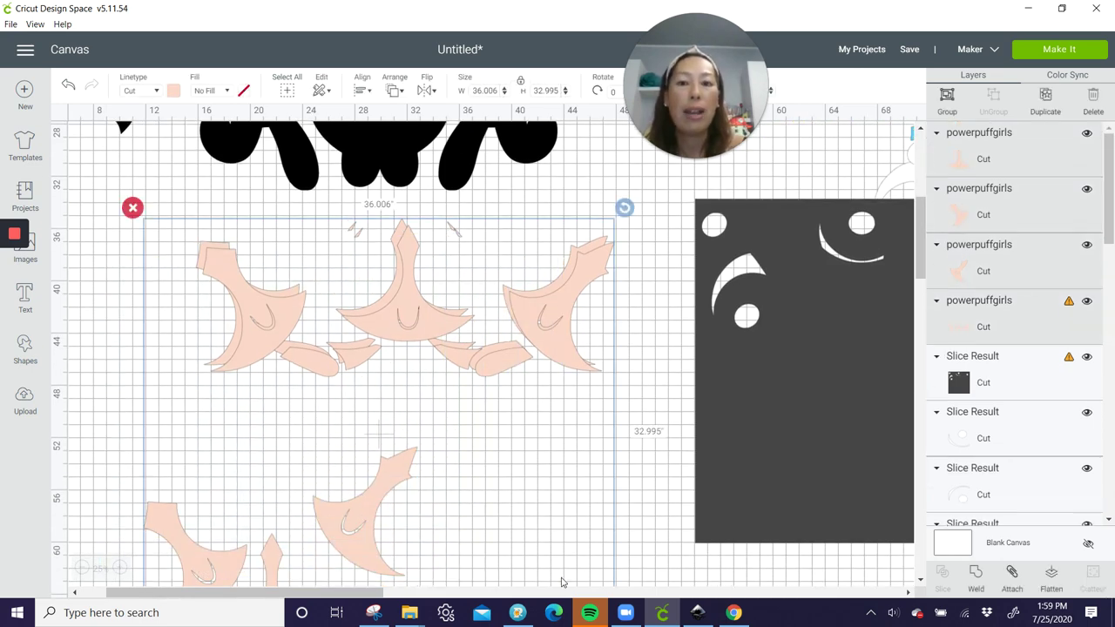
key(Delete)
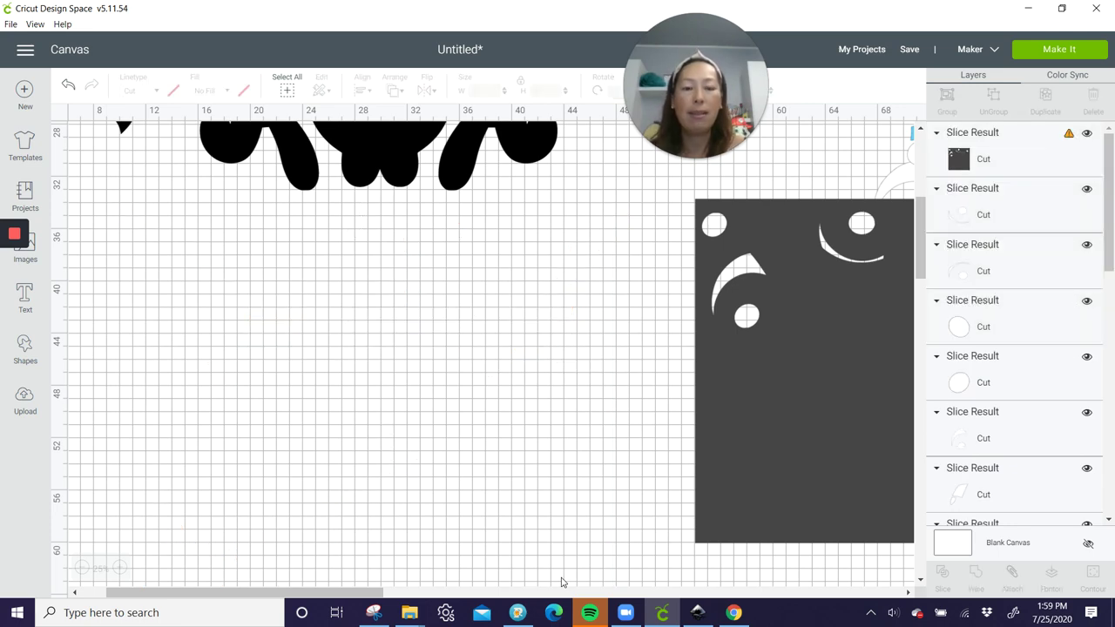
Delete the group of colored layers and white slice results above the large dark gray square.
scroll(562, 582, up, 5)
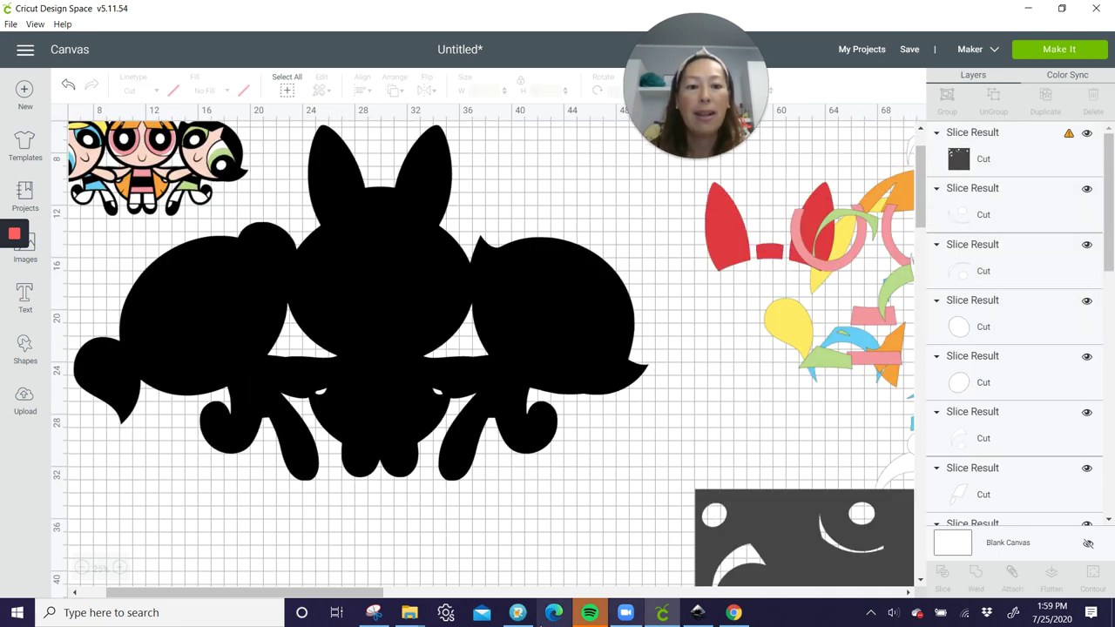
drag(255, 593, 377, 593)
drag(337, 154, 712, 481)
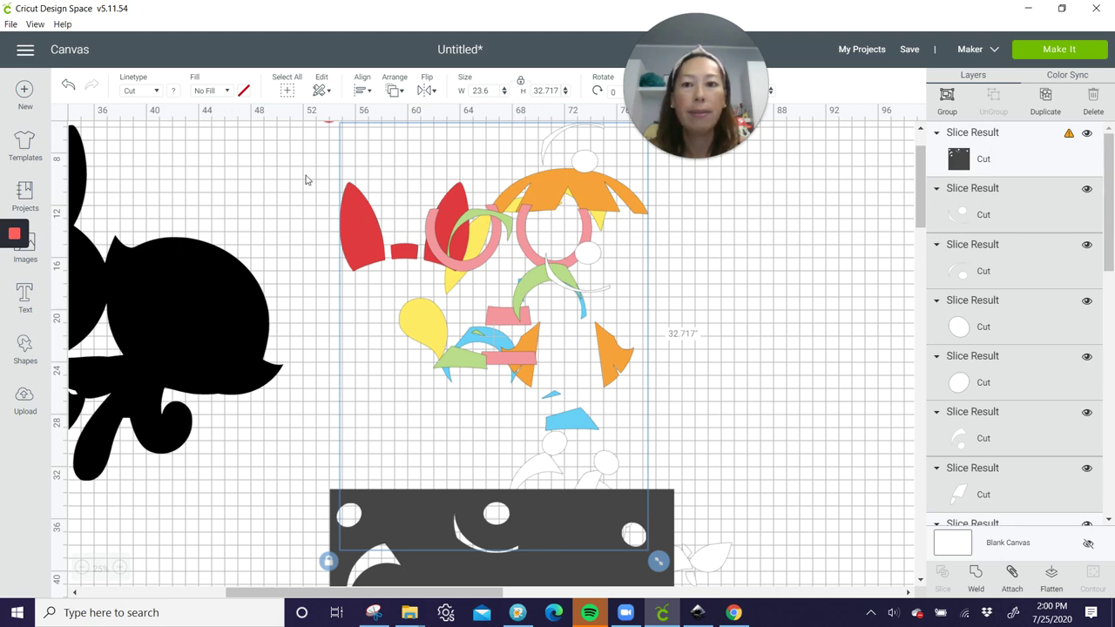
key(Delete)
Delete the large dark gray square together with the remaining white slice results beside it.
scroll(333, 161, down, 5)
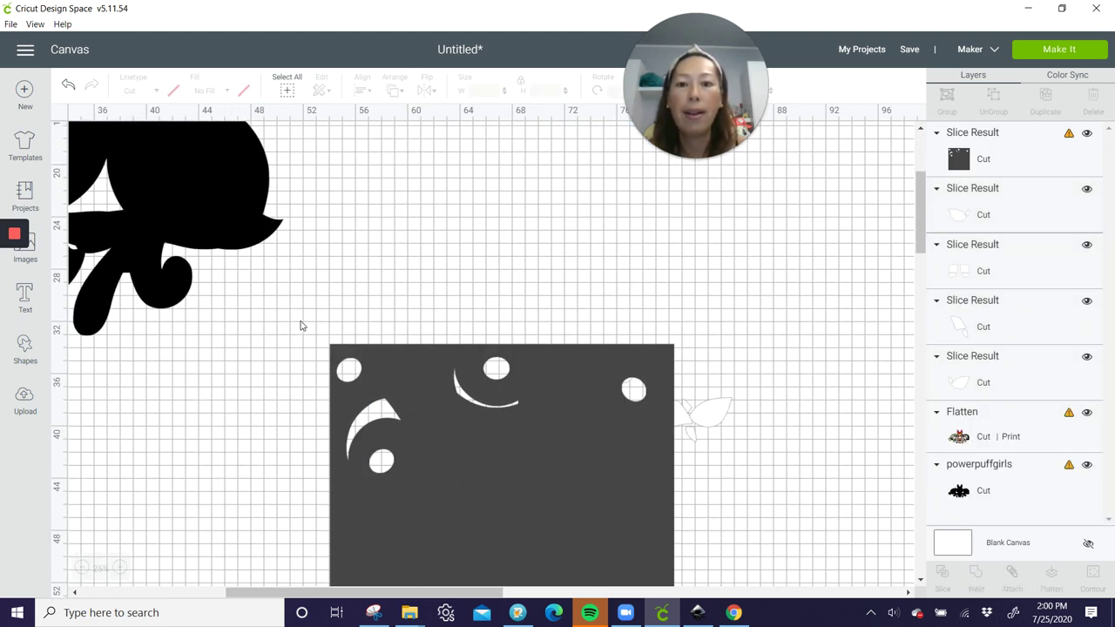
drag(298, 320, 834, 578)
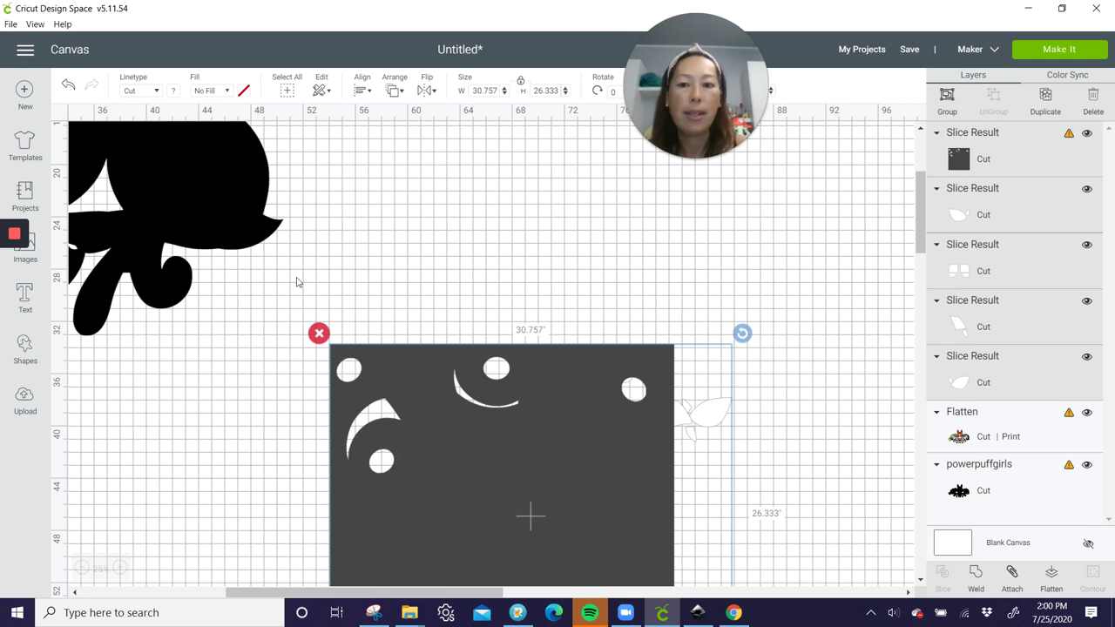
click(320, 336)
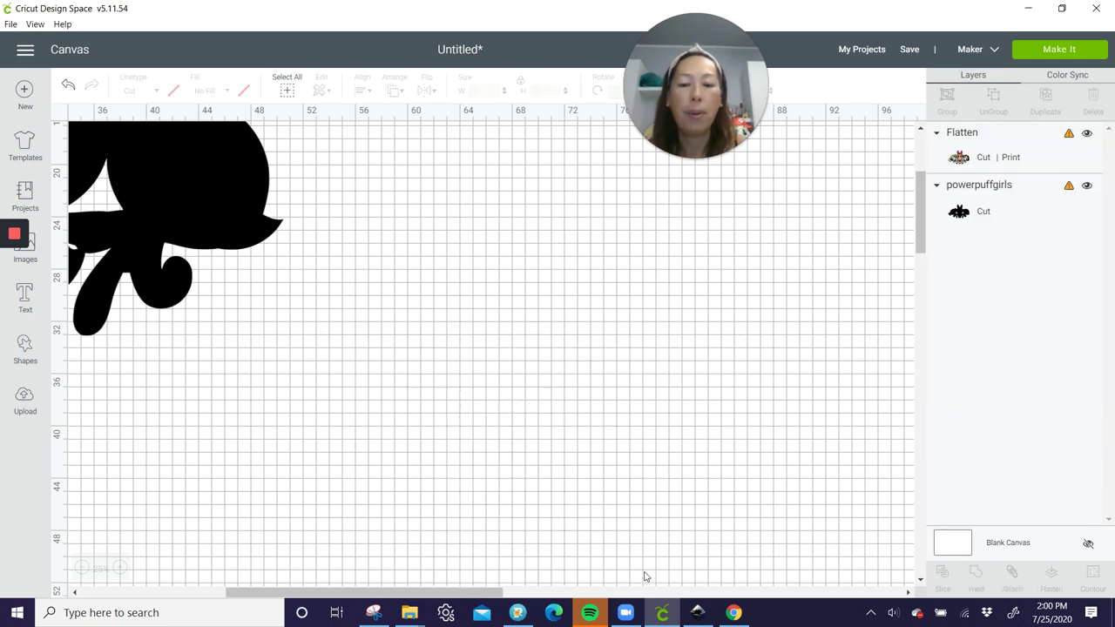
Move the black silhouette to the right, clear of the small full-color reference image.
drag(470, 591, 317, 557)
scroll(450, 352, up, 5)
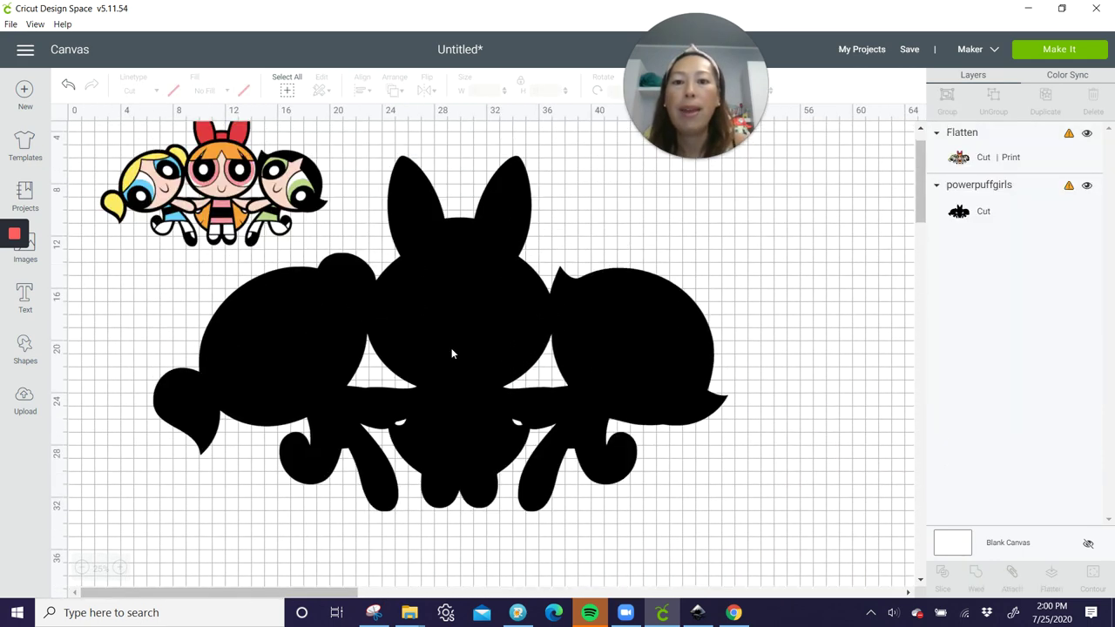
click(449, 376)
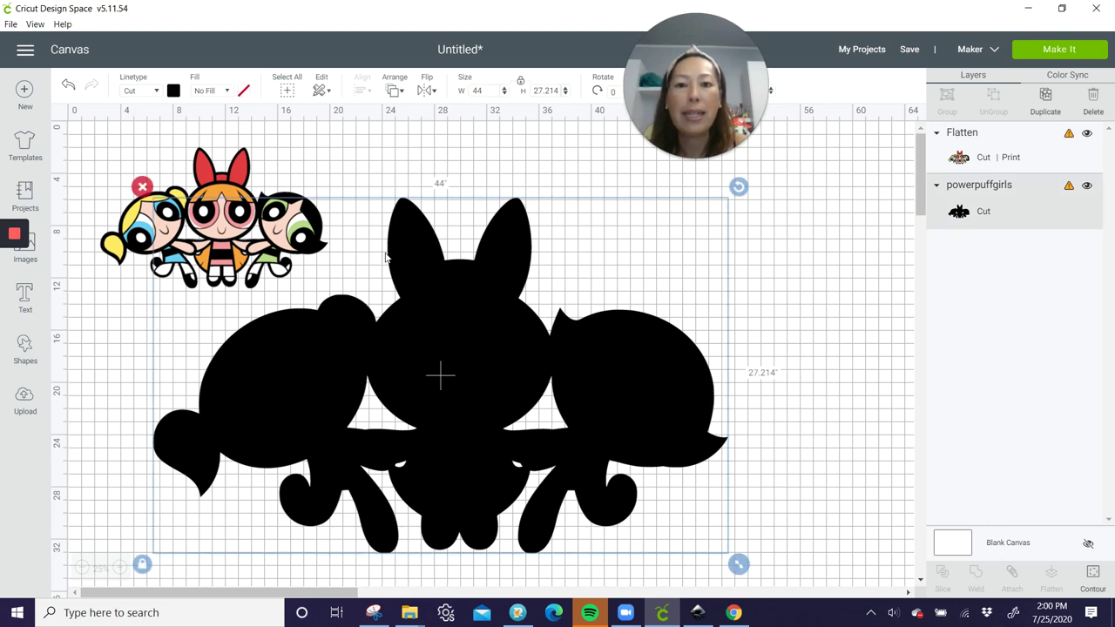
scroll(592, 416, down, 2)
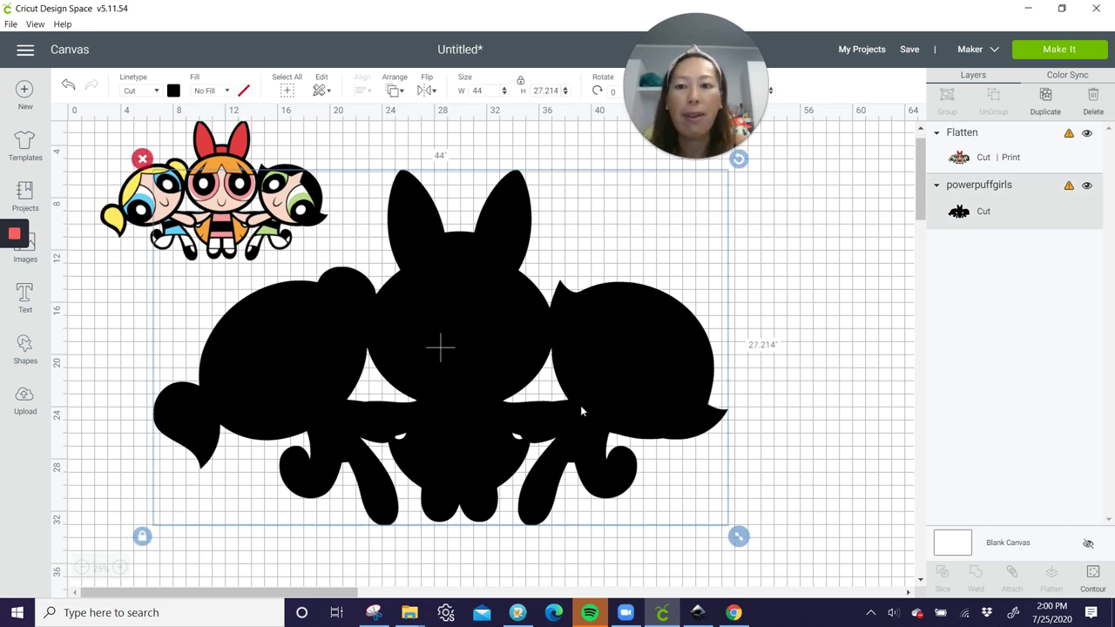
drag(460, 269, 765, 317)
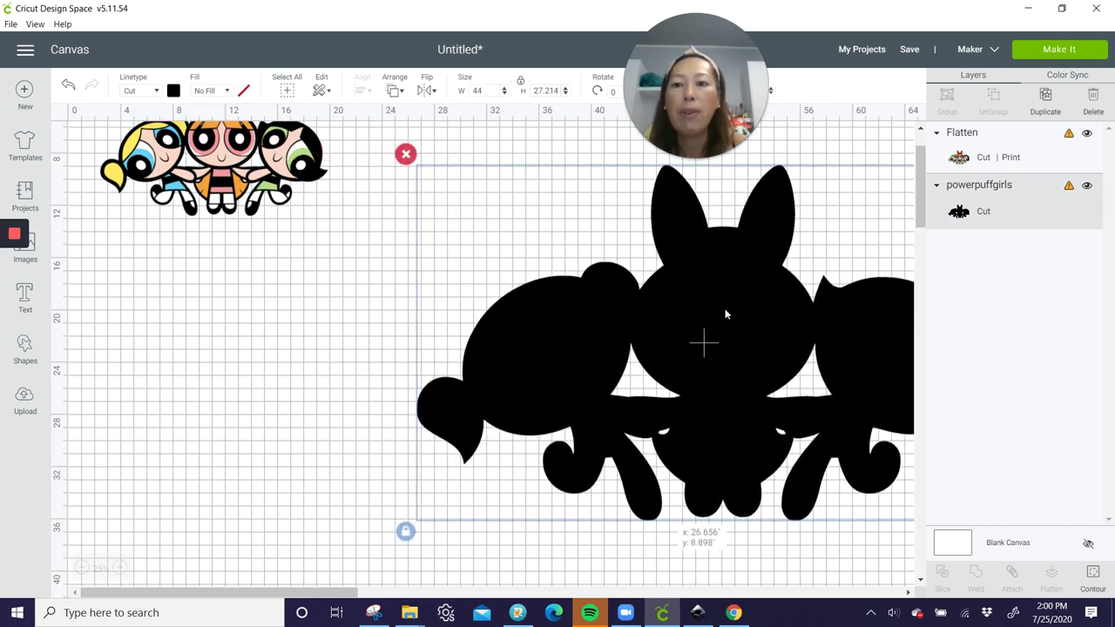
Add a square shape on the empty canvas below the reference image and set its size to 11 by 11 inches.
click(42, 356)
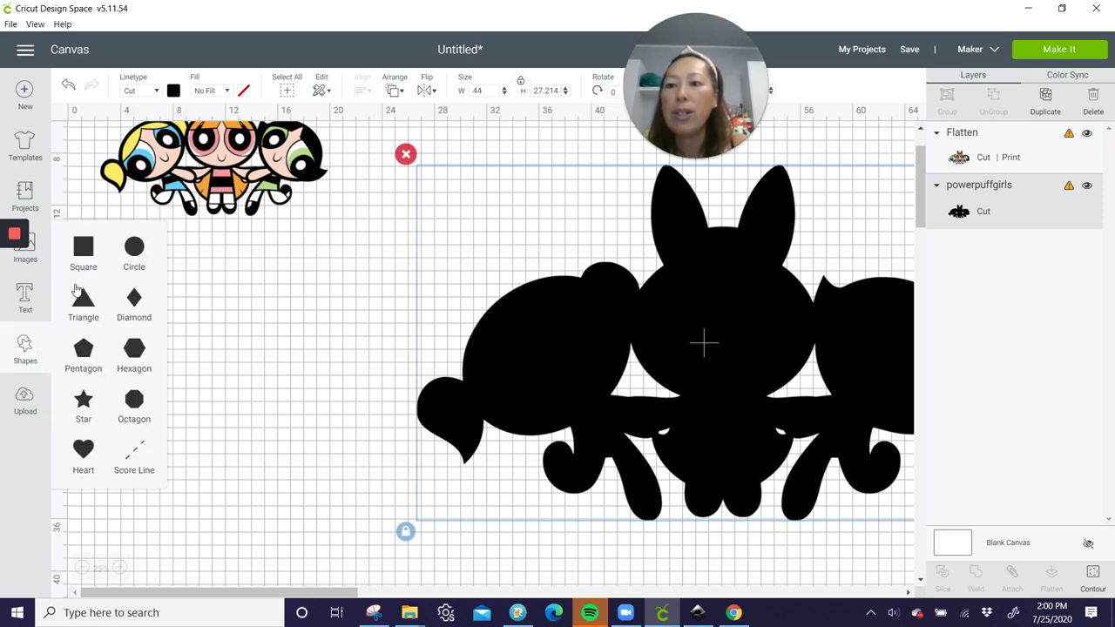
click(83, 251)
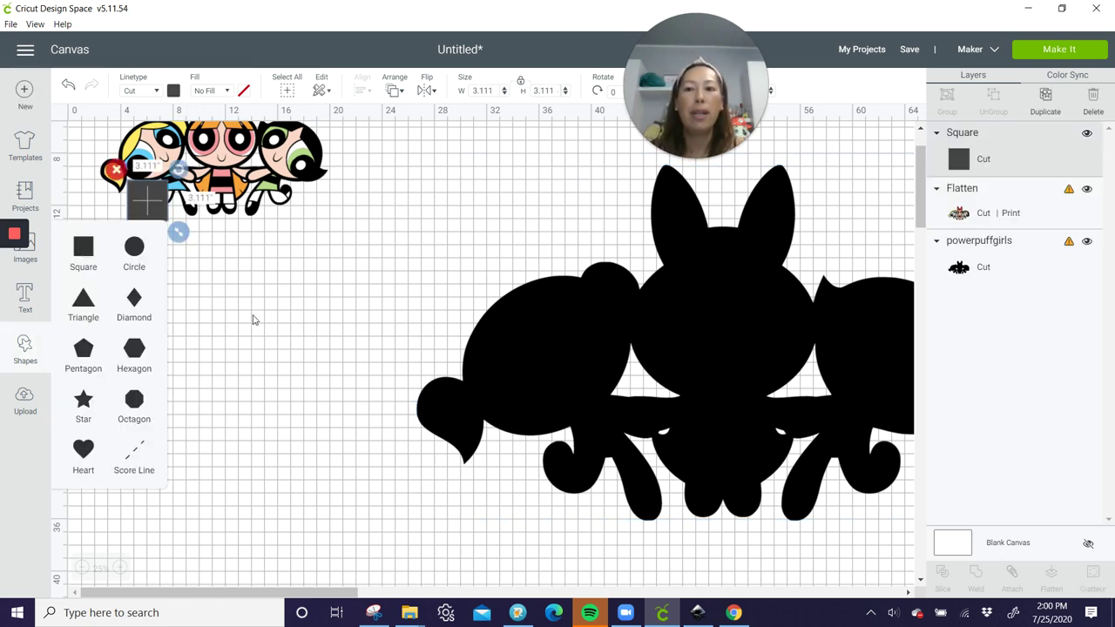
drag(166, 212, 213, 404)
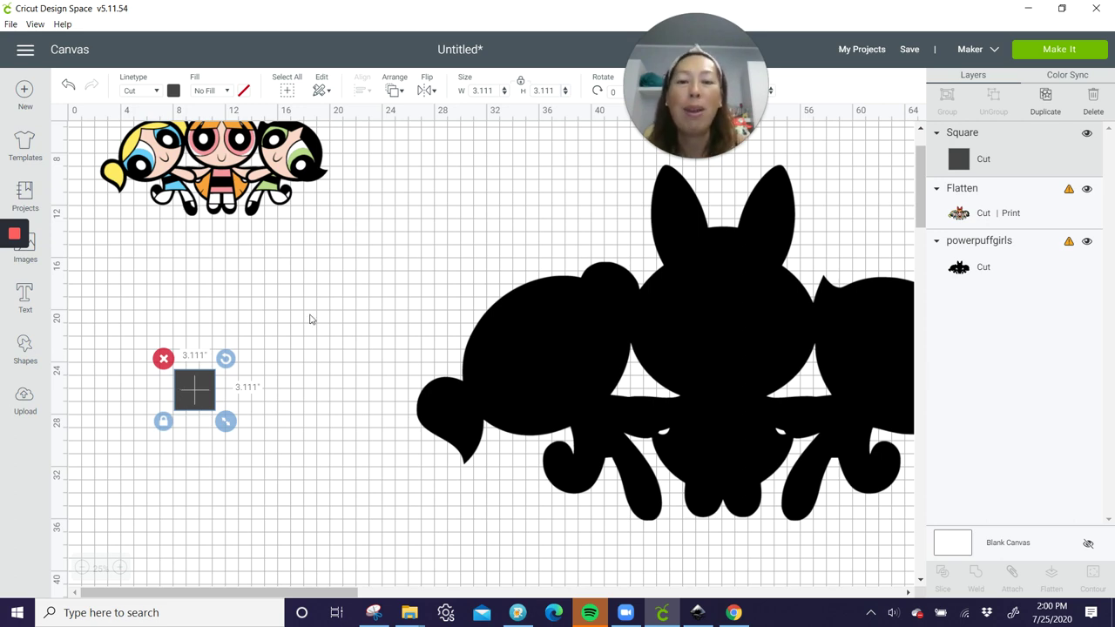
click(493, 90)
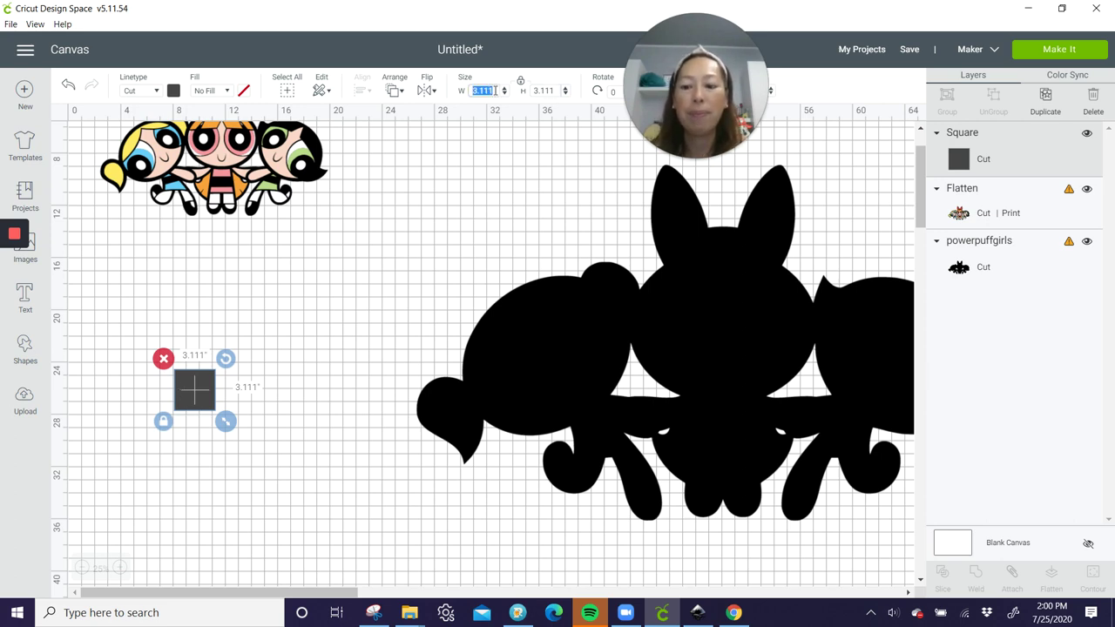
text(11)
key(Tab)
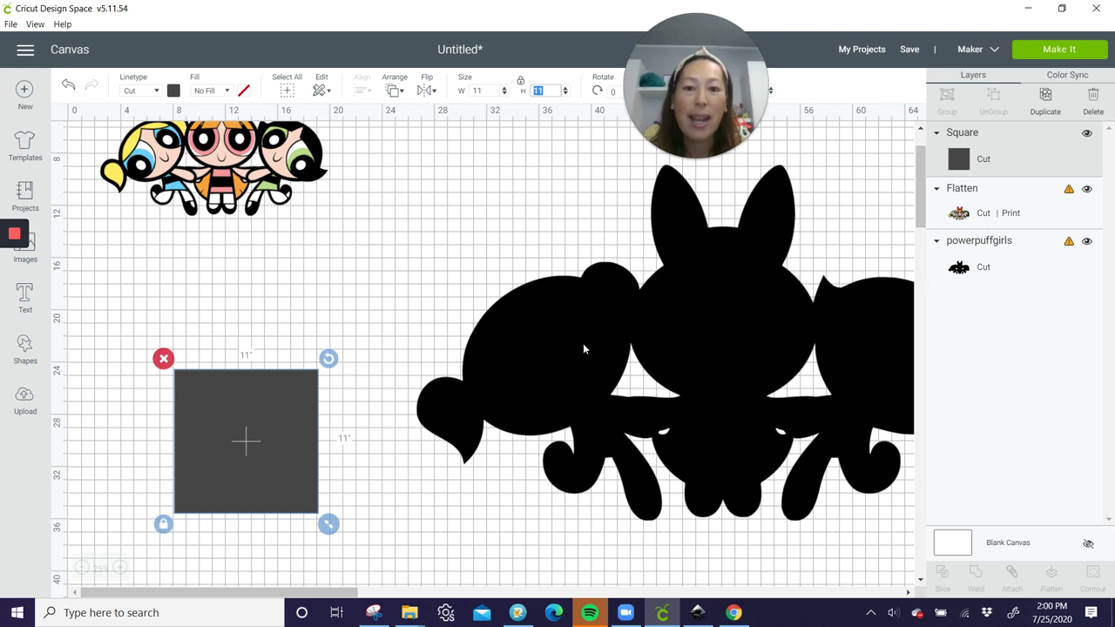
Move the black silhouette lower on the canvas, clear of the square, and shift the square up beneath the reference image.
drag(584, 348, 438, 441)
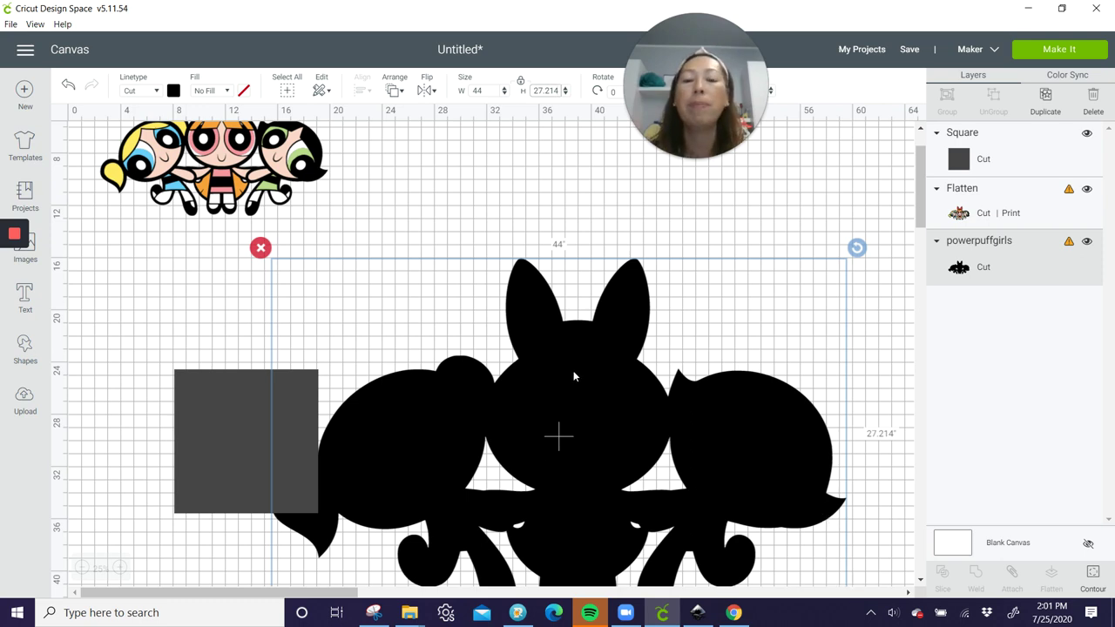
drag(574, 376, 683, 389)
drag(226, 399, 203, 301)
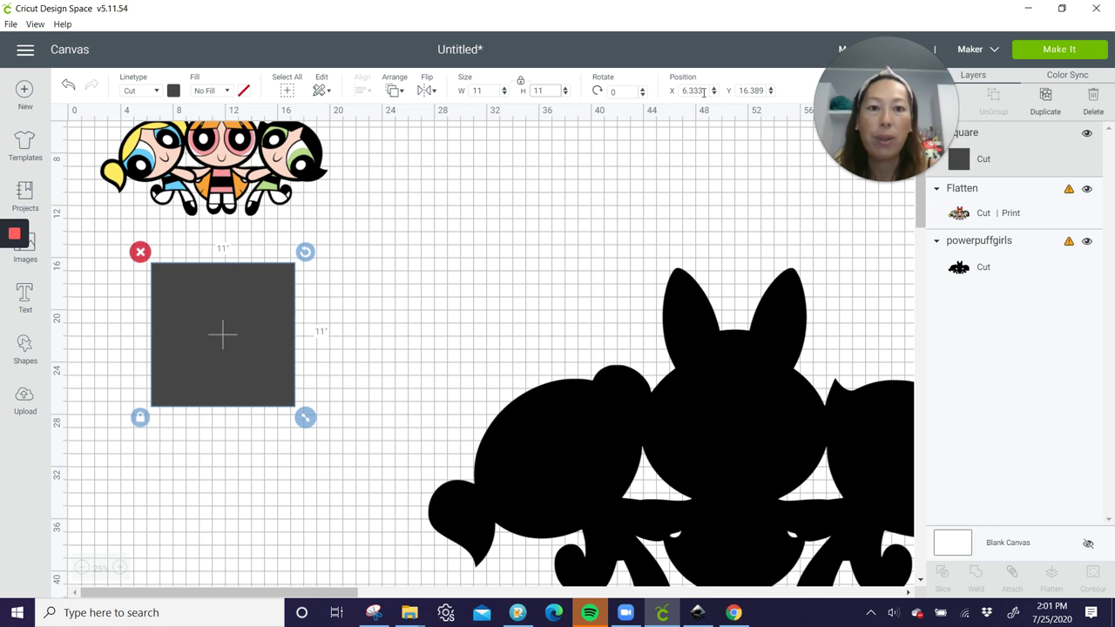
Position the square at X 6 and Y 16.
drag(702, 87, 634, 94)
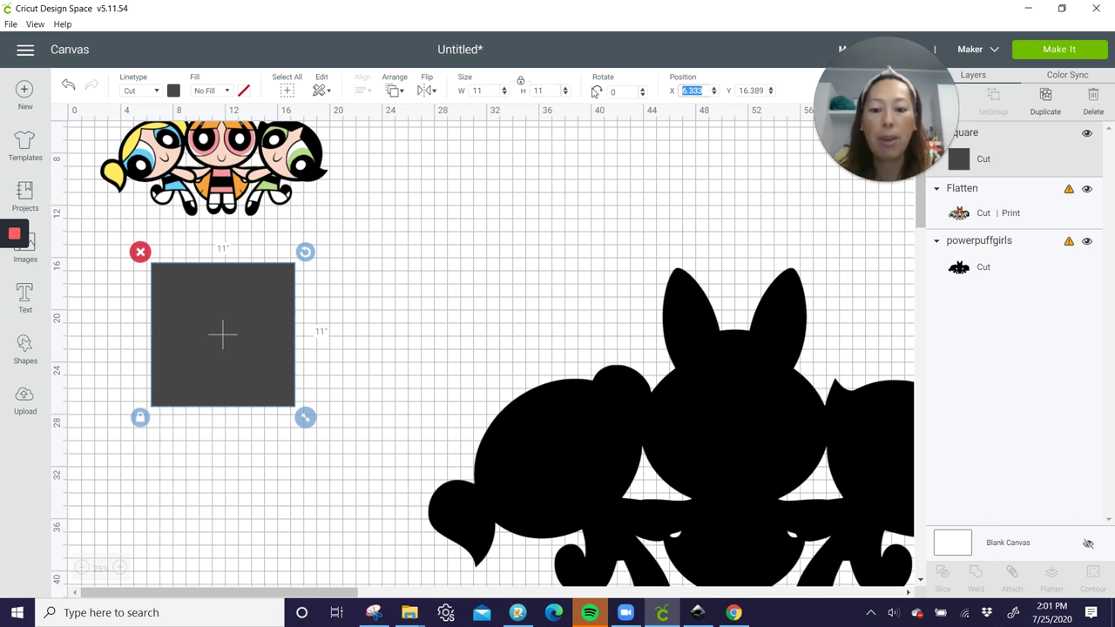
text(6)
key(Tab)
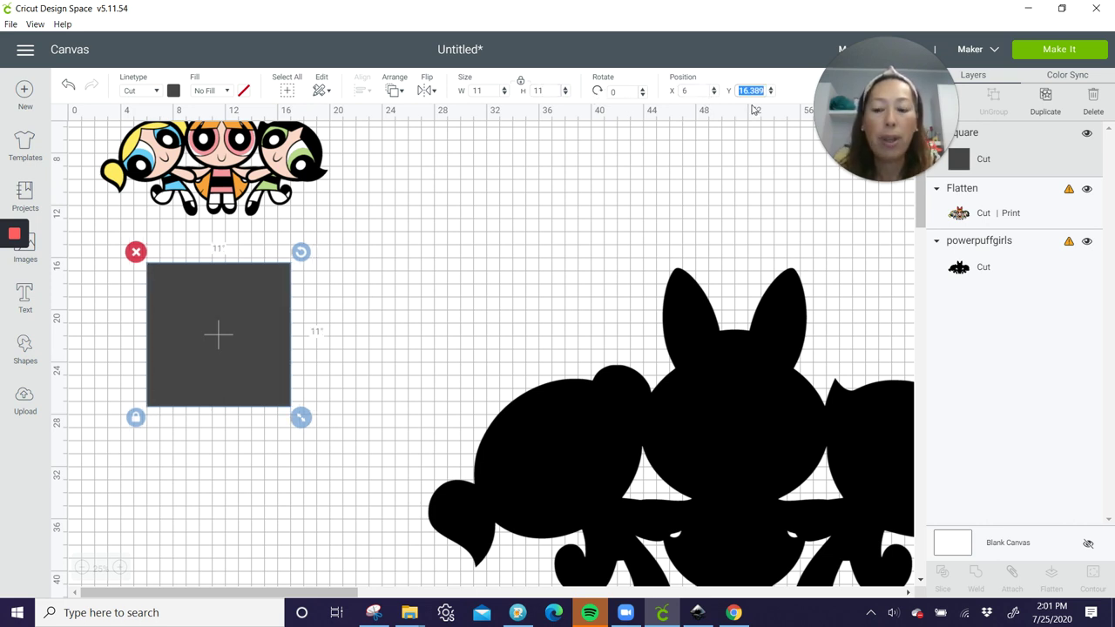
text(16)
key(Return)
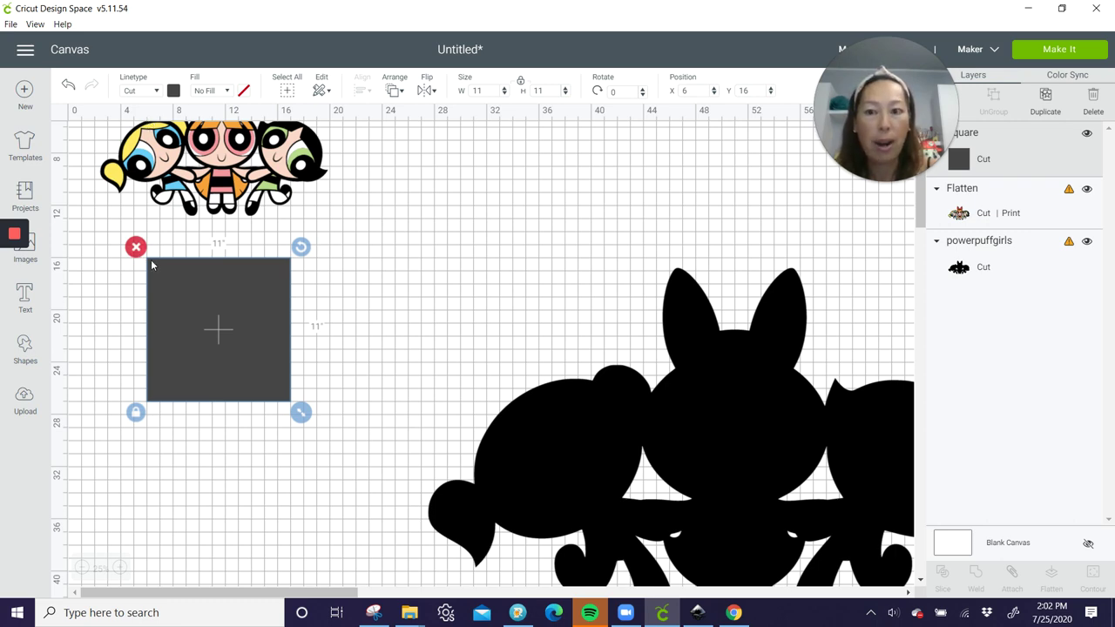
Duplicate the 11-inch square and position the copy beside the original at X 17 and Y 16.
click(1045, 103)
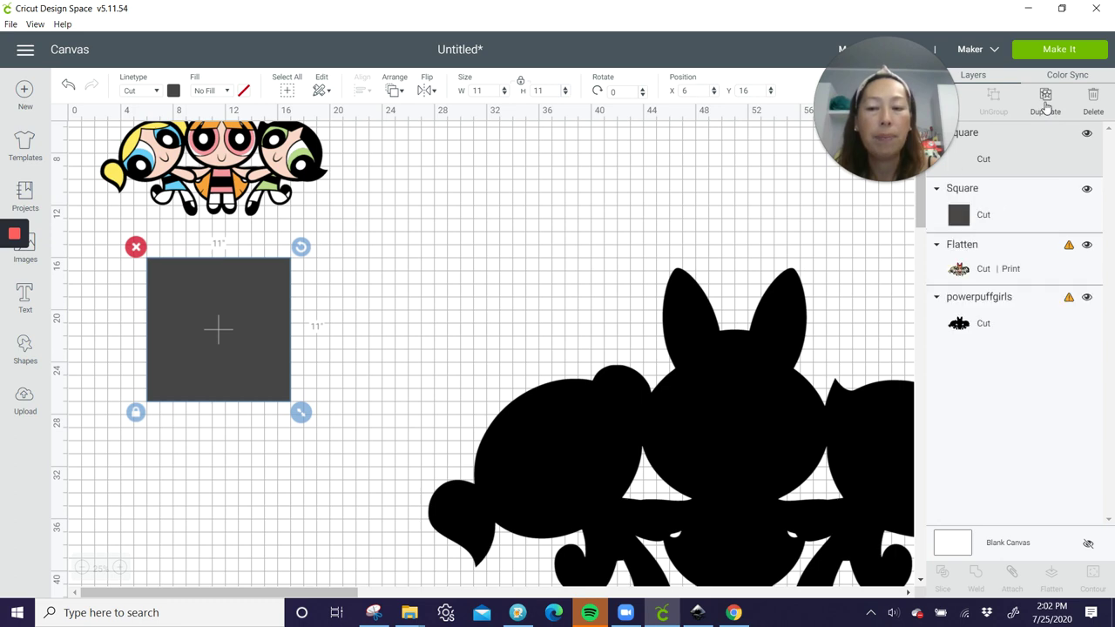
drag(239, 335, 370, 332)
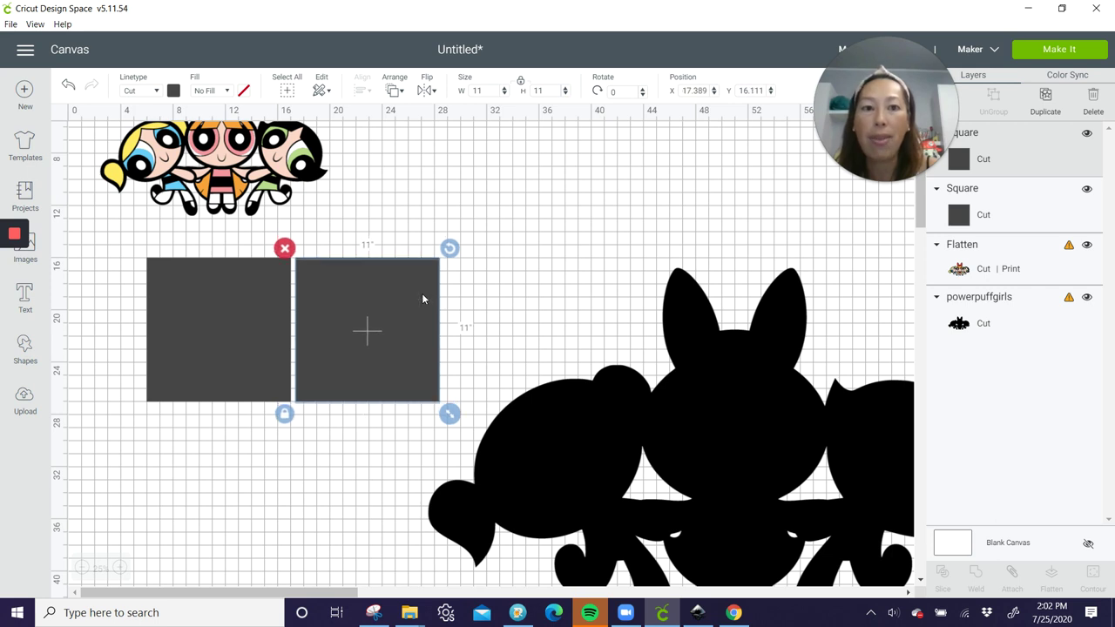
click(708, 91)
text(17)
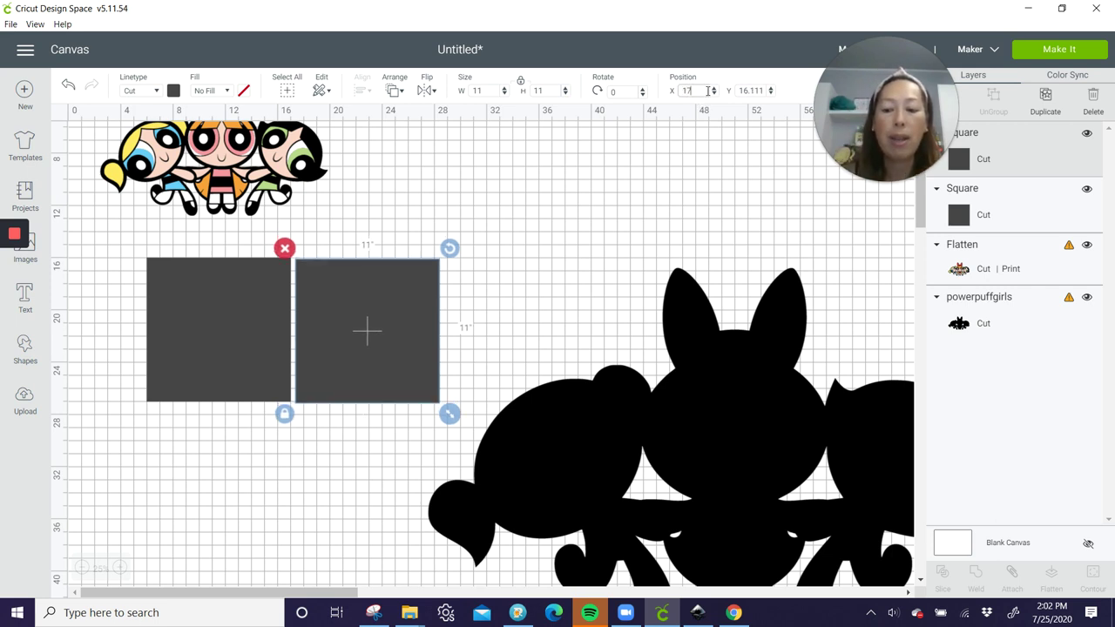
key(Tab)
text(16)
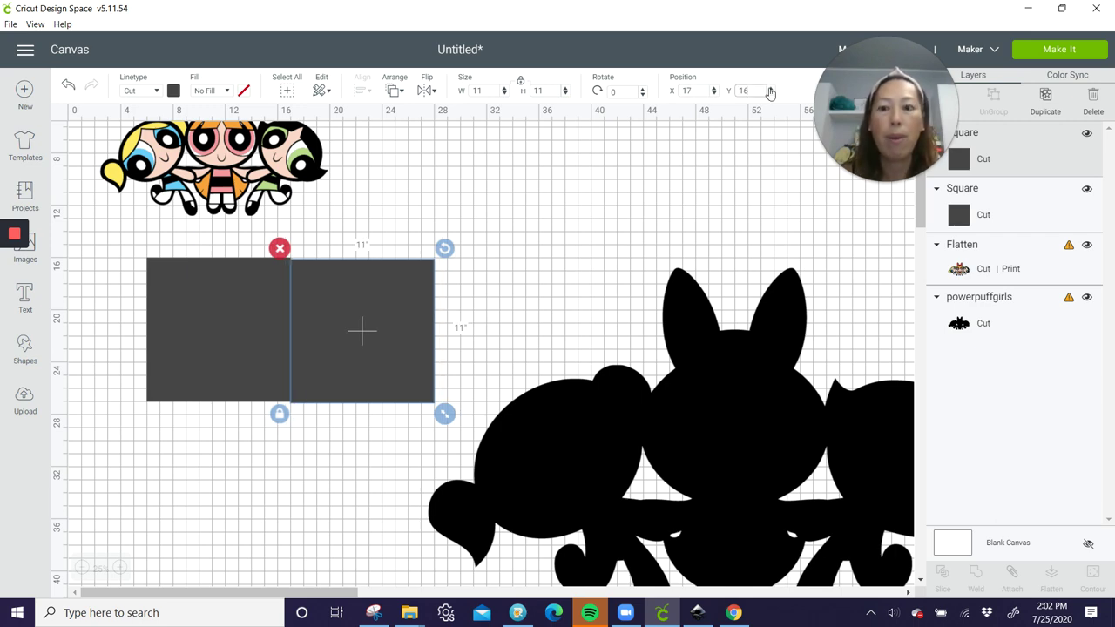
key(Tab)
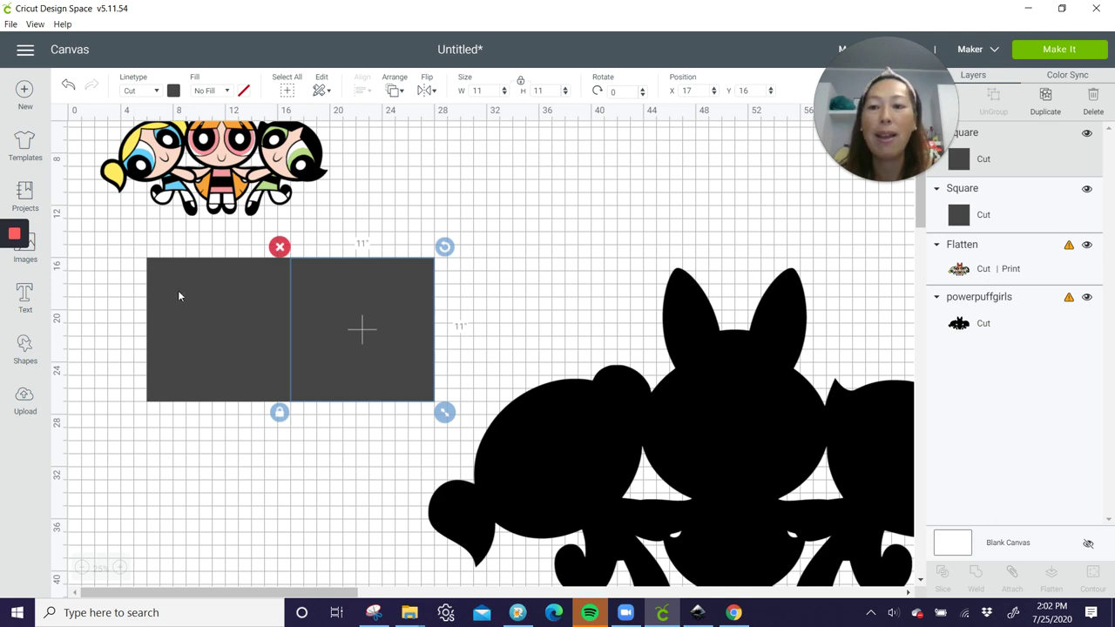
Duplicate the pair of squares and position the copied pair at X 28 and Y 16 to extend the row.
click(120, 290)
drag(119, 289, 641, 309)
click(1044, 99)
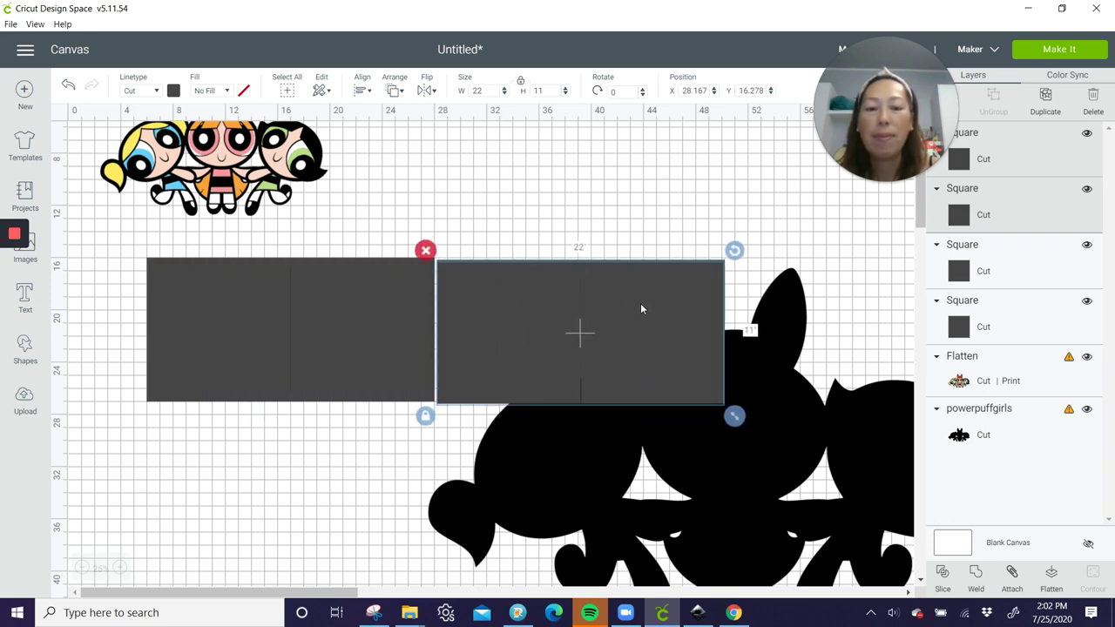
click(695, 91)
text(28)
key(Tab)
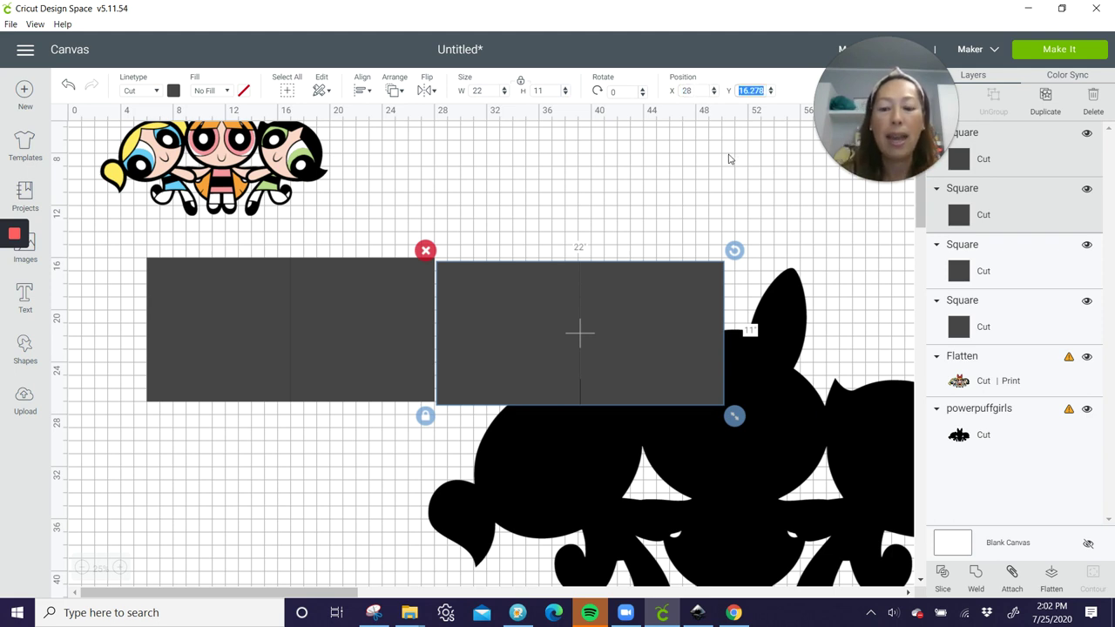
text(16)
key(Return)
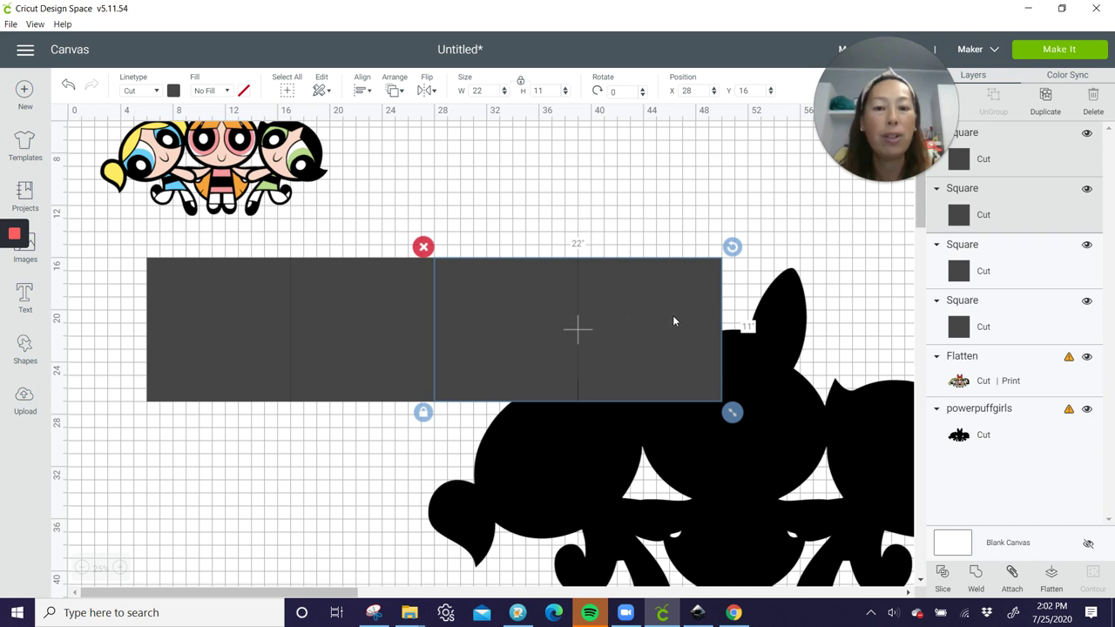
Check the X and Y positions of the first three squares in the row.
click(107, 305)
click(190, 299)
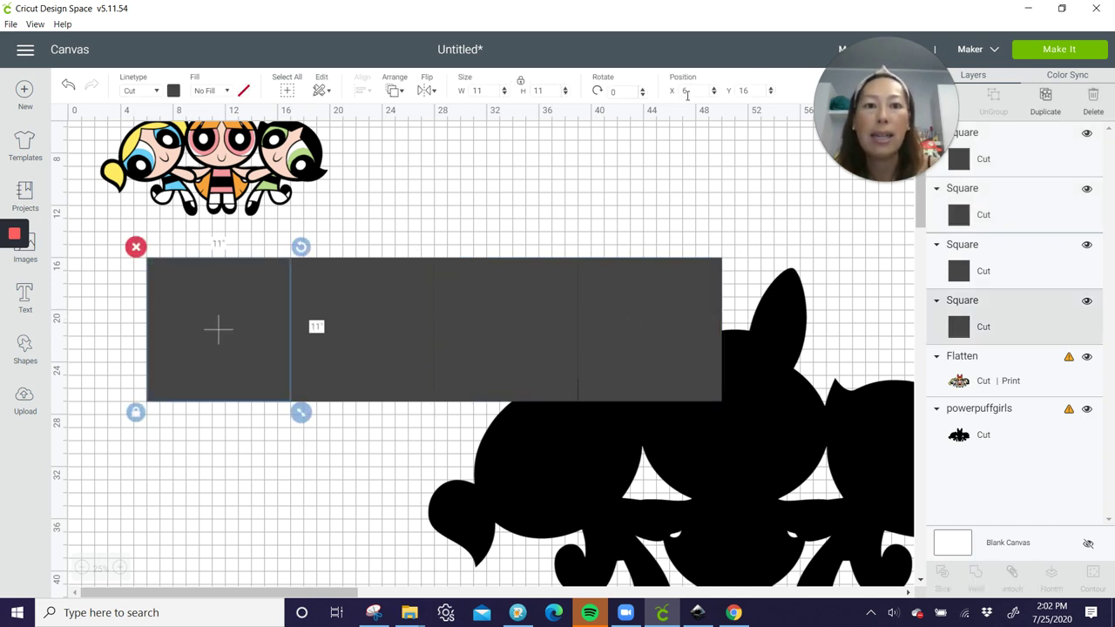
click(343, 284)
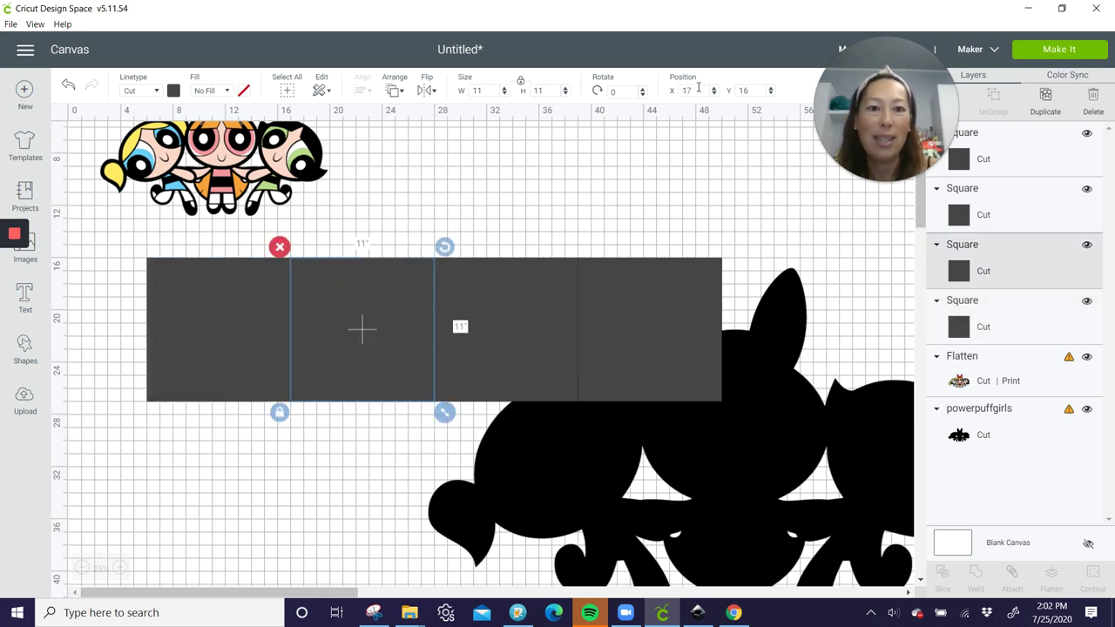
click(494, 296)
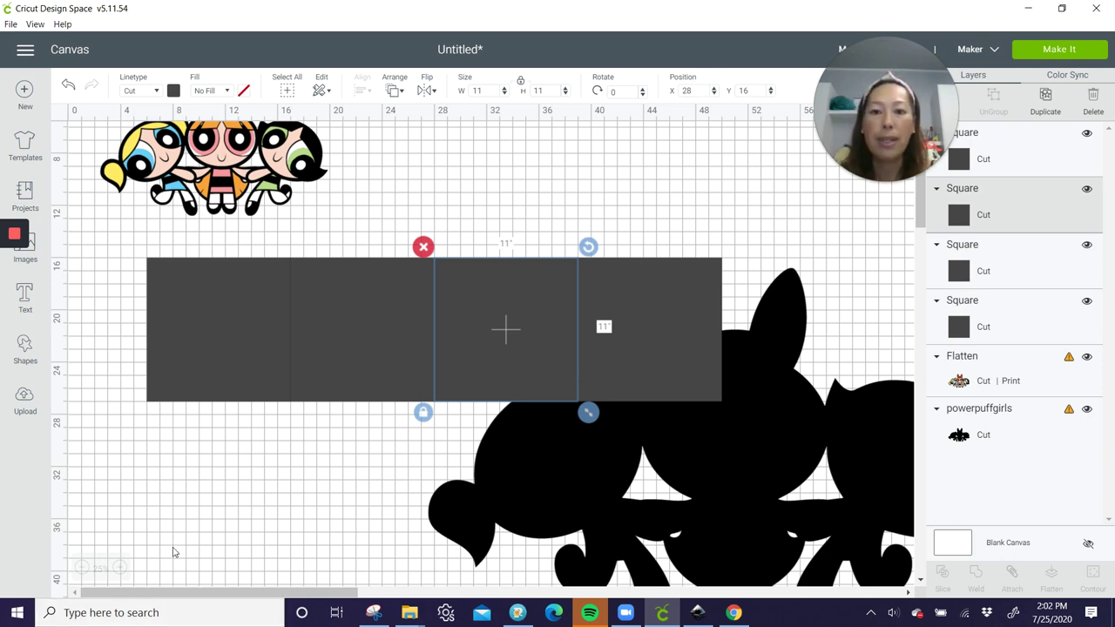
click(124, 278)
drag(125, 266, 635, 276)
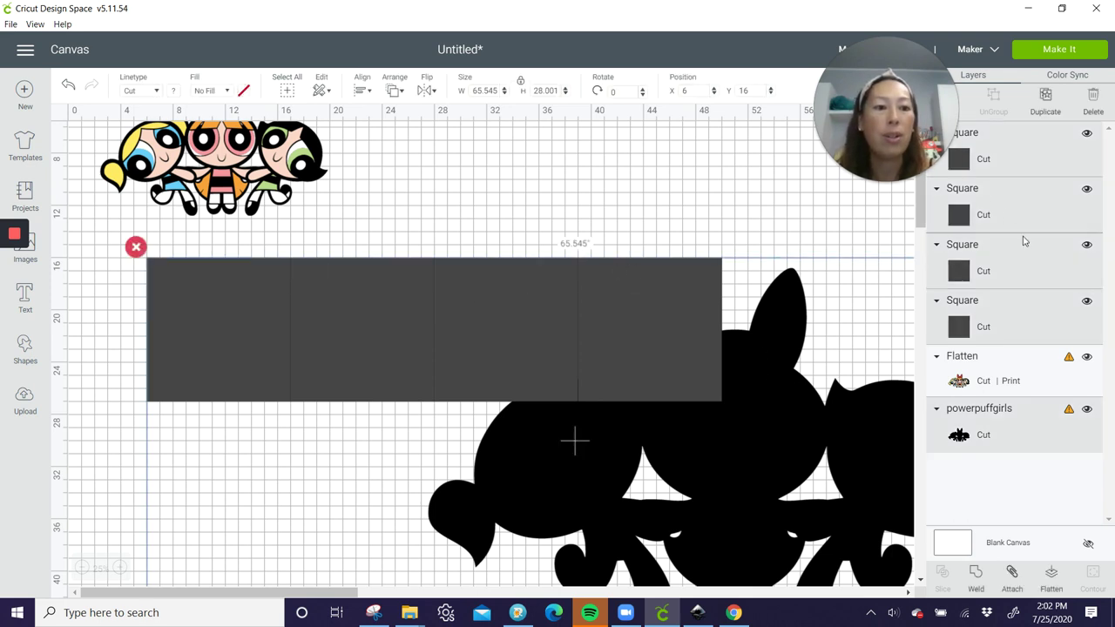
click(631, 174)
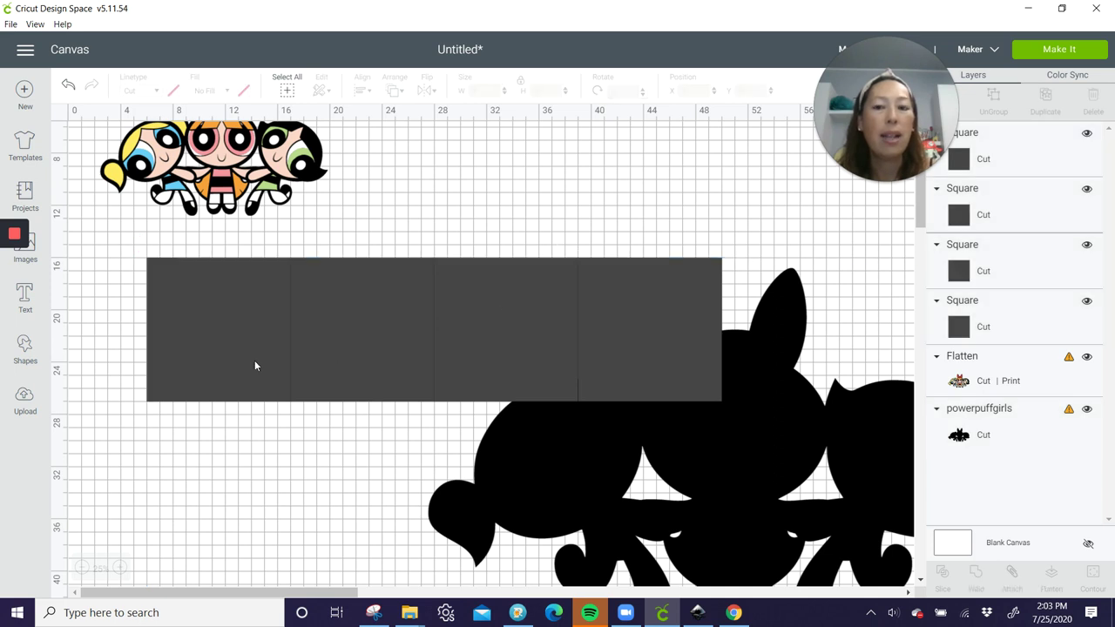
Duplicate the row of four squares and position the copy directly beneath it at X 6 and Y 27.
click(1016, 159)
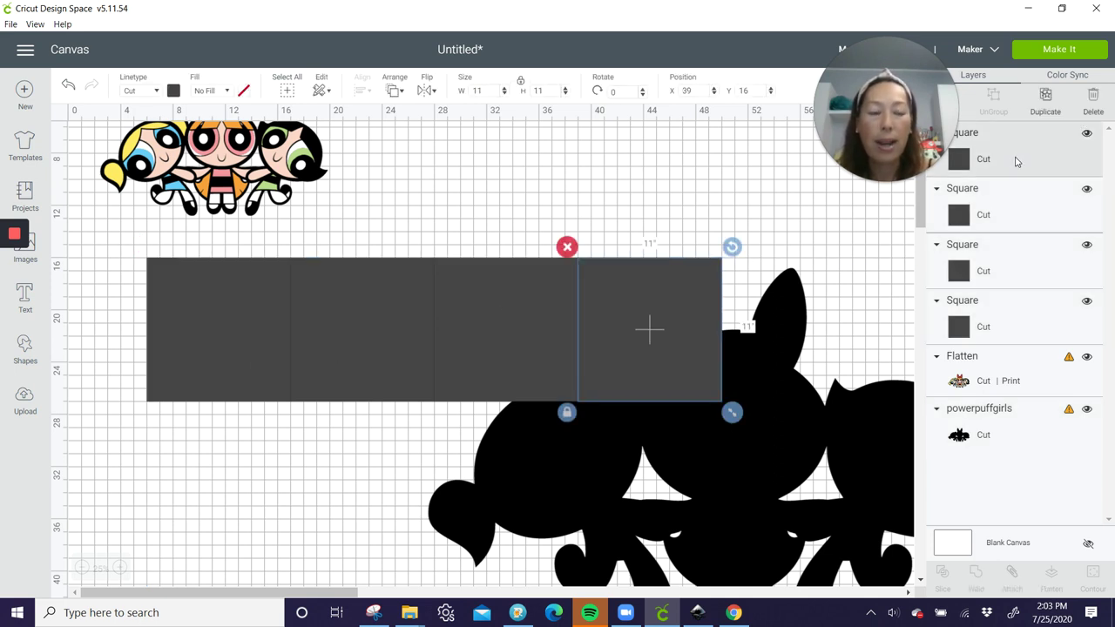
shift+click(1016, 213)
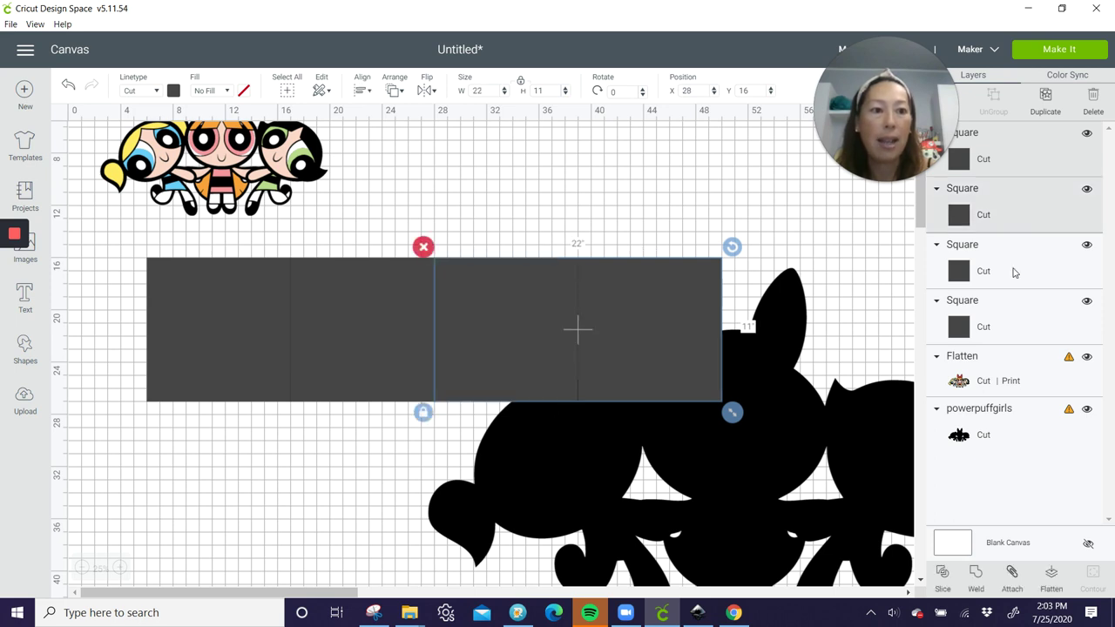
shift+click(1016, 273)
shift+click(1013, 334)
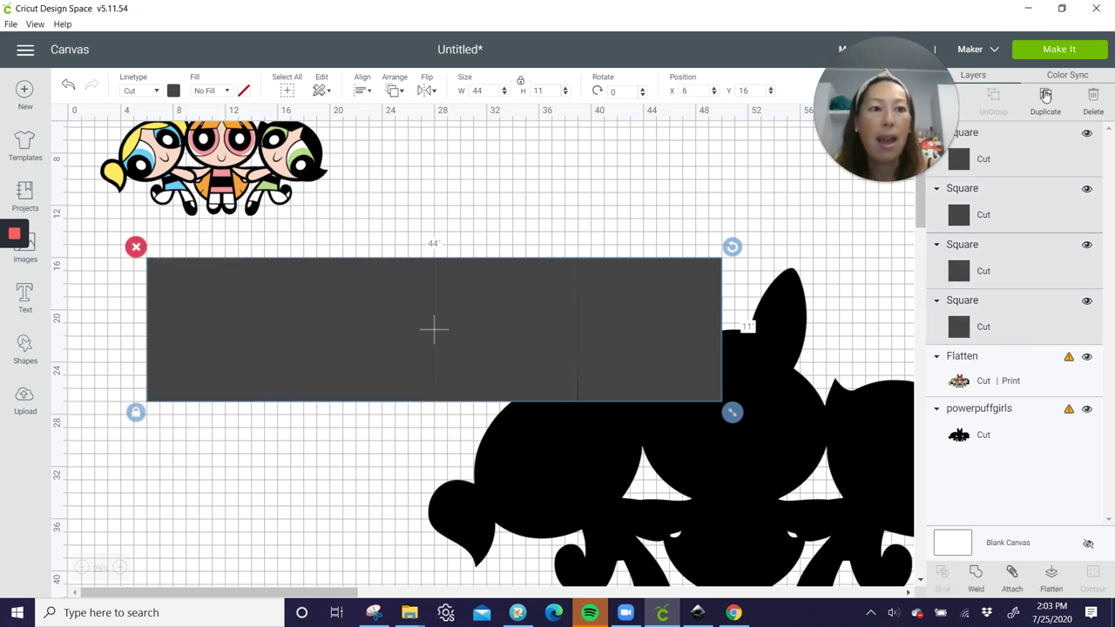
click(1031, 122)
drag(560, 331, 530, 457)
click(694, 90)
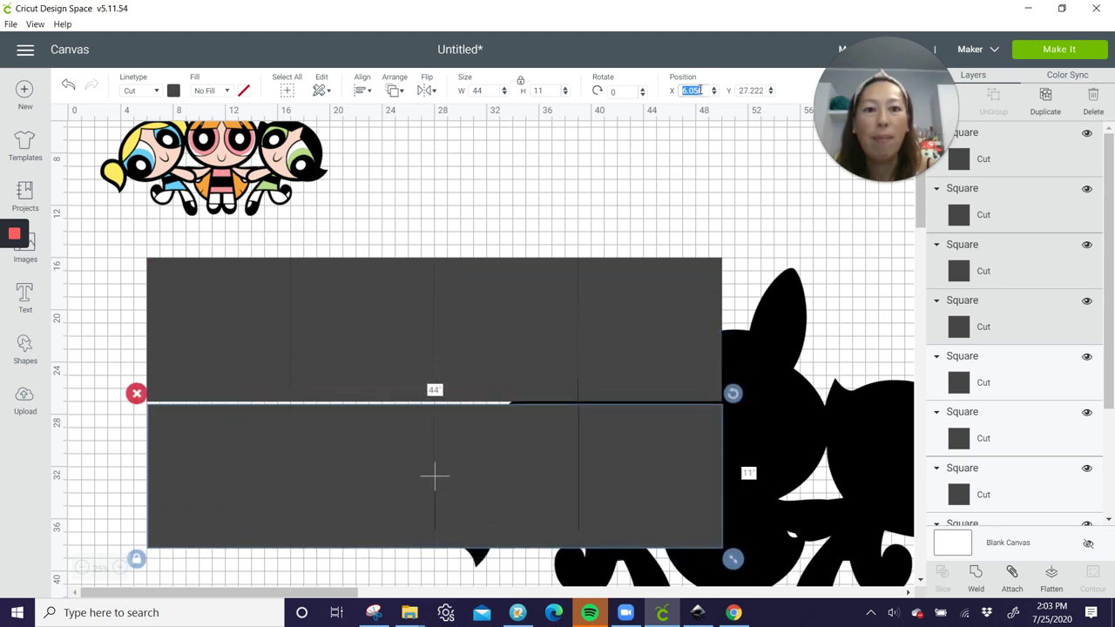
text(6)
key(Tab)
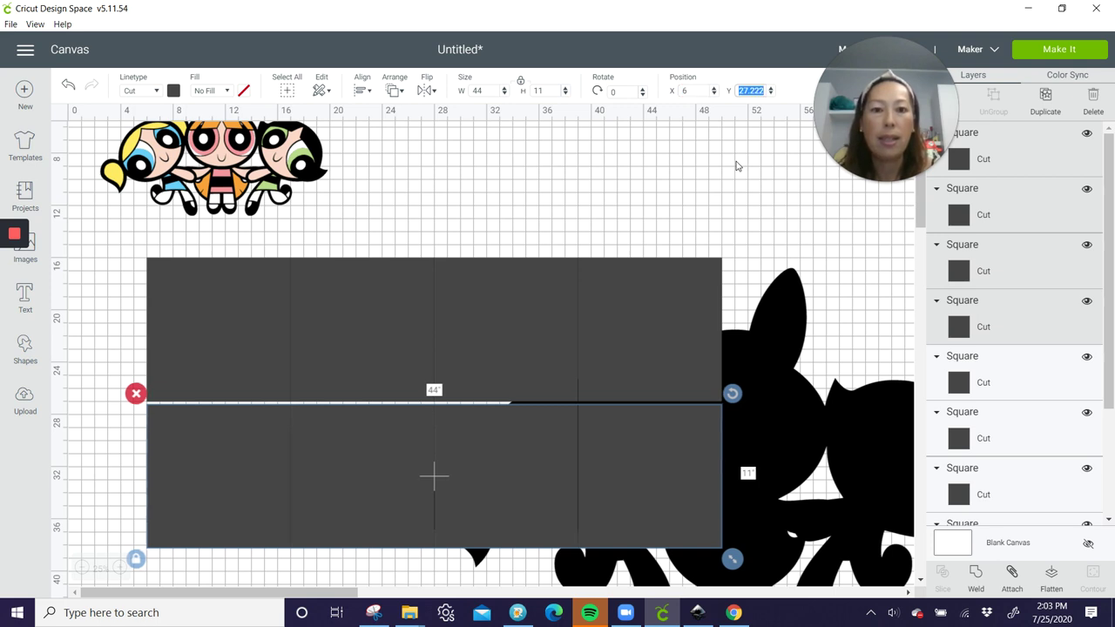
text(27)
key(Return)
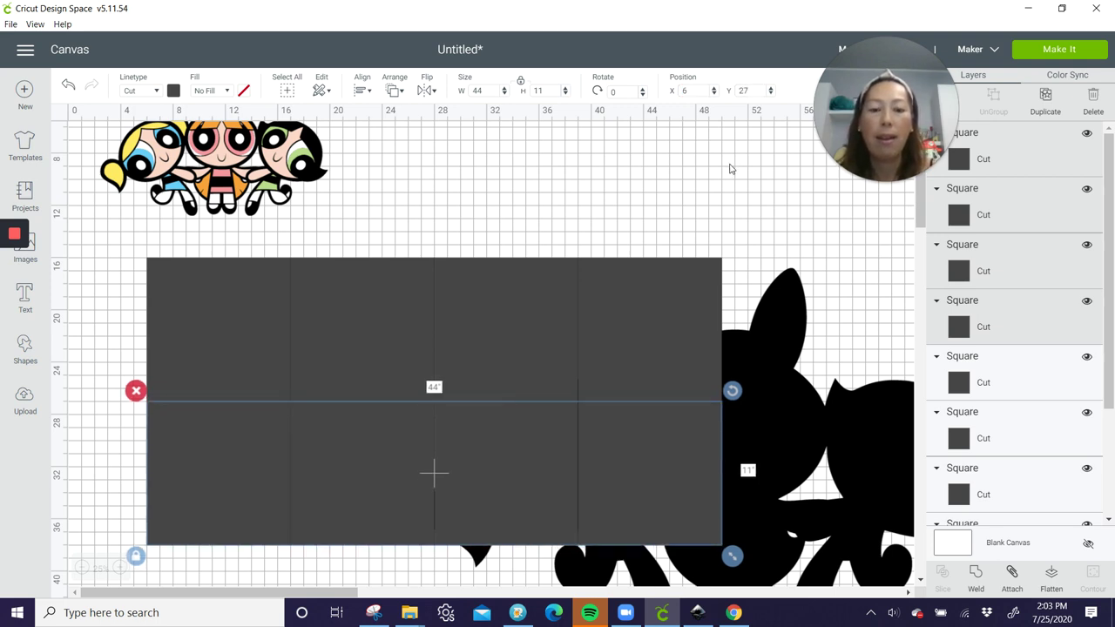
Duplicate the second row of squares and position the copy as a third row at X 6 and Y 38.
click(1045, 98)
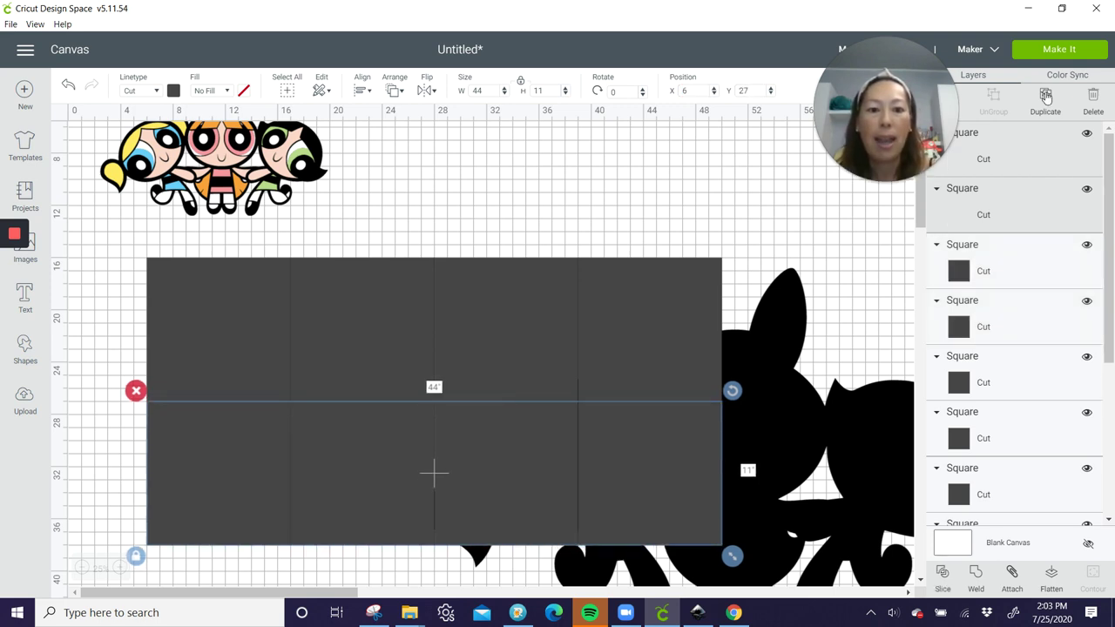
scroll(655, 300, down, 3)
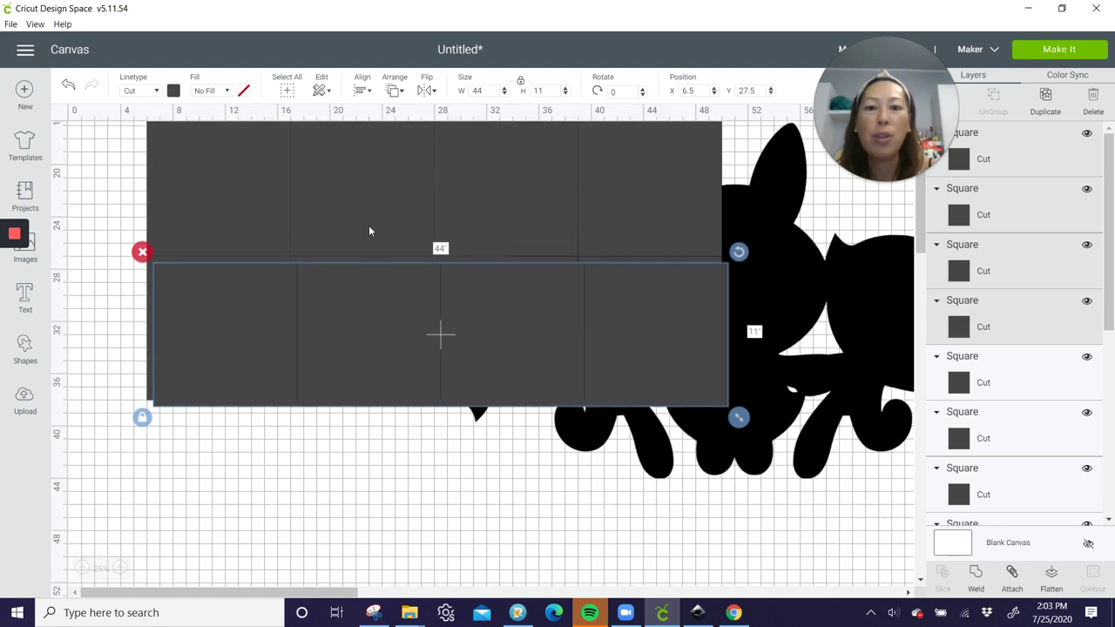
drag(614, 285, 609, 423)
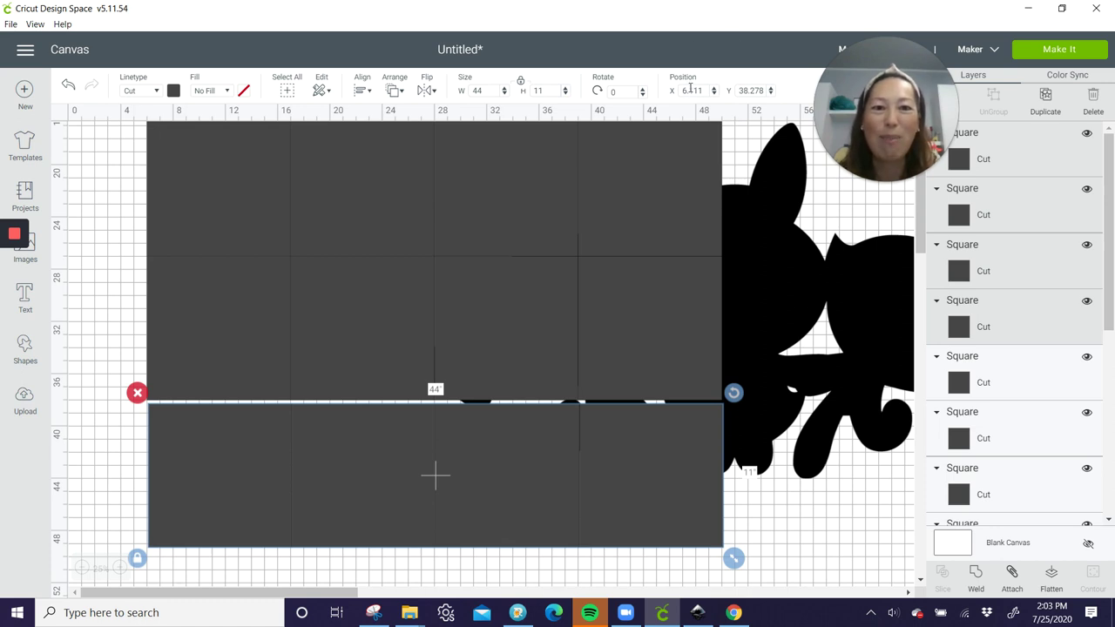
double_click(690, 89)
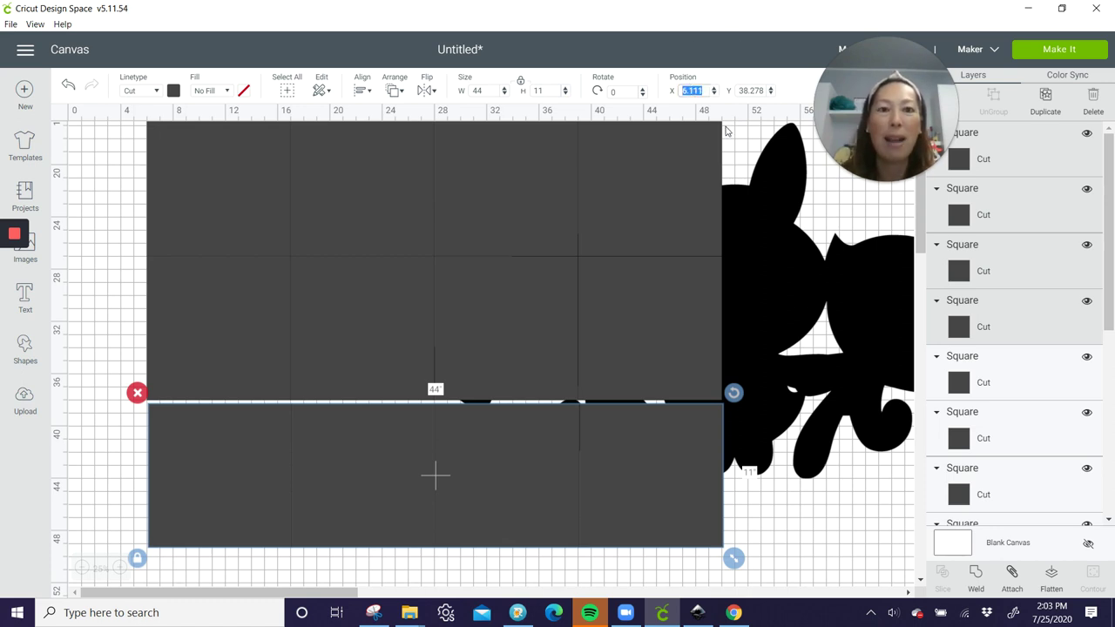
text(6)
key(Tab)
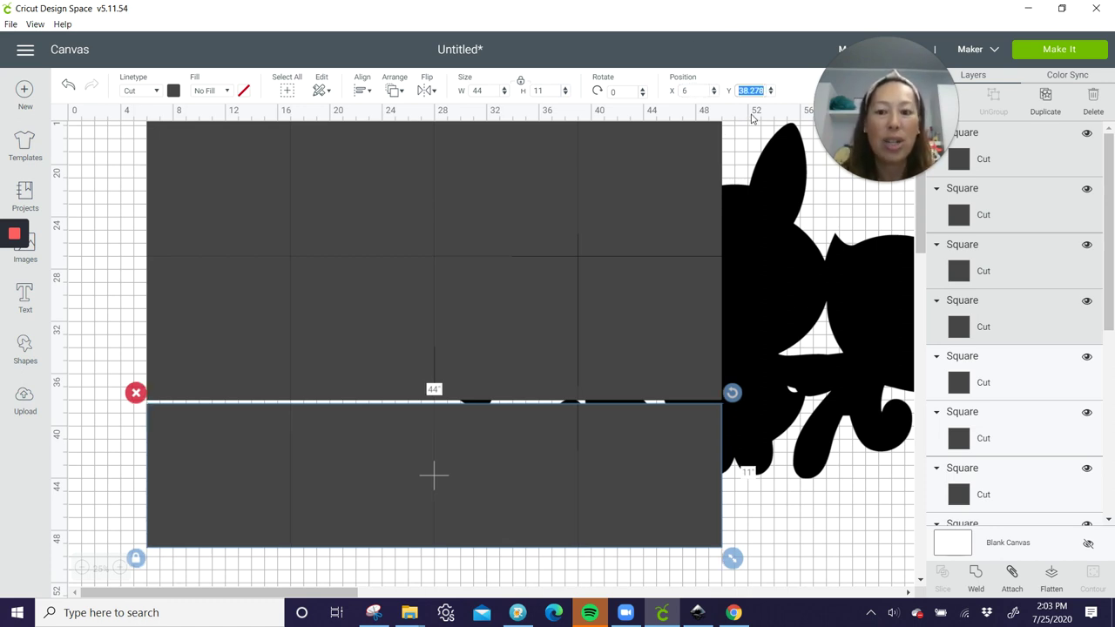
text(38)
key(Return)
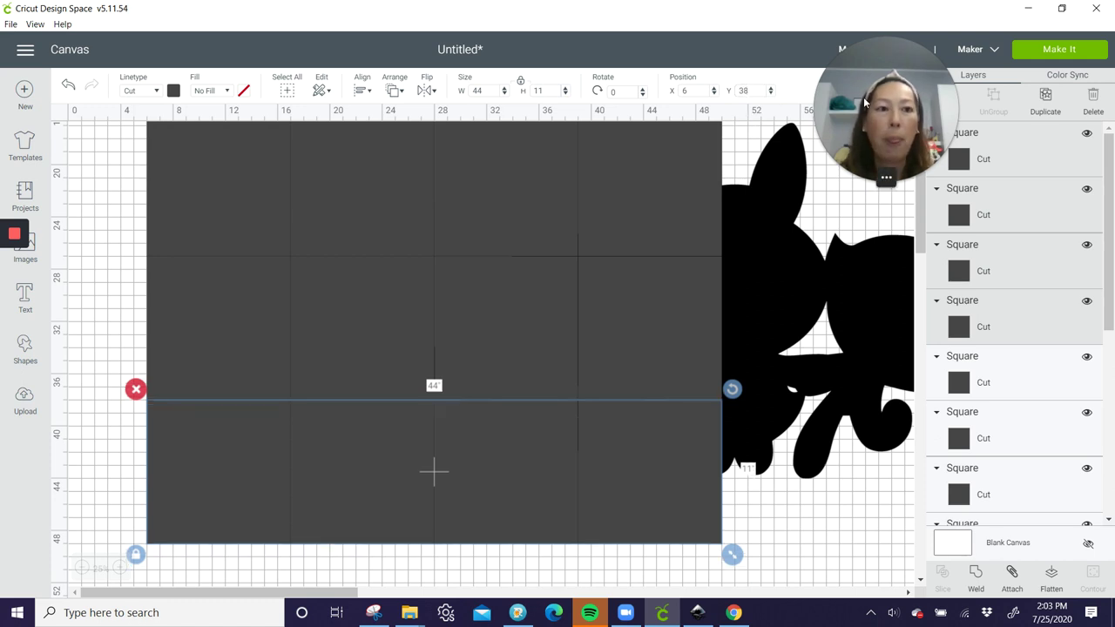
Duplicate the third row of squares and position the copy as a fourth row at X 6 and Y 49.
click(1045, 97)
scroll(543, 250, down, 2)
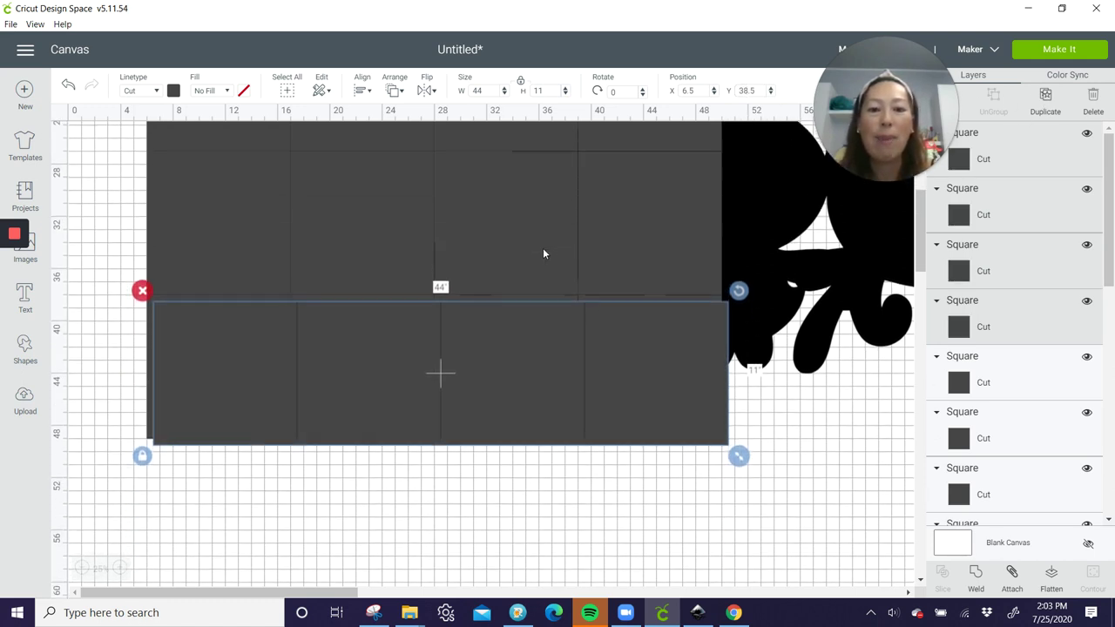
drag(615, 288, 626, 436)
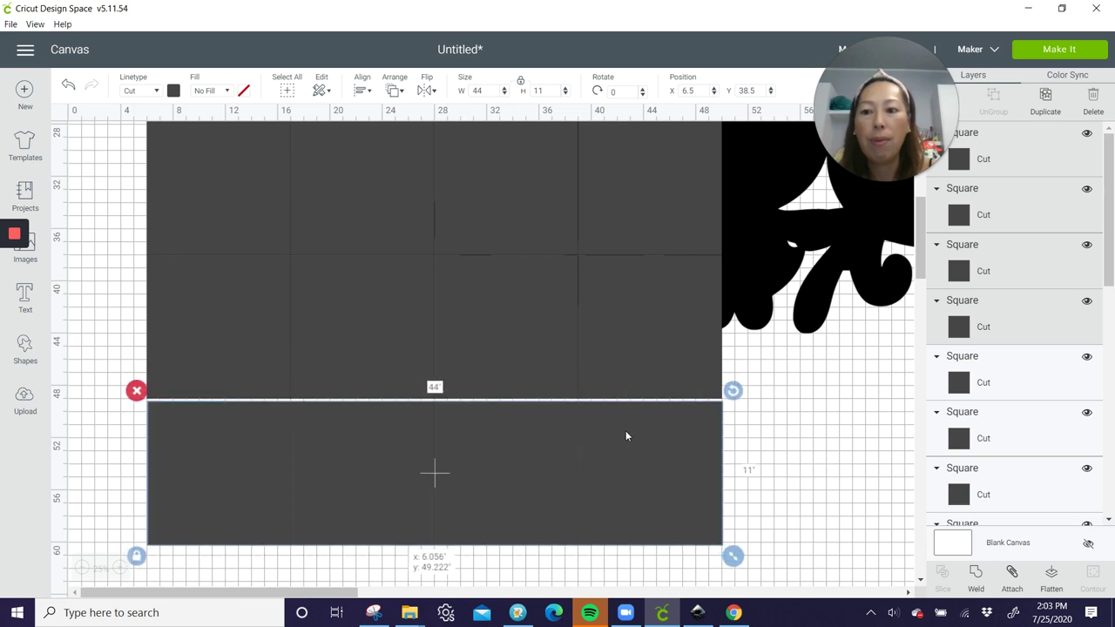
double_click(699, 90)
text(6)
key(Tab)
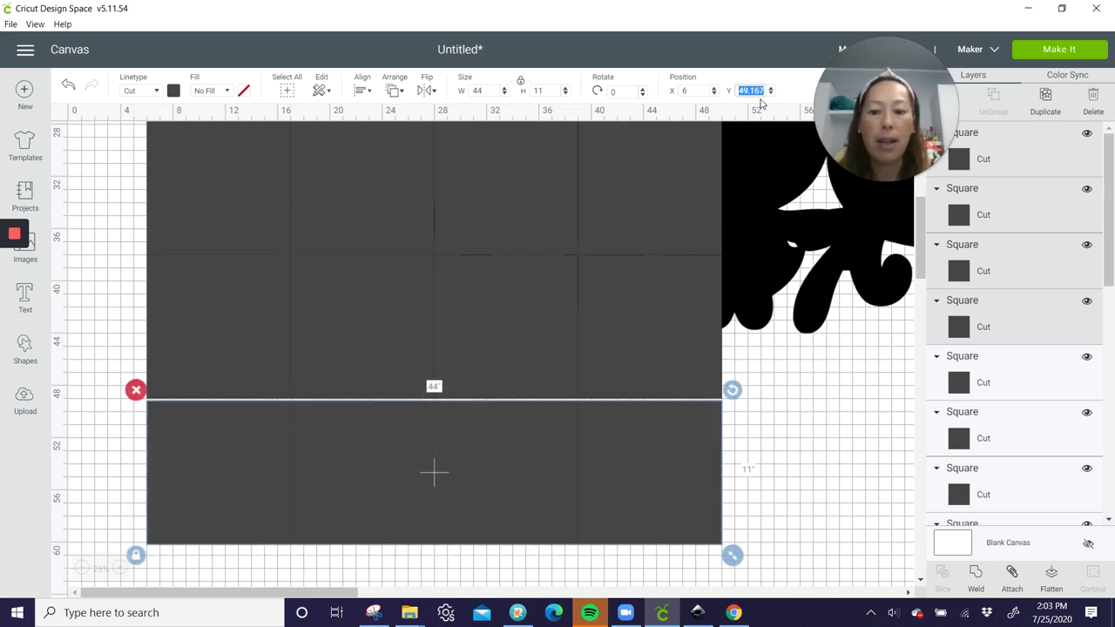
text(49)
key(Return)
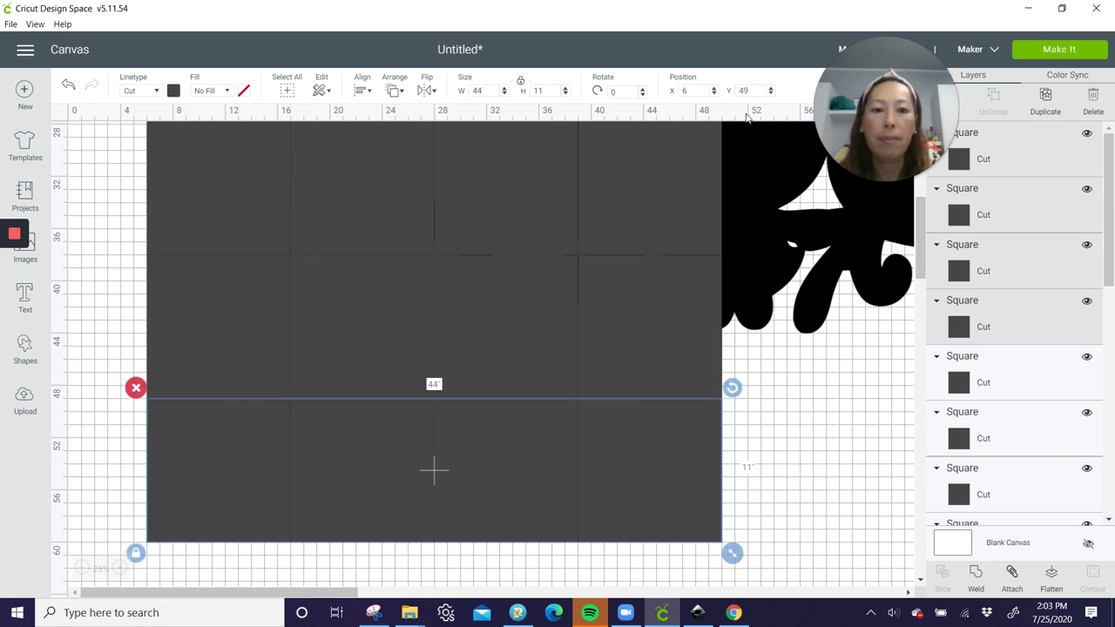
Move the black silhouette and the full-color reference image to the empty canvas right of the square grid, with the reference image over the silhouette.
scroll(769, 391, up, 3)
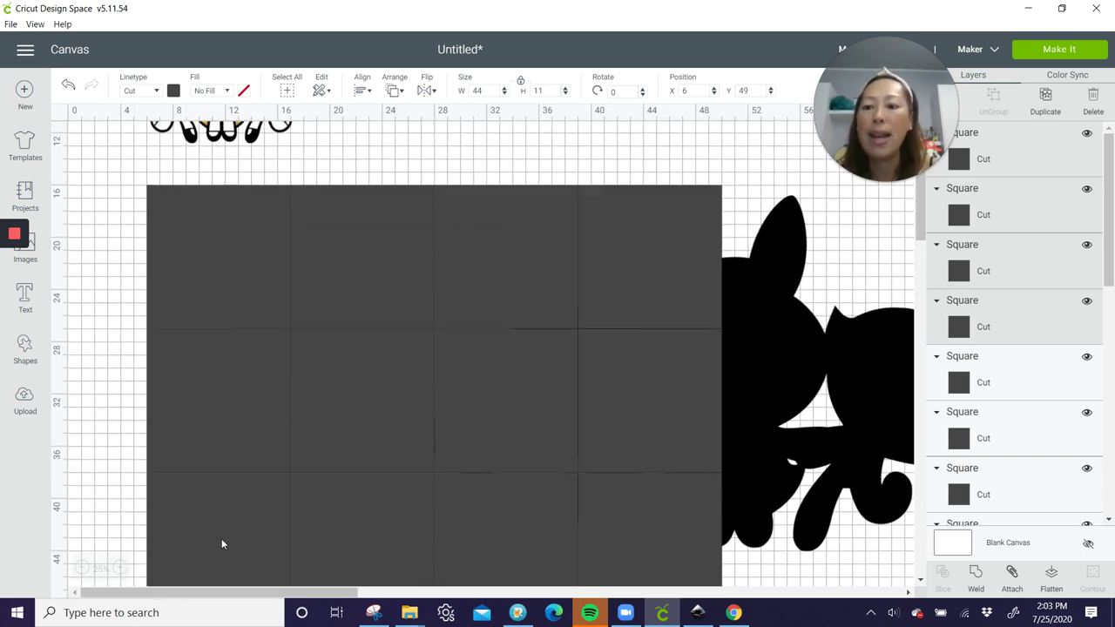
drag(235, 135, 840, 427)
drag(268, 595, 397, 595)
drag(493, 446, 842, 325)
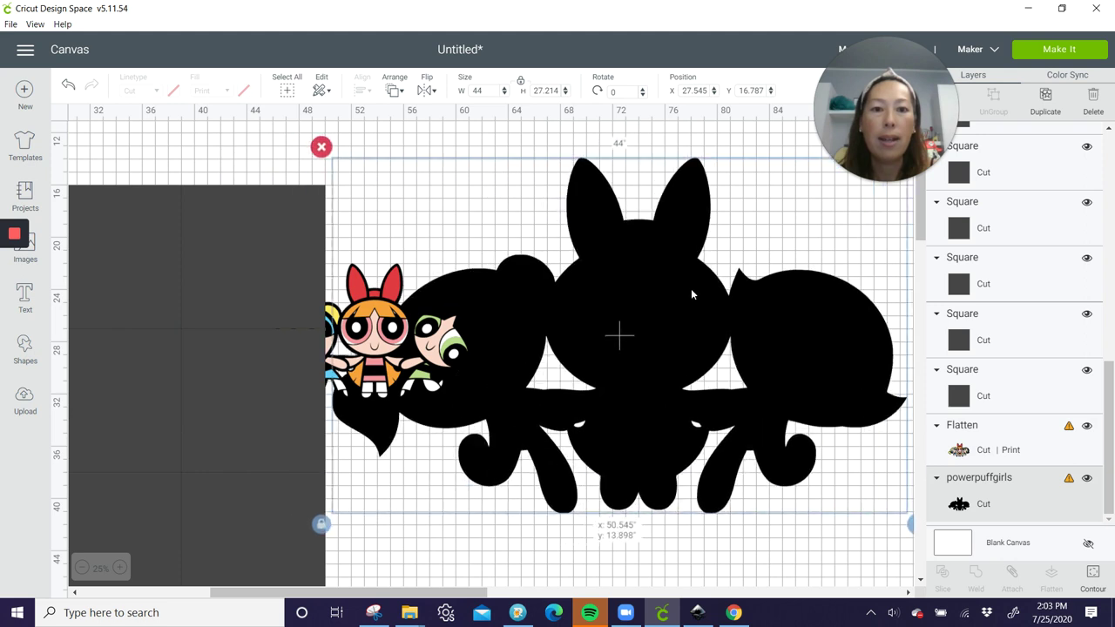
click(396, 342)
drag(384, 325, 491, 331)
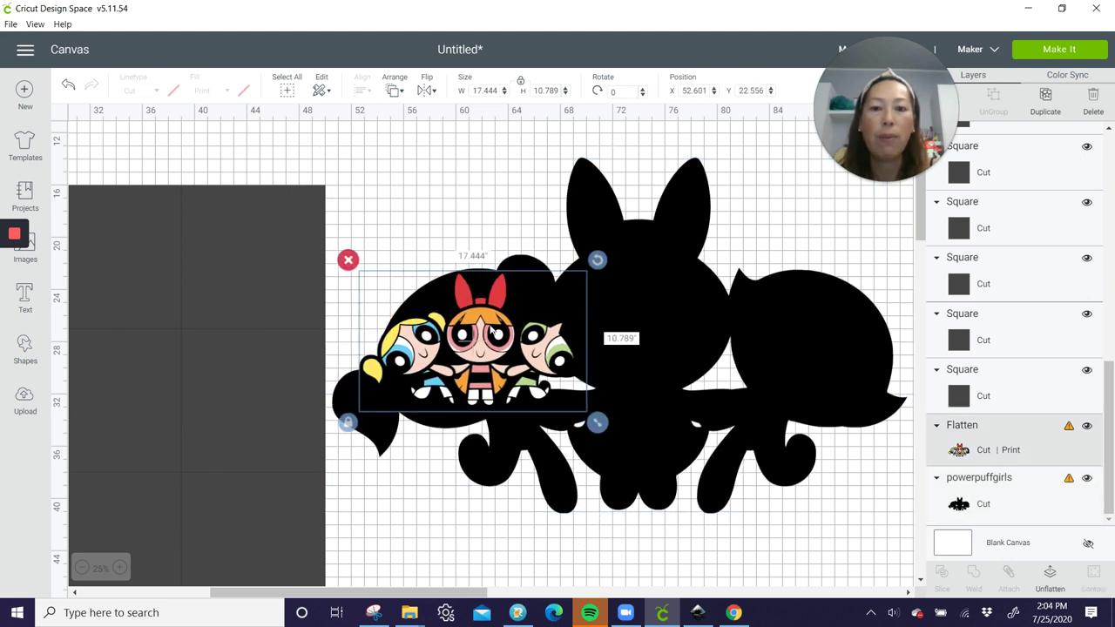
Set the full-color reference image's width to 44 inches.
double_click(481, 91)
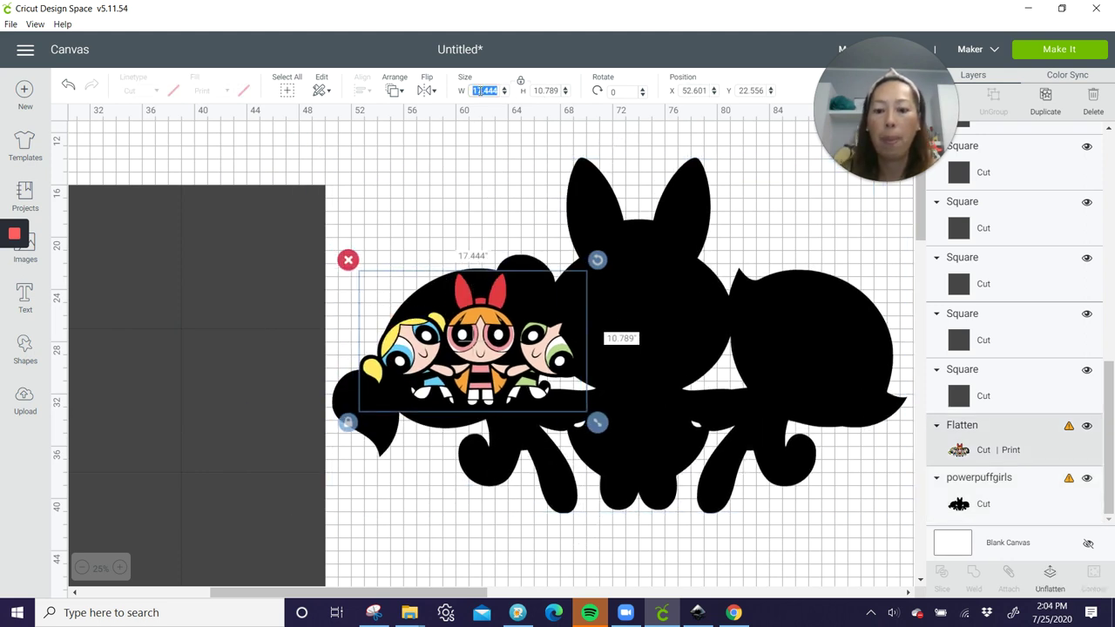
text(44)
key(Tab)
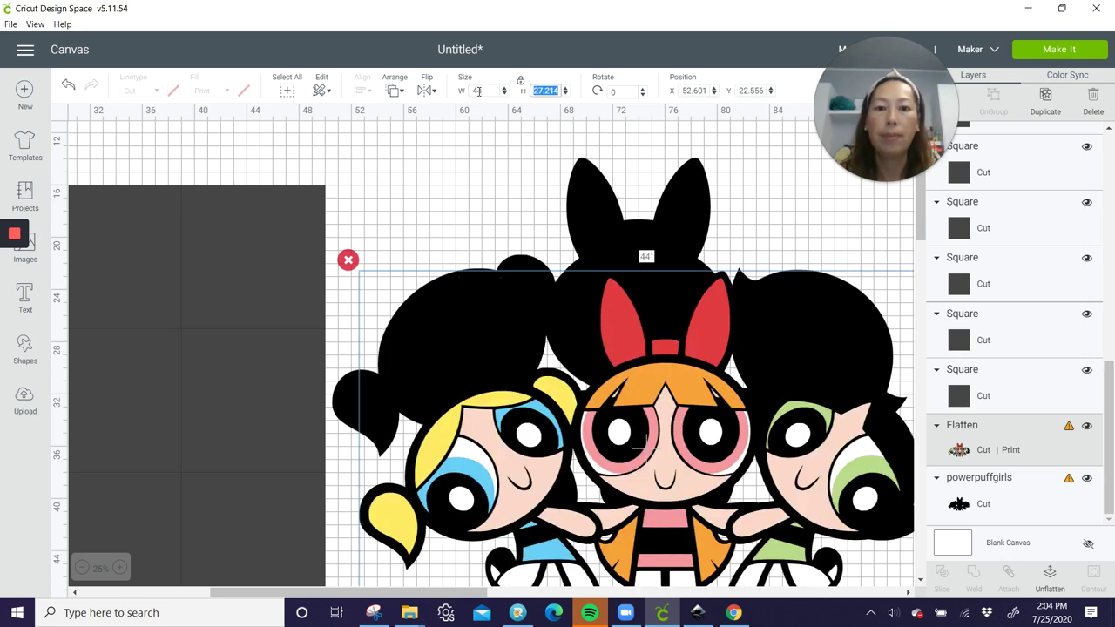
Center the full-color reference image and the black silhouette on each other, and group them.
click(463, 186)
drag(464, 137, 692, 466)
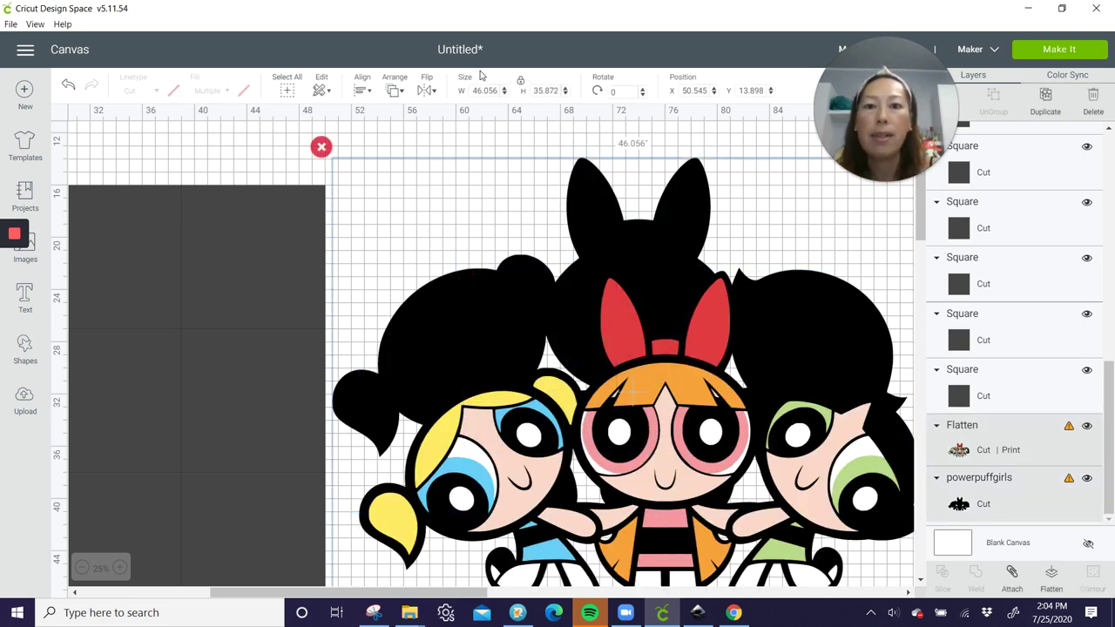
click(363, 91)
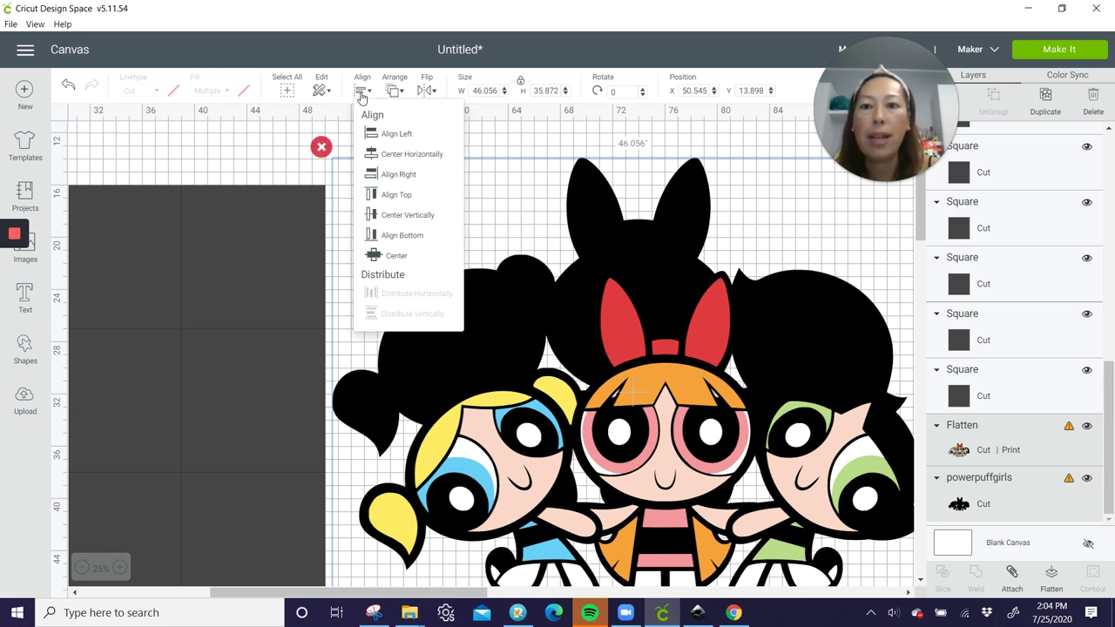
click(396, 255)
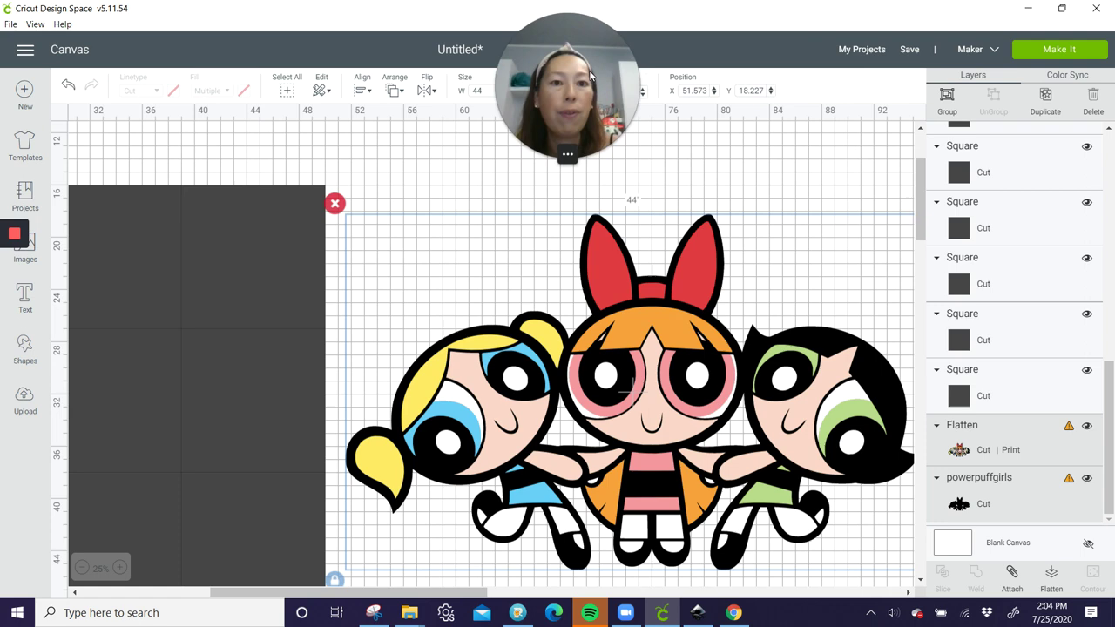
click(947, 97)
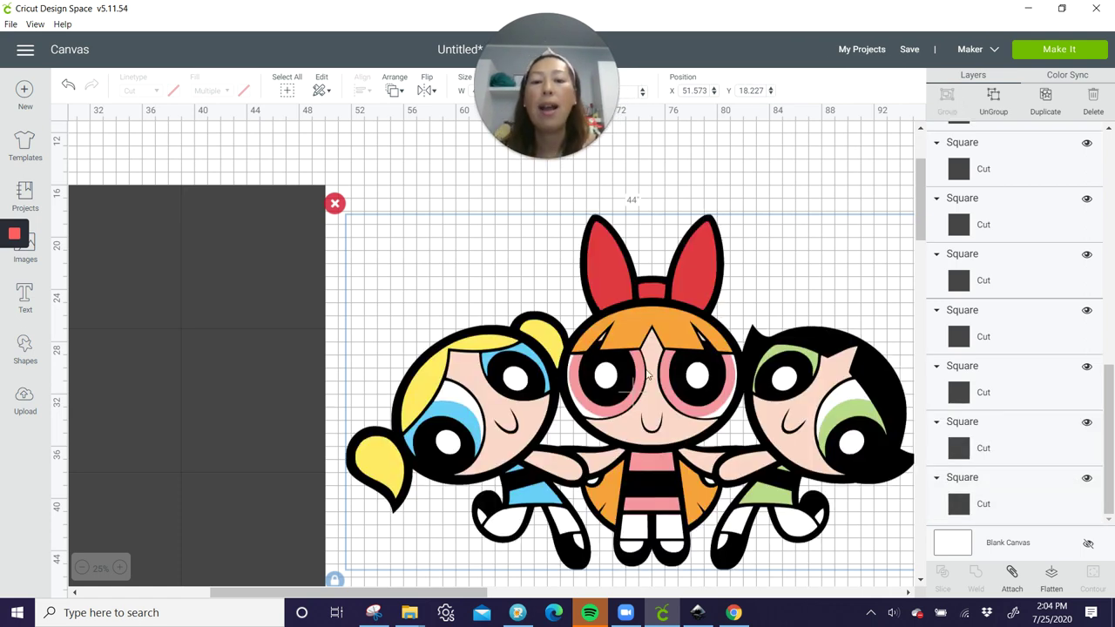
Move the grouped design onto the 4-by-4 square grid, at about X 5.85 and Y 17.6.
drag(398, 598, 293, 597)
drag(777, 397, 233, 393)
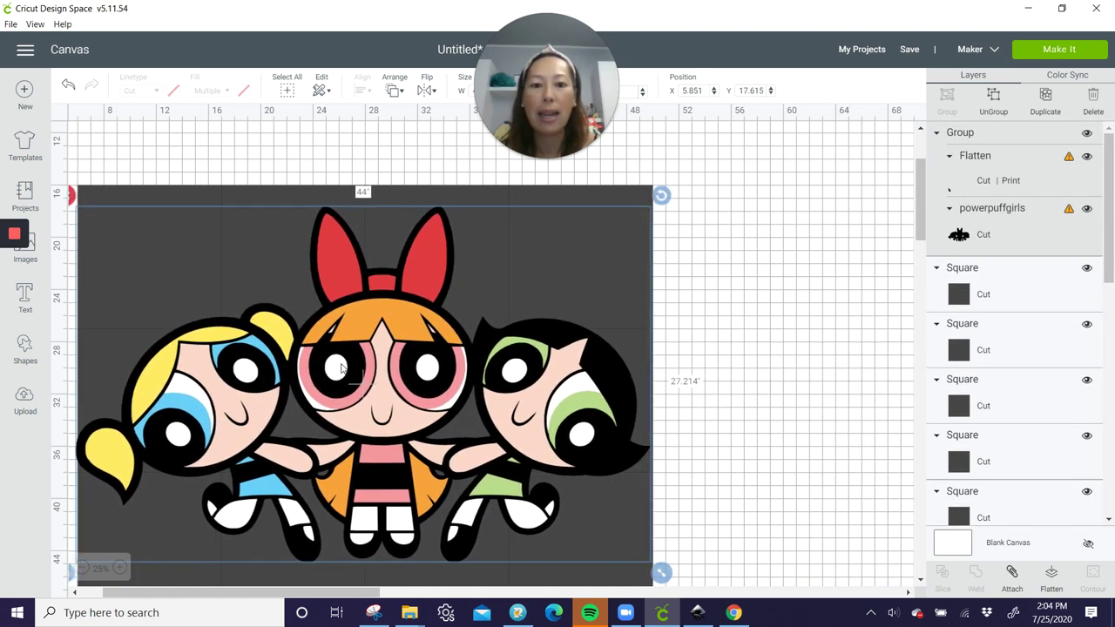
scroll(426, 369, down, 1)
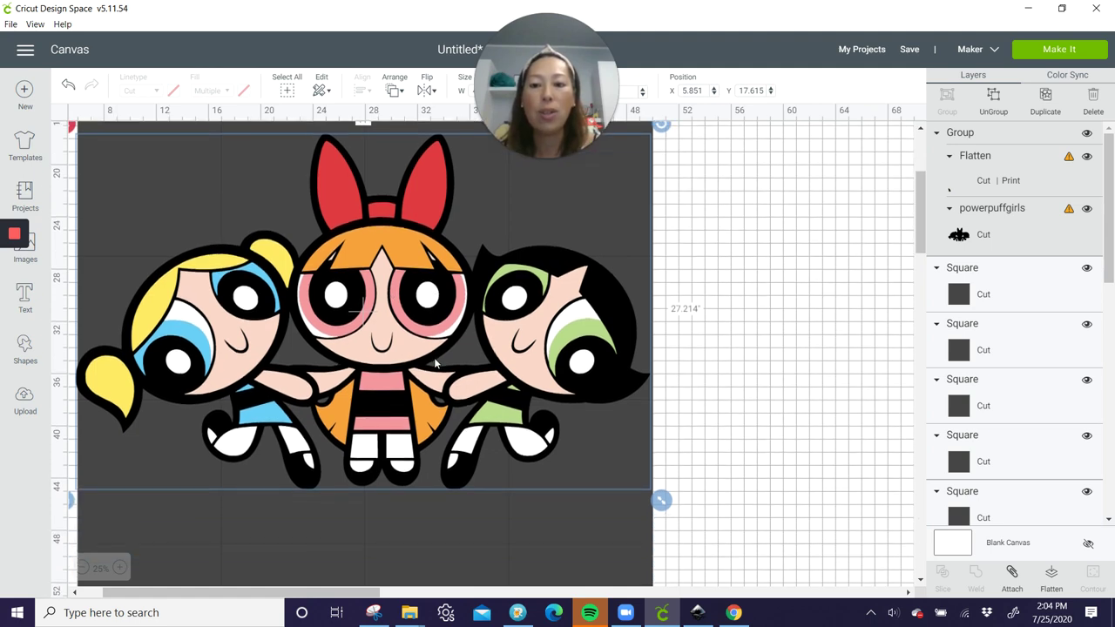
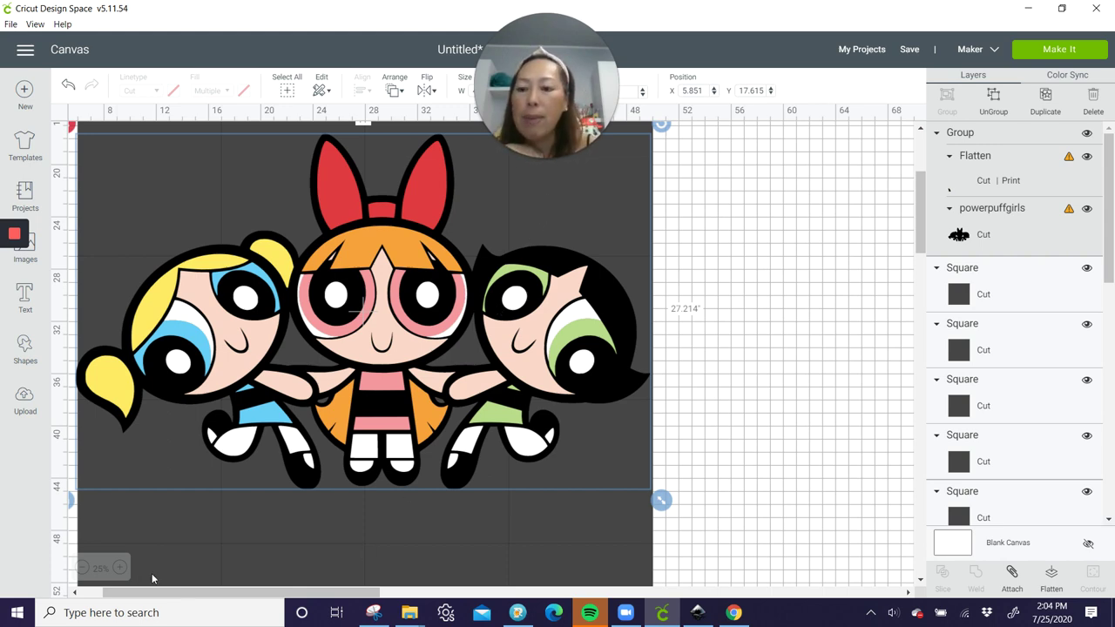
Examine where the grid lines cross the three characters and how the design fits the grid's side edges.
click(120, 567)
scroll(635, 492, down, 5)
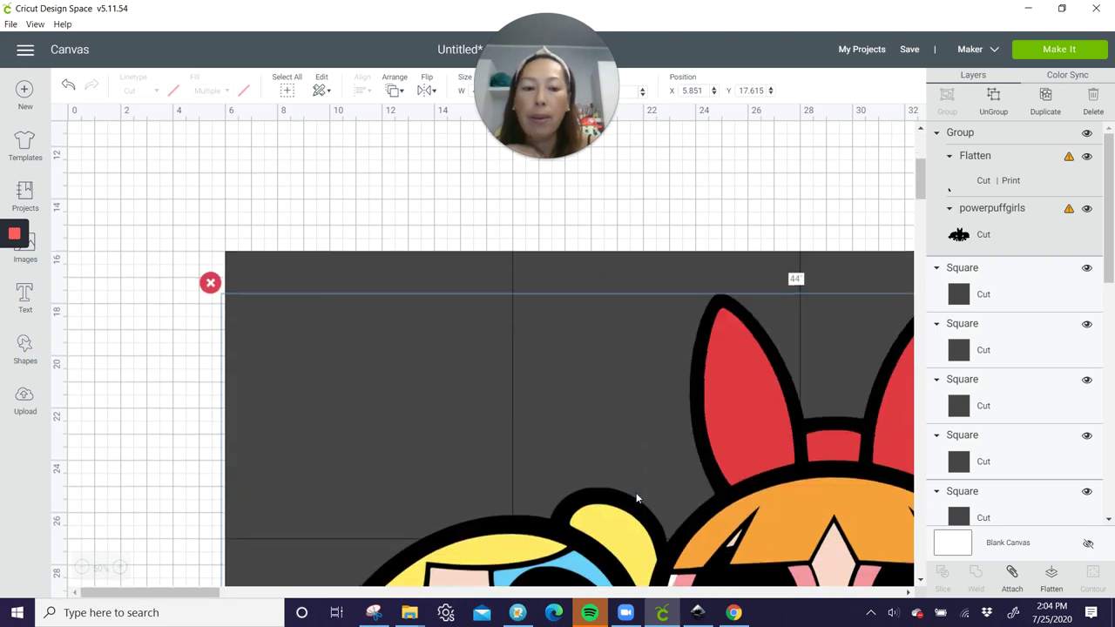
scroll(523, 522, down, 3)
scroll(444, 555, down, 1)
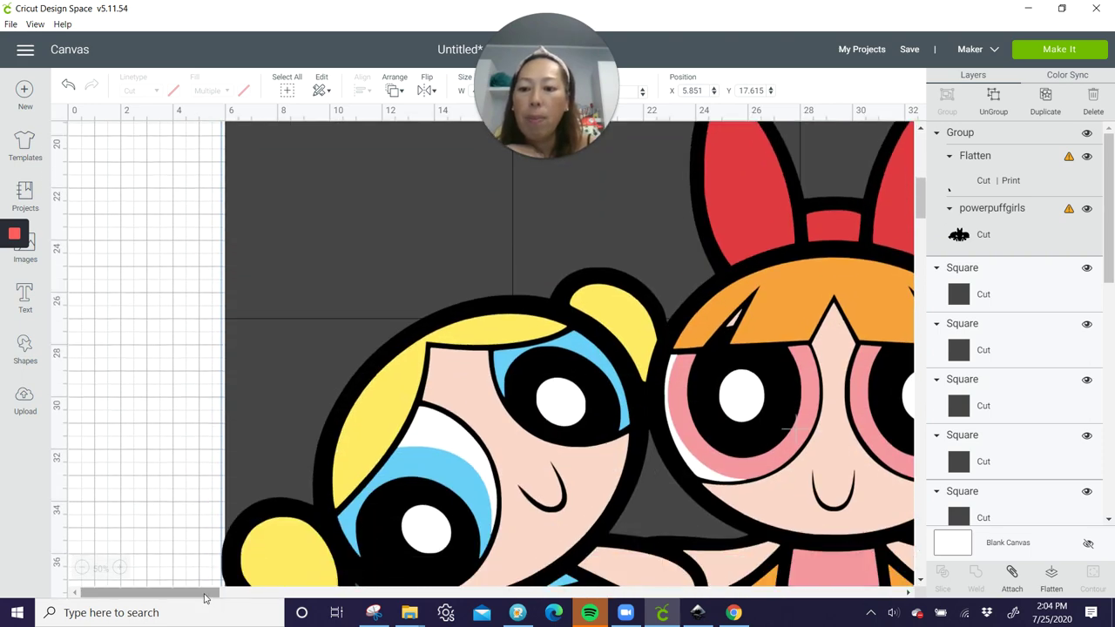
scroll(338, 489, right, 10)
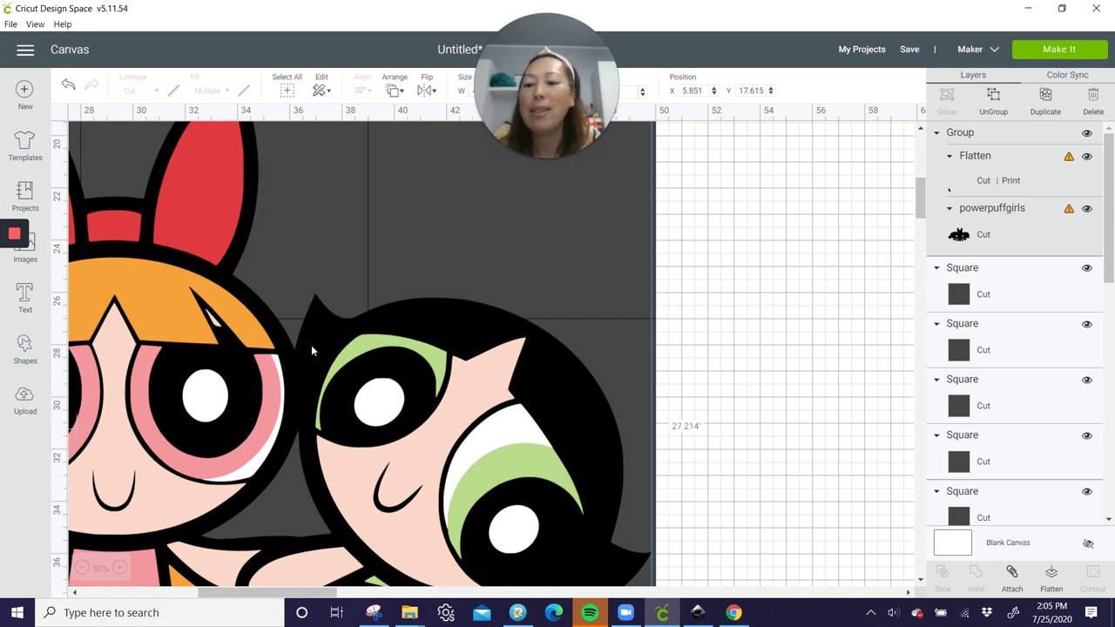
click(80, 569)
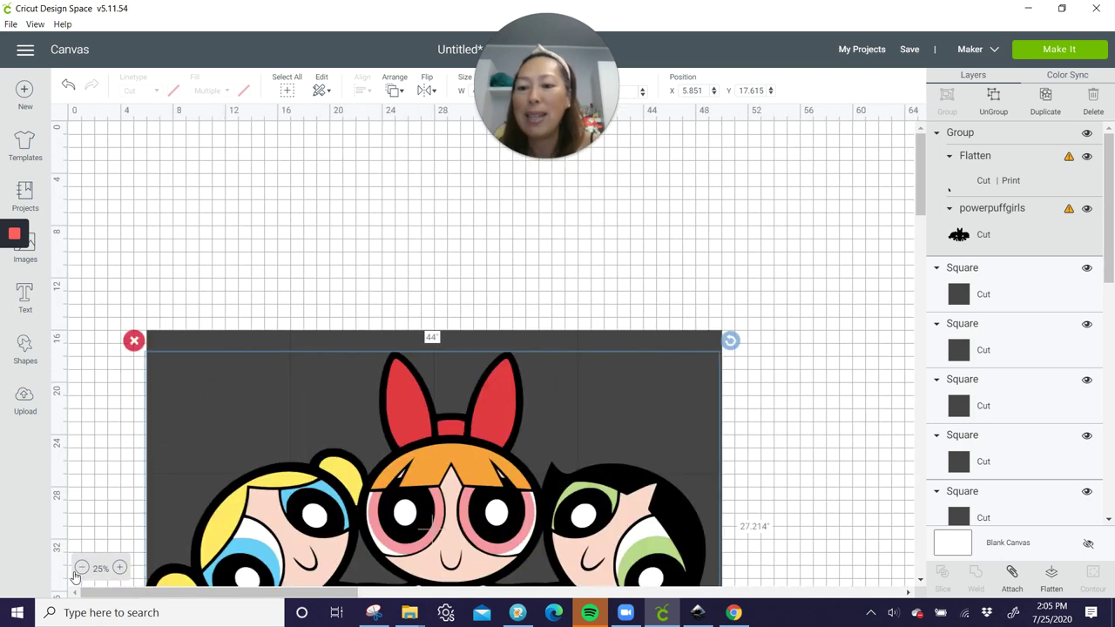
scroll(393, 409, down, 5)
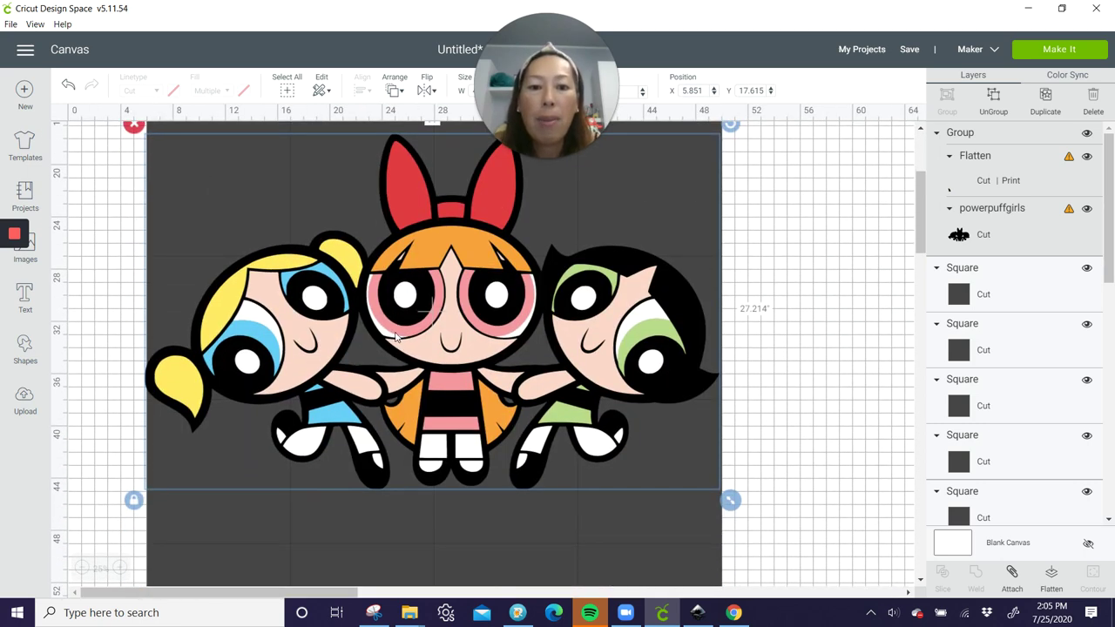
Shift the grouped design lower on the grid, to about X 5.96 and Y 21.56.
drag(468, 286, 467, 327)
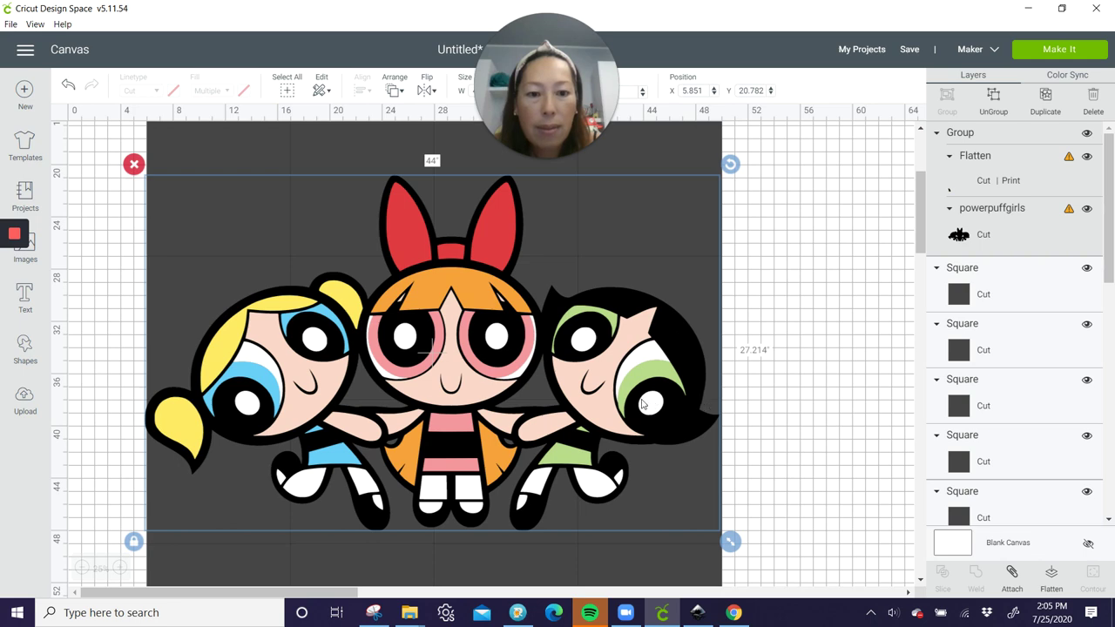
scroll(601, 401, down, 2)
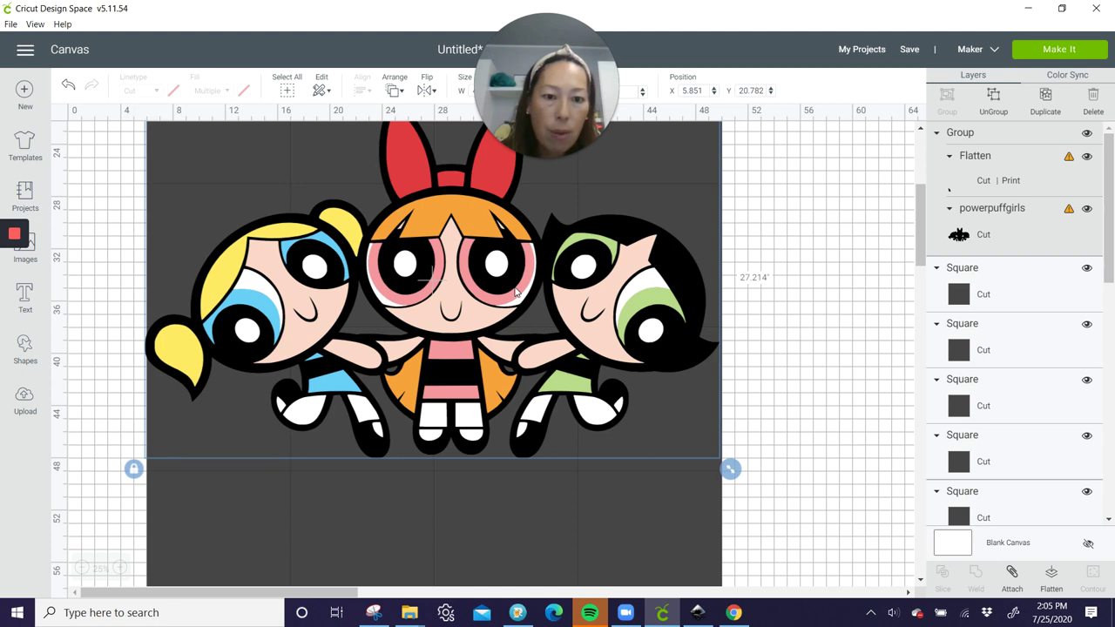
mouse_move(514, 290)
mouse_down()
mouse_move(529, 288)
mouse_move(521, 292)
mouse_up()
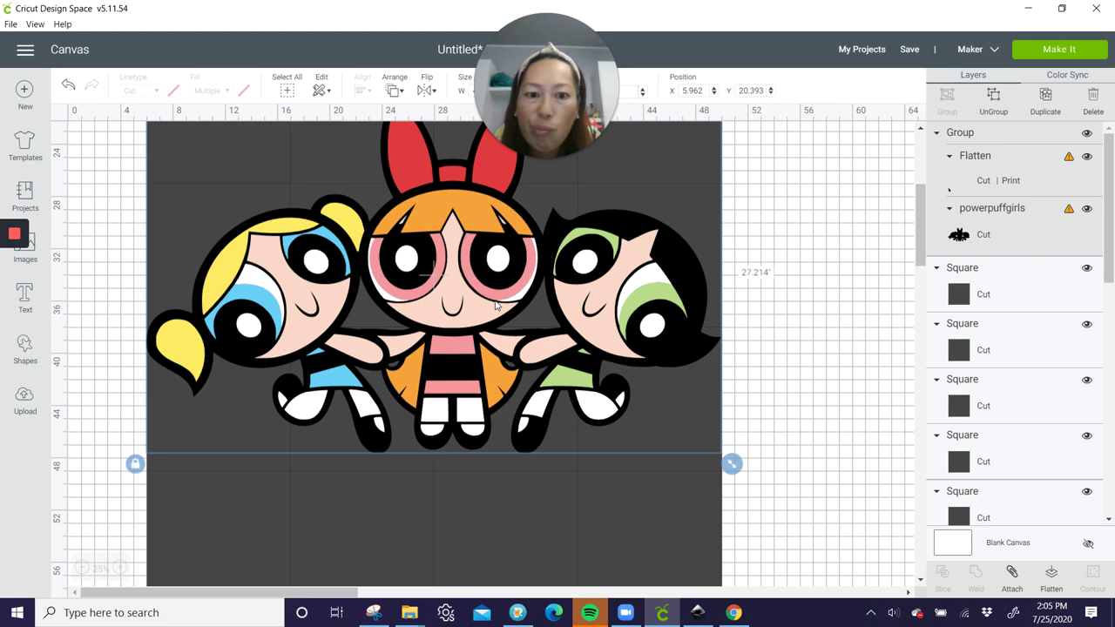
drag(496, 305, 494, 322)
scroll(494, 322, up, 3)
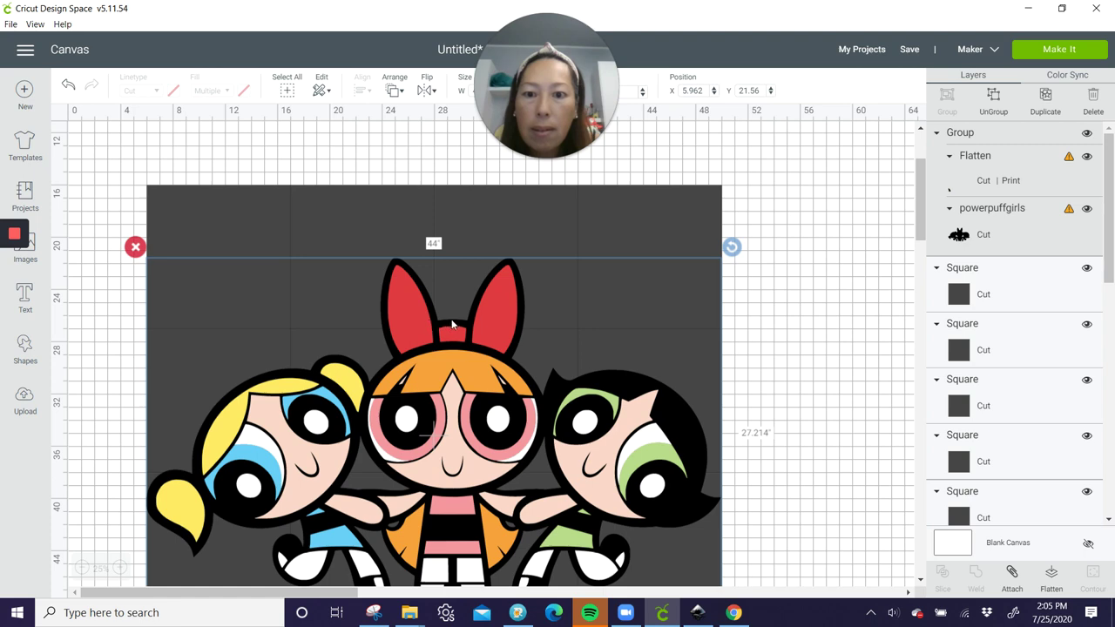
scroll(473, 323, down, 4)
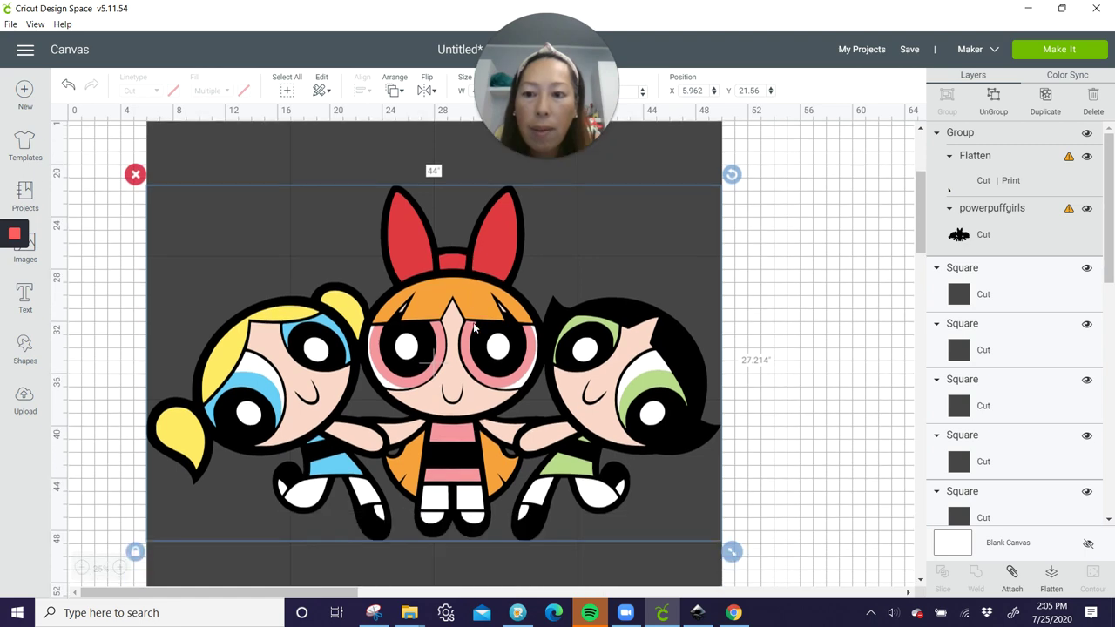
scroll(484, 381, down, 1)
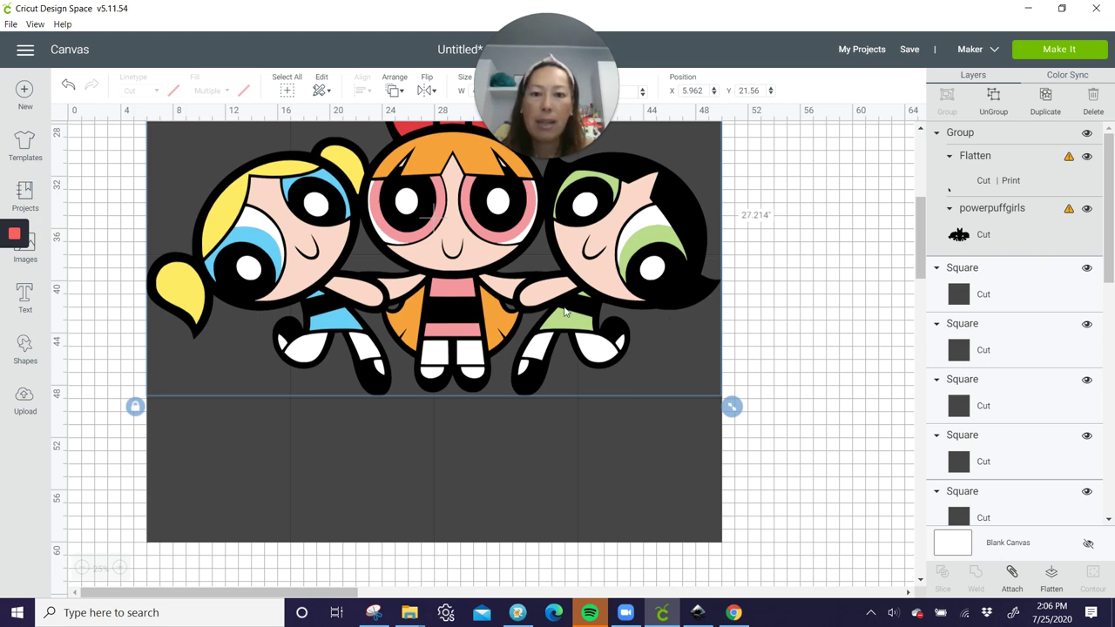
scroll(664, 286, up, 3)
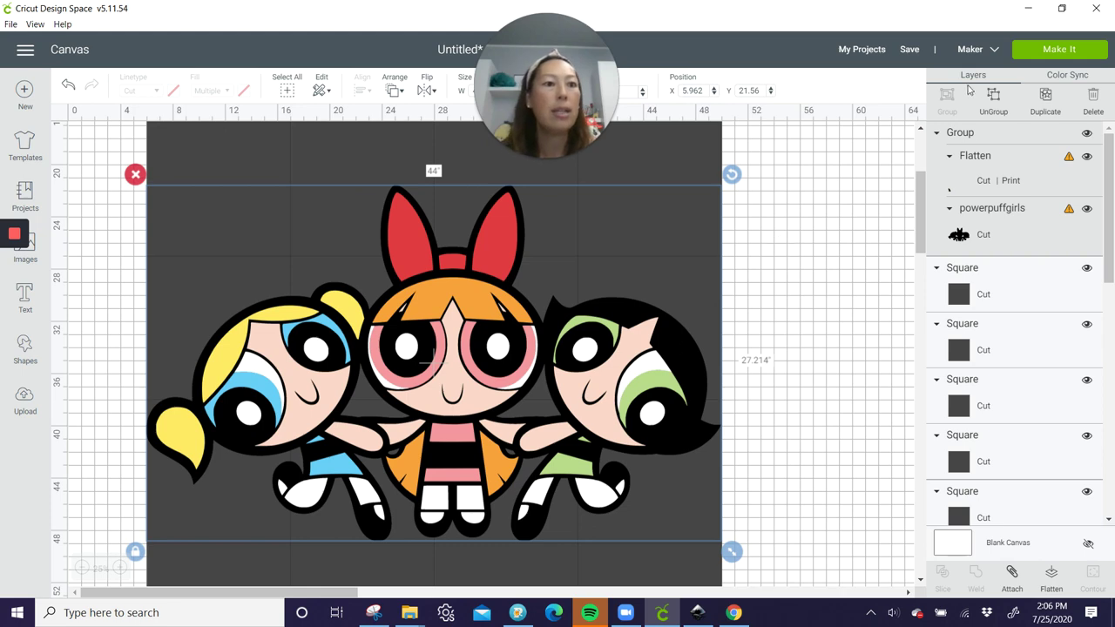
Ungroup the design and delete the full-color reference image, keeping the black silhouette on the grid.
click(994, 102)
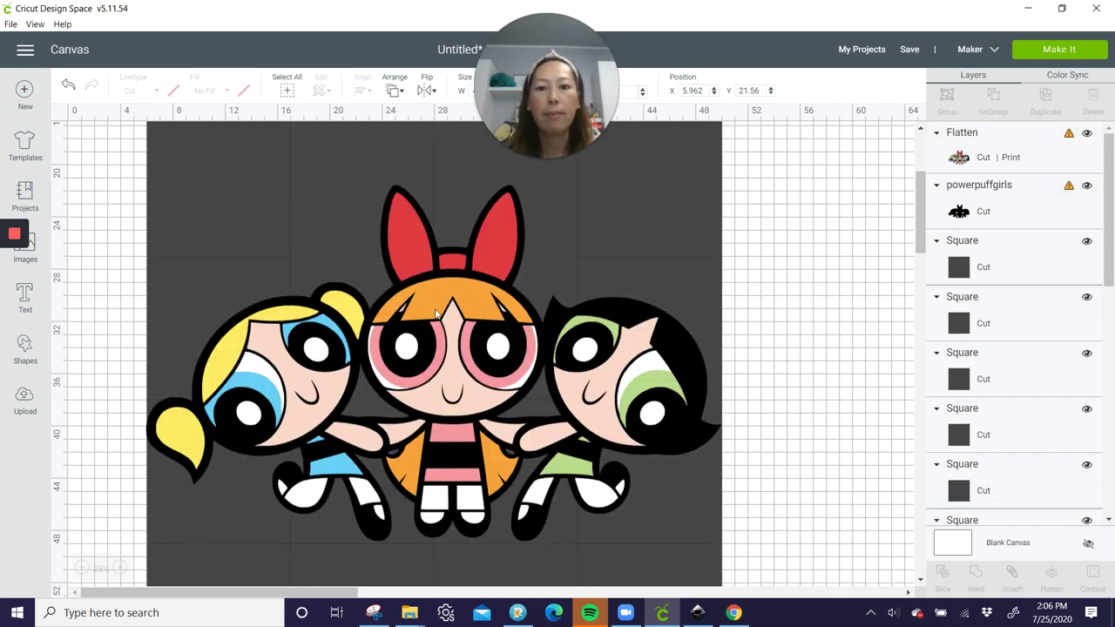
drag(438, 314, 590, 321)
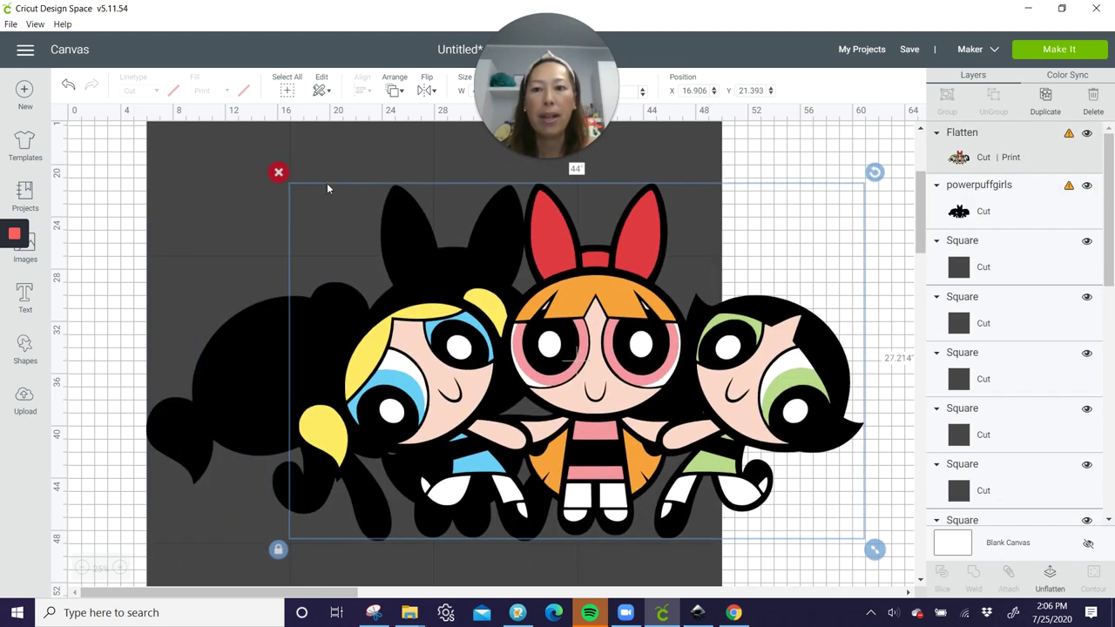
click(277, 172)
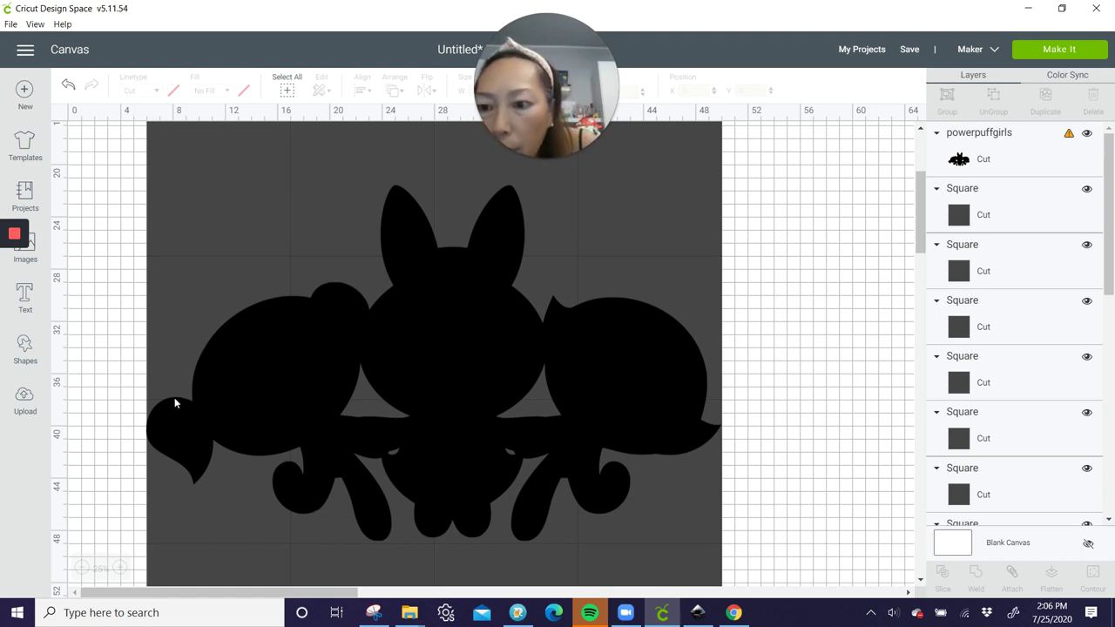
Lower the black silhouette on the grid to about Y 23.56, leaving its horizontal position alone.
drag(316, 353, 316, 379)
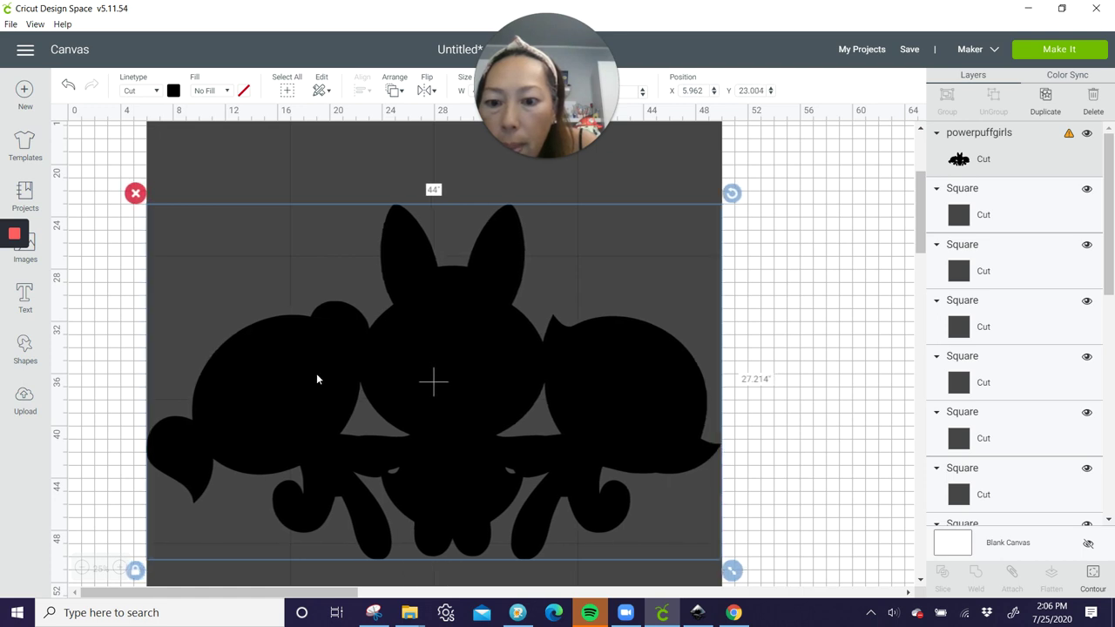
scroll(316, 379, down, 1)
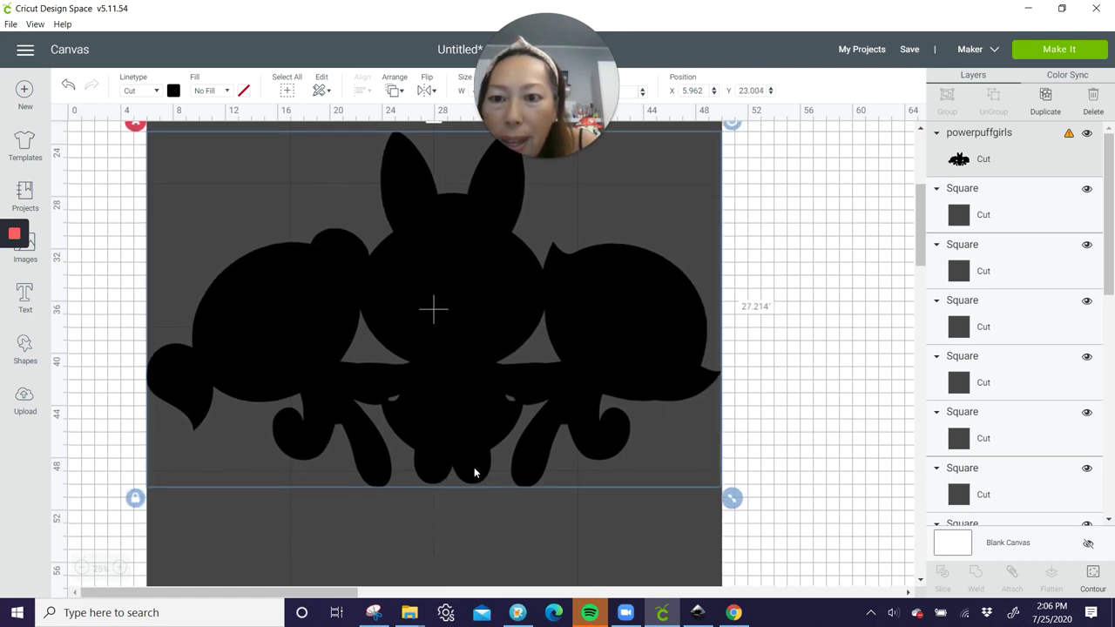
drag(466, 295, 468, 306)
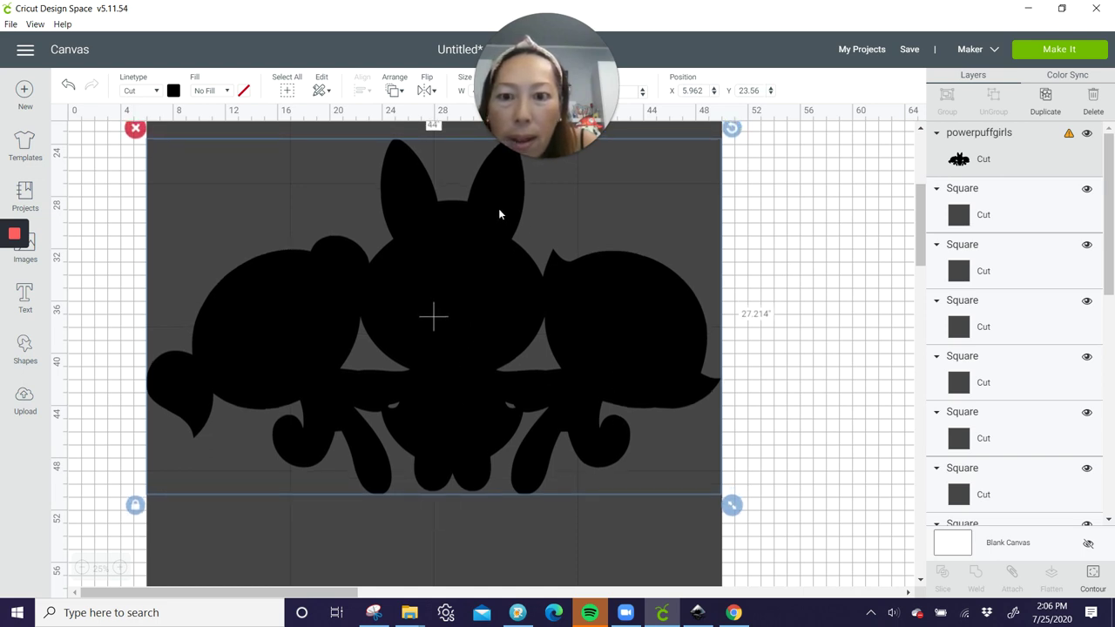
scroll(490, 229, up, 1)
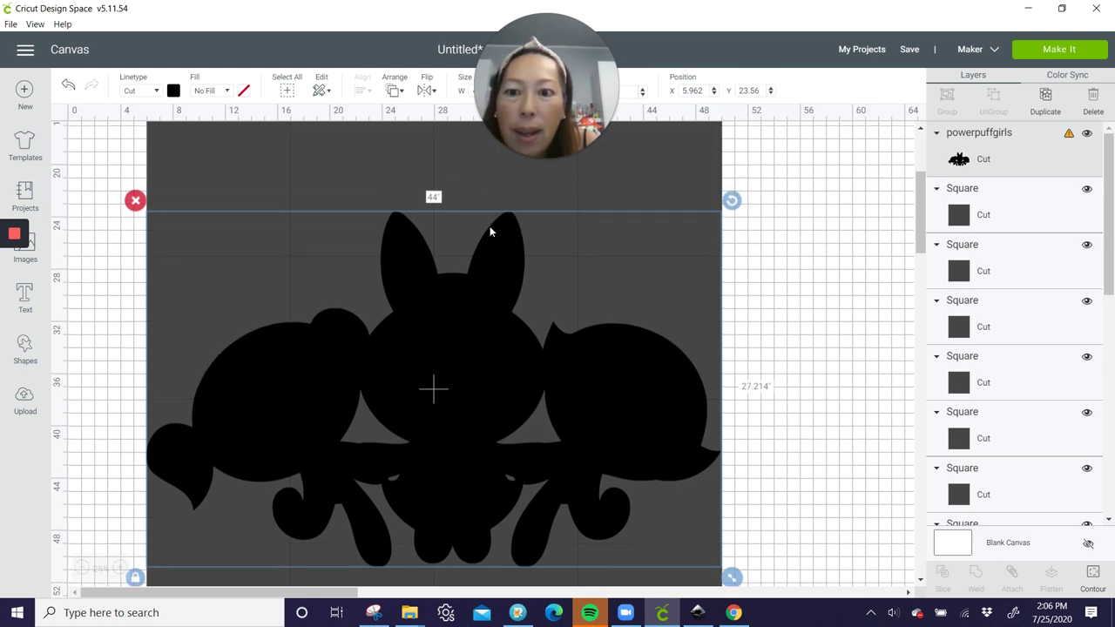
scroll(490, 226, down, 1)
scroll(487, 227, up, 1)
click(834, 366)
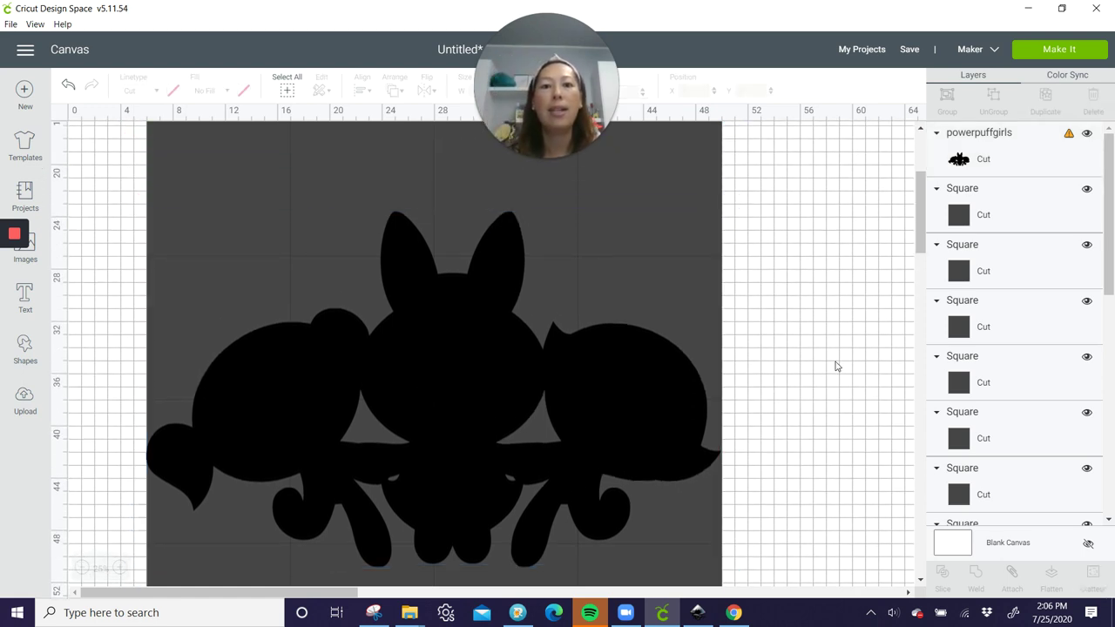
Delete the four corner squares of the grid that the silhouette does not cover.
scroll(834, 366, down, 1)
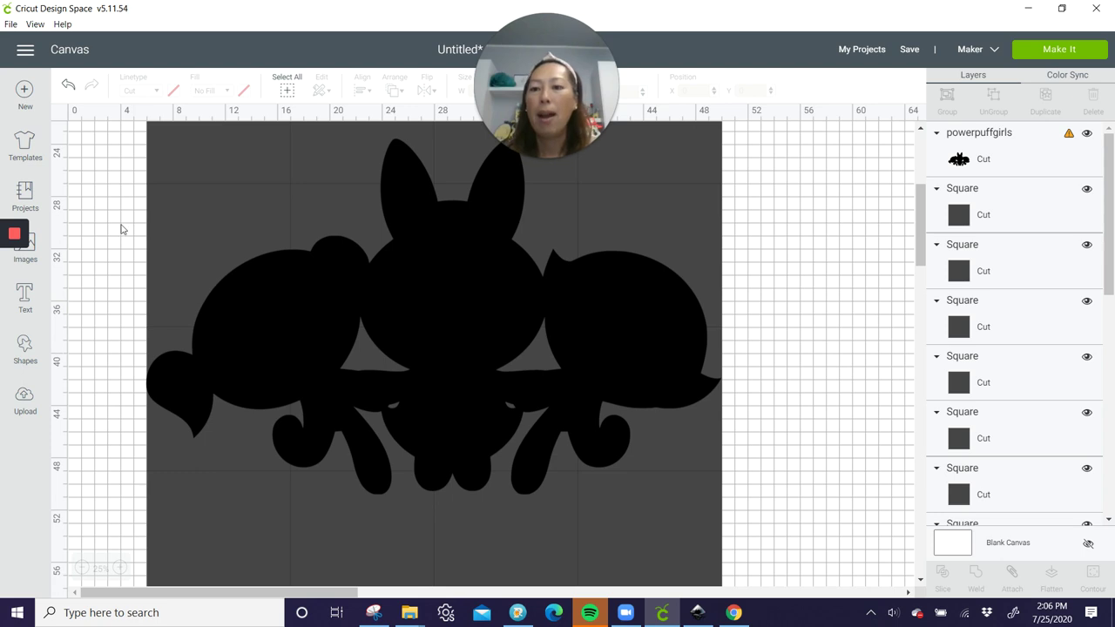
scroll(122, 222, up, 2)
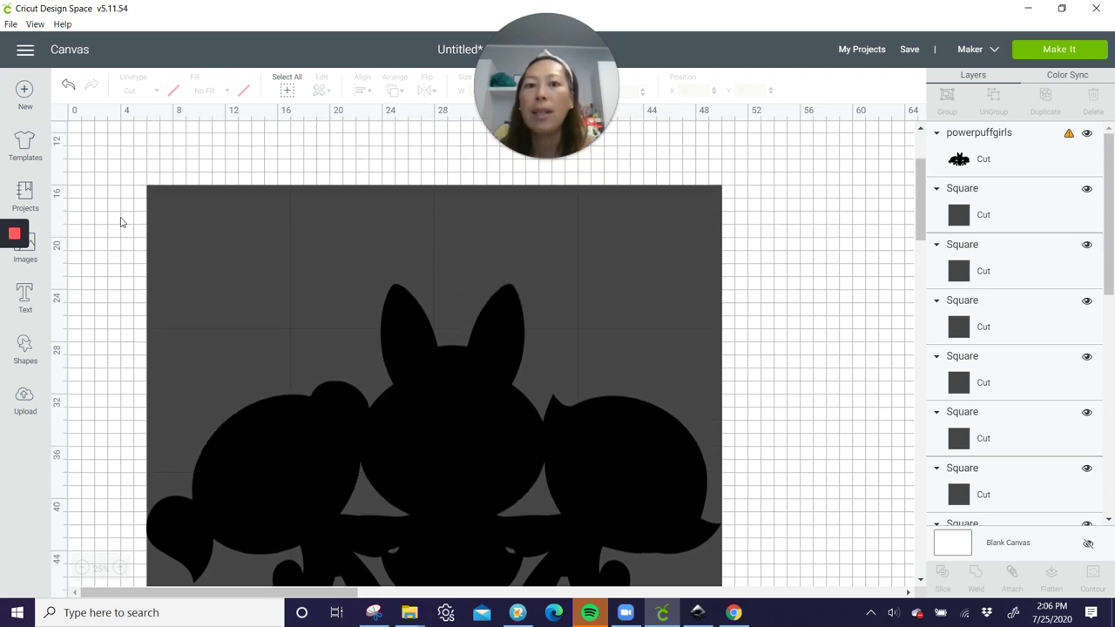
click(194, 227)
key(Delete)
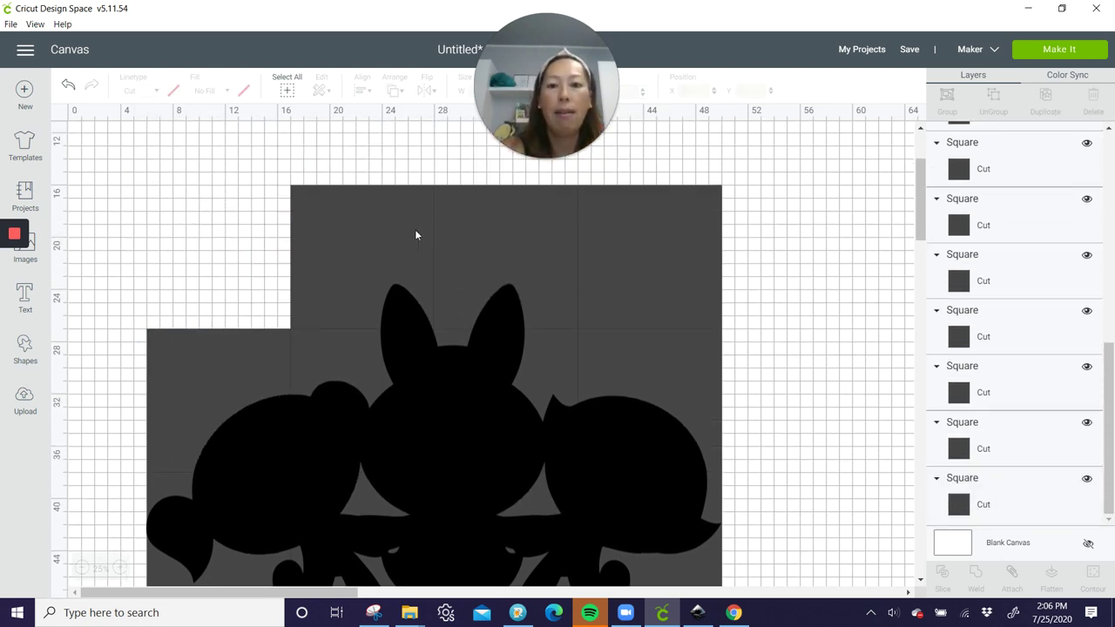
click(634, 233)
key(Delete)
scroll(634, 311, down, 4)
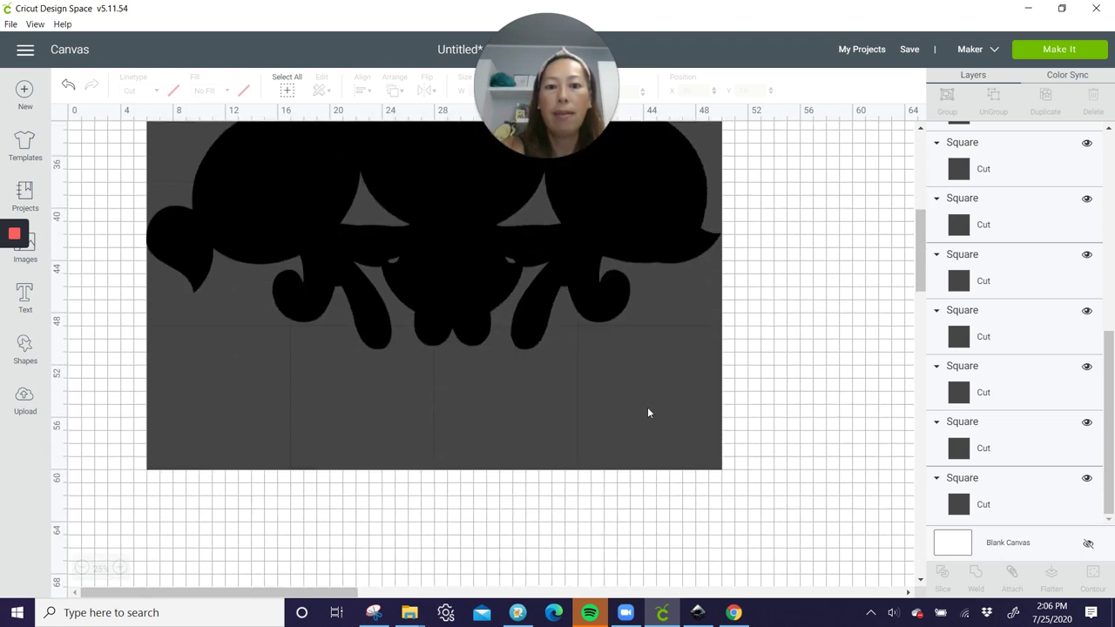
click(657, 403)
key(Delete)
click(186, 397)
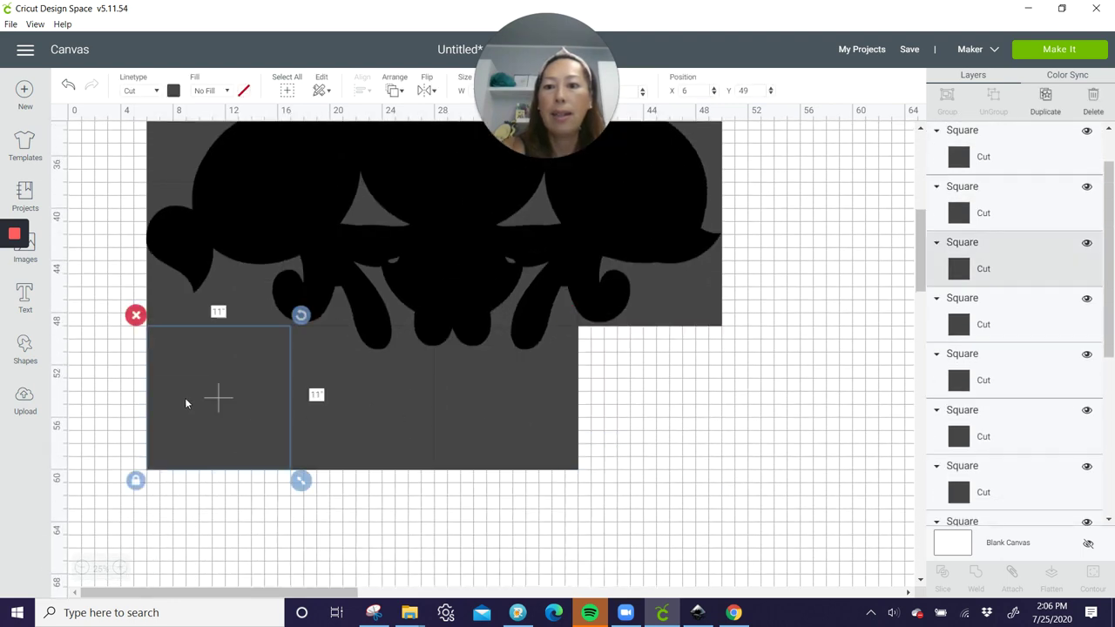
key(Delete)
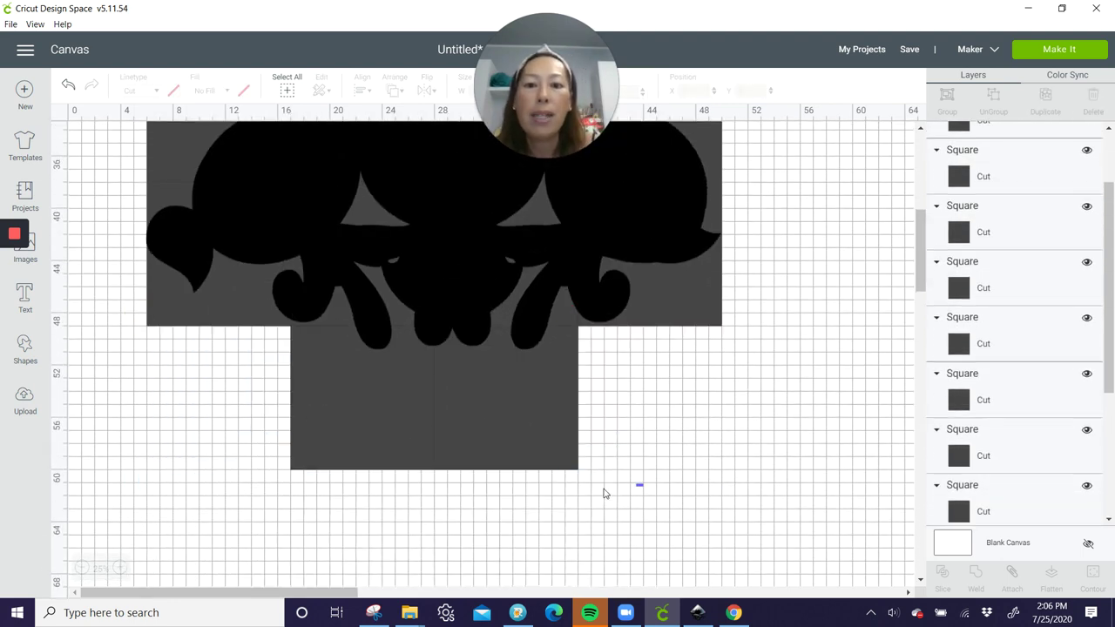
Slice the black silhouette with the third-column square in the grid's bottom row.
drag(604, 494, 505, 340)
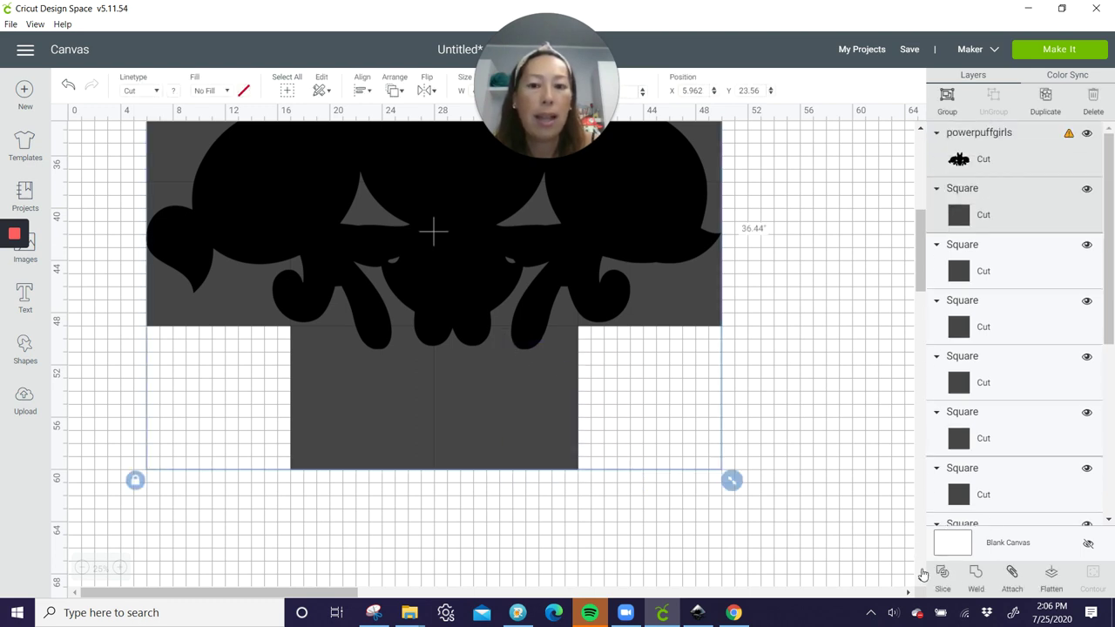
key(ctrl+z)
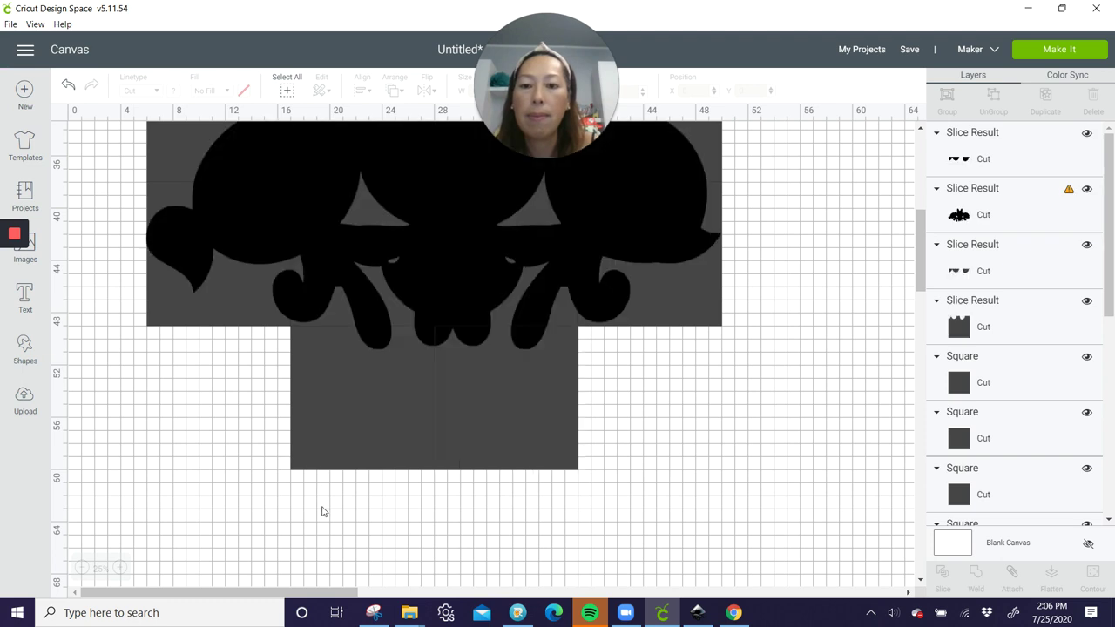
Slice the black silhouette with the second-column square of the grid's bottom row and with both first-column squares.
drag(329, 520, 374, 331)
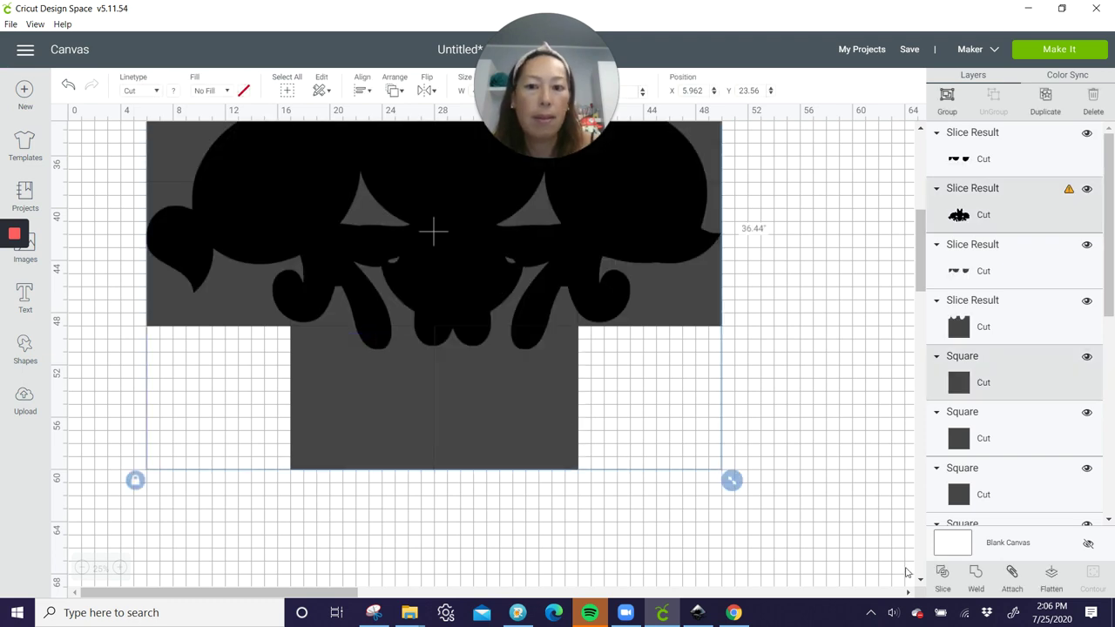
click(941, 572)
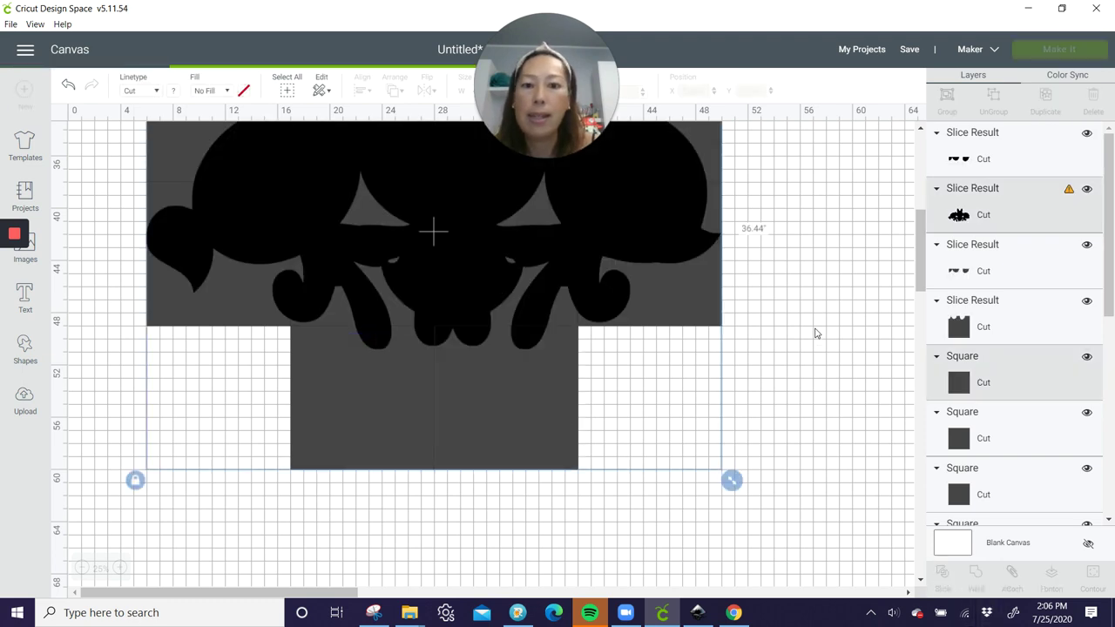
drag(101, 238, 202, 279)
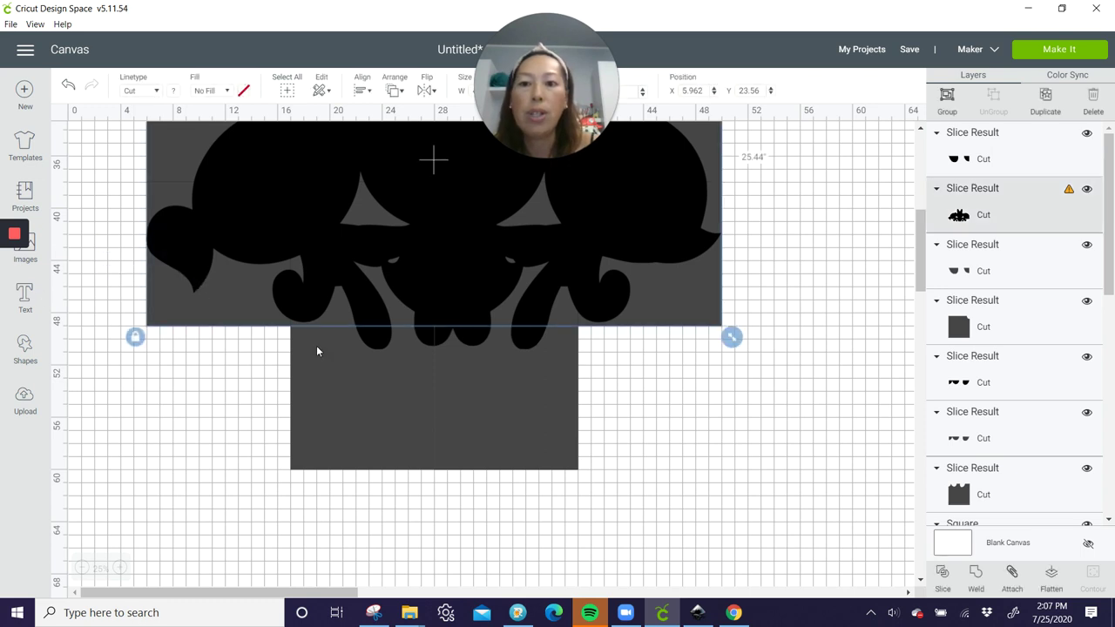
click(941, 572)
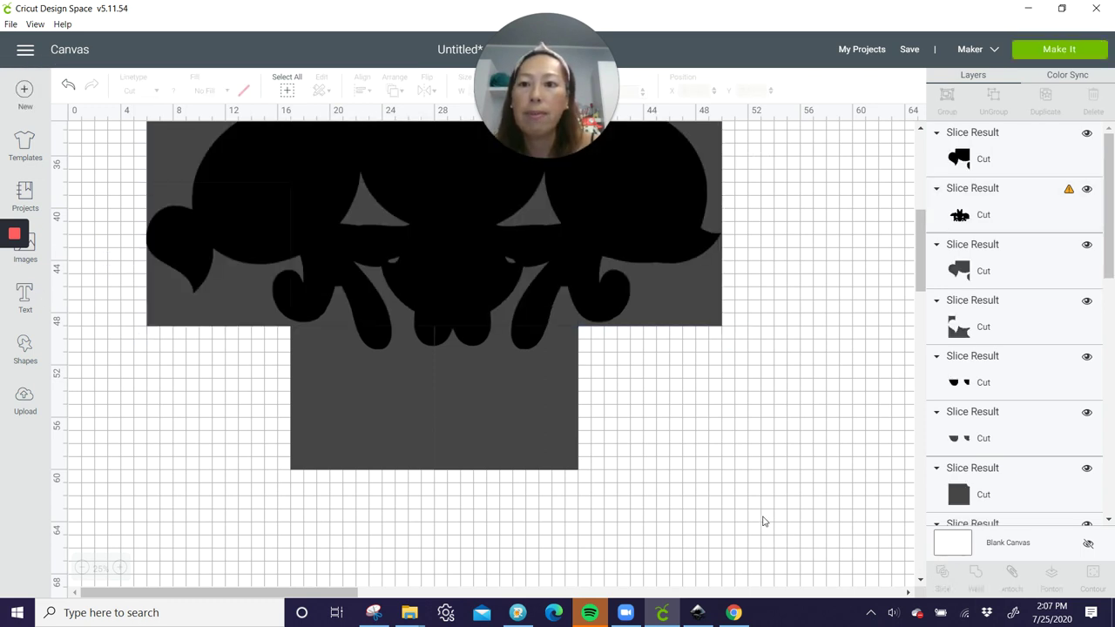
scroll(133, 333, up, 4)
drag(104, 247, 270, 284)
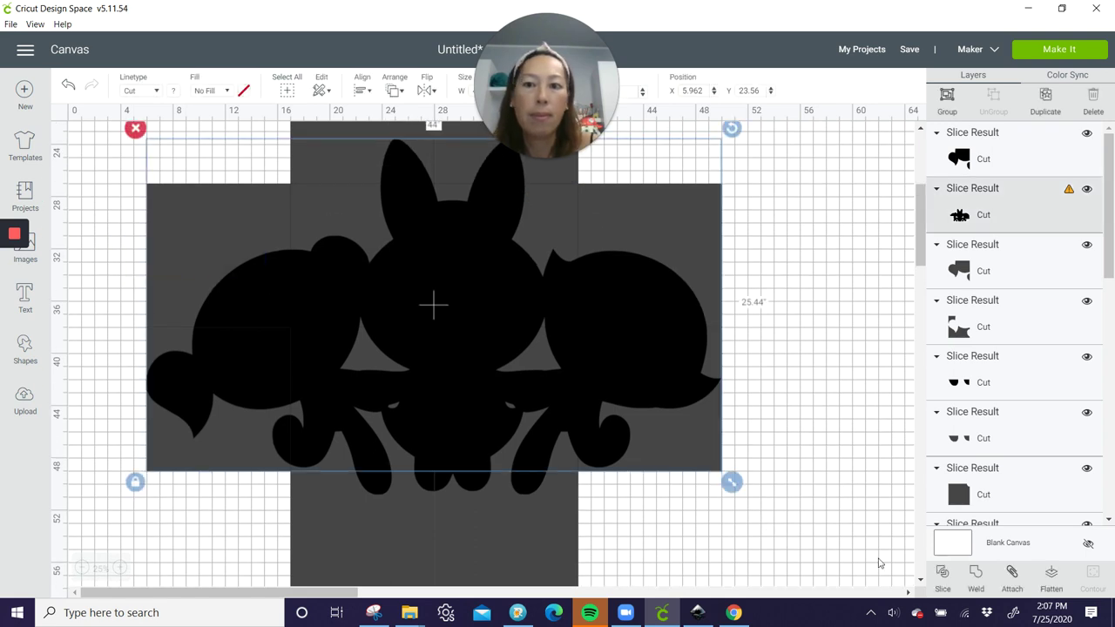
click(946, 573)
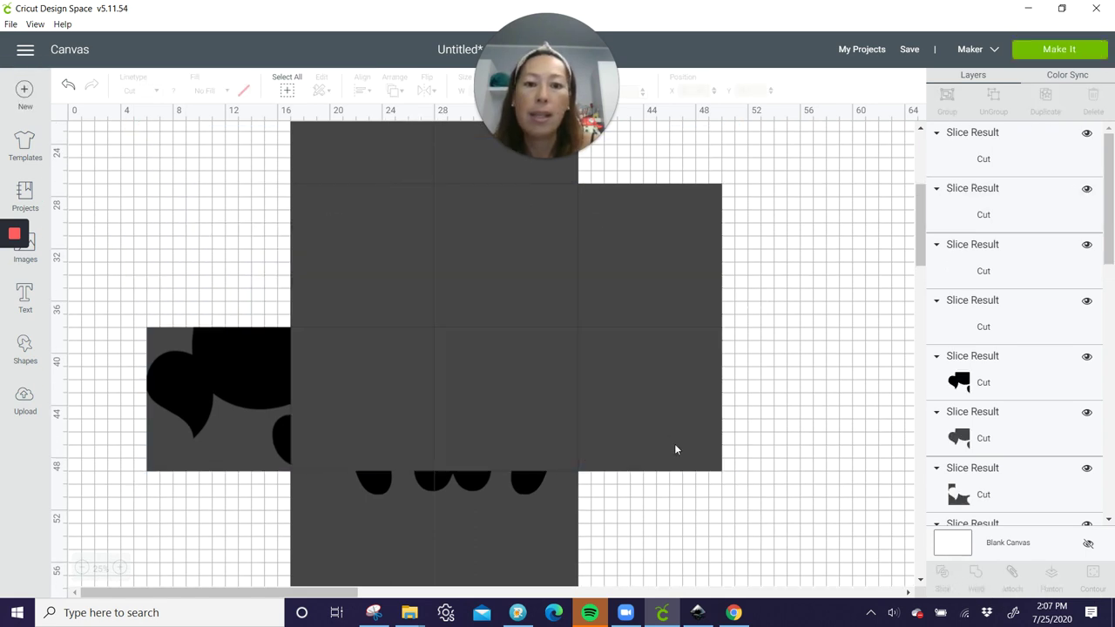
Slice the black silhouette with the lower and upper squares in the grid's fourth column.
drag(801, 390, 687, 415)
click(941, 572)
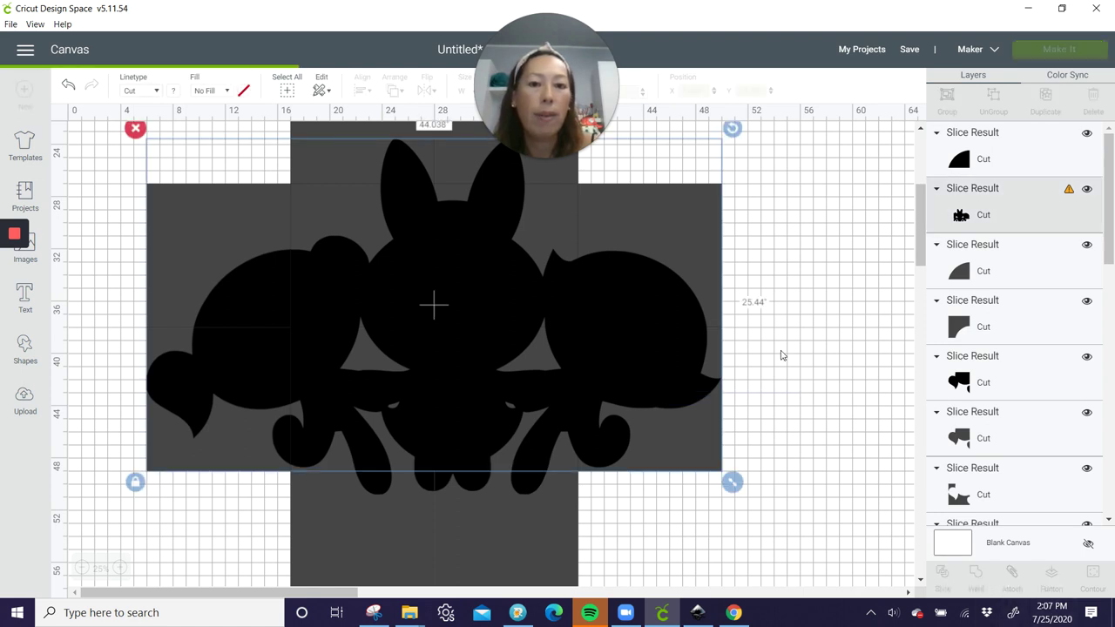
drag(747, 226, 648, 303)
click(941, 572)
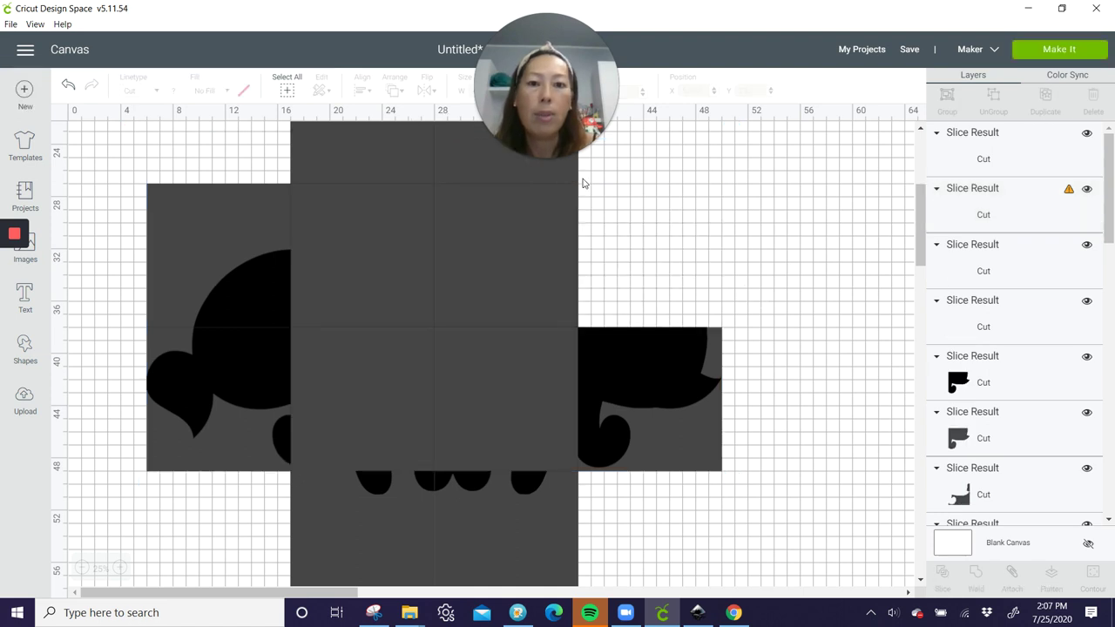
Slice the black silhouette's ear tips with the third-column and second-column squares in the grid's top row.
scroll(610, 239, up, 3)
drag(641, 236, 505, 310)
click(942, 576)
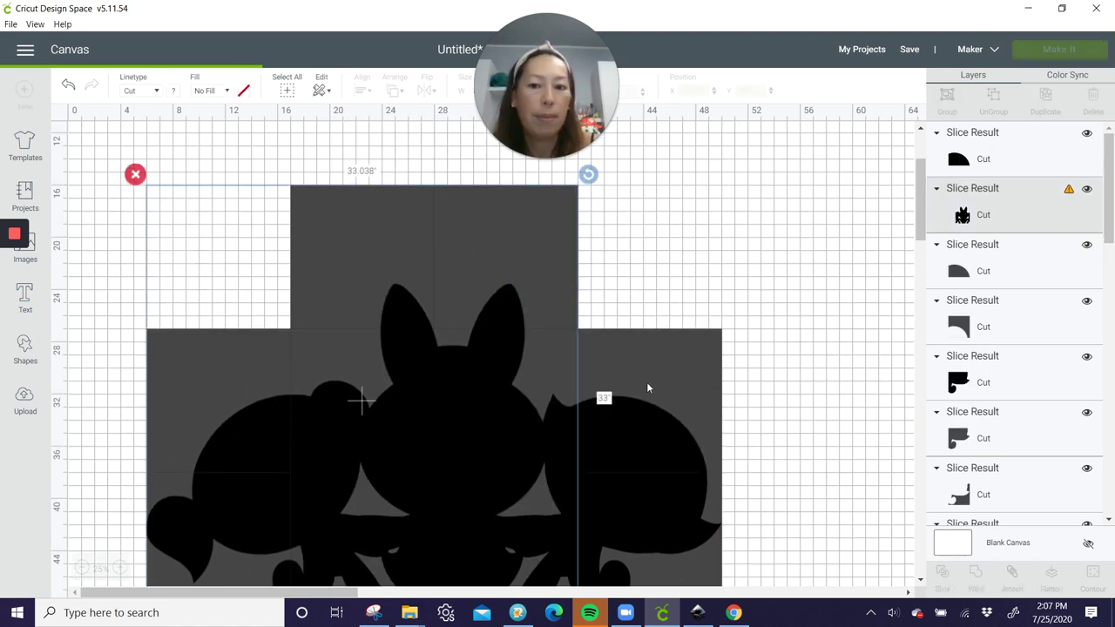
drag(224, 177, 405, 309)
click(941, 577)
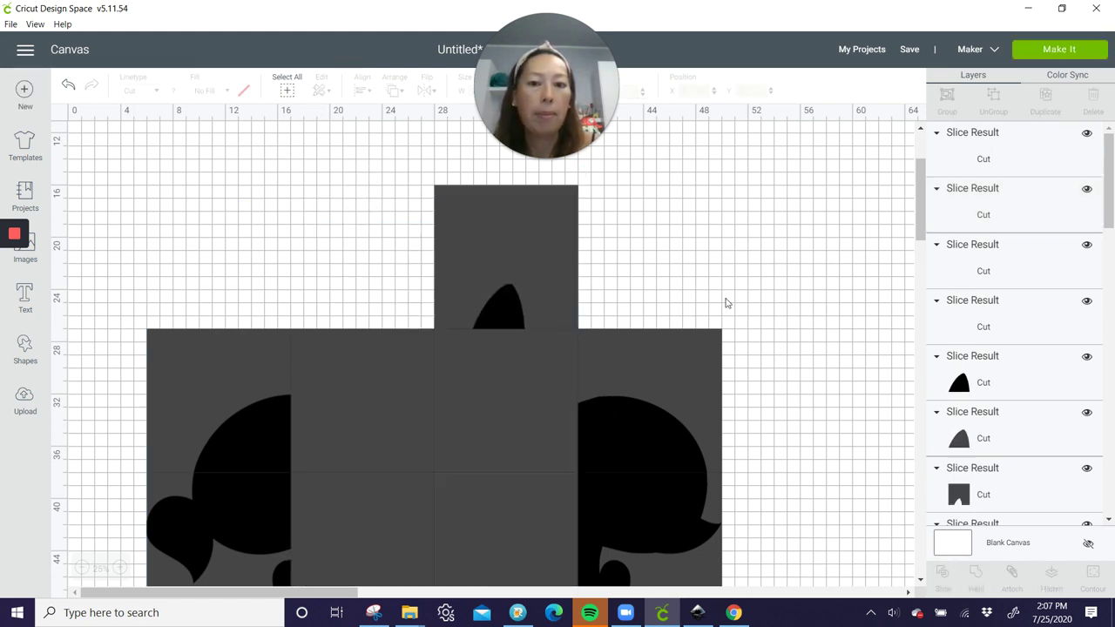
Delete the two leftover gray squares with ear-shaped cutouts from the grid's top row.
drag(533, 218, 694, 211)
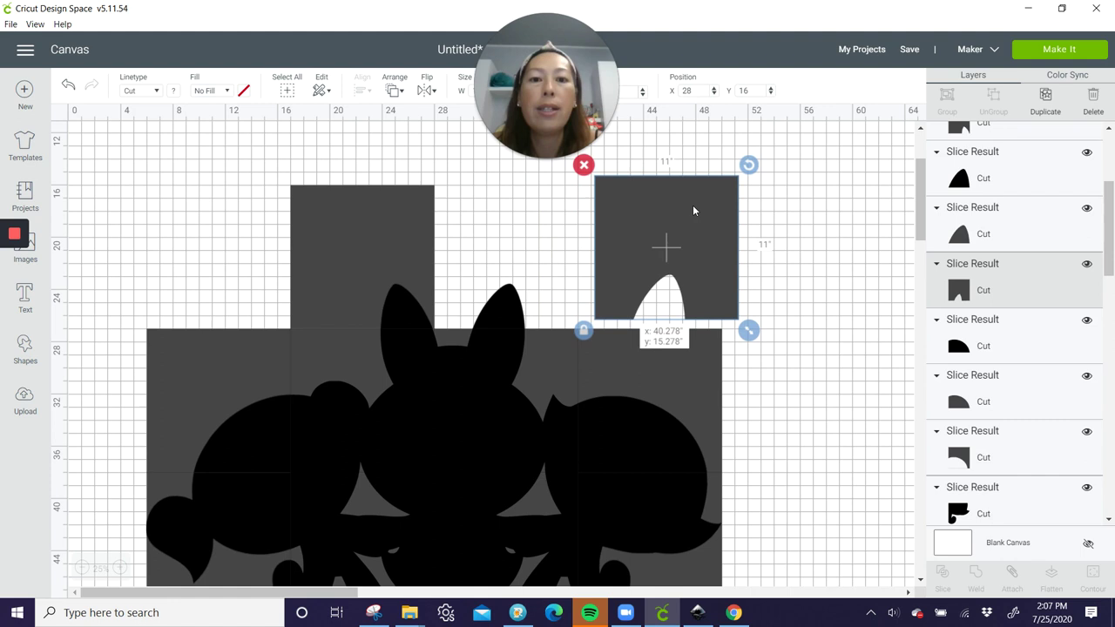
click(582, 166)
drag(417, 231, 327, 225)
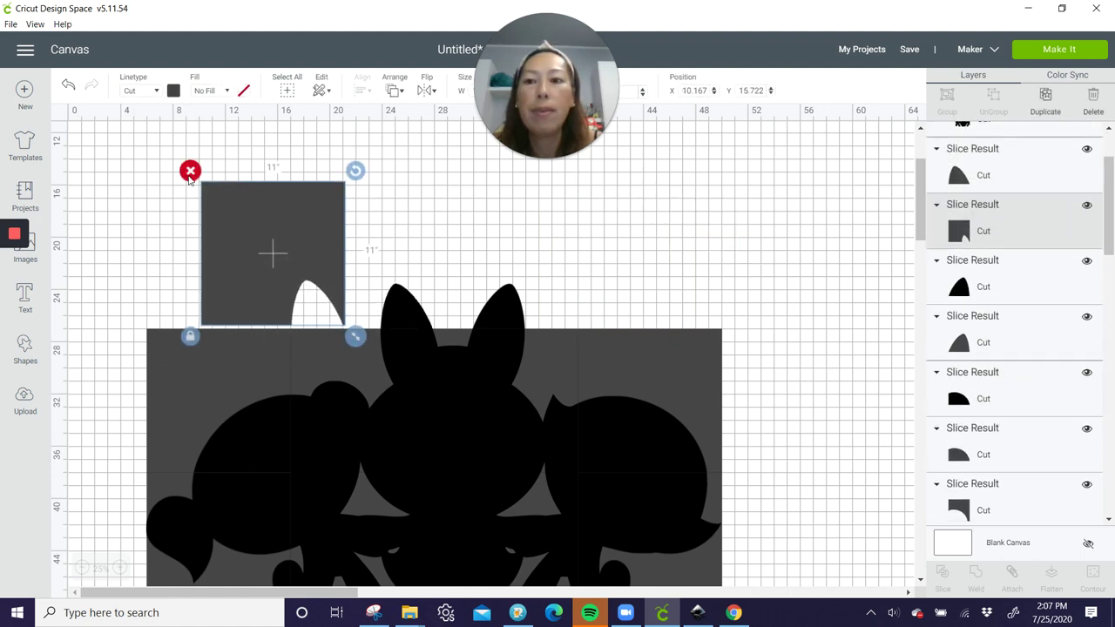
key(Delete)
Move both black ear tips side by side onto empty canvas, with the right one at about X 76.83, Y 23.34.
drag(510, 303, 844, 322)
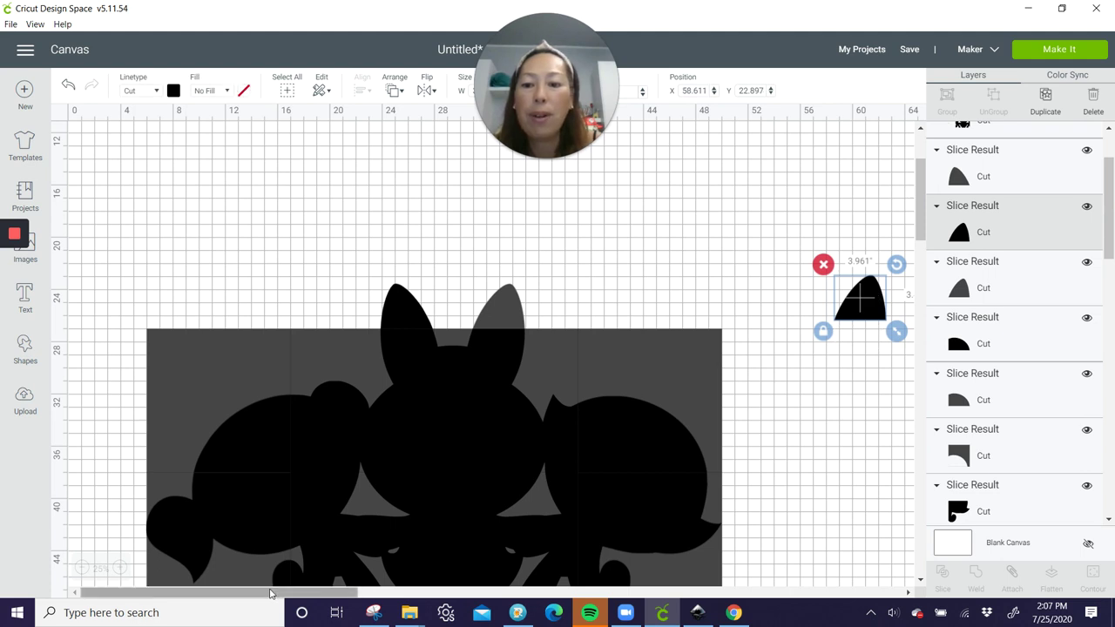
drag(273, 593, 352, 598)
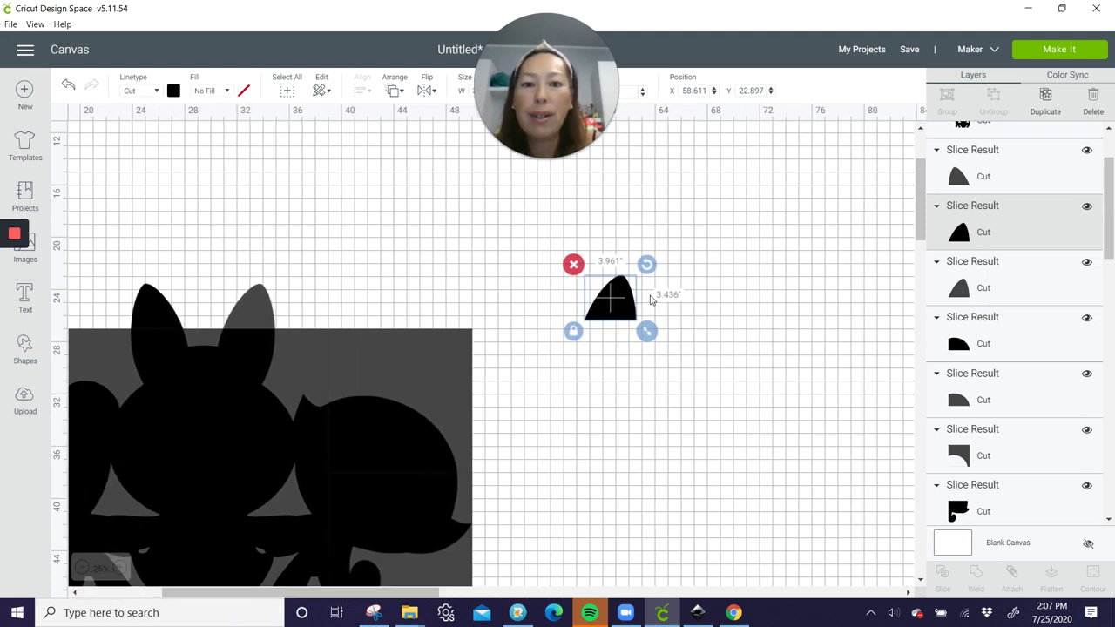
drag(623, 300, 861, 304)
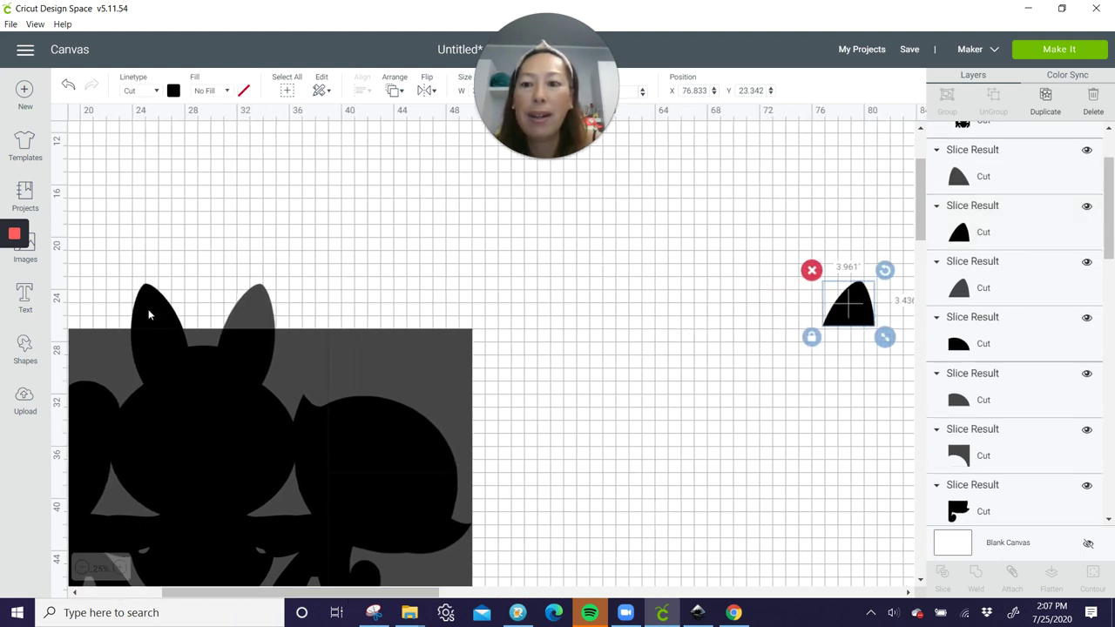
drag(149, 311, 790, 310)
Move the two black fourth-column pieces onto empty canvas, stacking them at about X 82.5, Y 28.04 and X 82.67, Y 34.33.
drag(372, 464, 928, 407)
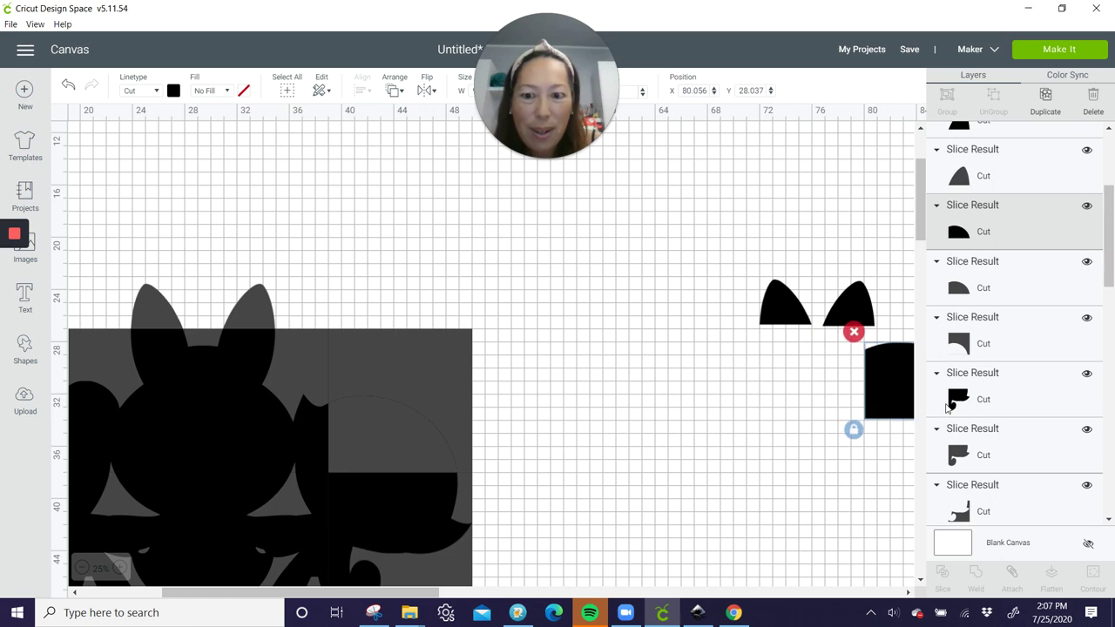
drag(880, 376, 913, 376)
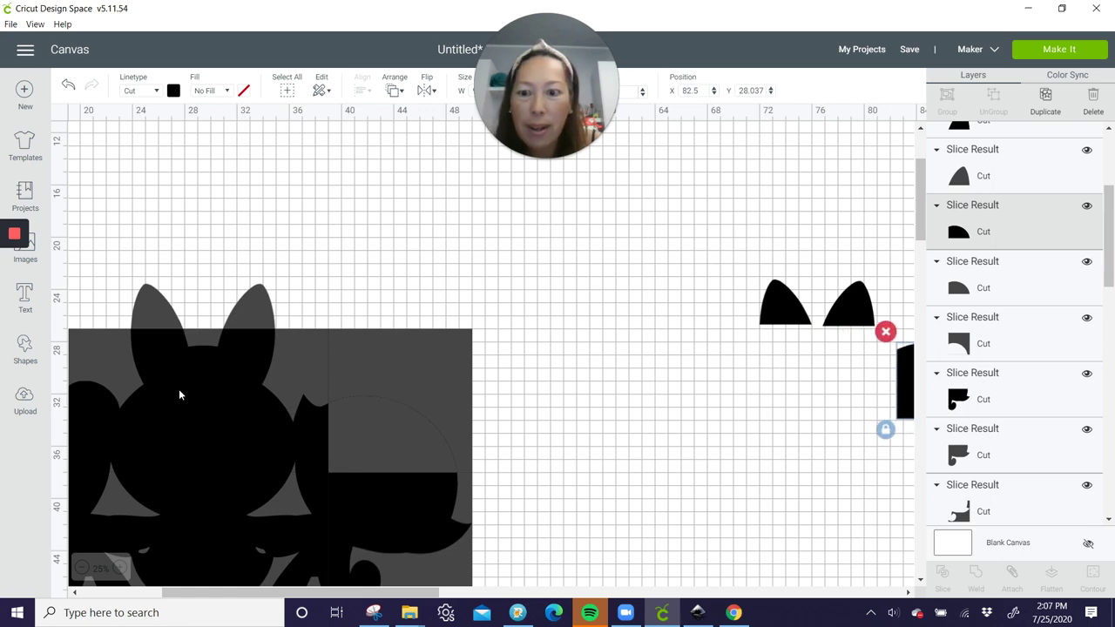
click(368, 507)
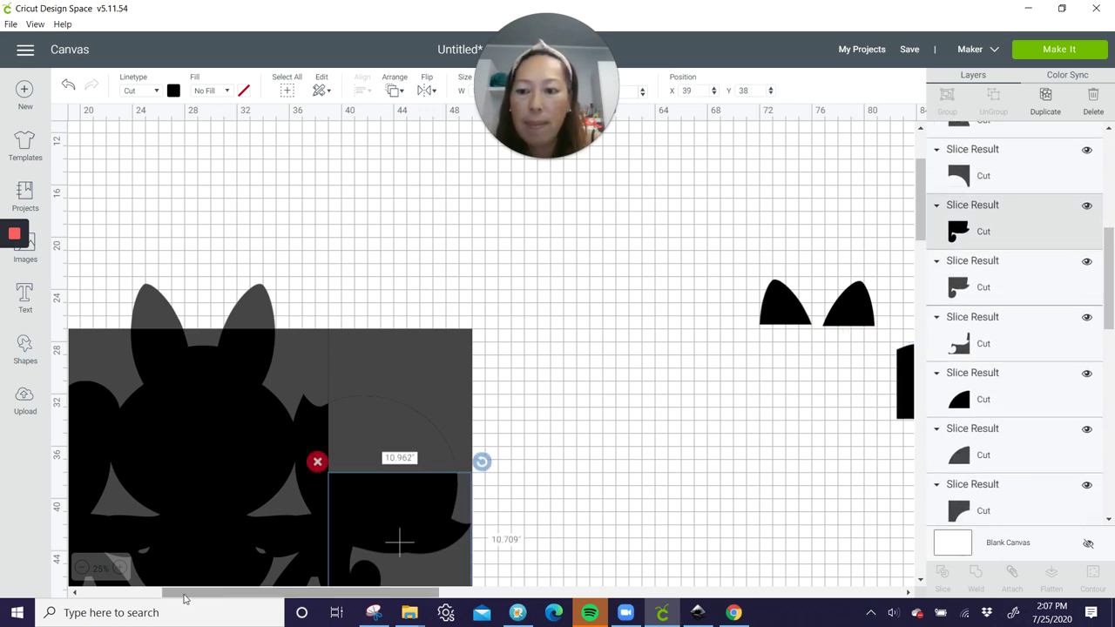
drag(188, 594, 257, 594)
drag(192, 512, 766, 485)
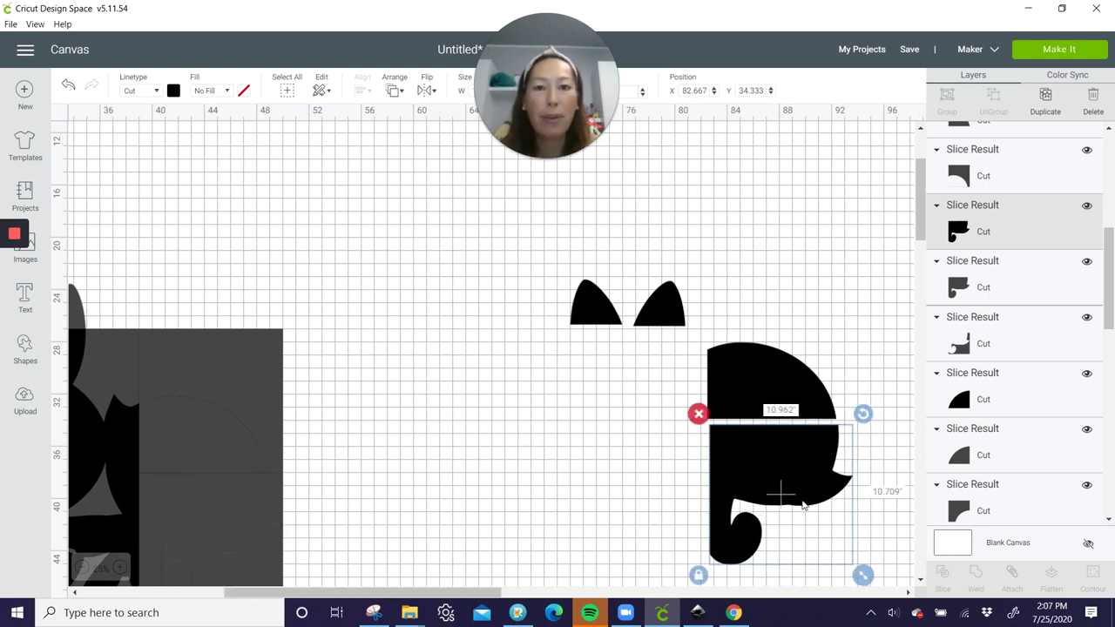
Delete all the gray slice leftovers in the grid's fourth column.
scroll(343, 497, down, 3)
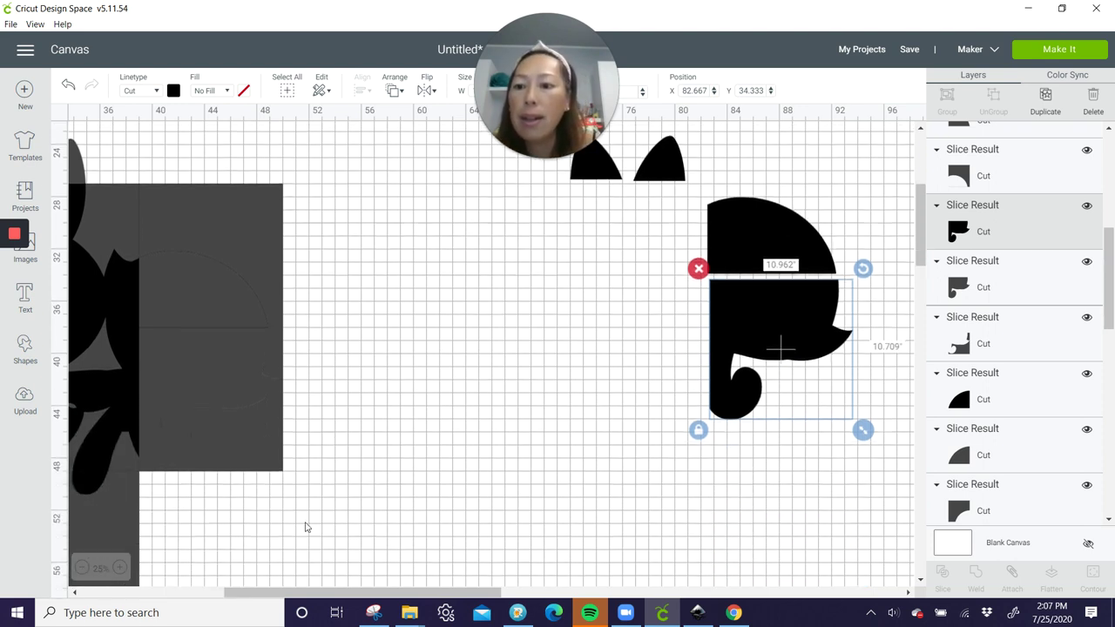
drag(298, 525, 200, 231)
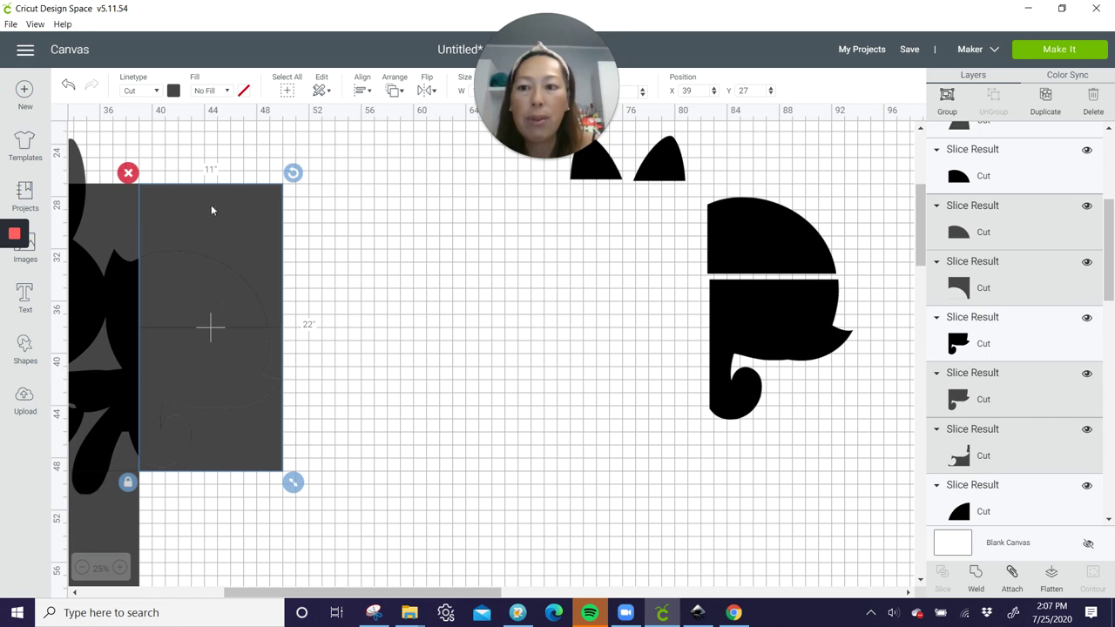
key(Delete)
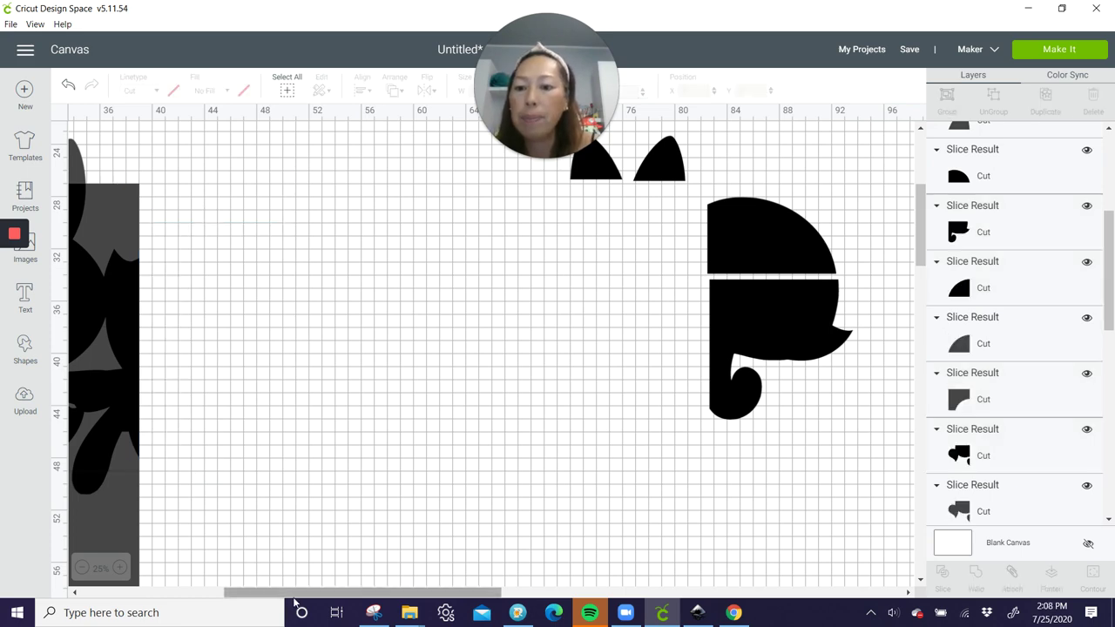
Slice the black silhouette with the two middle-row squares in the grid's third column.
drag(269, 595, 250, 593)
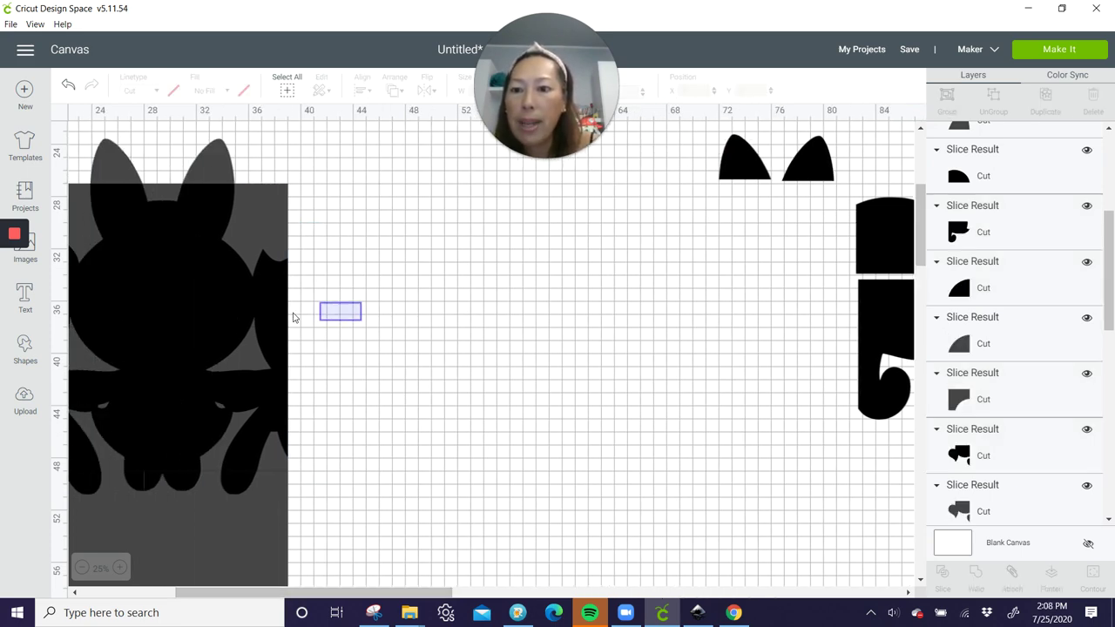
click(250, 304)
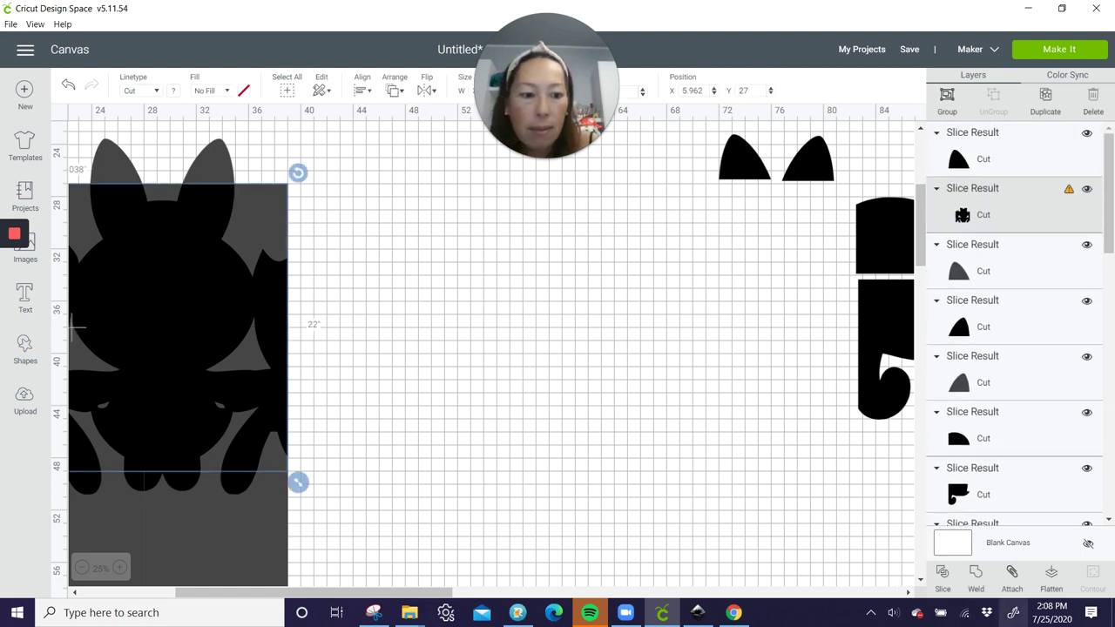
click(943, 573)
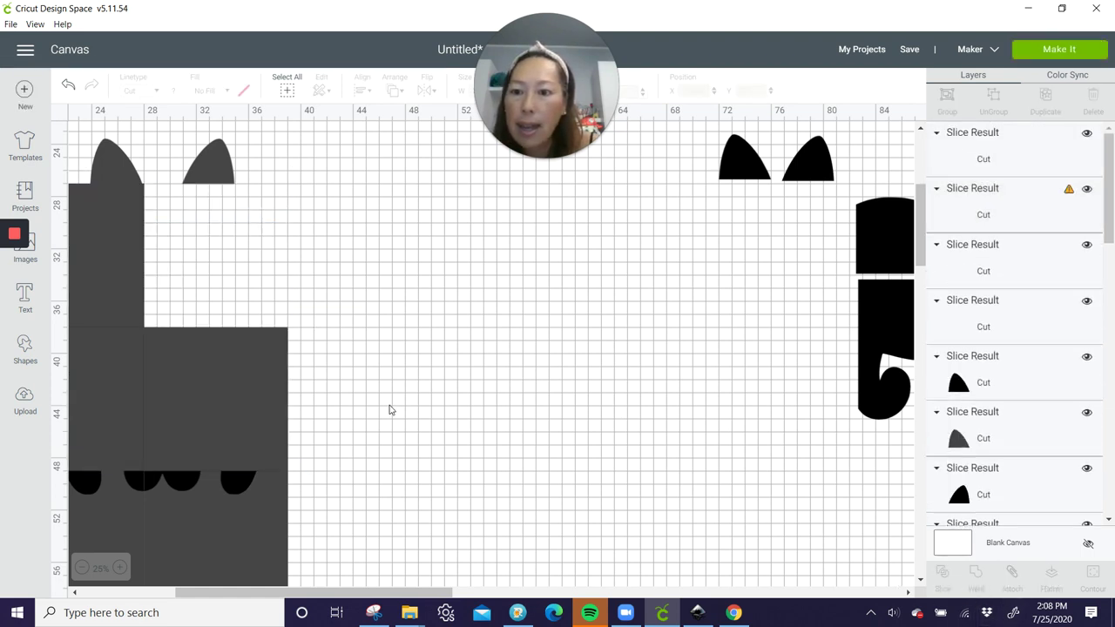
click(232, 411)
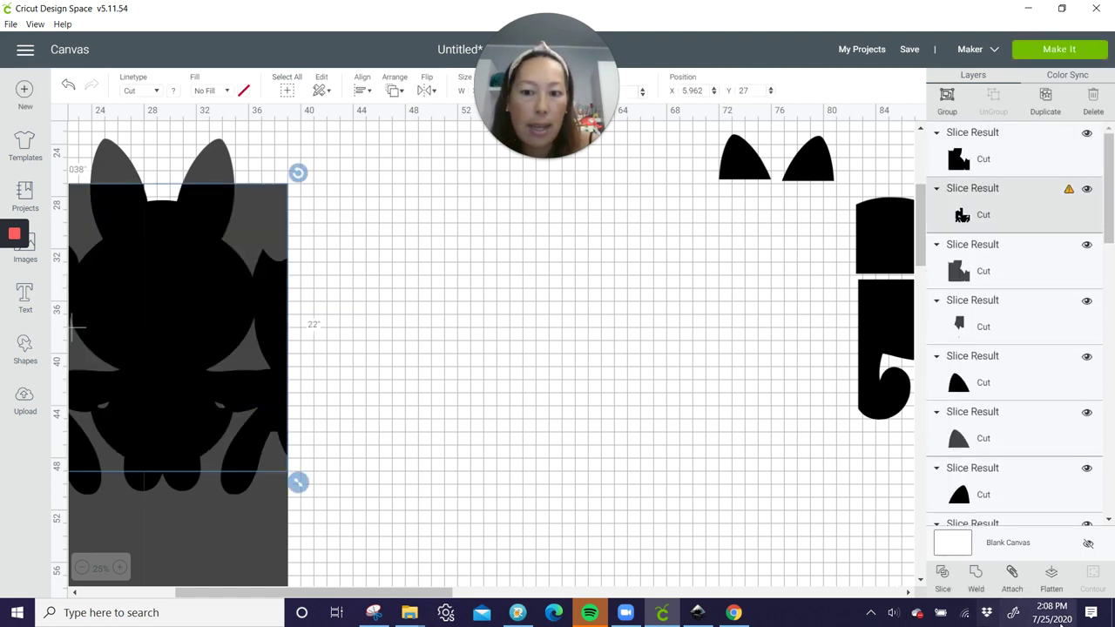
click(943, 573)
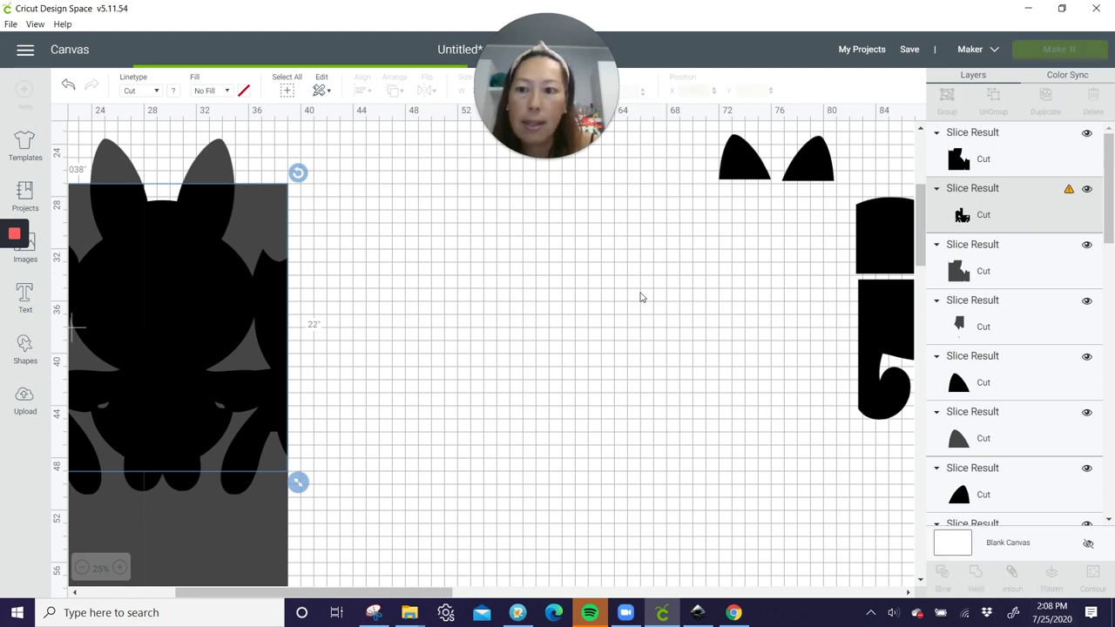
Move the two black third-column body pieces below the separated ear tips and line up the fourth-column pieces beside them.
drag(217, 271, 822, 268)
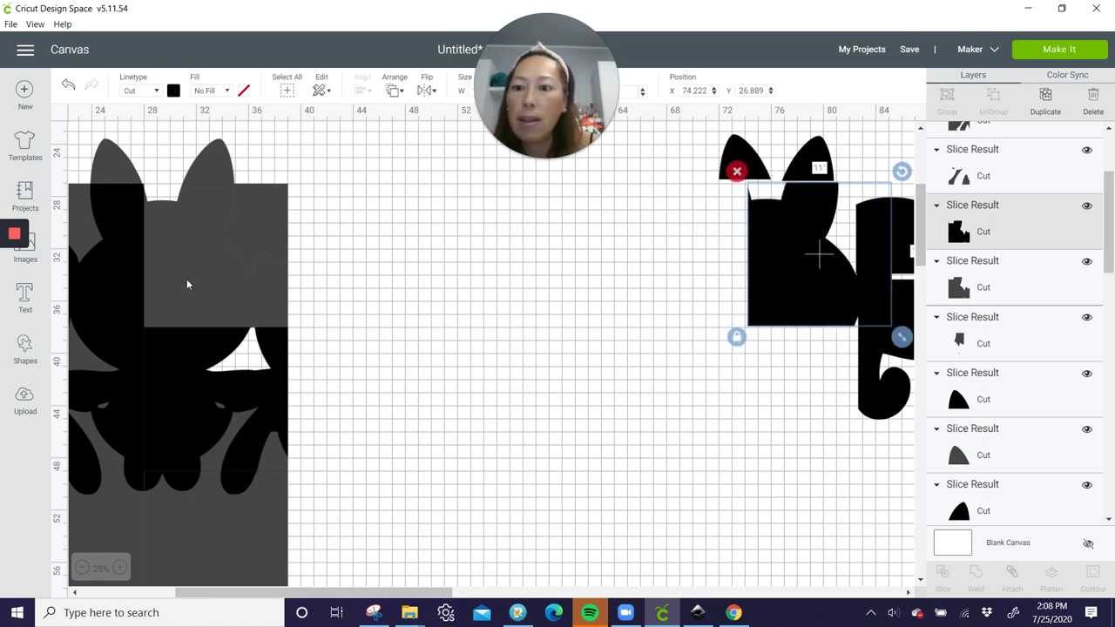
drag(273, 377, 886, 379)
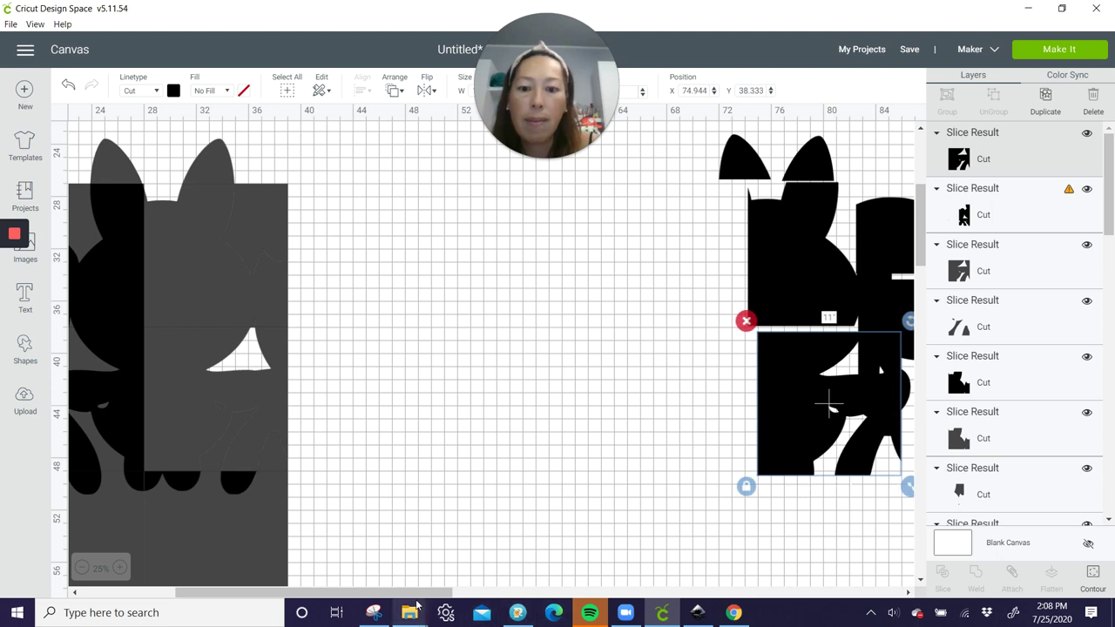
drag(416, 592, 475, 592)
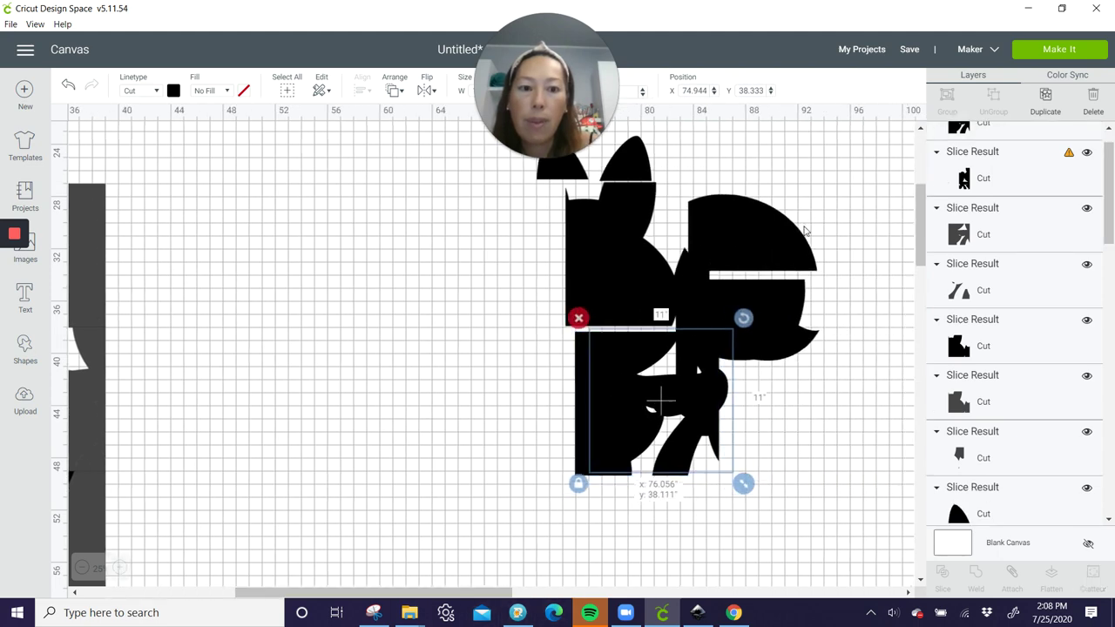
drag(736, 235, 823, 226)
drag(814, 339, 790, 401)
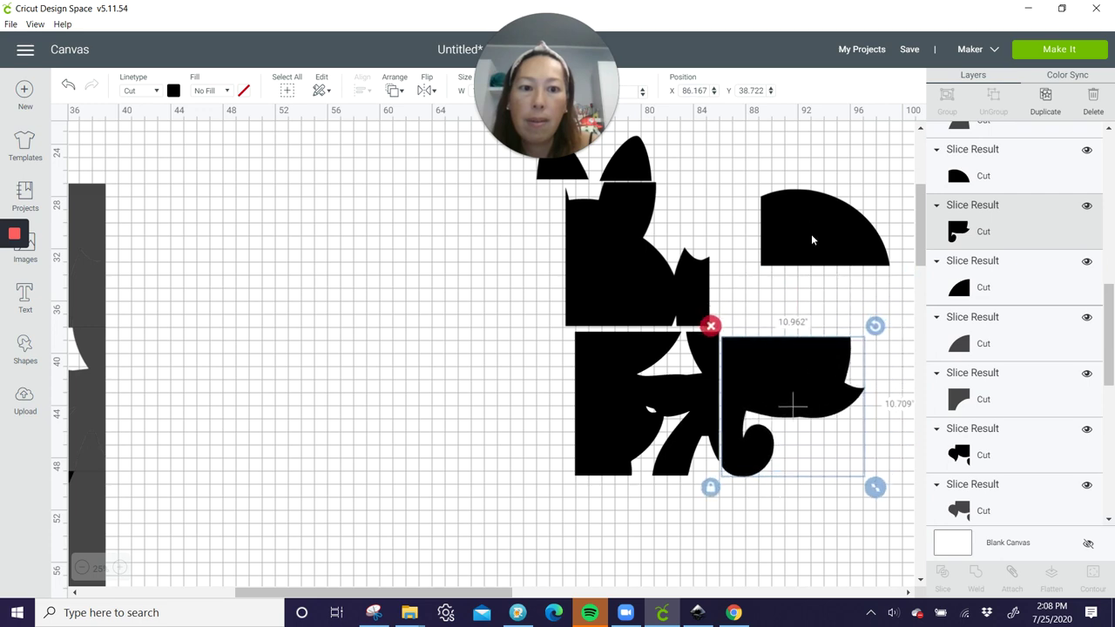
drag(810, 228, 763, 287)
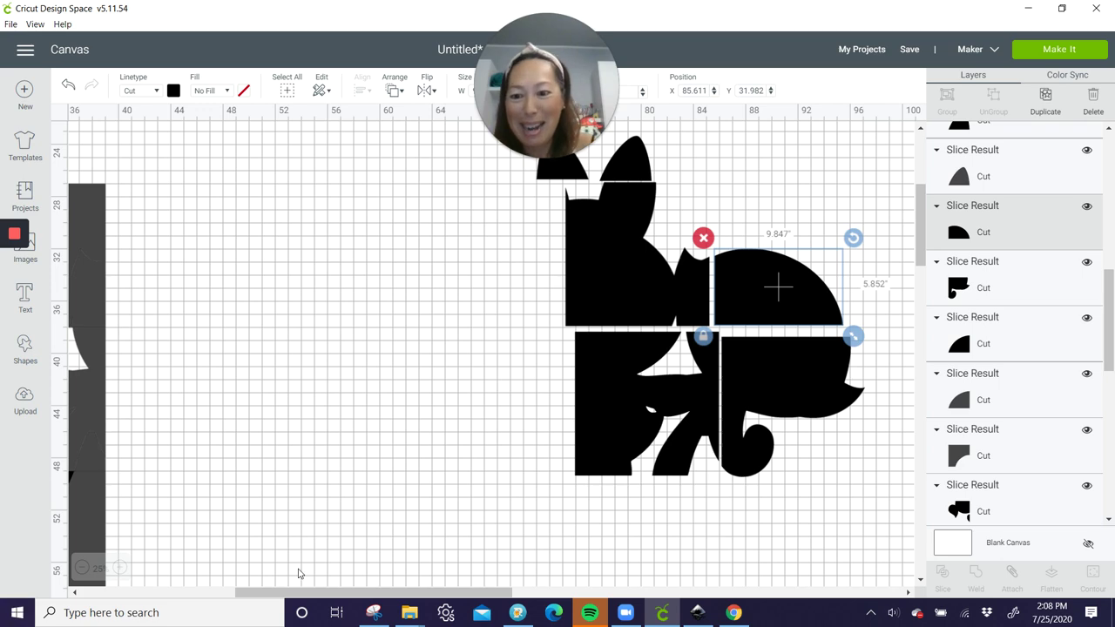
Move the black third-column foot pieces directly beneath the separated lower body piece.
drag(302, 593, 201, 611)
drag(320, 480, 781, 527)
scroll(531, 534, right, 5)
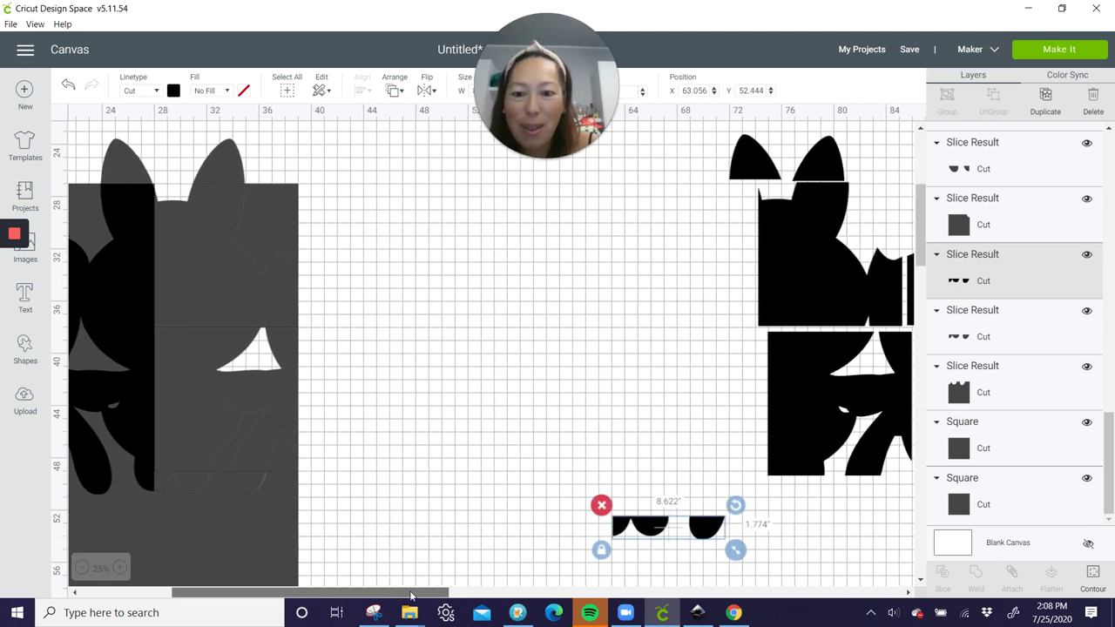
drag(586, 525, 723, 489)
Delete the gray slice leftovers in the grid's third column.
drag(297, 172, 135, 544)
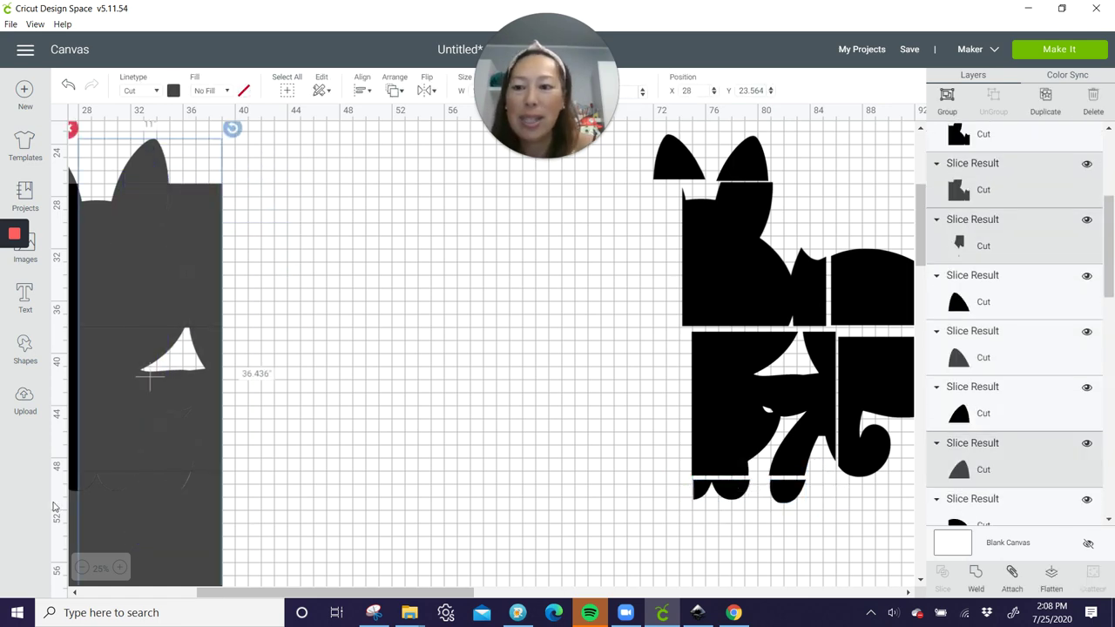
key(Delete)
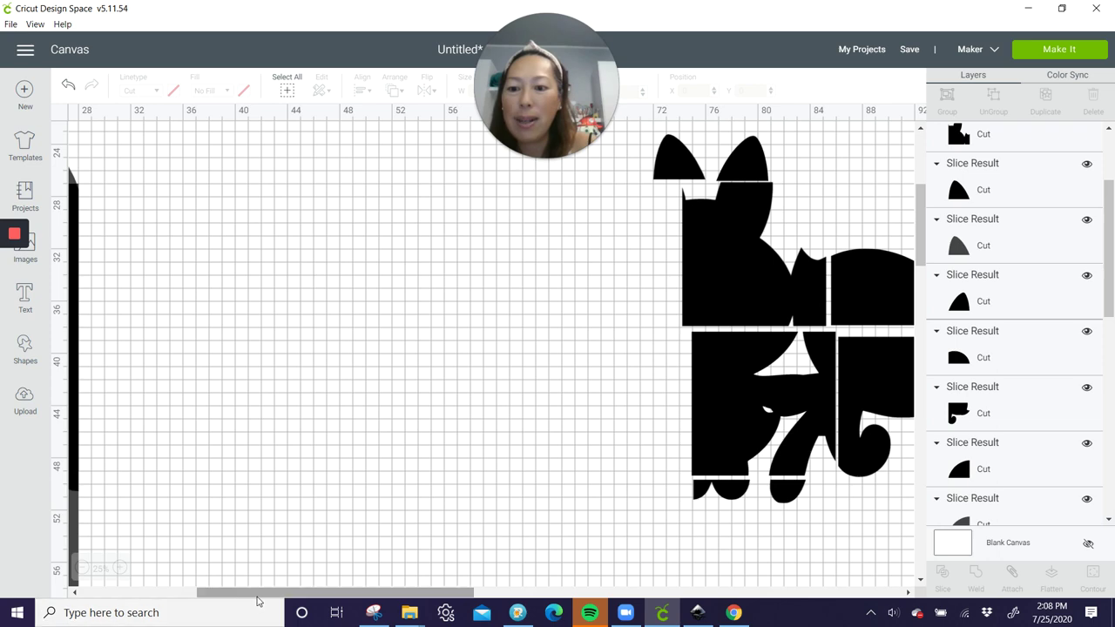
Slice the black silhouette with the remaining middle-row squares in the grid's first and second columns.
drag(258, 594, 183, 605)
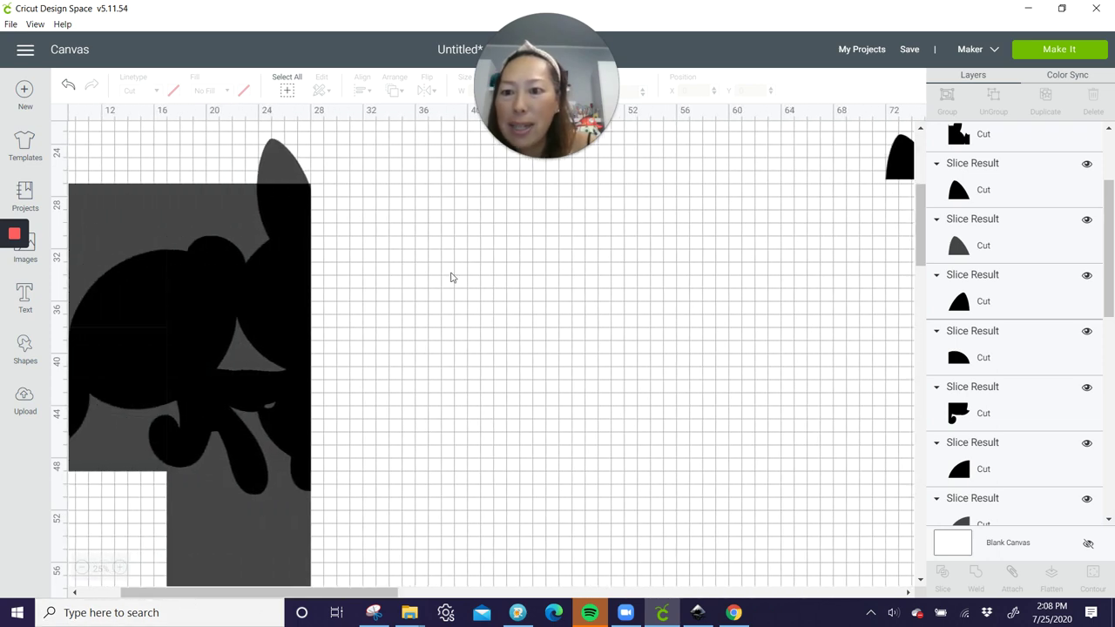
drag(452, 268, 164, 325)
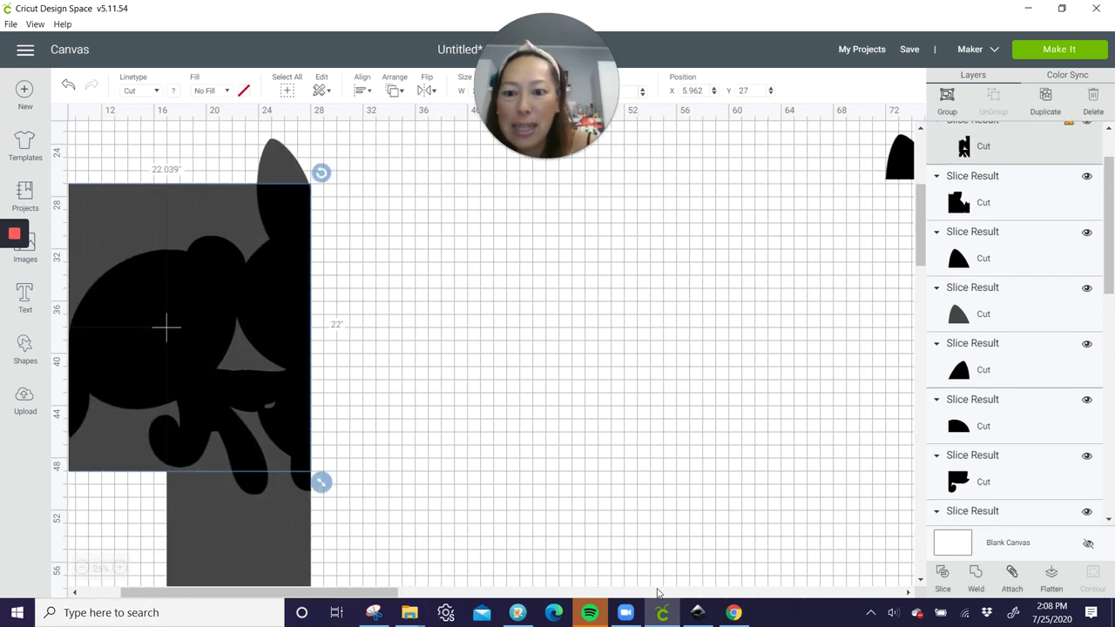
click(944, 578)
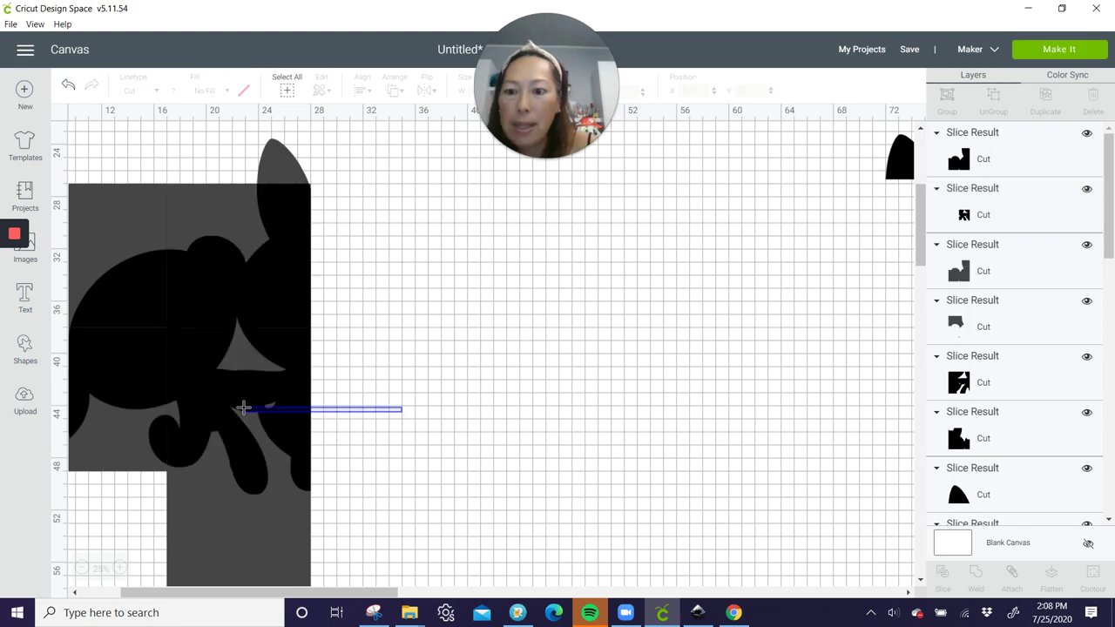
drag(244, 408, 242, 408)
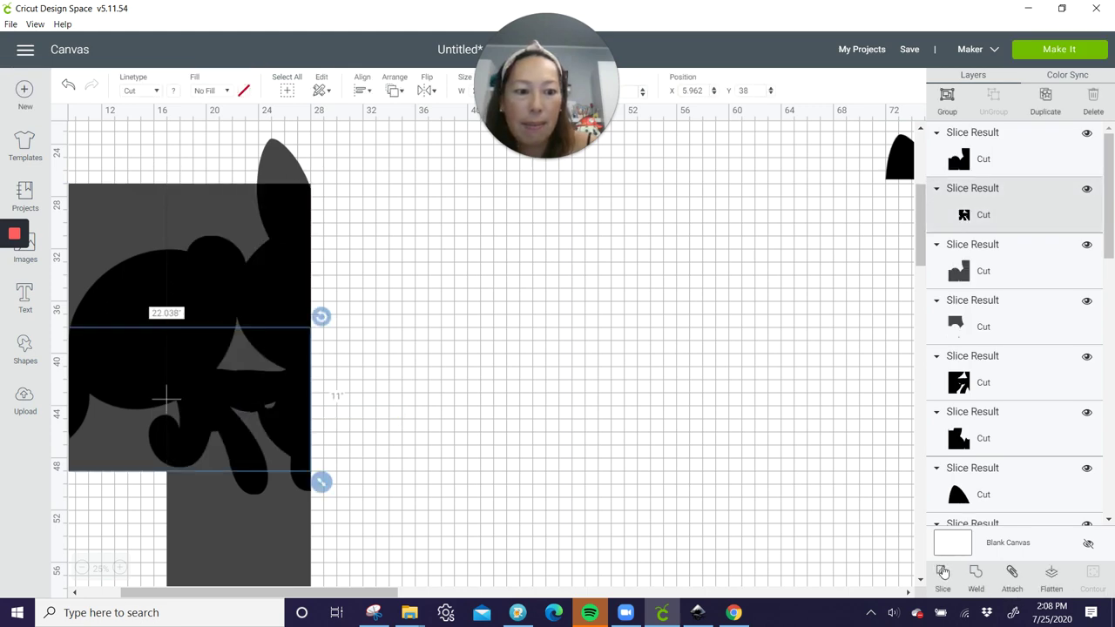
click(328, 372)
Move the black upper body pieces of the first and second columns beside the already separated silhouette pieces.
drag(279, 264, 967, 276)
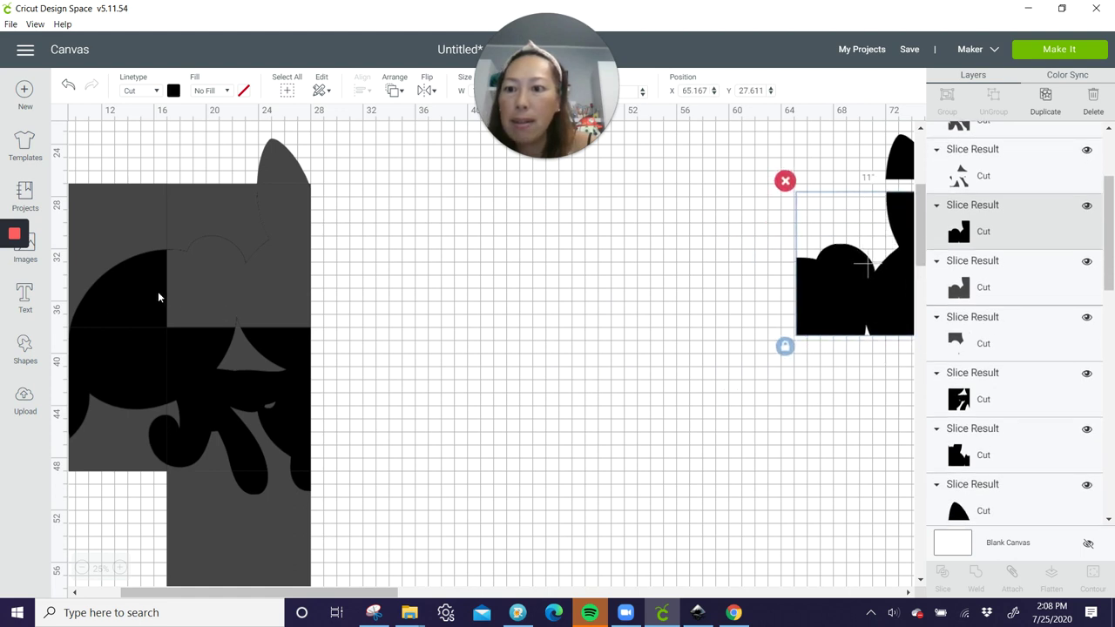
click(130, 290)
drag(130, 289, 758, 308)
Move the black lower body pieces of the first two columns and the remaining feet beneath the separated upper pieces.
drag(287, 374, 913, 419)
drag(111, 371, 730, 387)
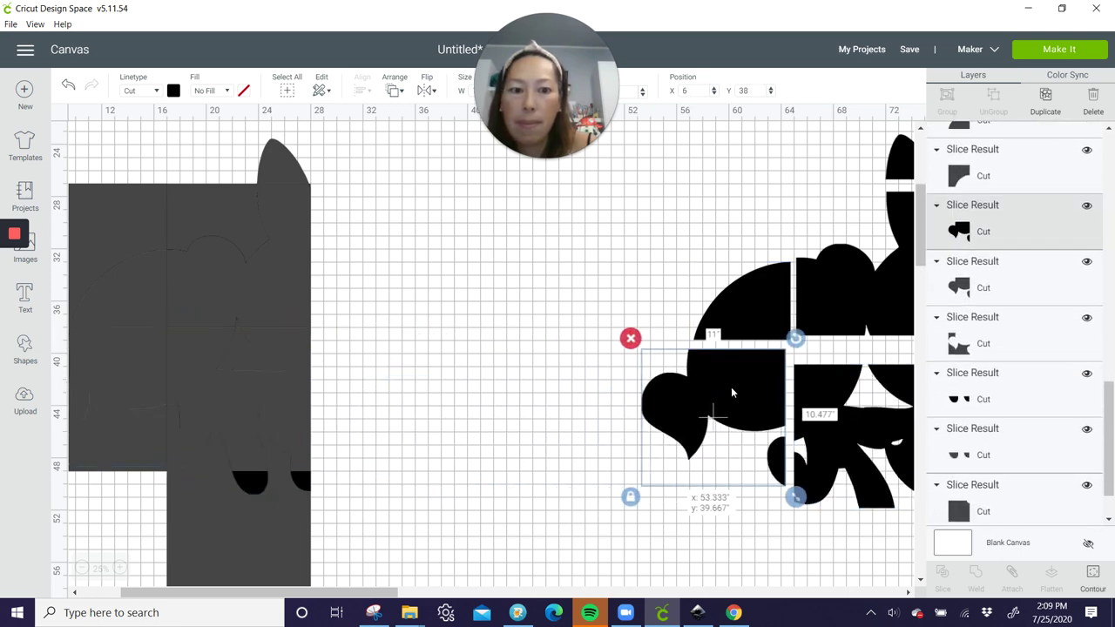
click(242, 477)
drag(294, 482, 879, 523)
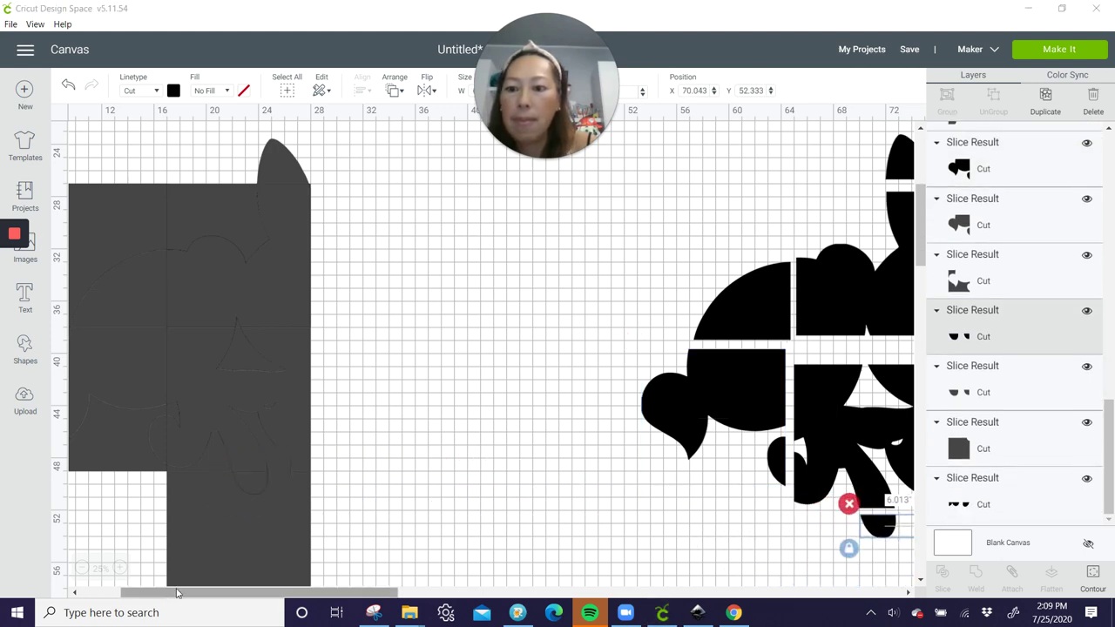
Delete the gray slice leftovers in the grid's first two columns.
drag(183, 596, 143, 596)
drag(96, 178, 538, 505)
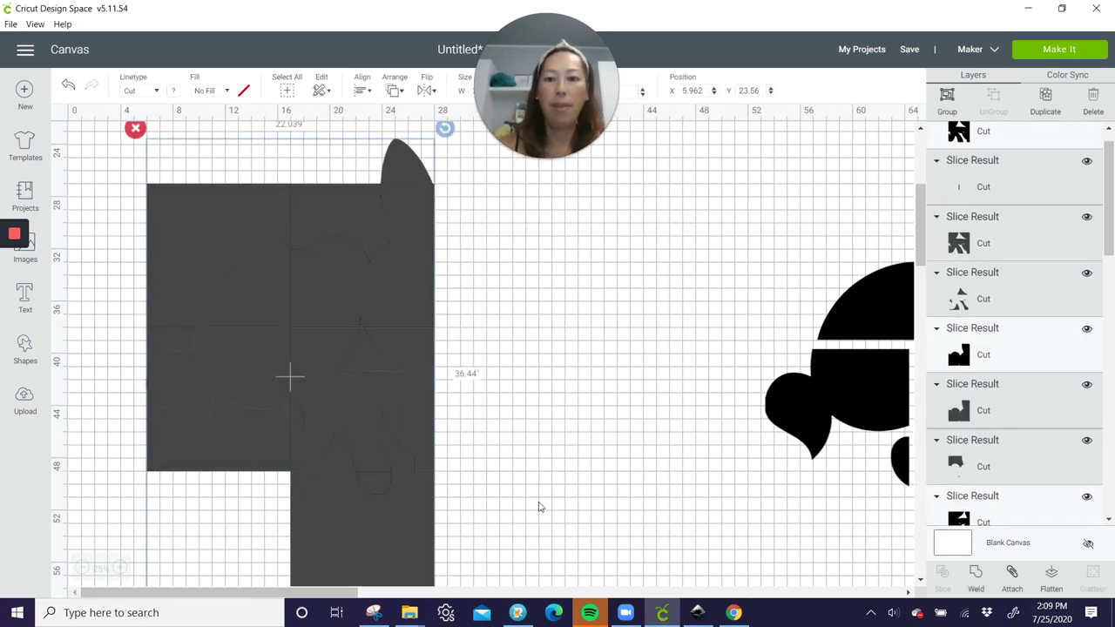
key(Delete)
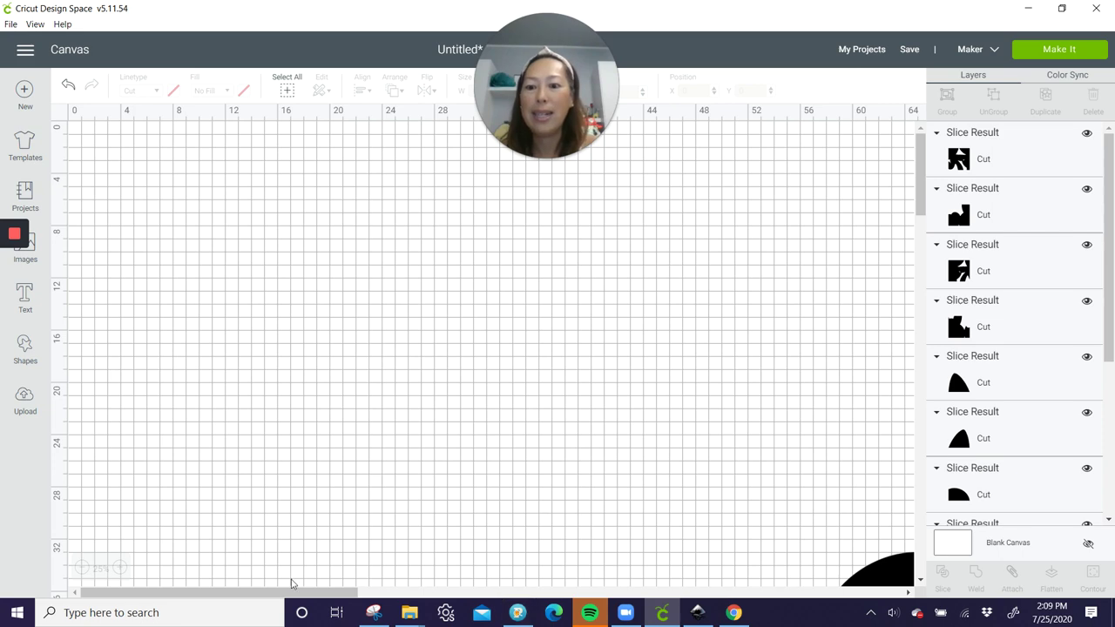
Line up the lower body pieces of the first three columns in one row and place the second-column feet directly beneath.
drag(279, 599, 431, 592)
scroll(435, 373, down, 5)
drag(425, 391, 369, 391)
mouse_move(584, 382)
mouse_down()
mouse_move(580, 361)
mouse_move(611, 395)
mouse_move(630, 380)
mouse_move(601, 390)
mouse_move(603, 370)
mouse_move(605, 383)
mouse_up()
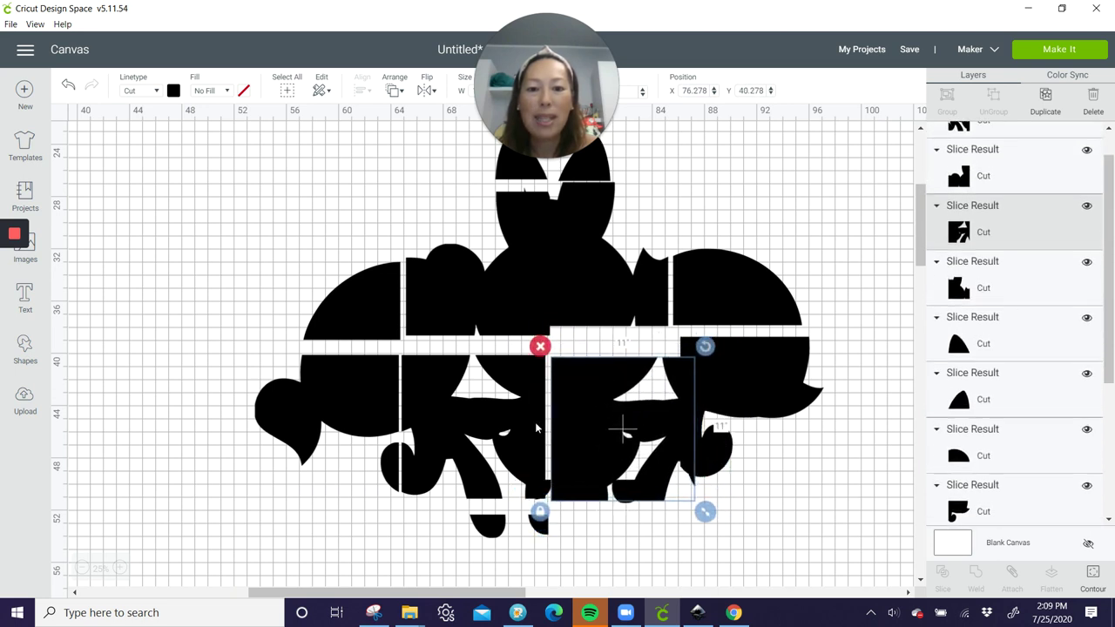
mouse_move(535, 421)
mouse_down()
mouse_move(536, 444)
mouse_move(538, 409)
mouse_move(538, 430)
mouse_up()
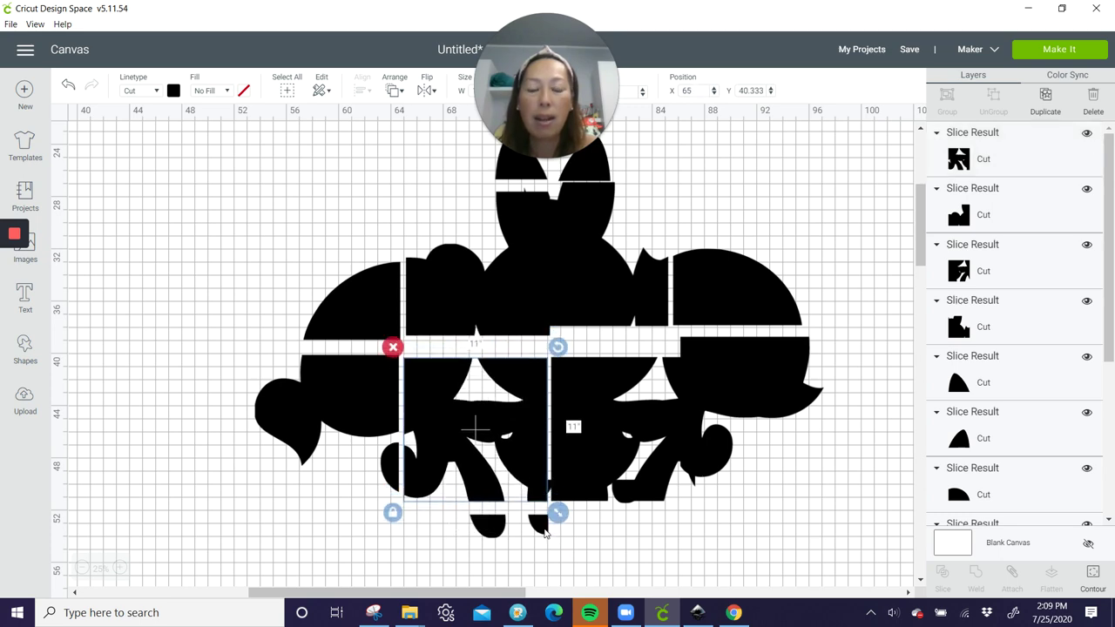
mouse_move(543, 530)
mouse_down()
mouse_move(545, 573)
mouse_move(526, 521)
mouse_move(545, 525)
mouse_up()
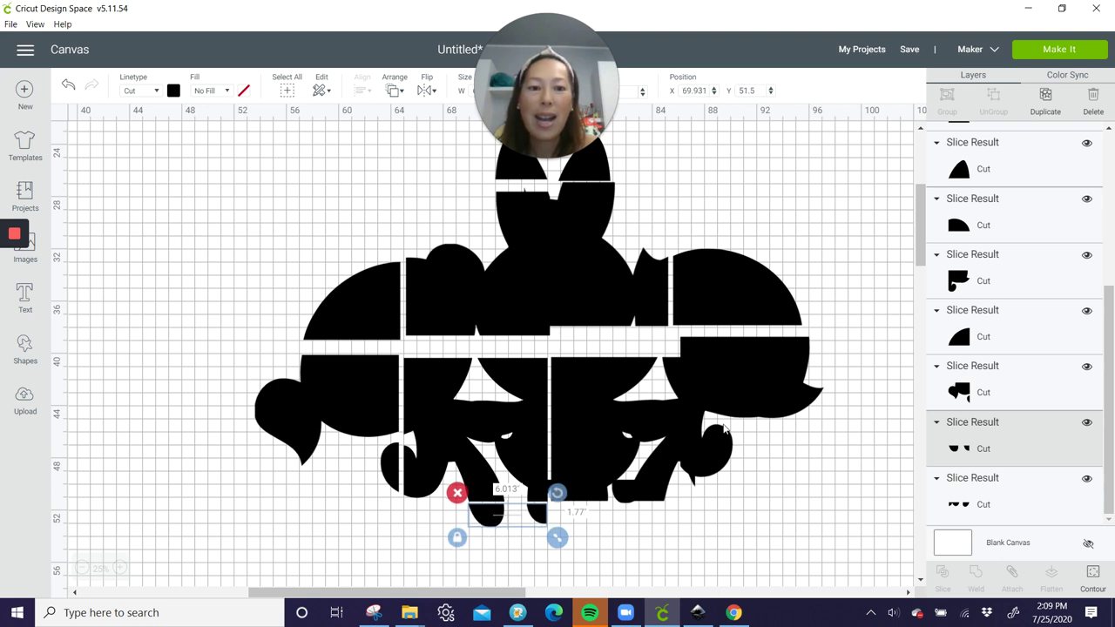
Align the lower fourth-column piece with its row and move the upper third- and fourth-column pieces directly above the lower row.
mouse_move(728, 467)
mouse_down()
mouse_move(747, 459)
mouse_move(771, 484)
mouse_move(741, 469)
mouse_up()
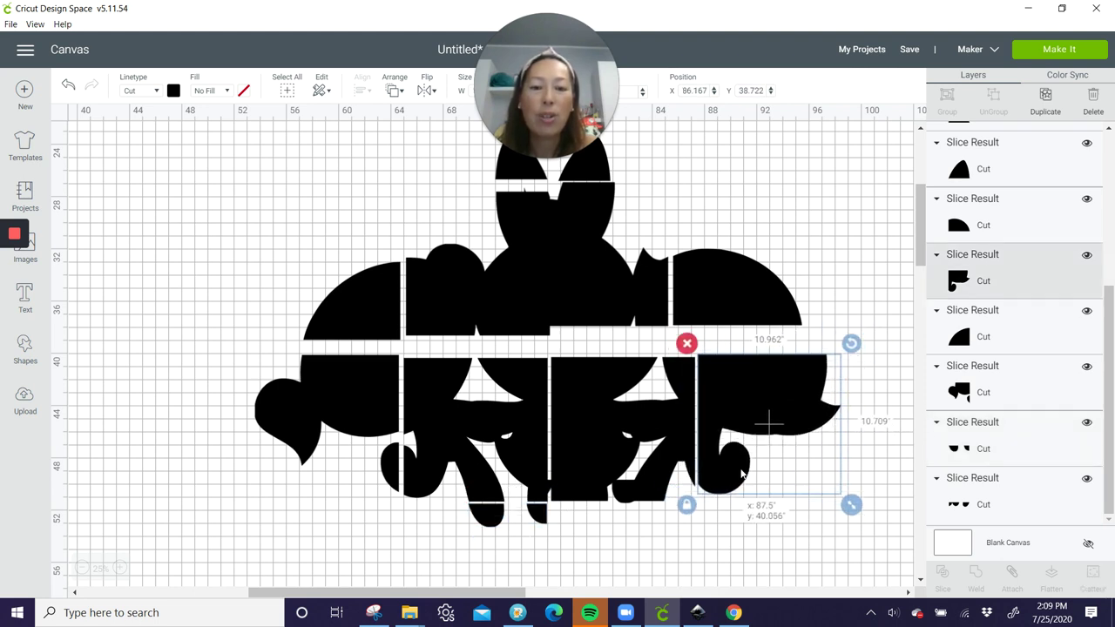
drag(713, 296, 746, 320)
drag(648, 305, 676, 324)
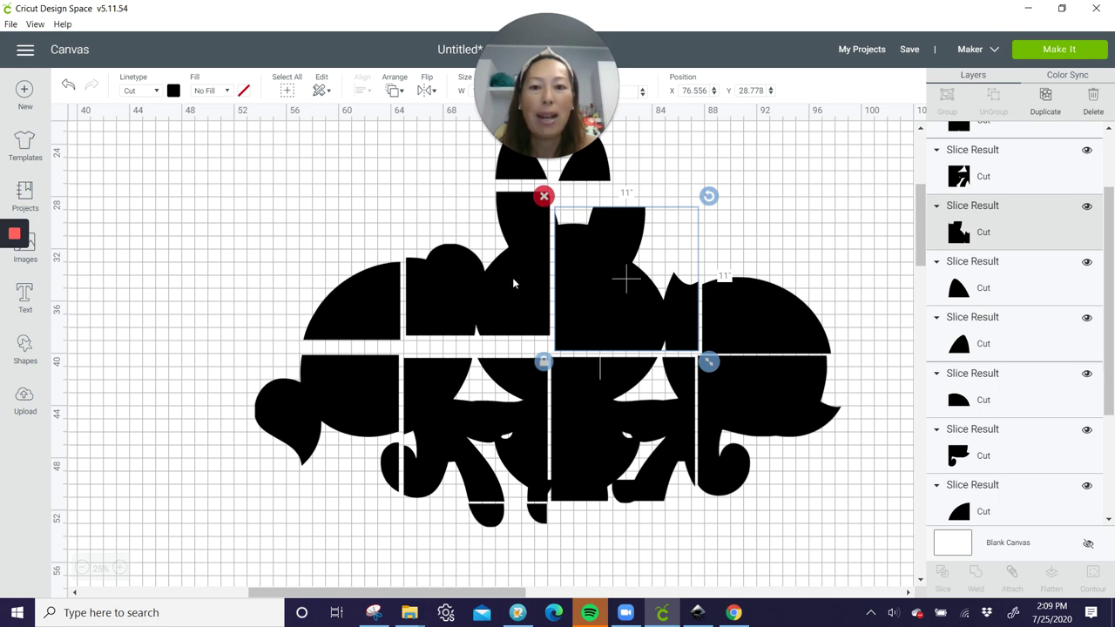